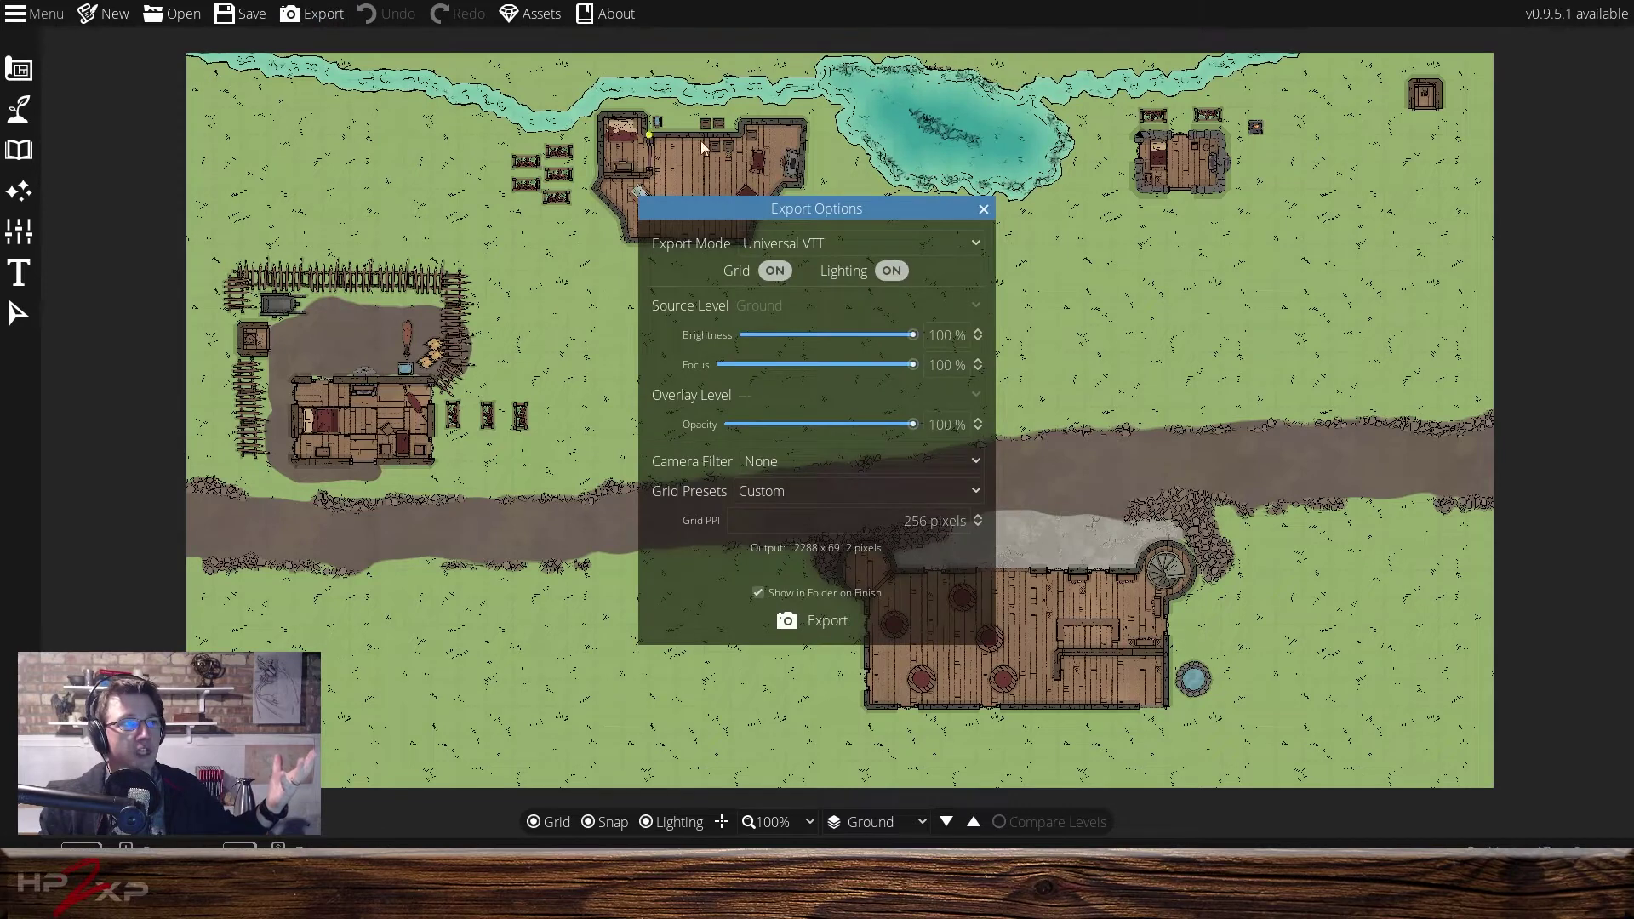
Set the map's export mode to Universal VTT and turn the grid off for the export.
left_click(909, 244)
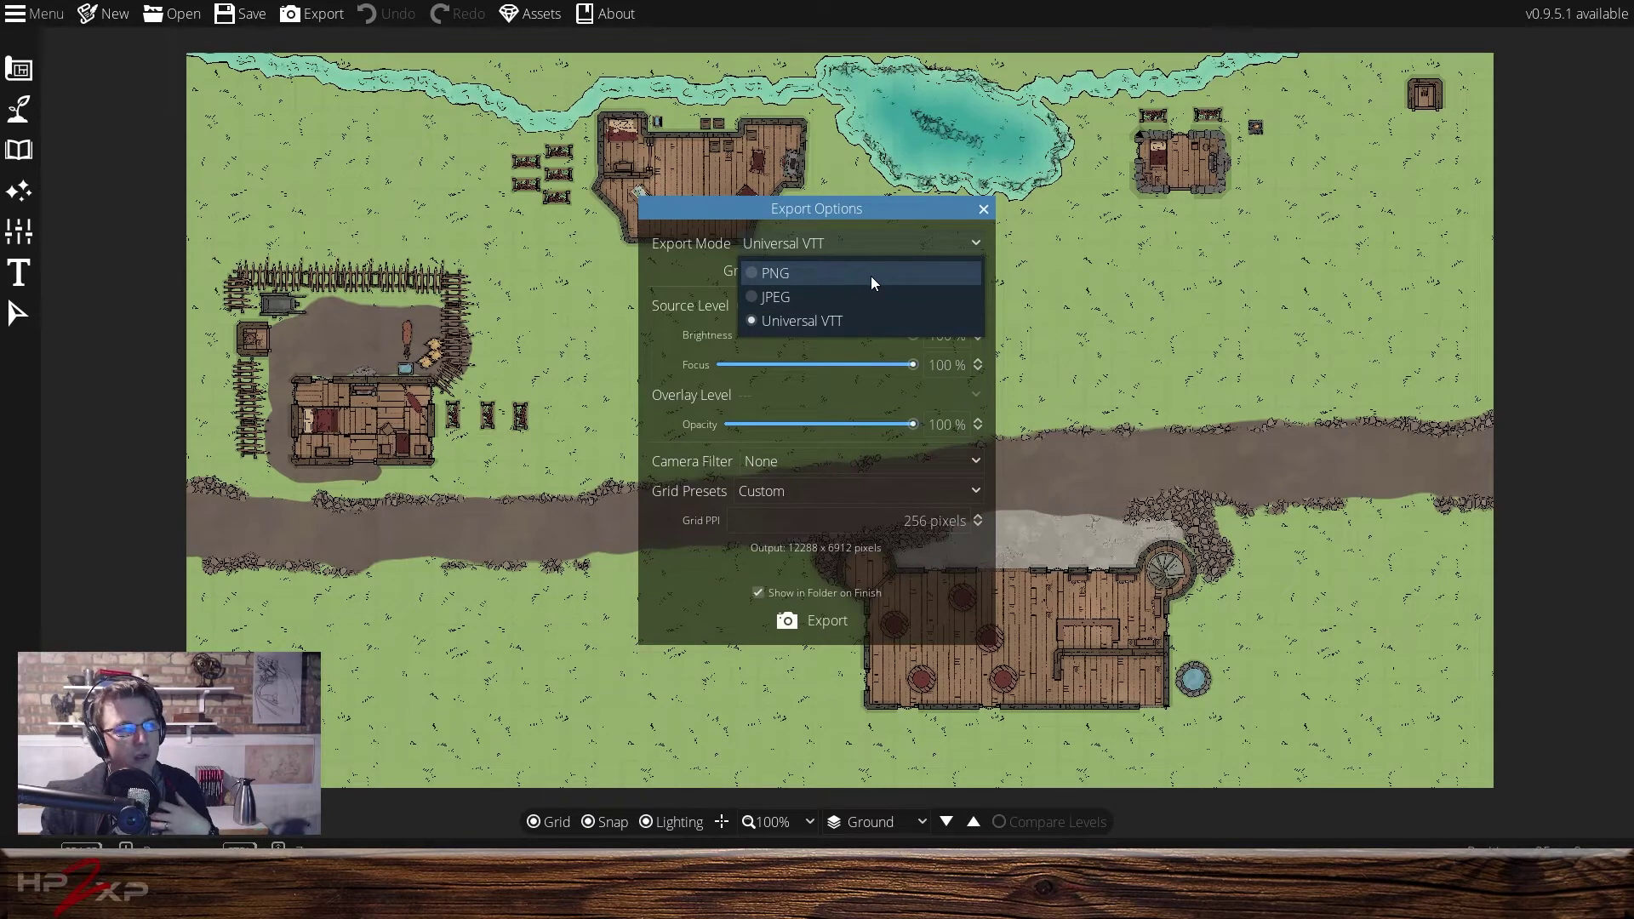
left_click(877, 321)
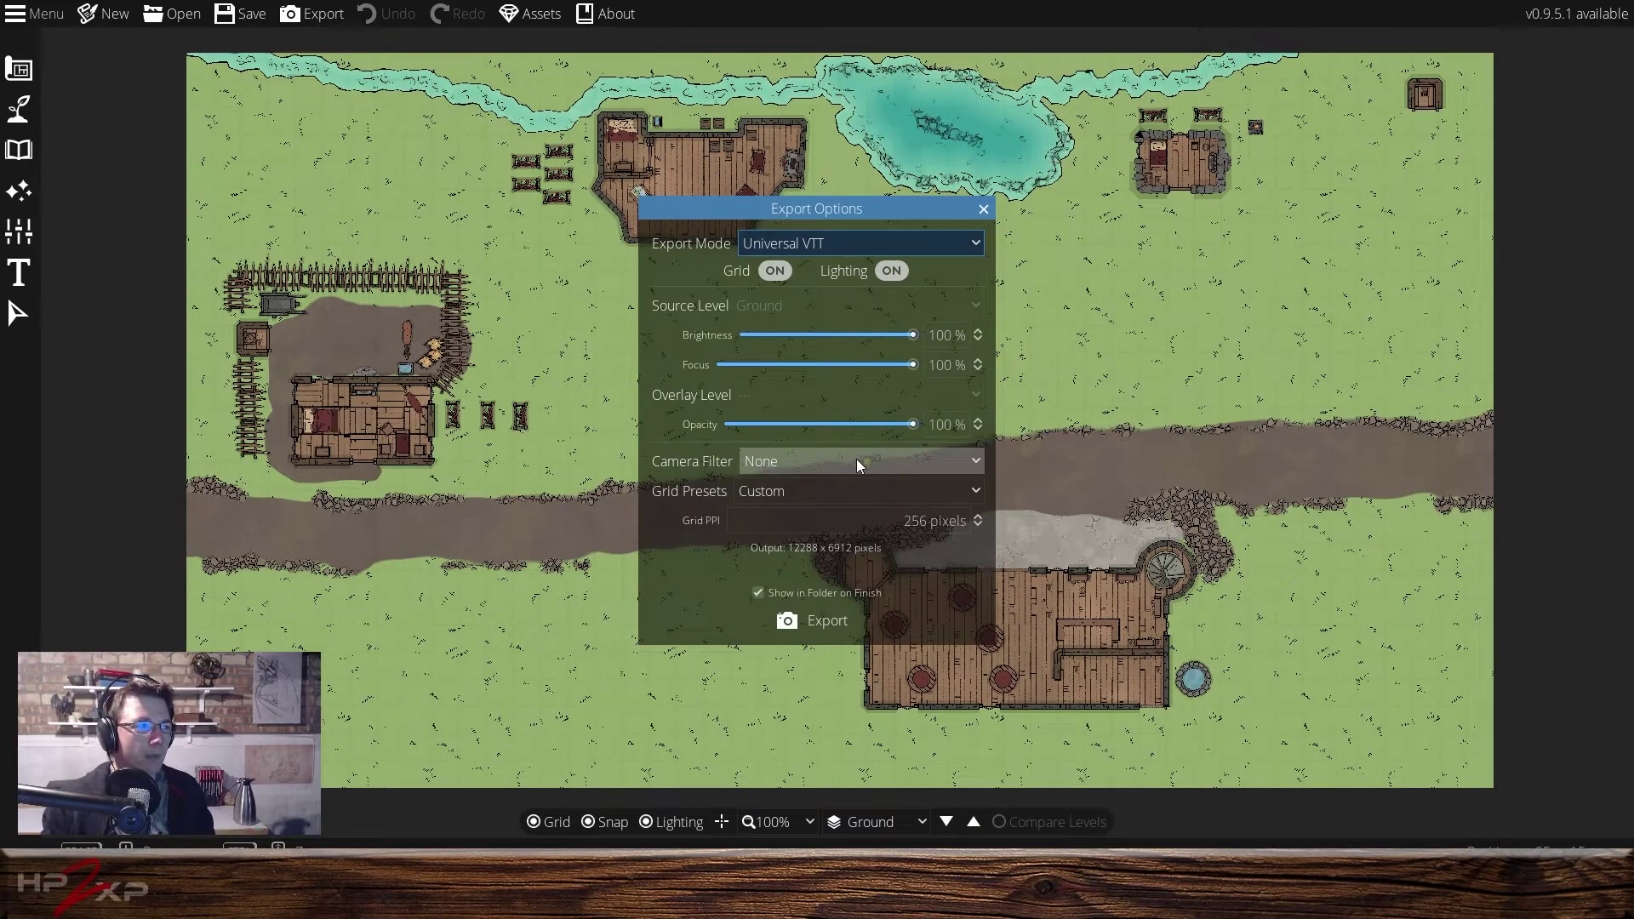
left_click(775, 271)
left_click(783, 271)
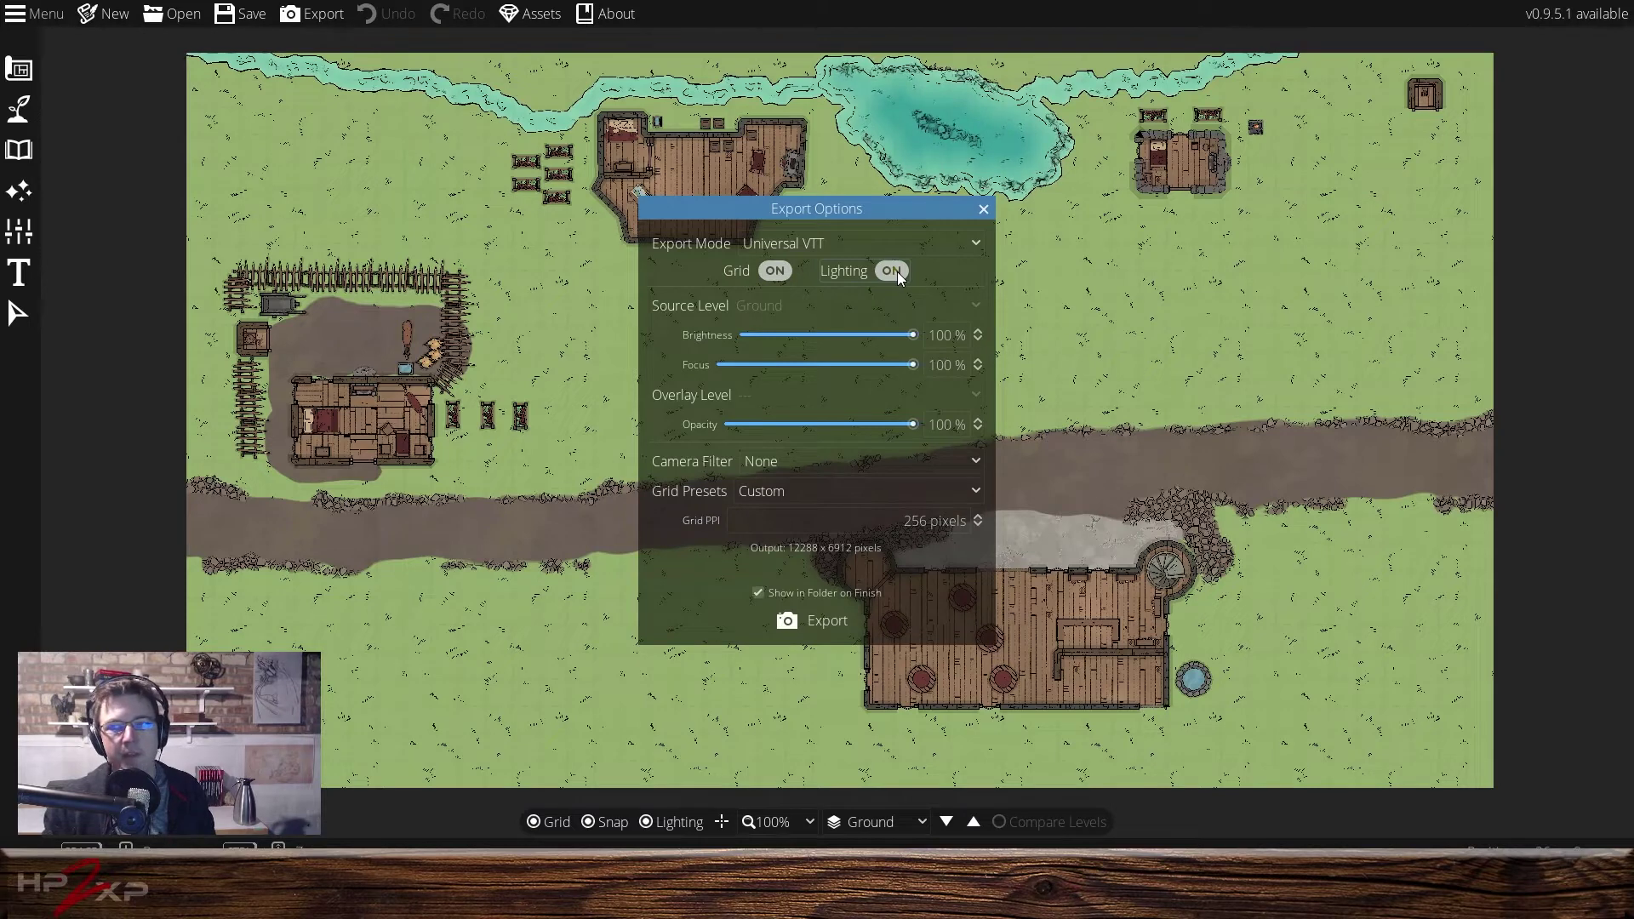
left_click(776, 274)
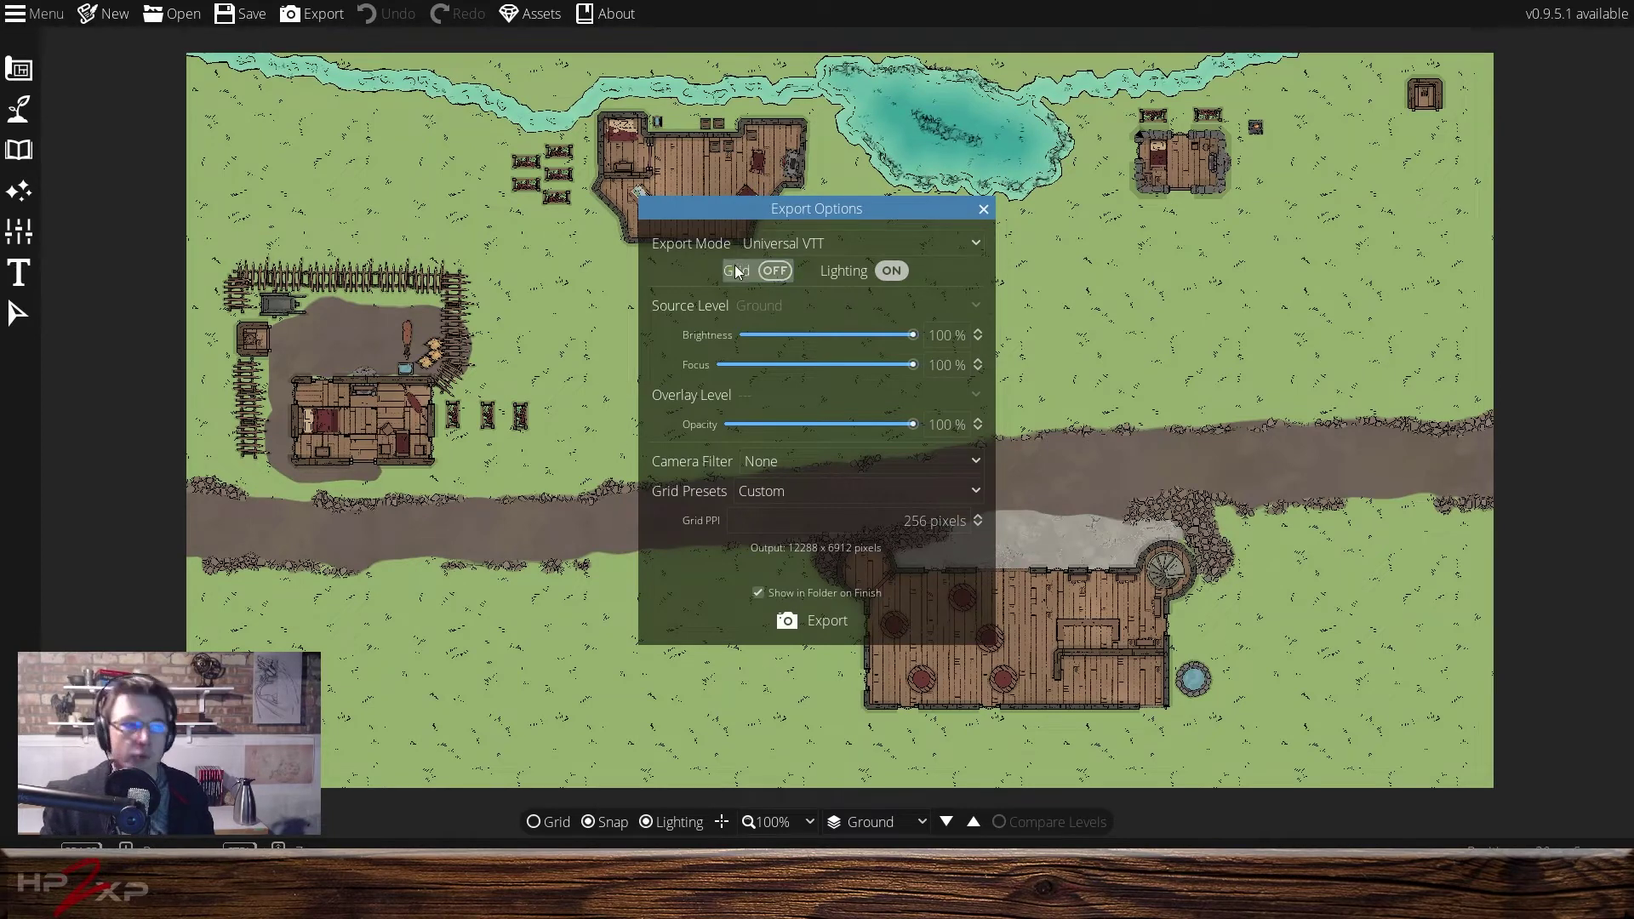
Export the map with the current options and close the export options.
left_click(824, 630)
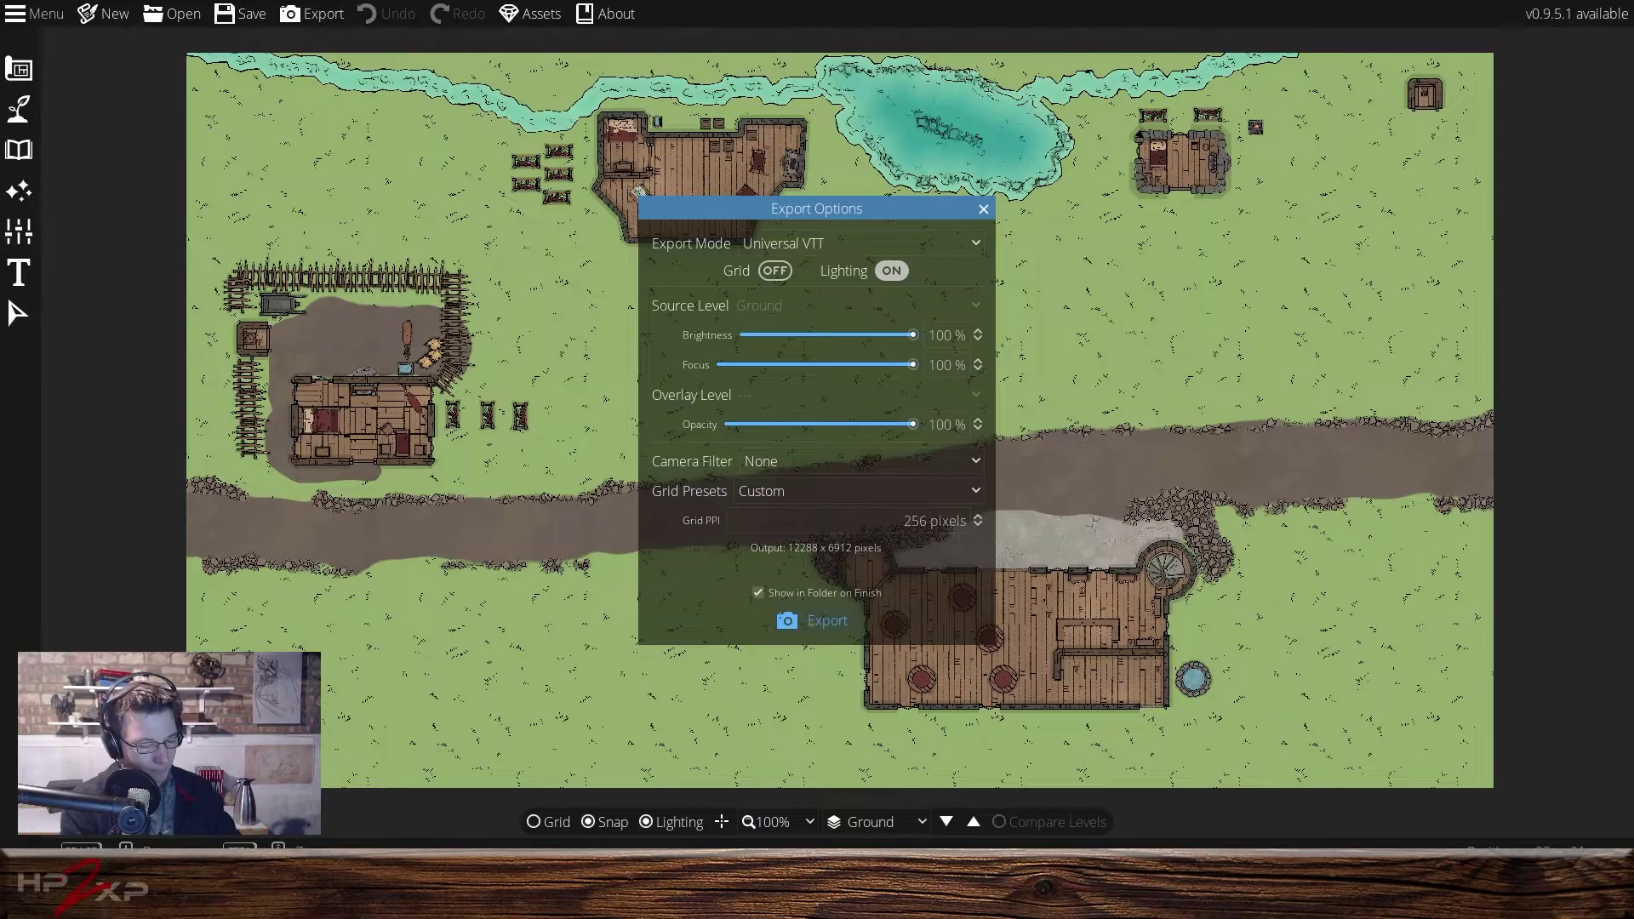
left_click(812, 620)
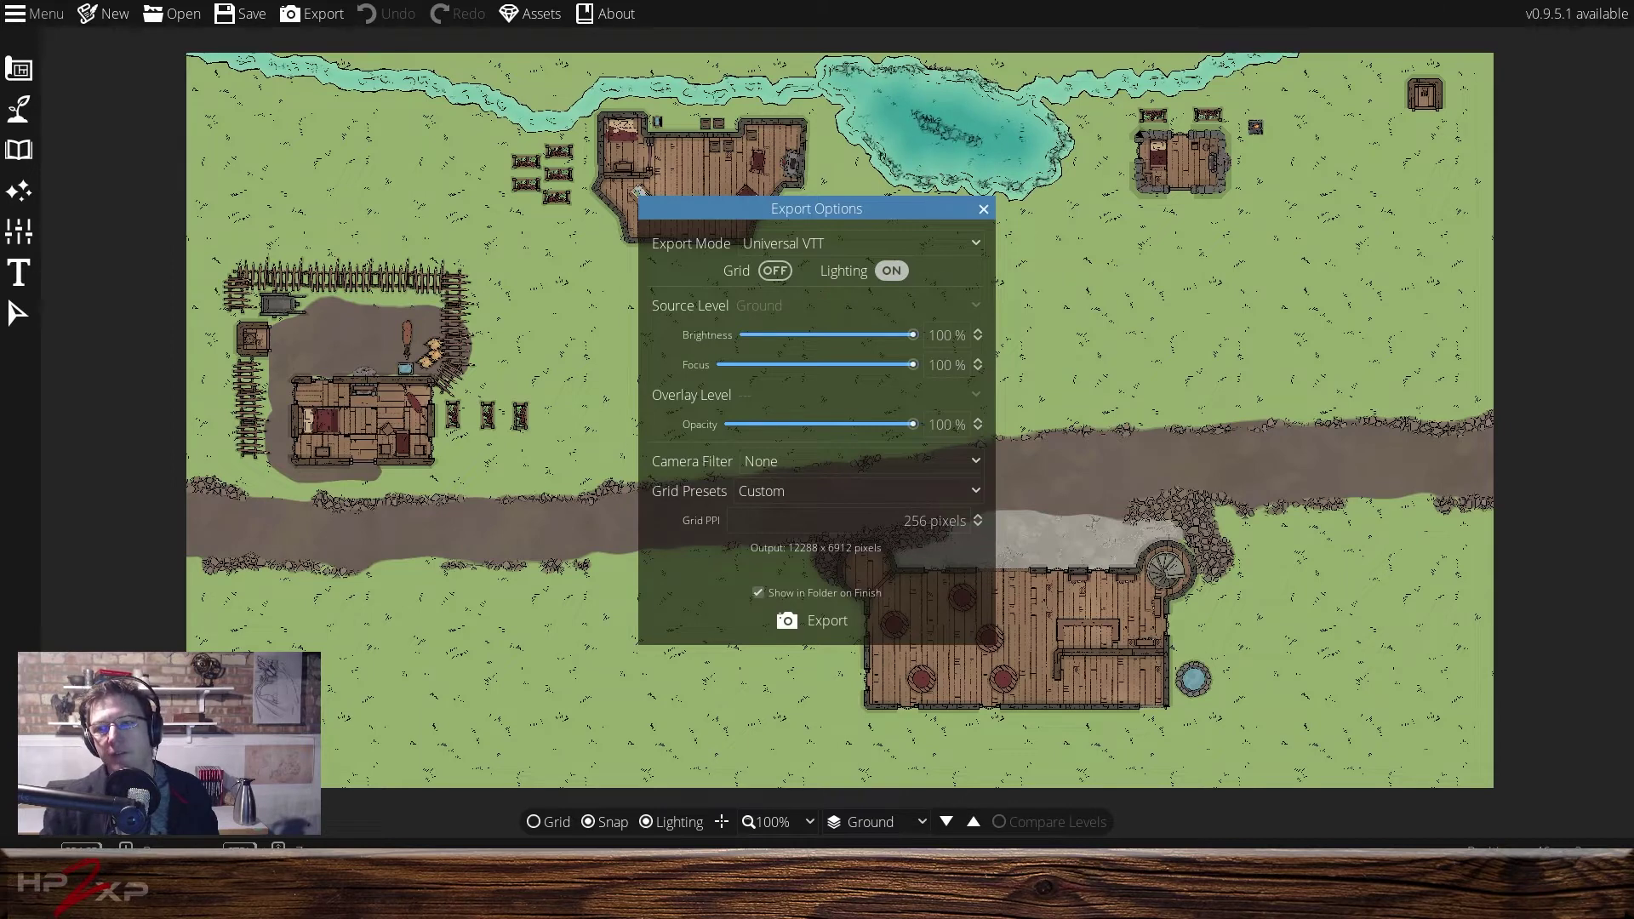
left_click(984, 209)
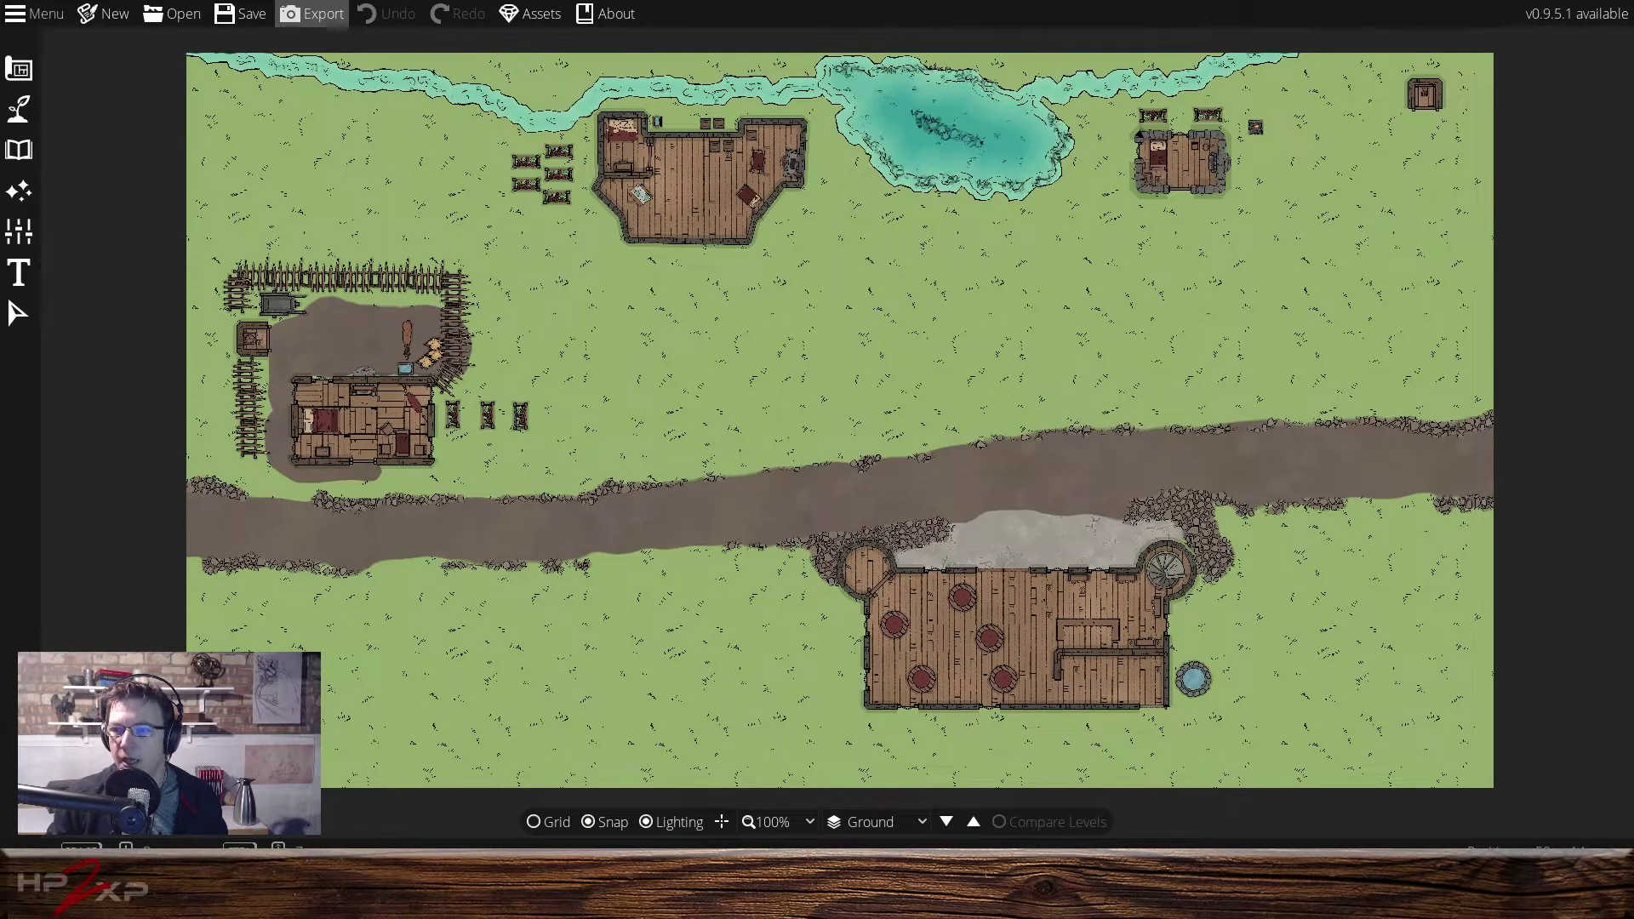
Switch to Foundry Virtual Tabletop and examine the full list of installed modules in Module Management, closing it when done.
key("alt+Tab")
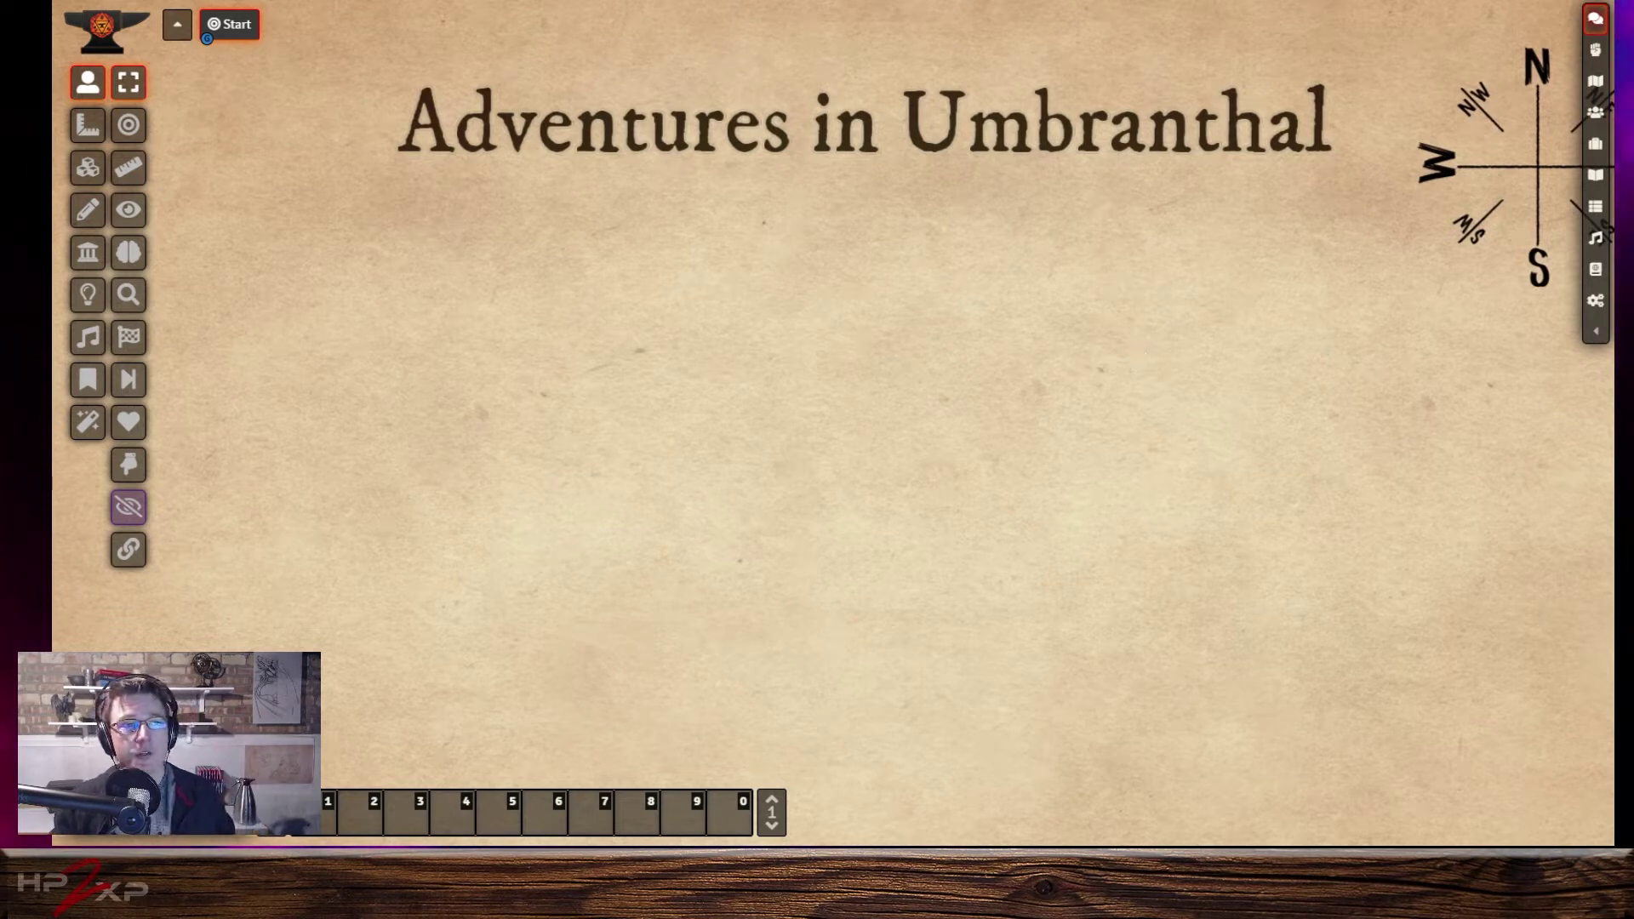
left_click(1596, 331)
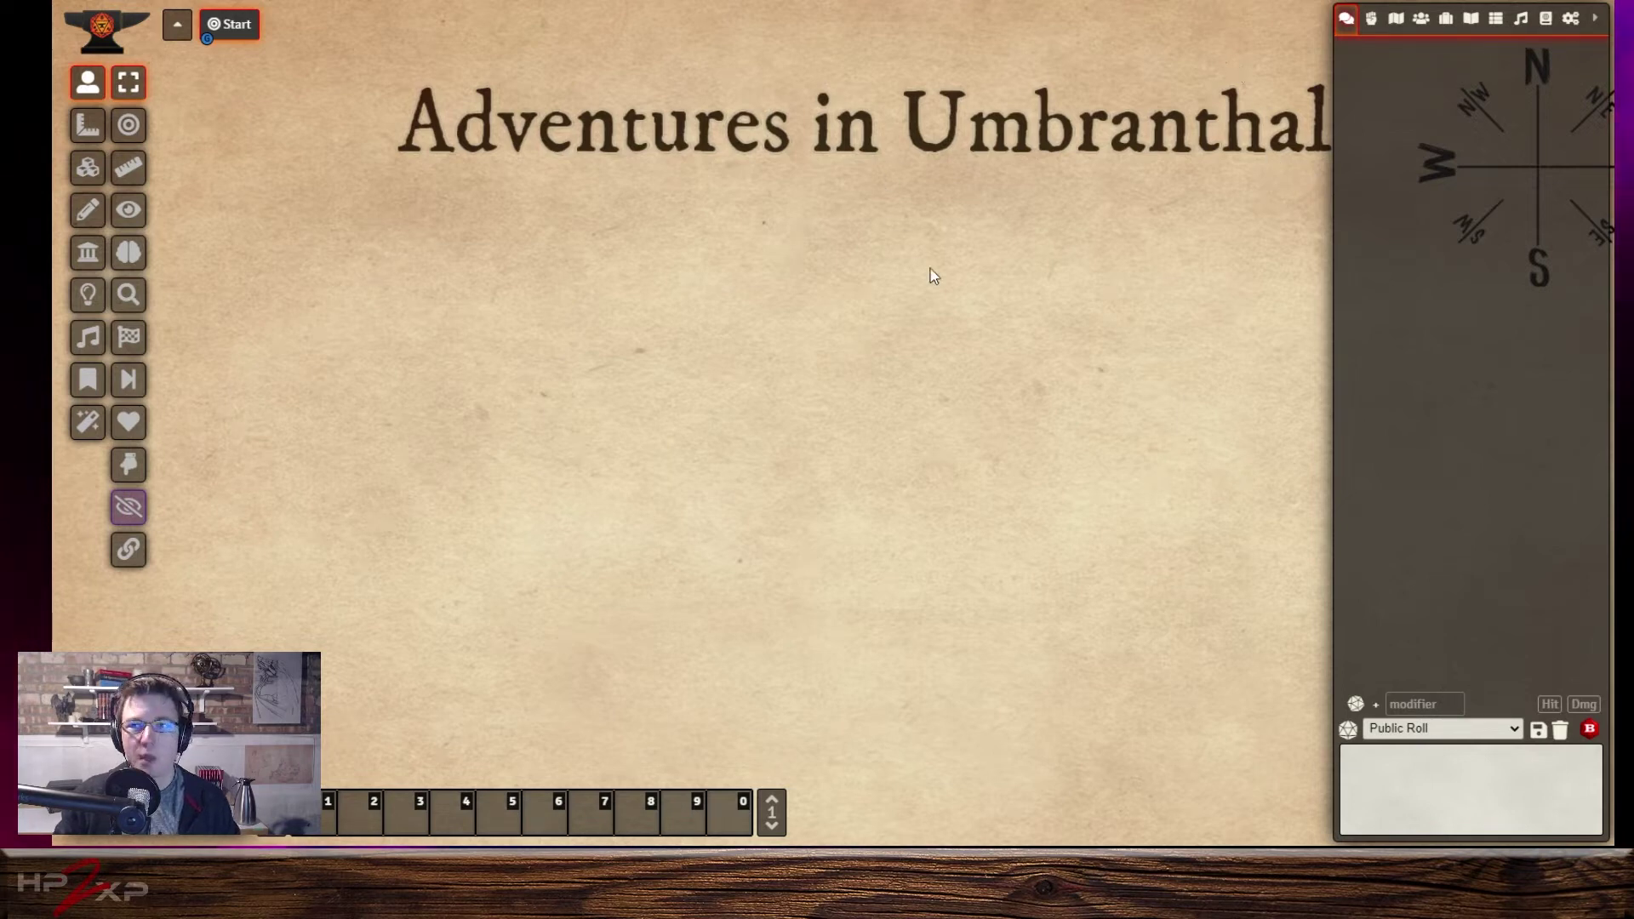
left_click(1570, 20)
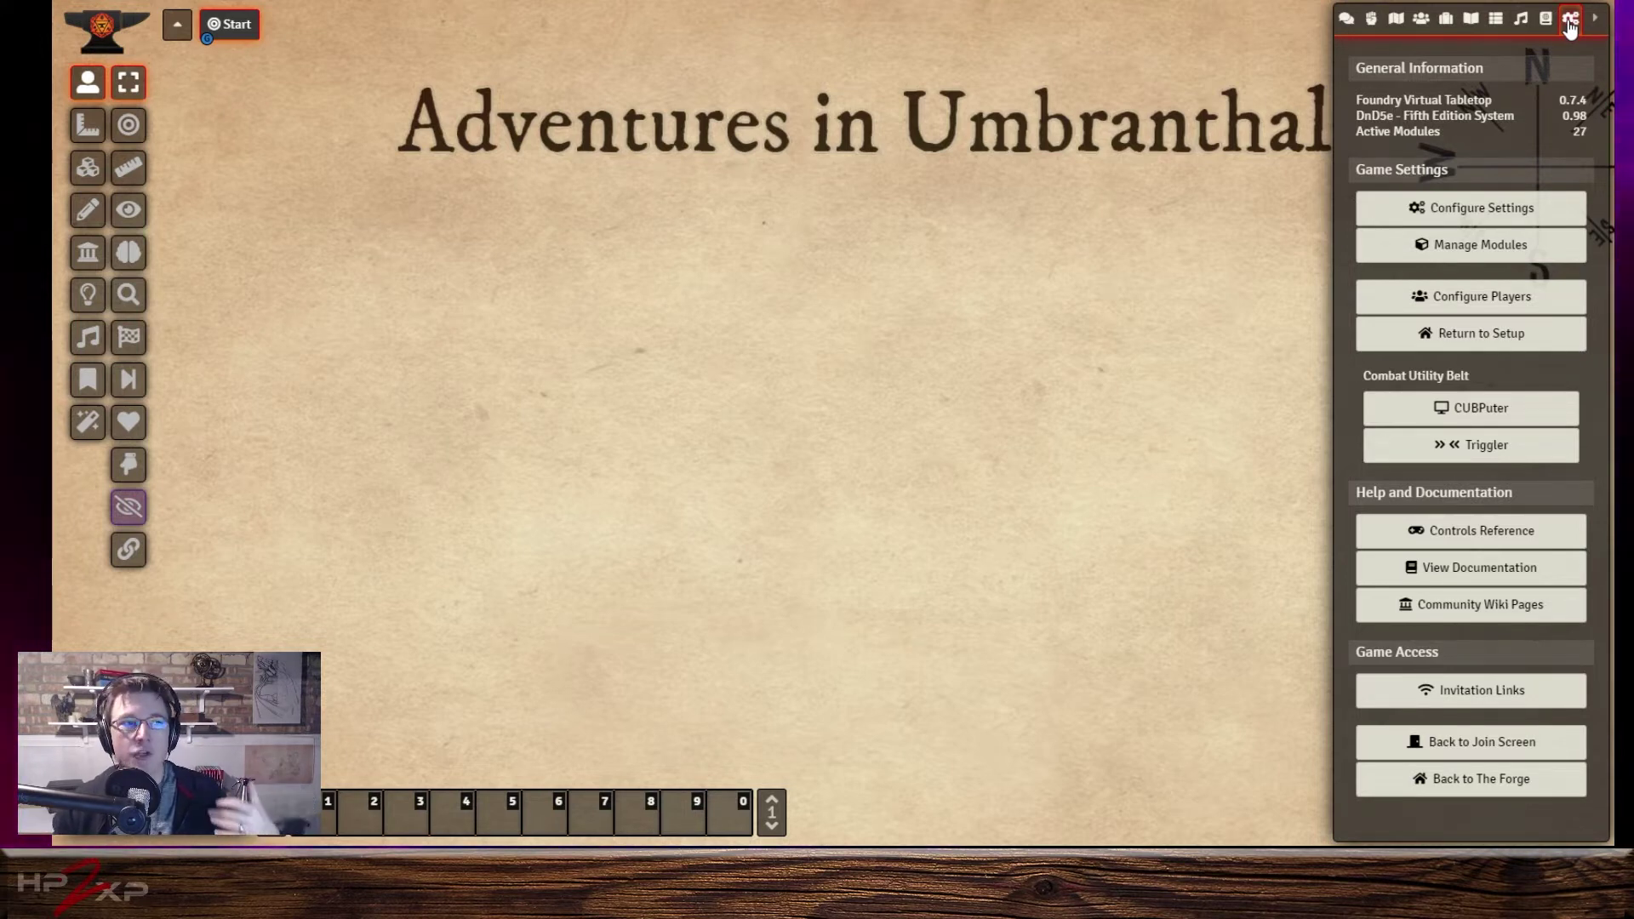
left_click(1484, 258)
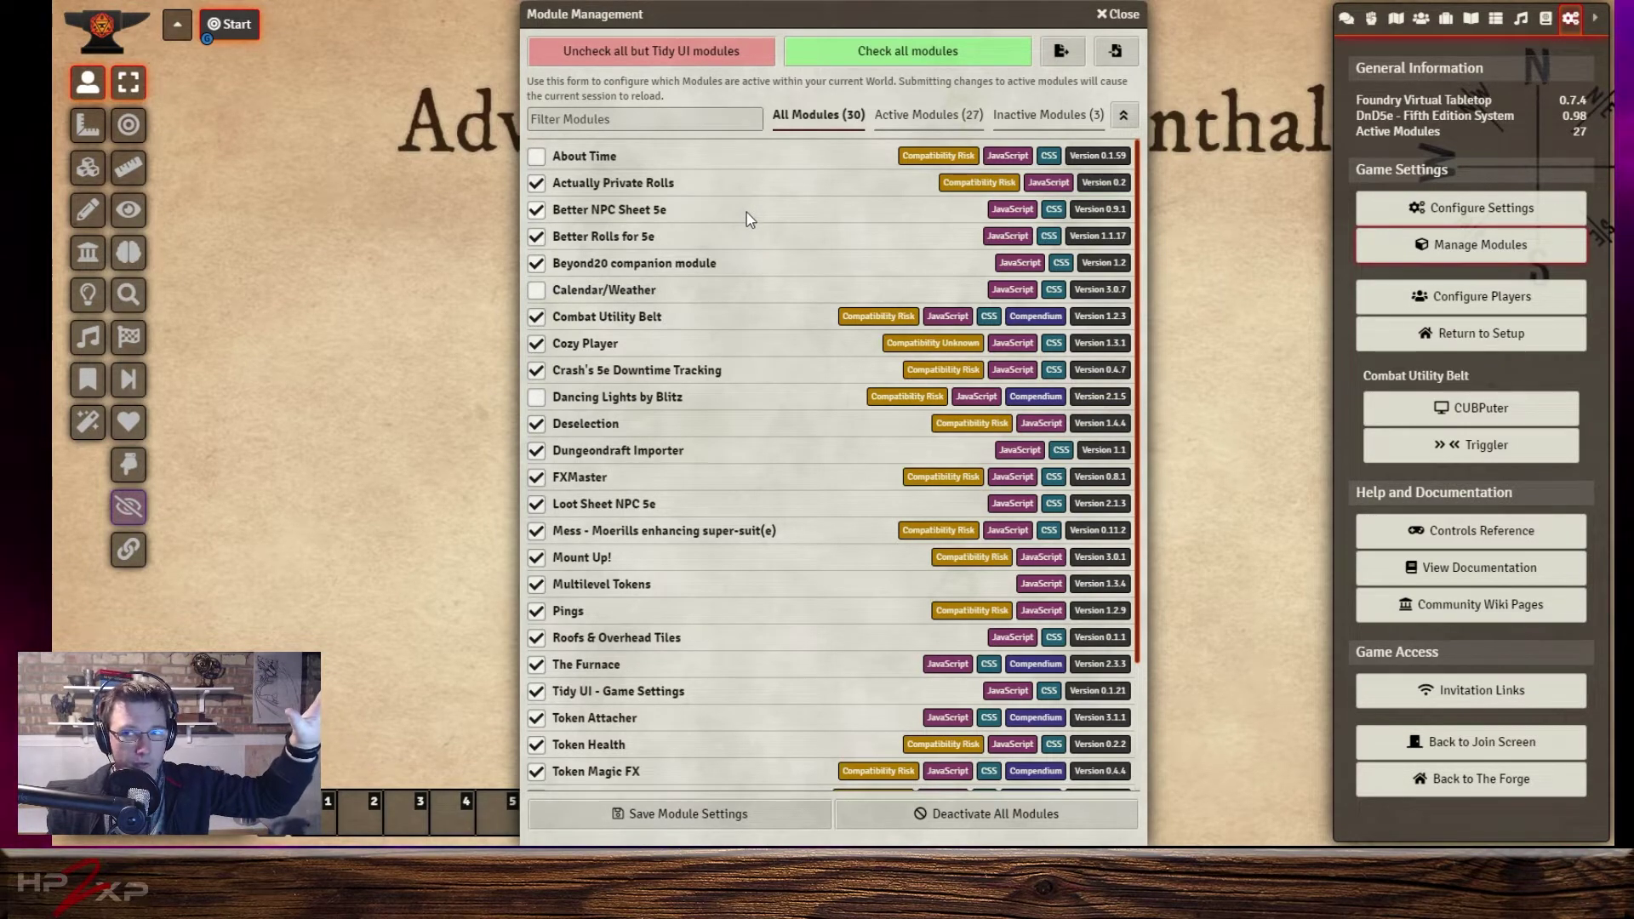
scroll(747, 230, "down", 2)
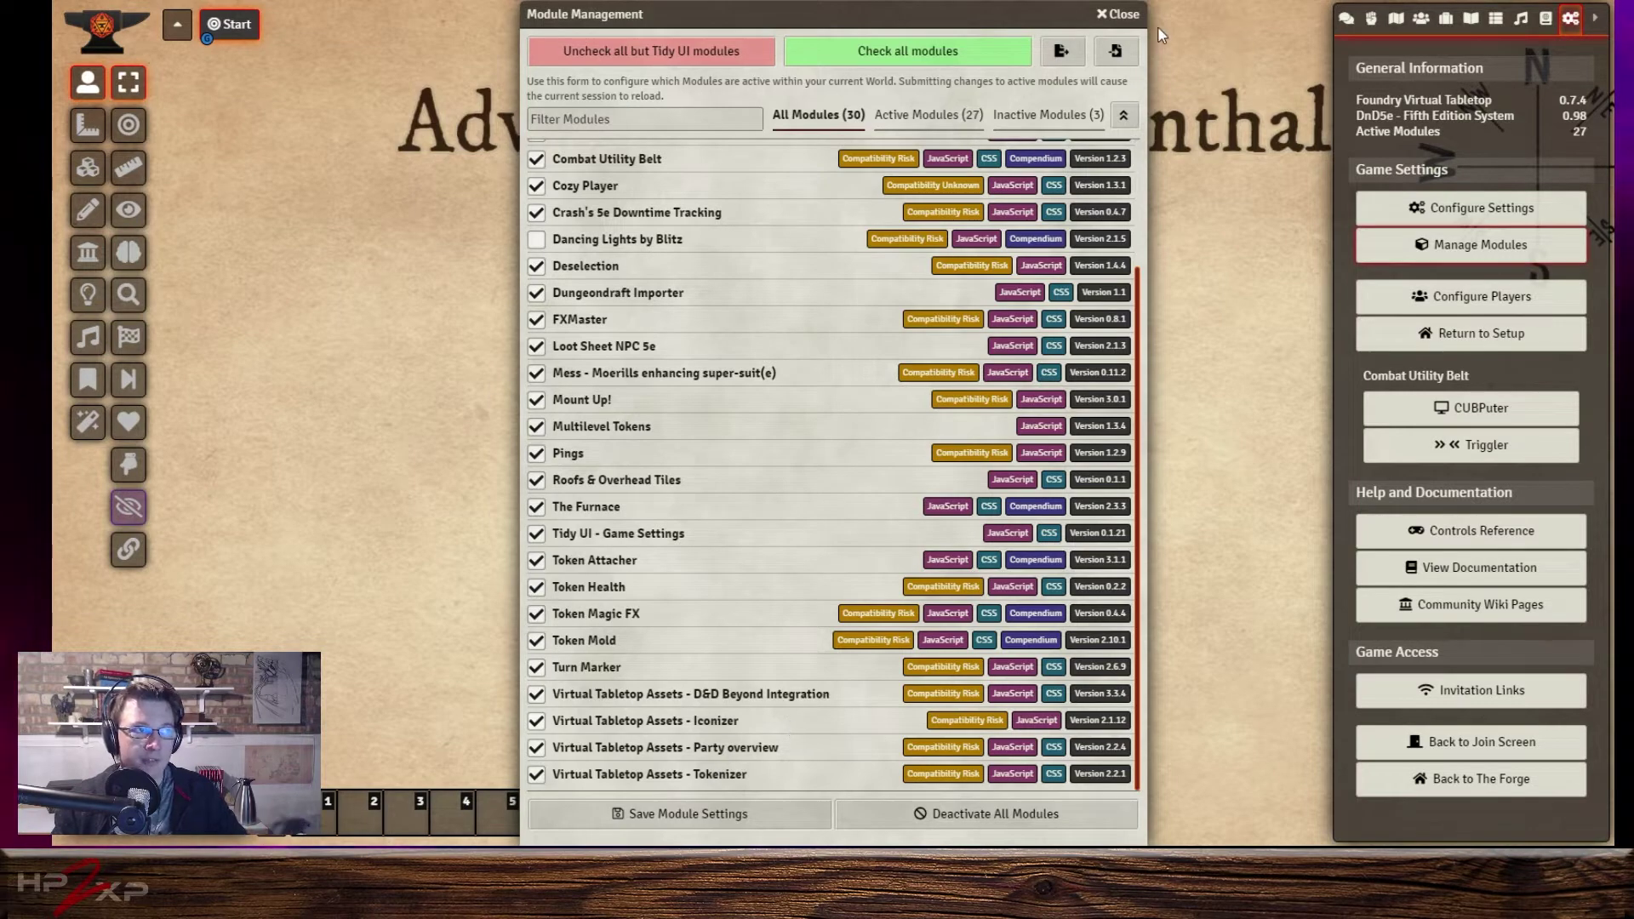
left_click(1135, 16)
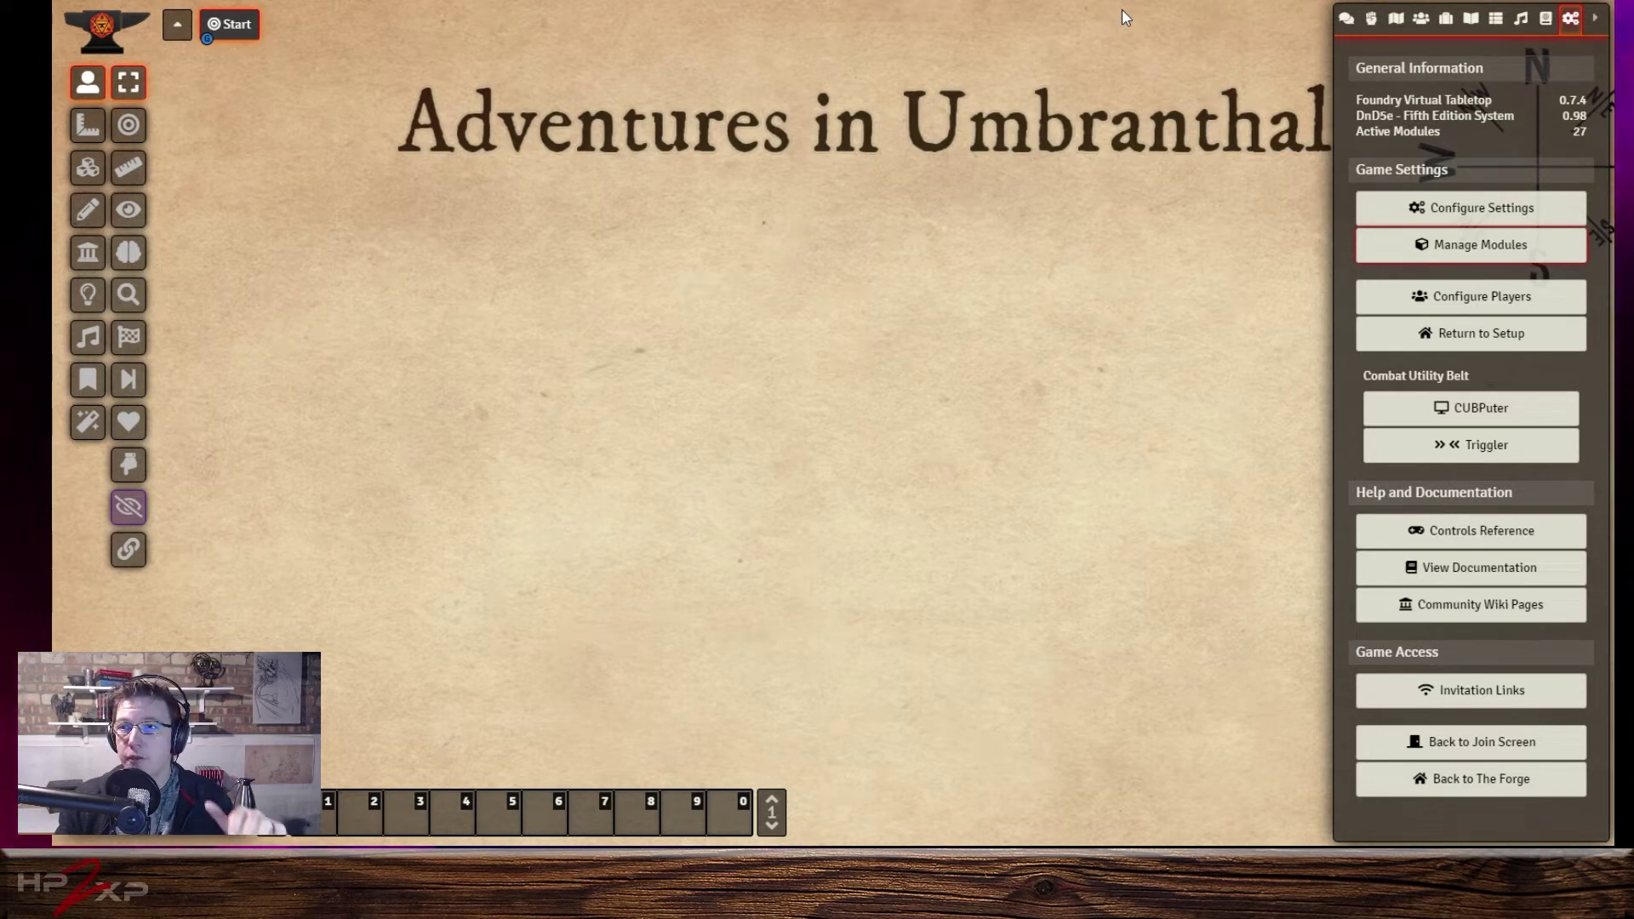
Collapse the Foundry sidebar, look at the D&D Beyond Monsters page, and return to the Foundry game.
left_click(1596, 18)
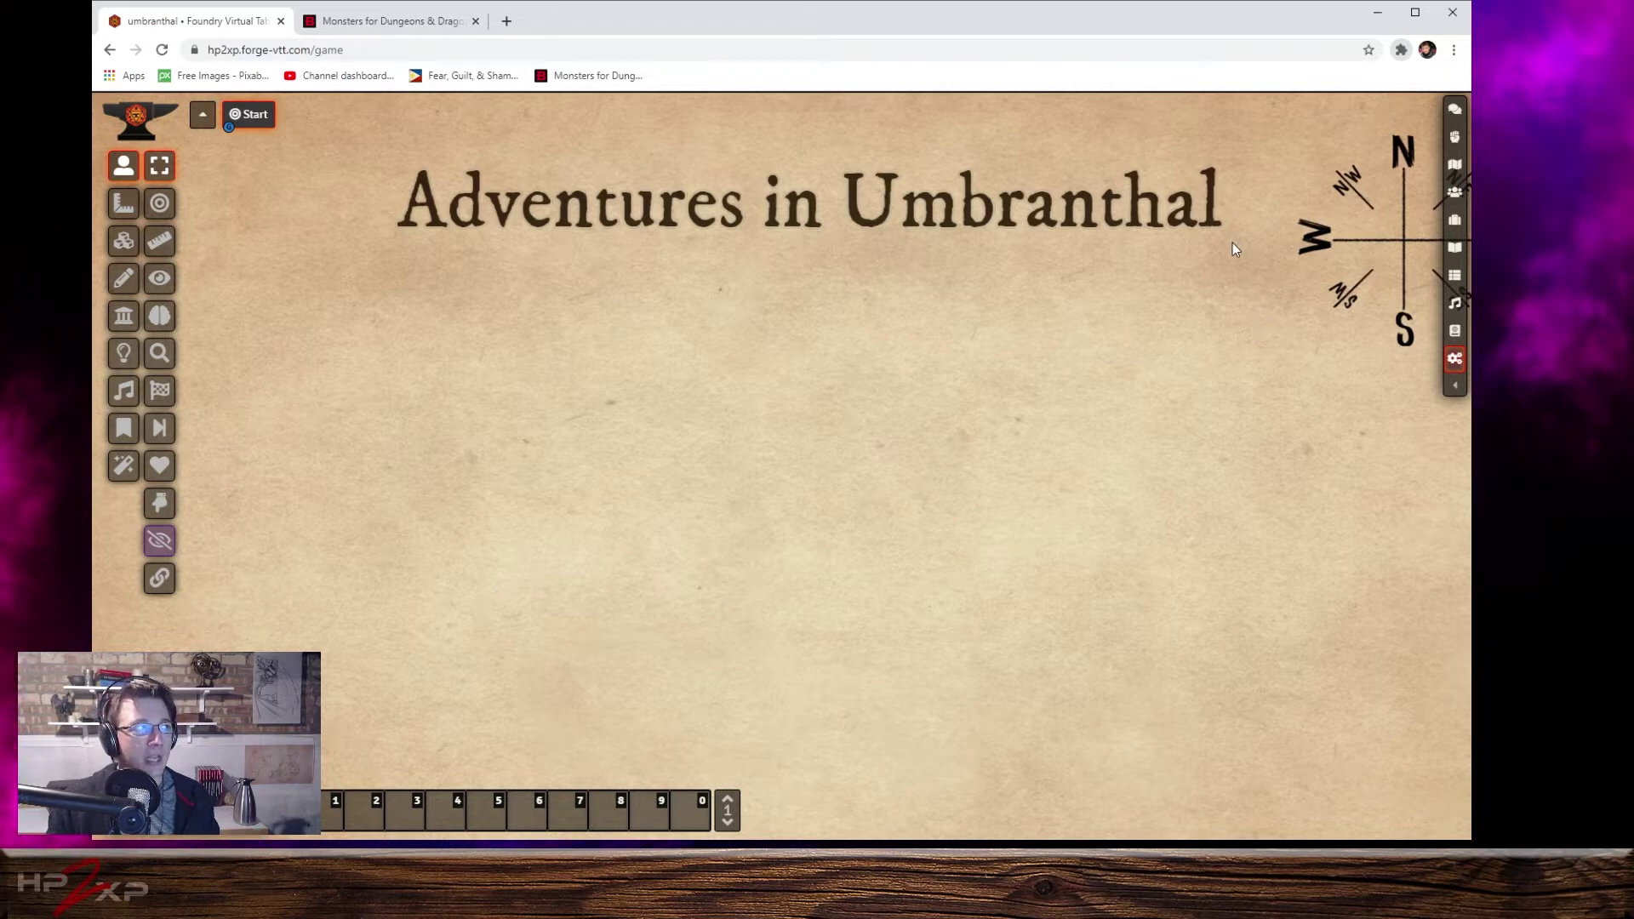
left_click(392, 20)
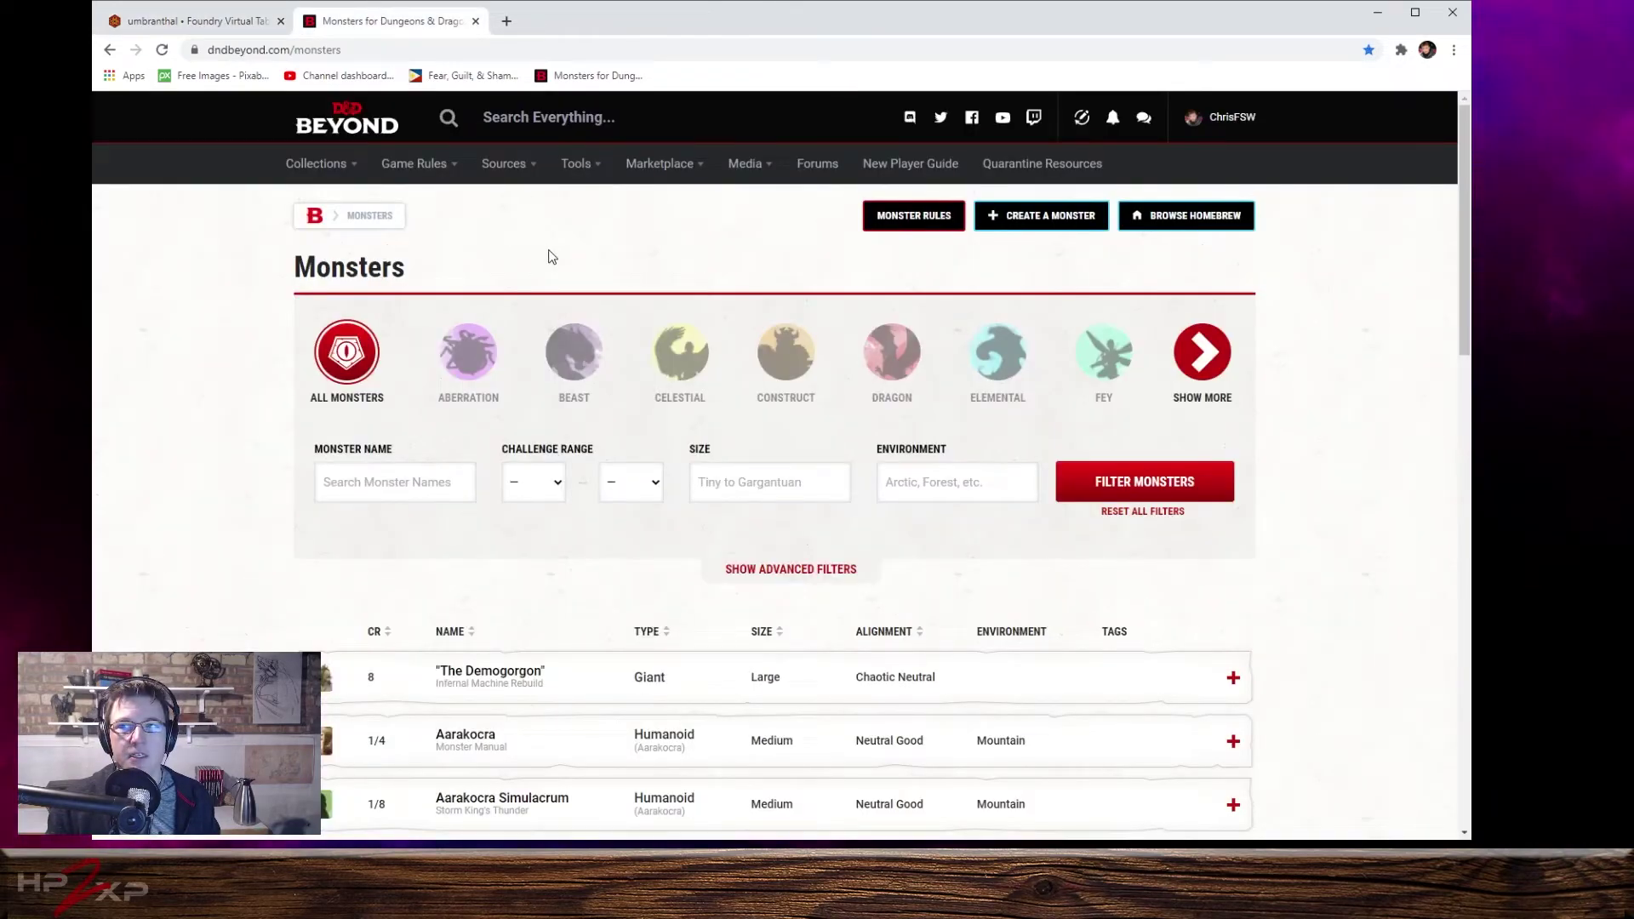
left_click(220, 22)
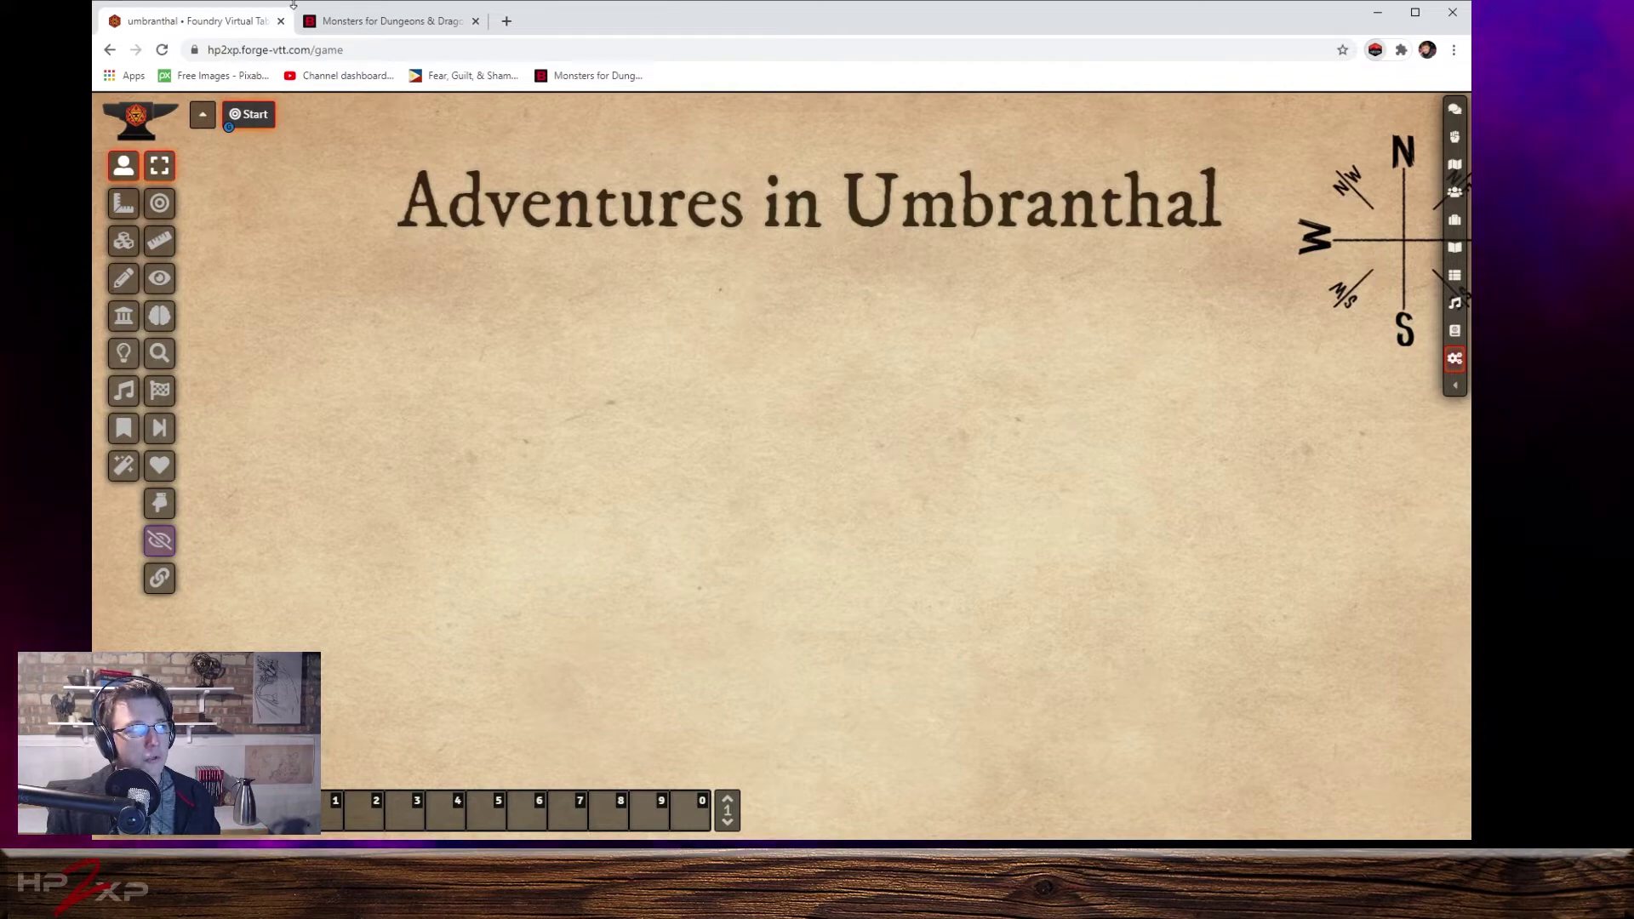
left_click(346, 22)
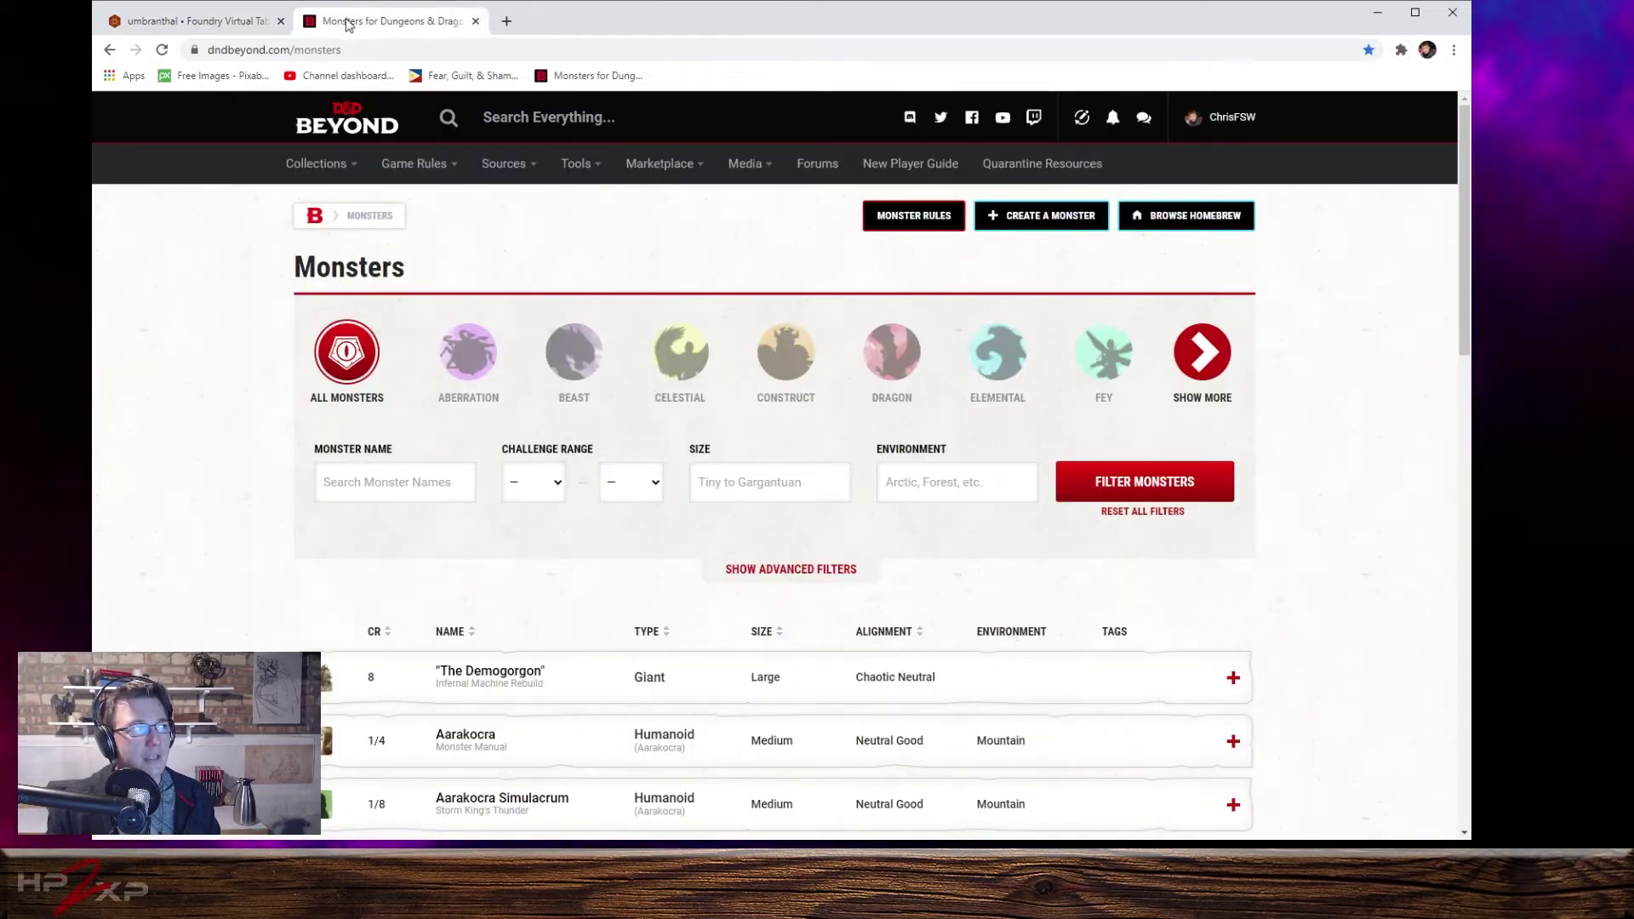
left_click(238, 24)
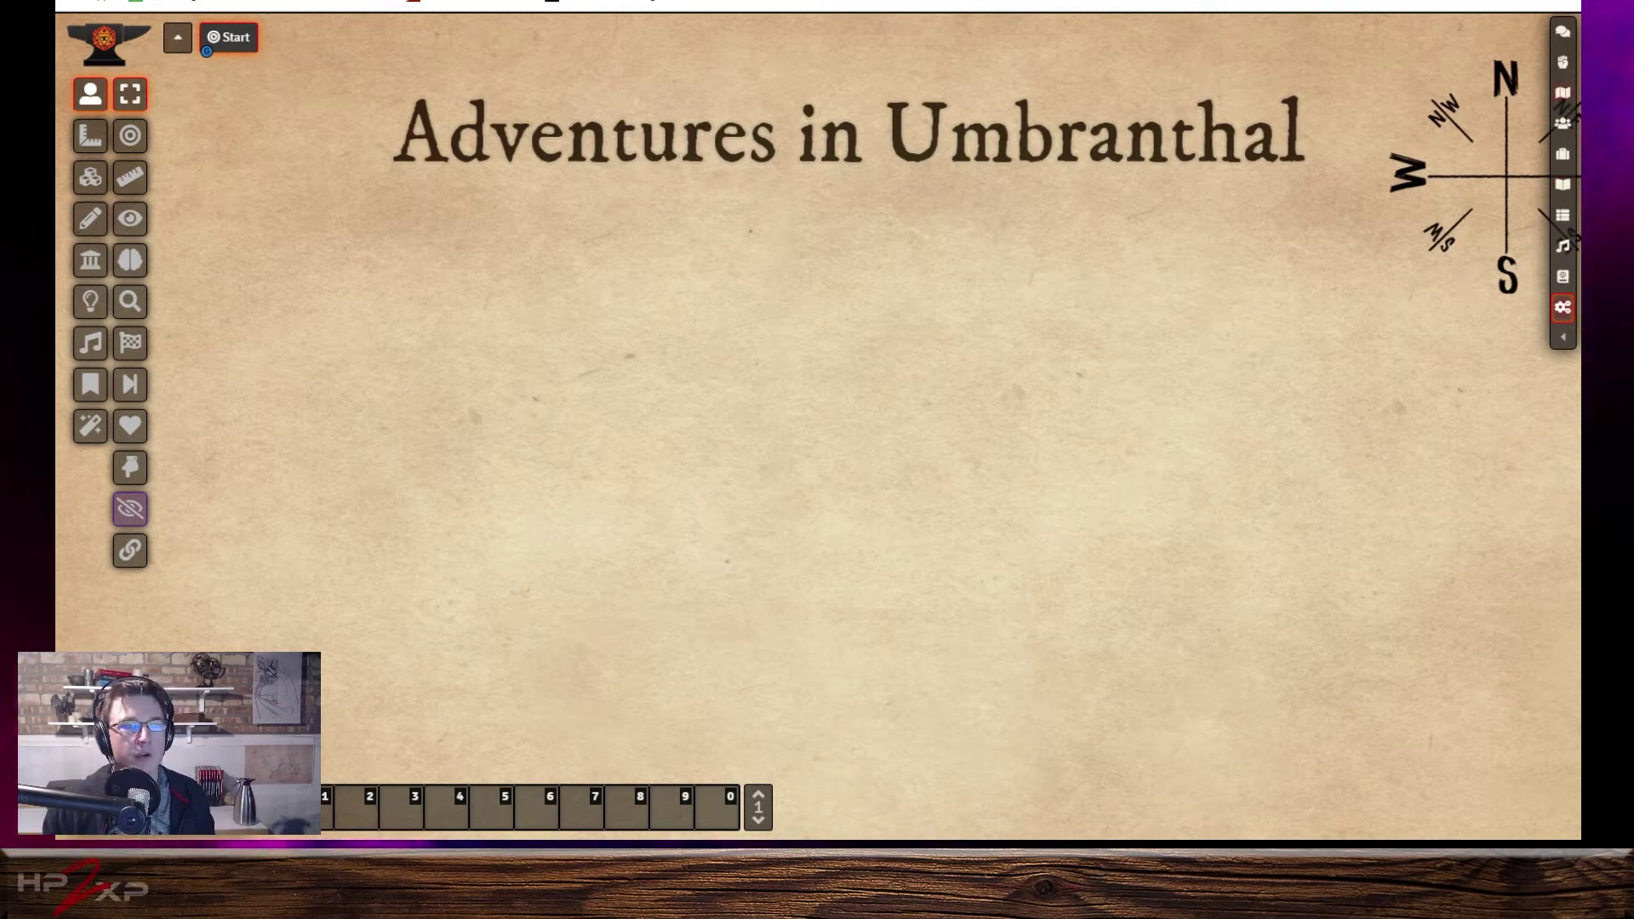
Look through the Foundry sidebar sections: chat, combat, scenes, actors, items, journal, tables, playlists, compendiums and settings.
left_click(1563, 307)
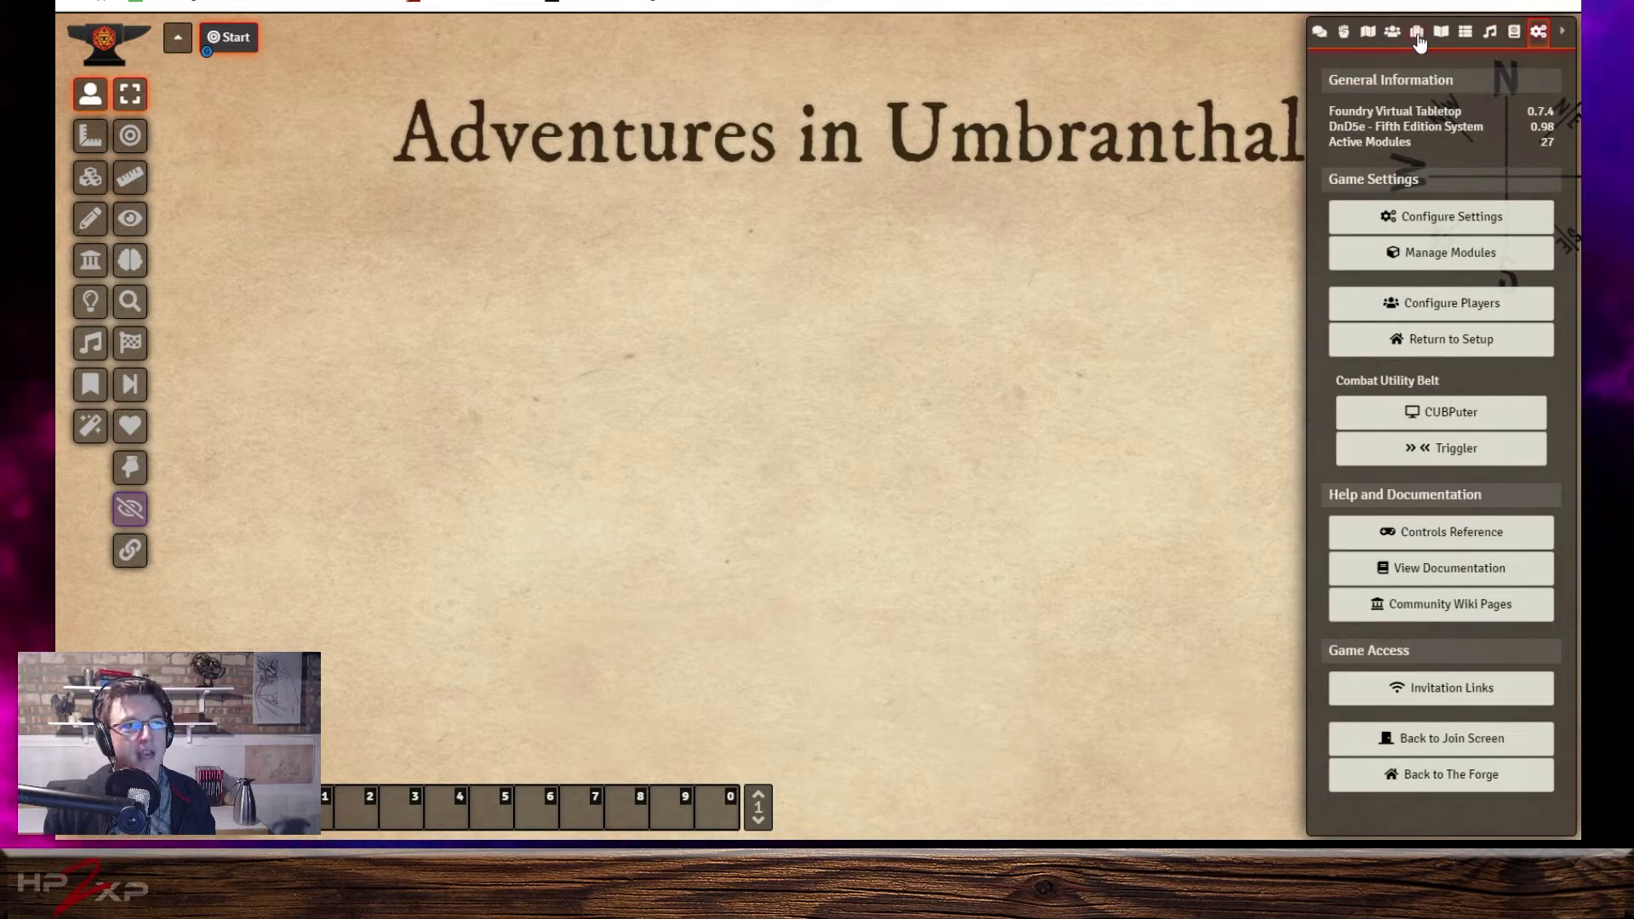
left_click(1322, 34)
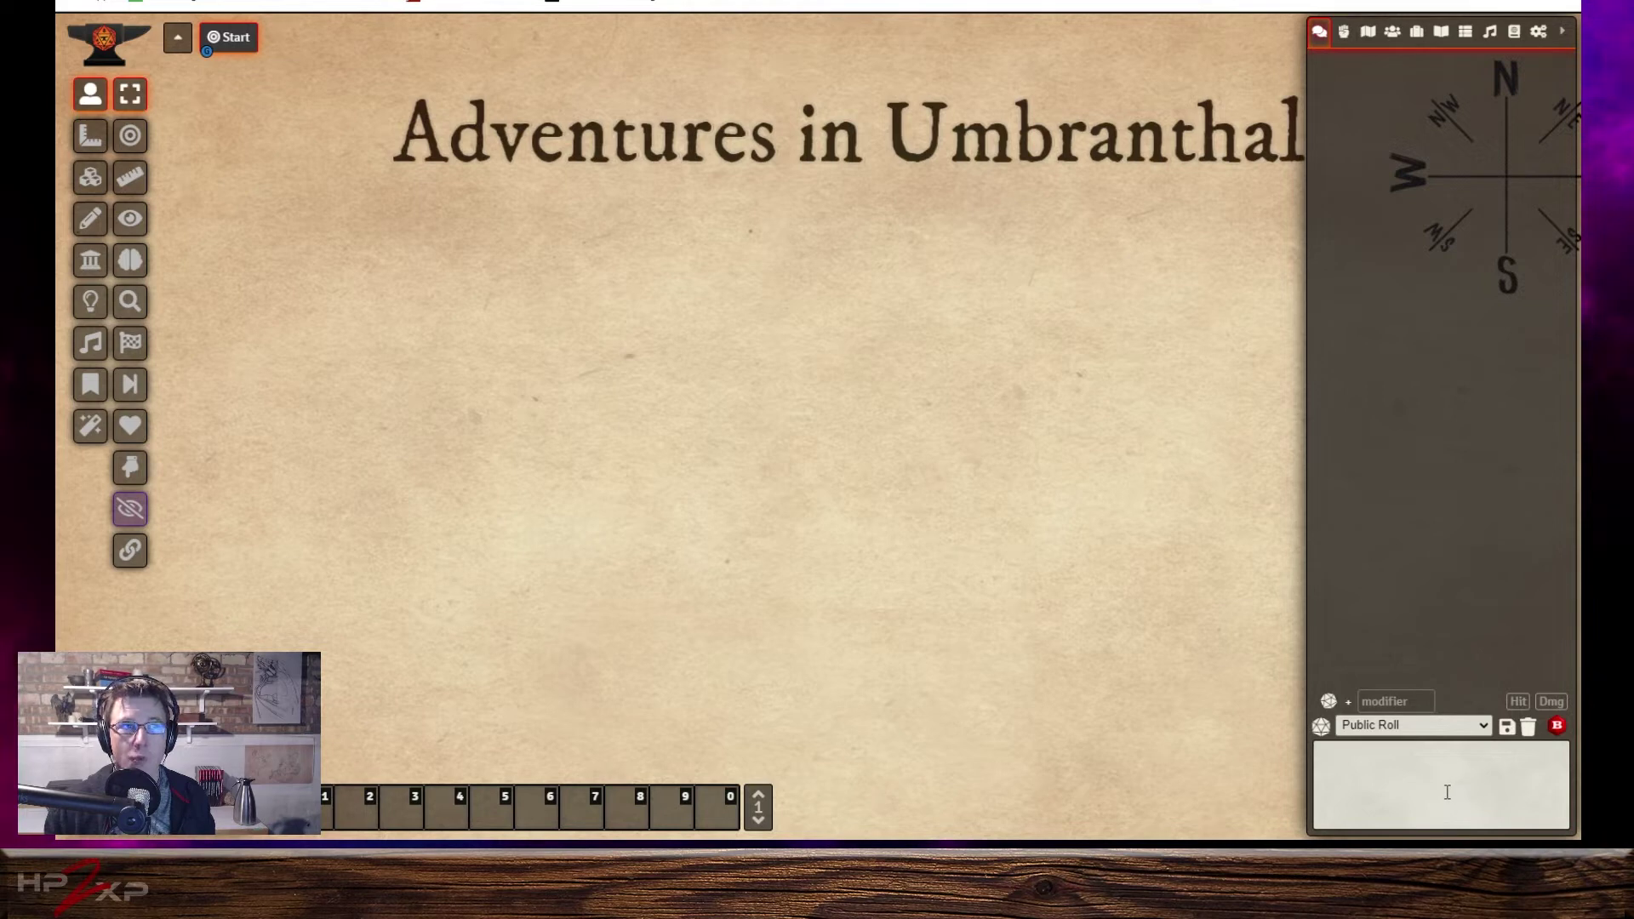
left_click(1344, 32)
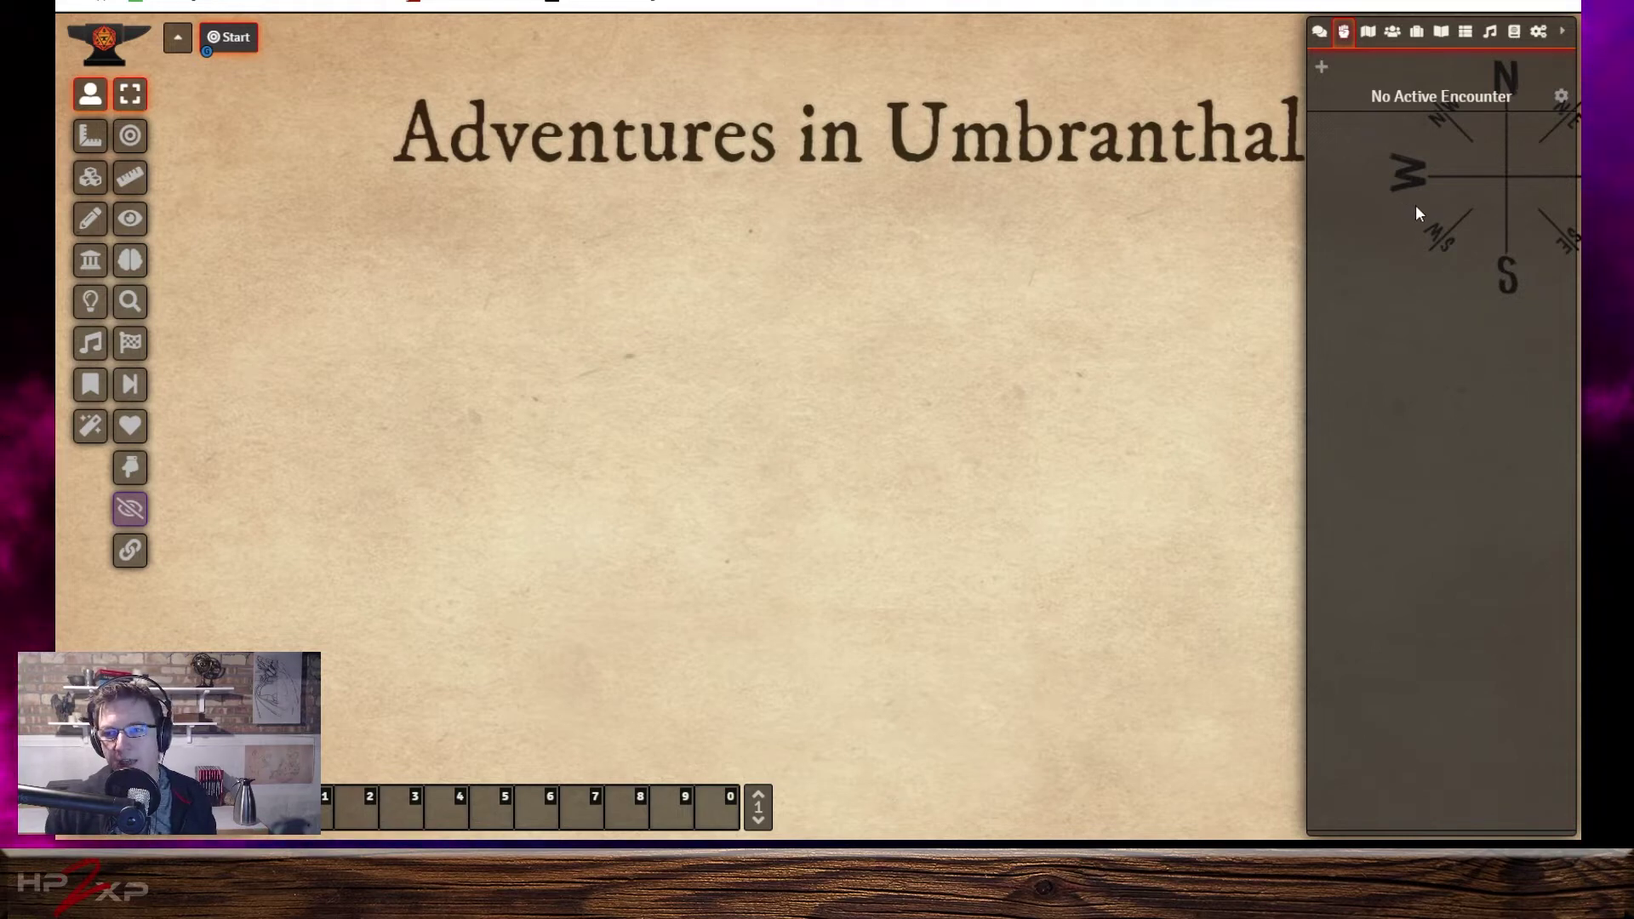
left_click(1369, 31)
left_click(1396, 34)
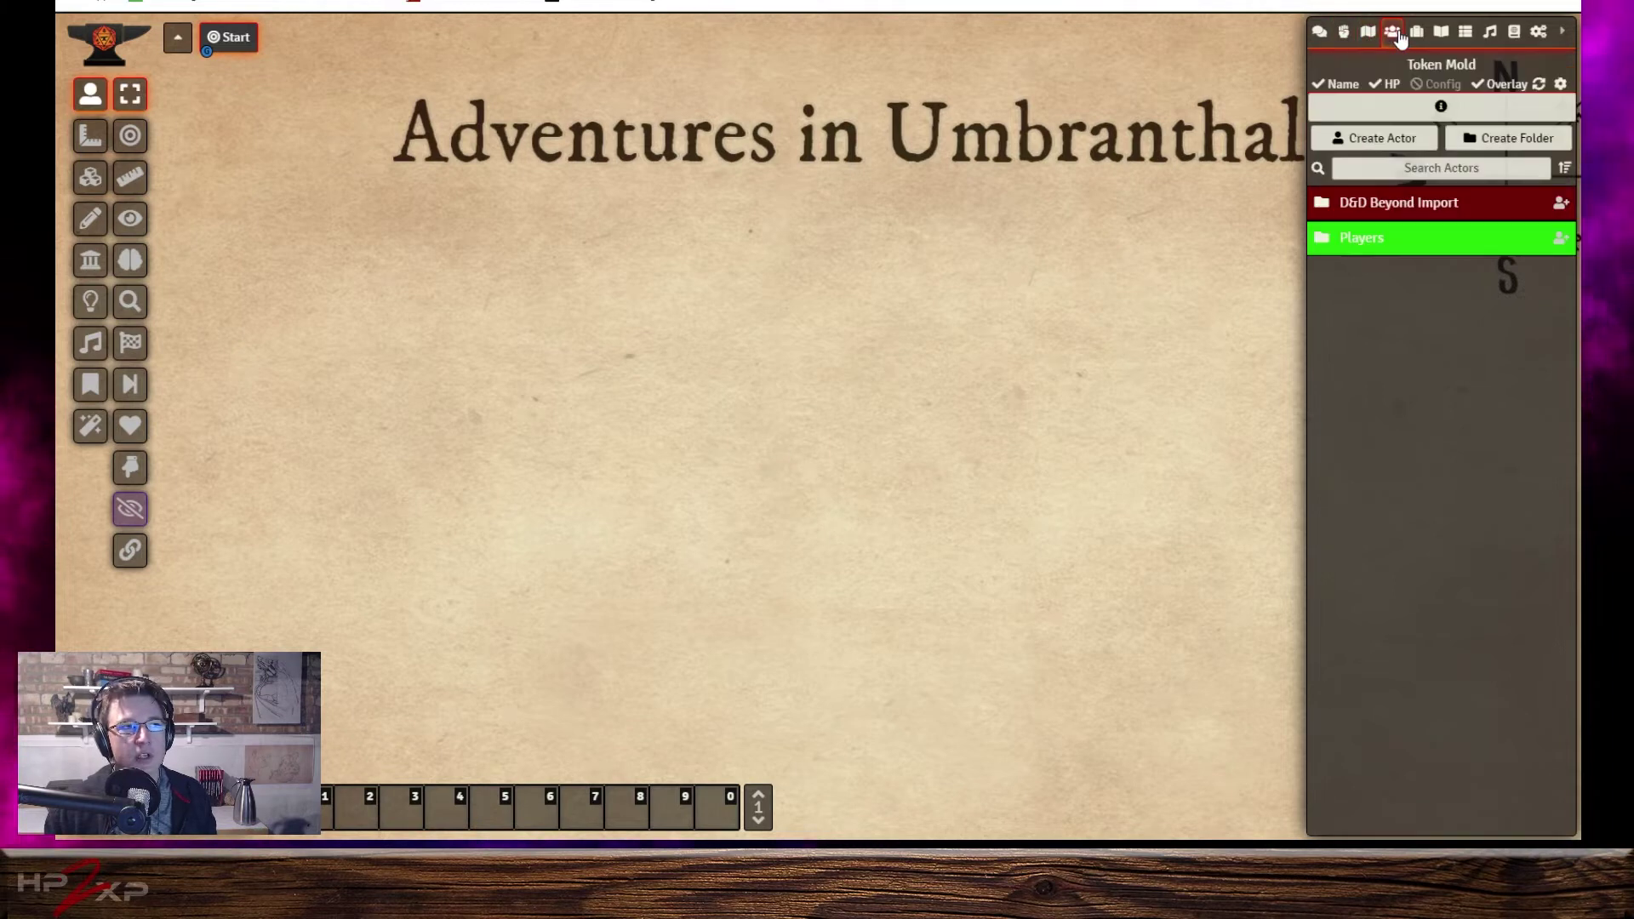
left_click(1417, 33)
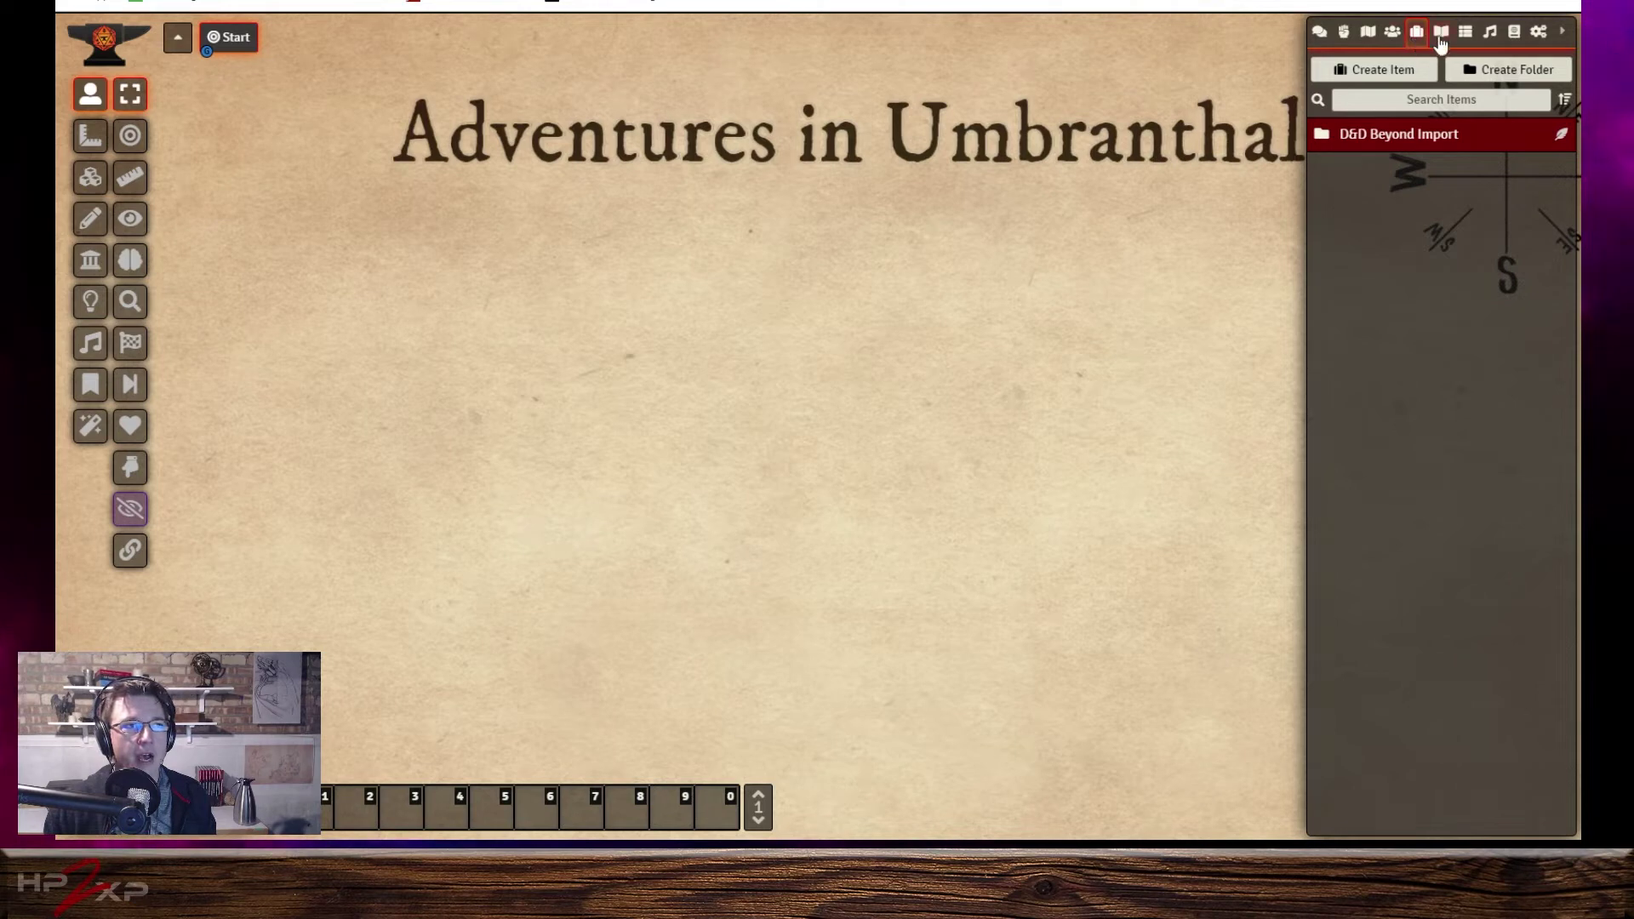
left_click(1442, 34)
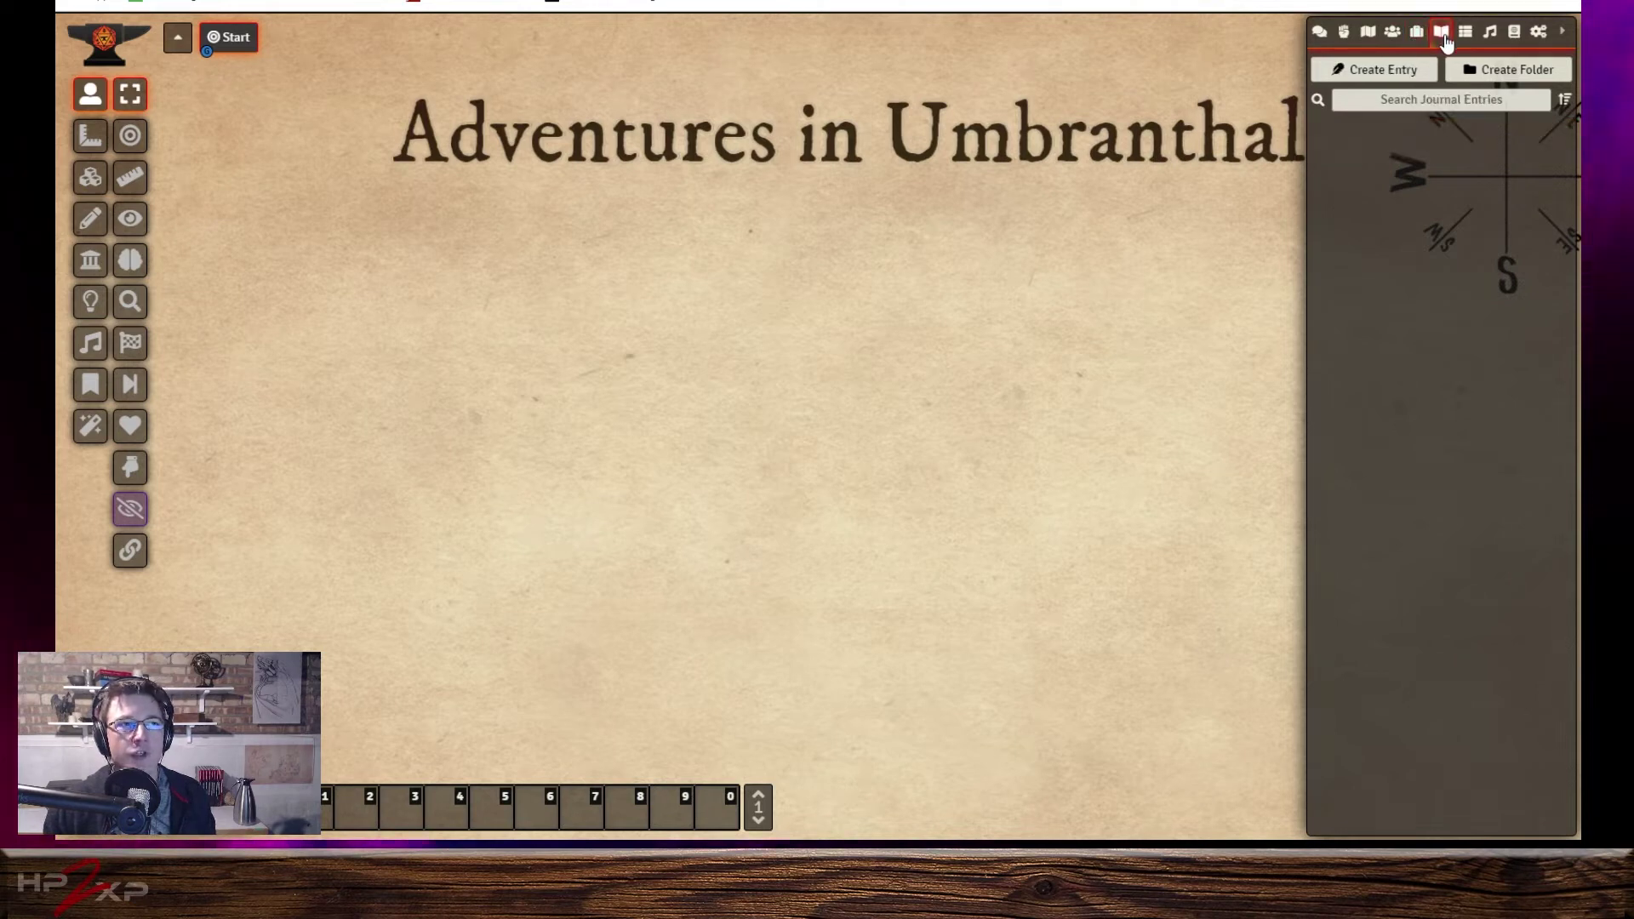
left_click(1465, 36)
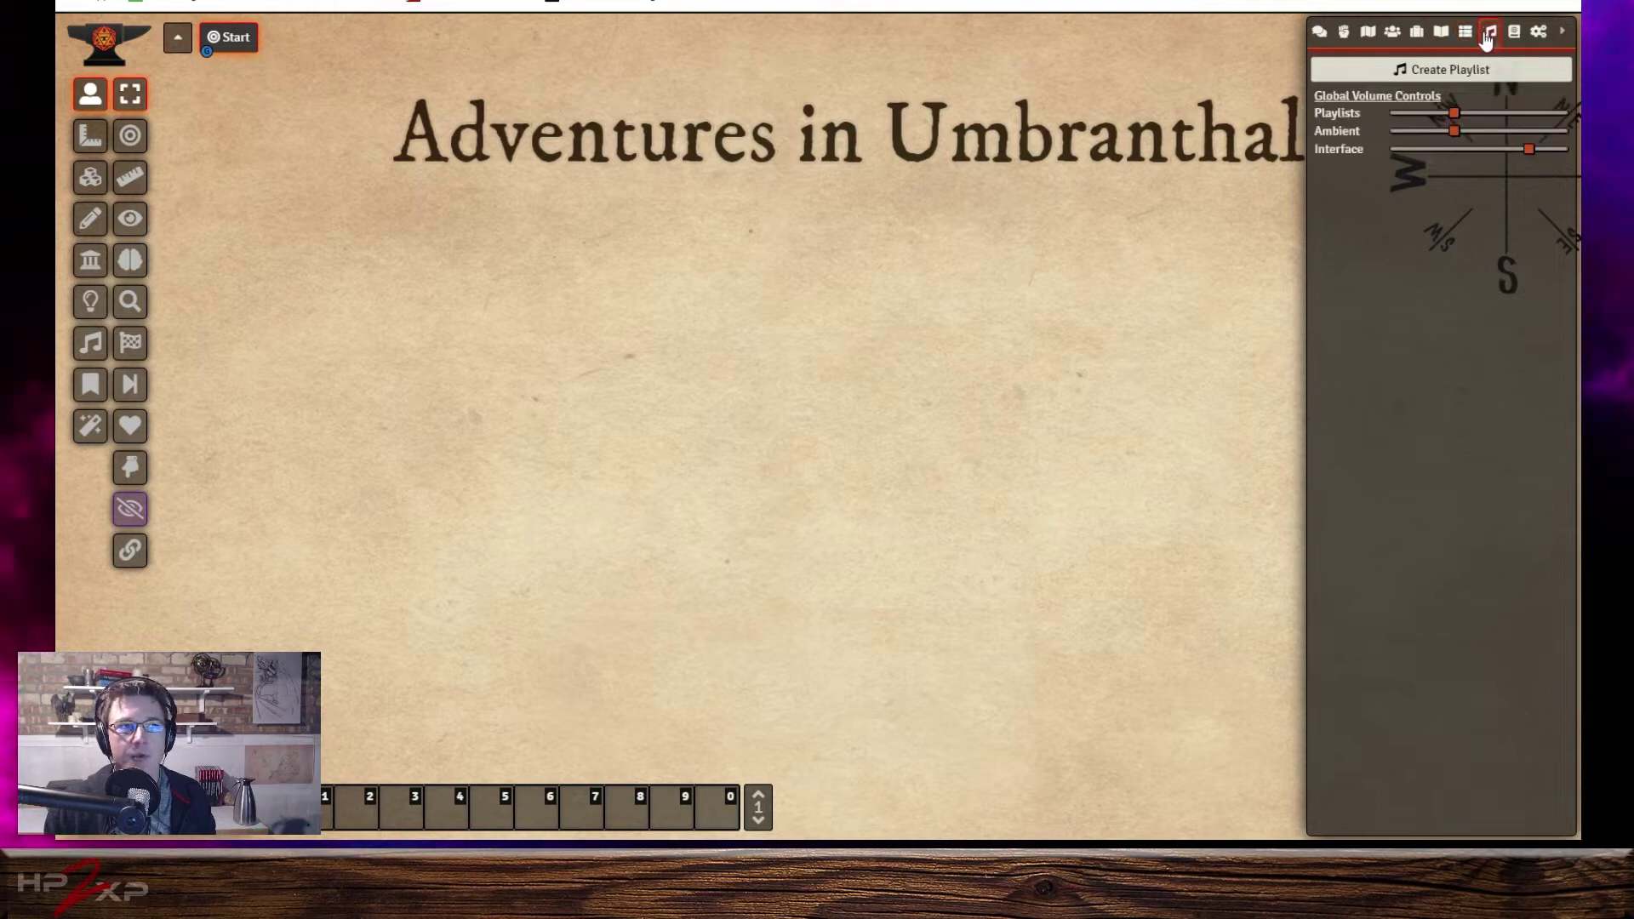
left_click(1487, 36)
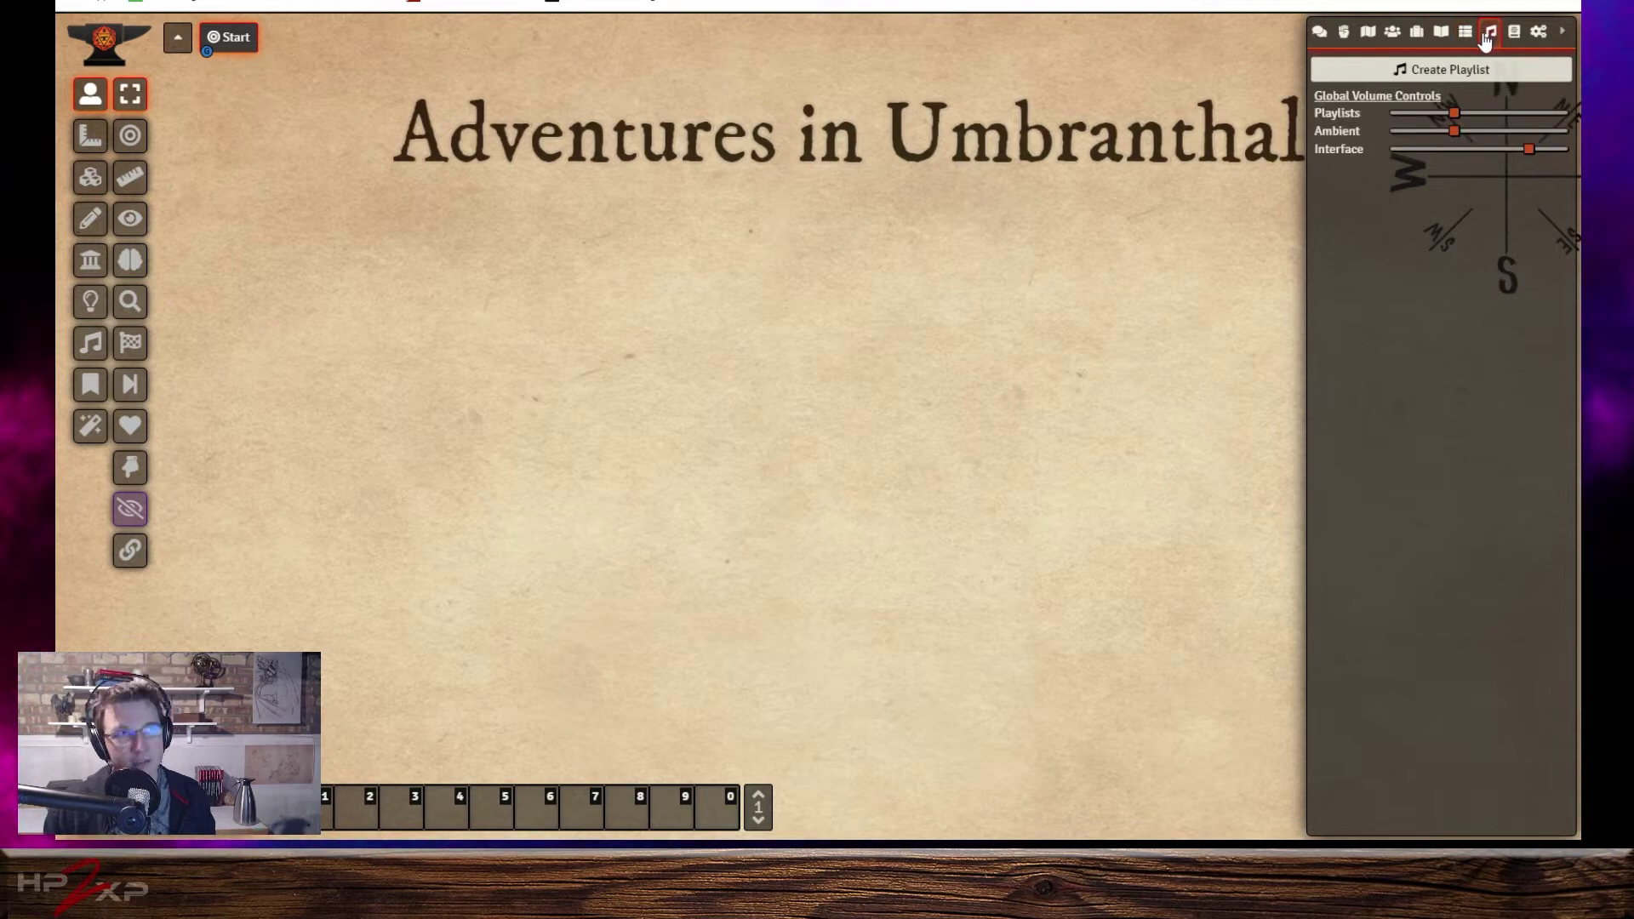
left_click(1514, 34)
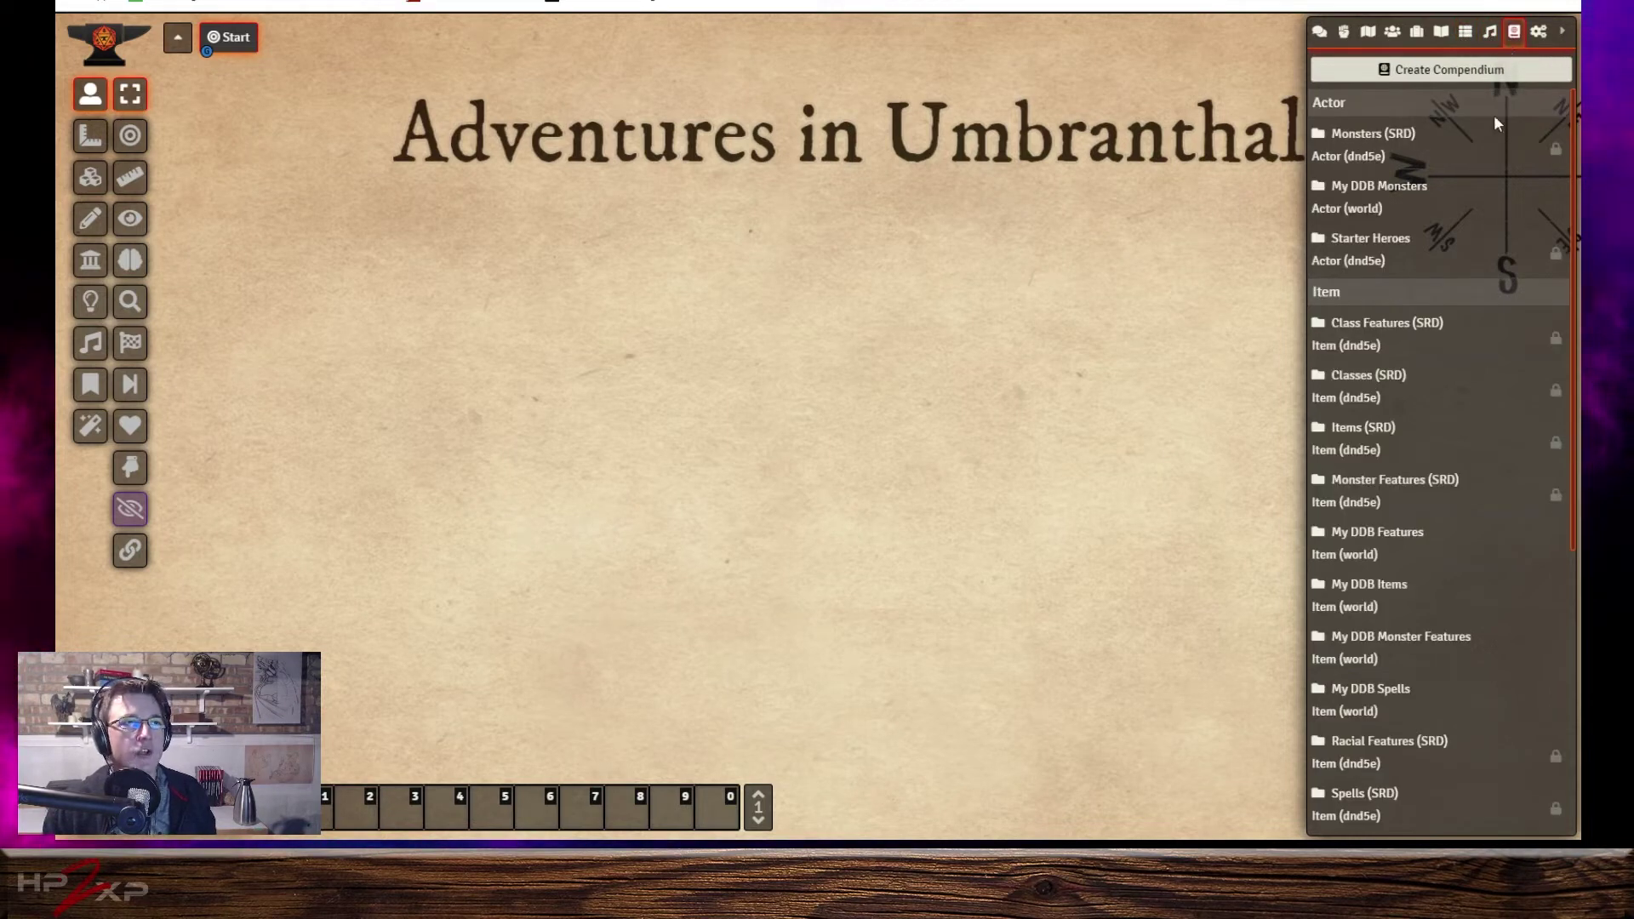
left_click(1539, 34)
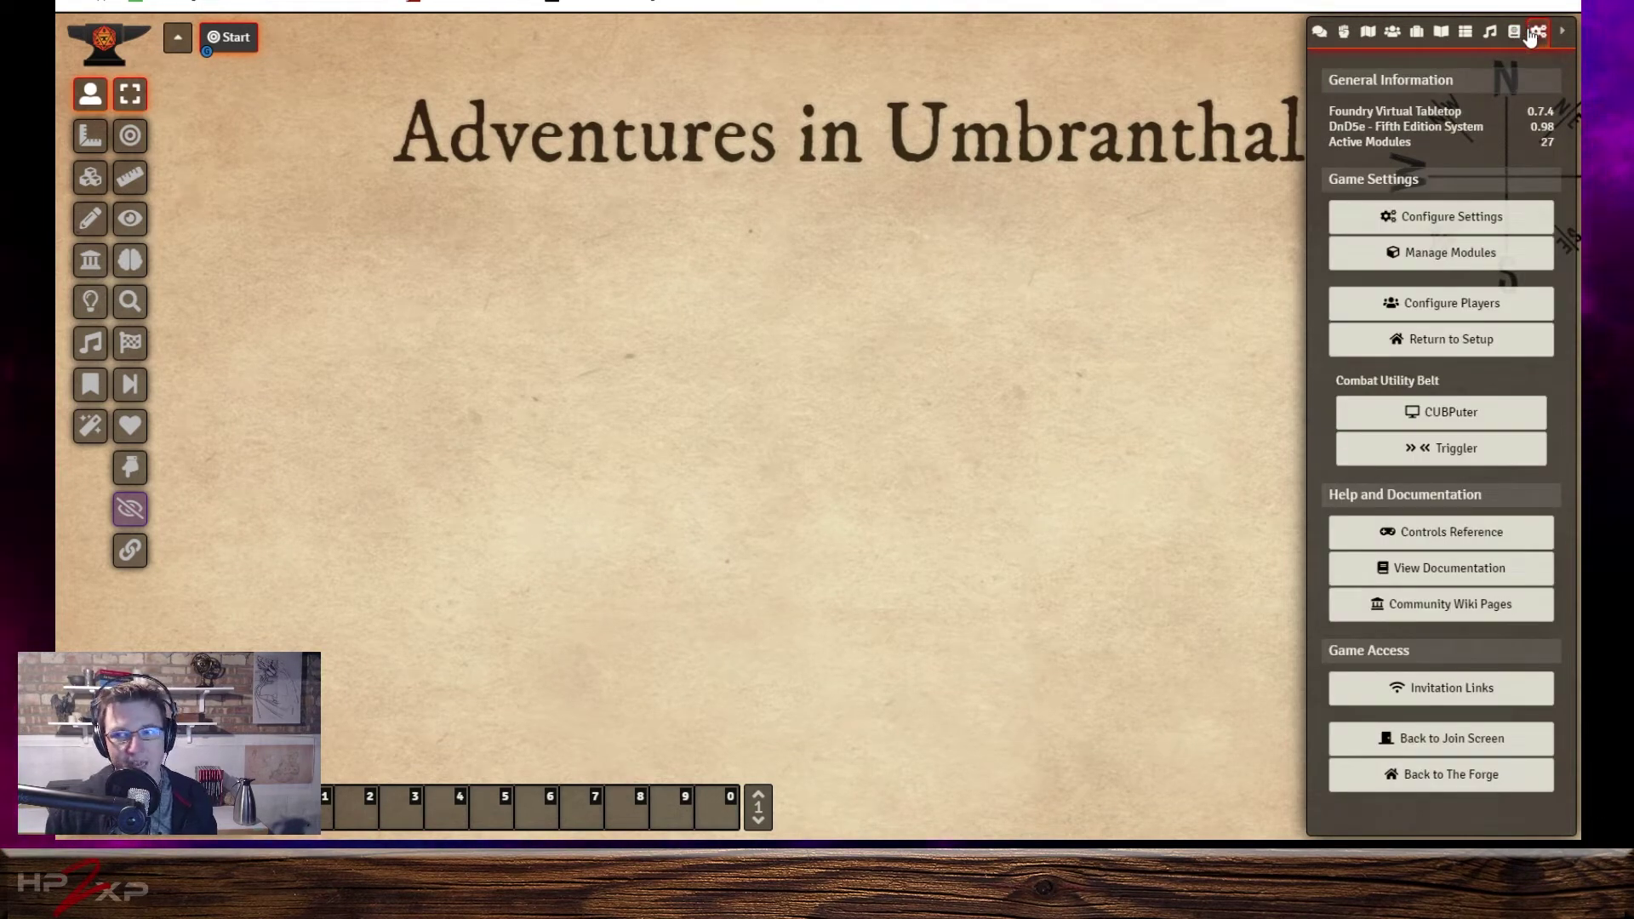
left_click(1319, 33)
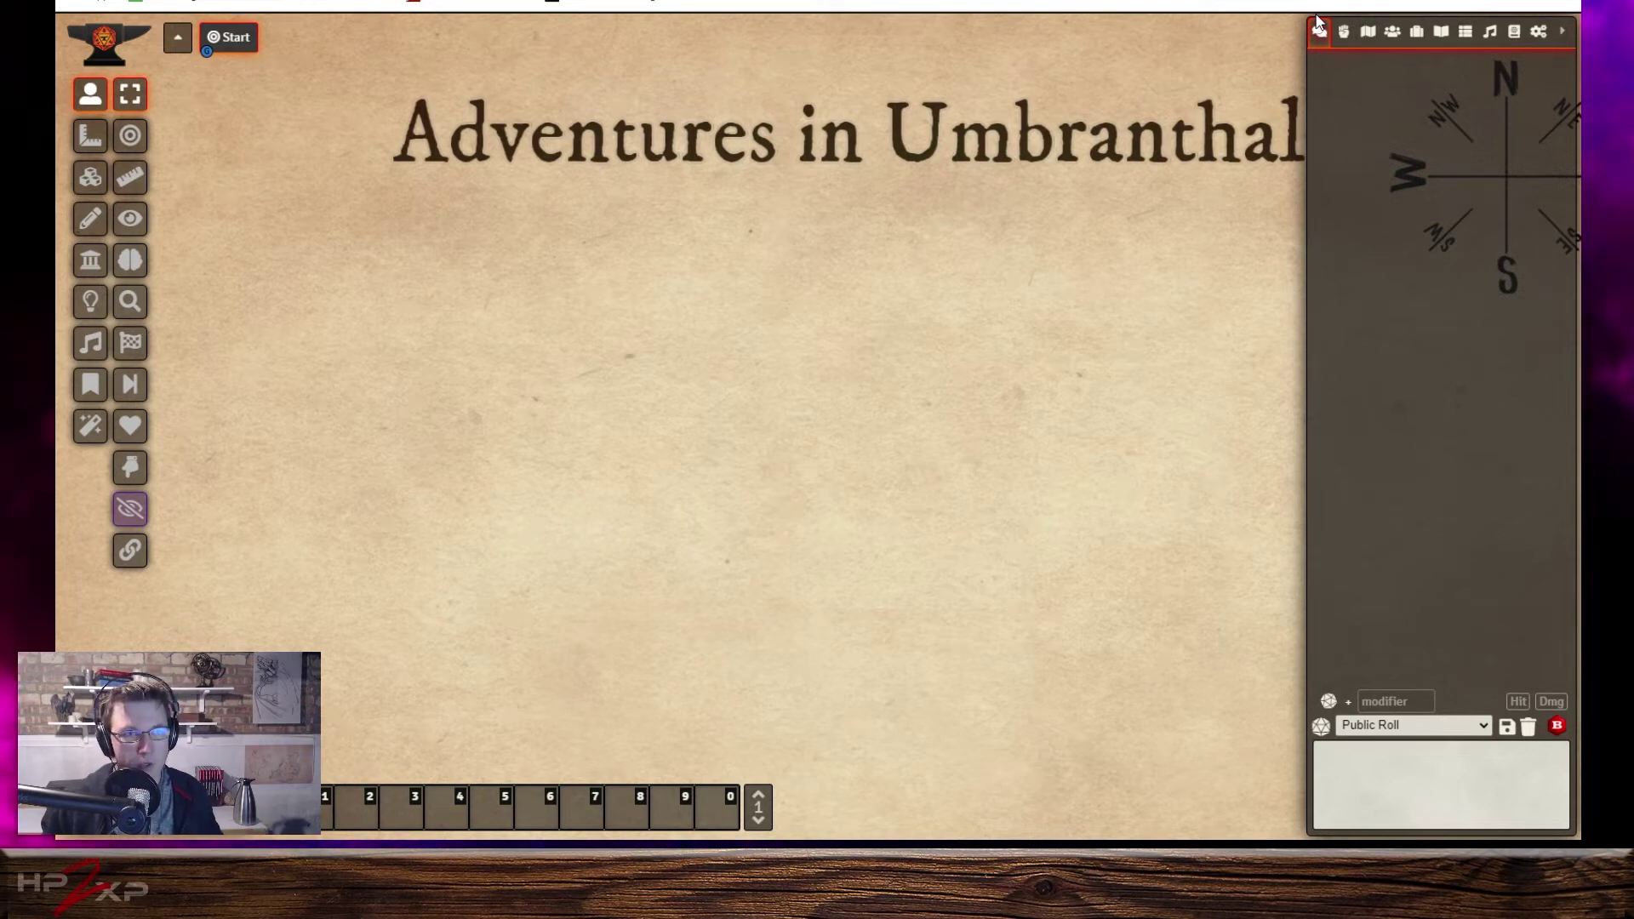
Set up a Dungeondraft scene import with the scene name ReggiesMap and the map file reggiesMap.dd2vtt.
left_click(1367, 35)
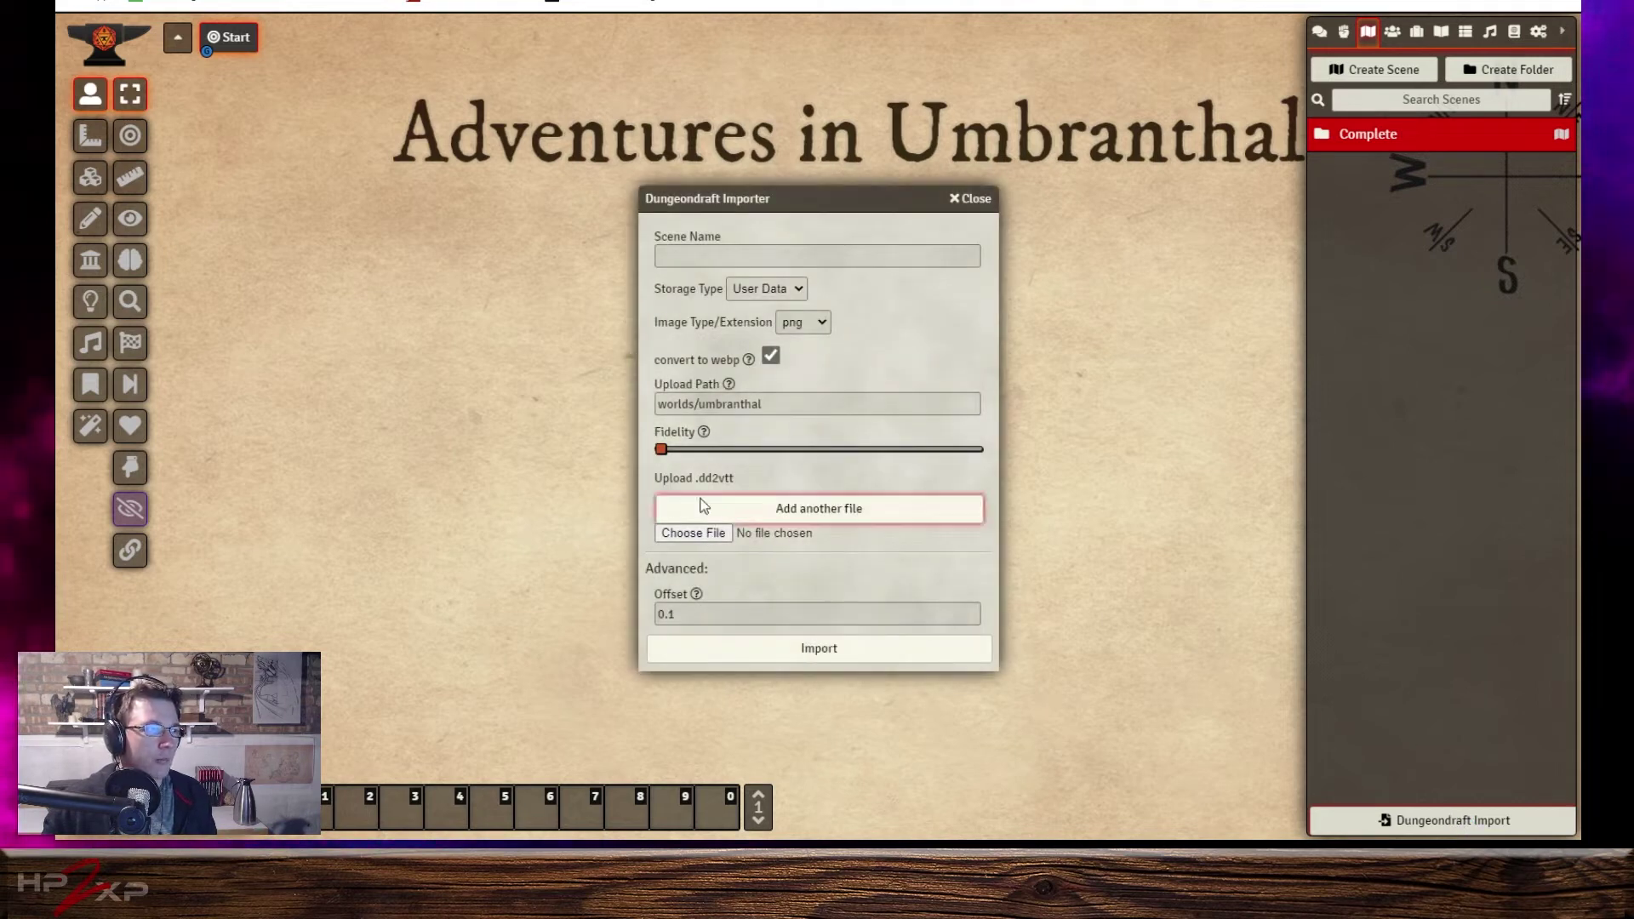
left_click(711, 258)
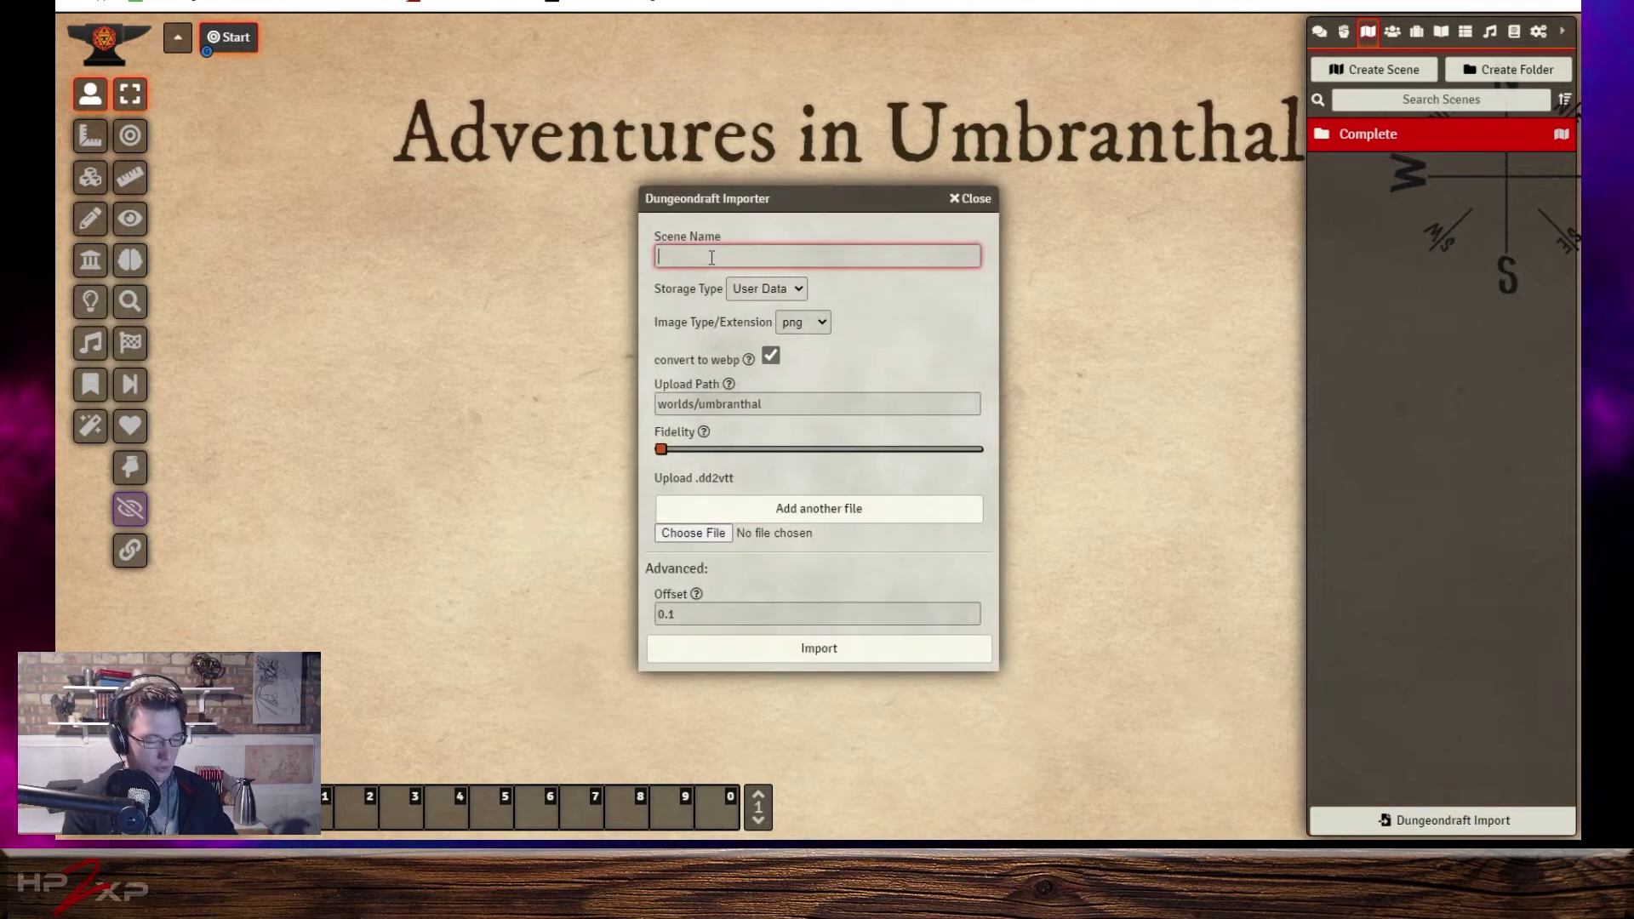
type("Reggi")
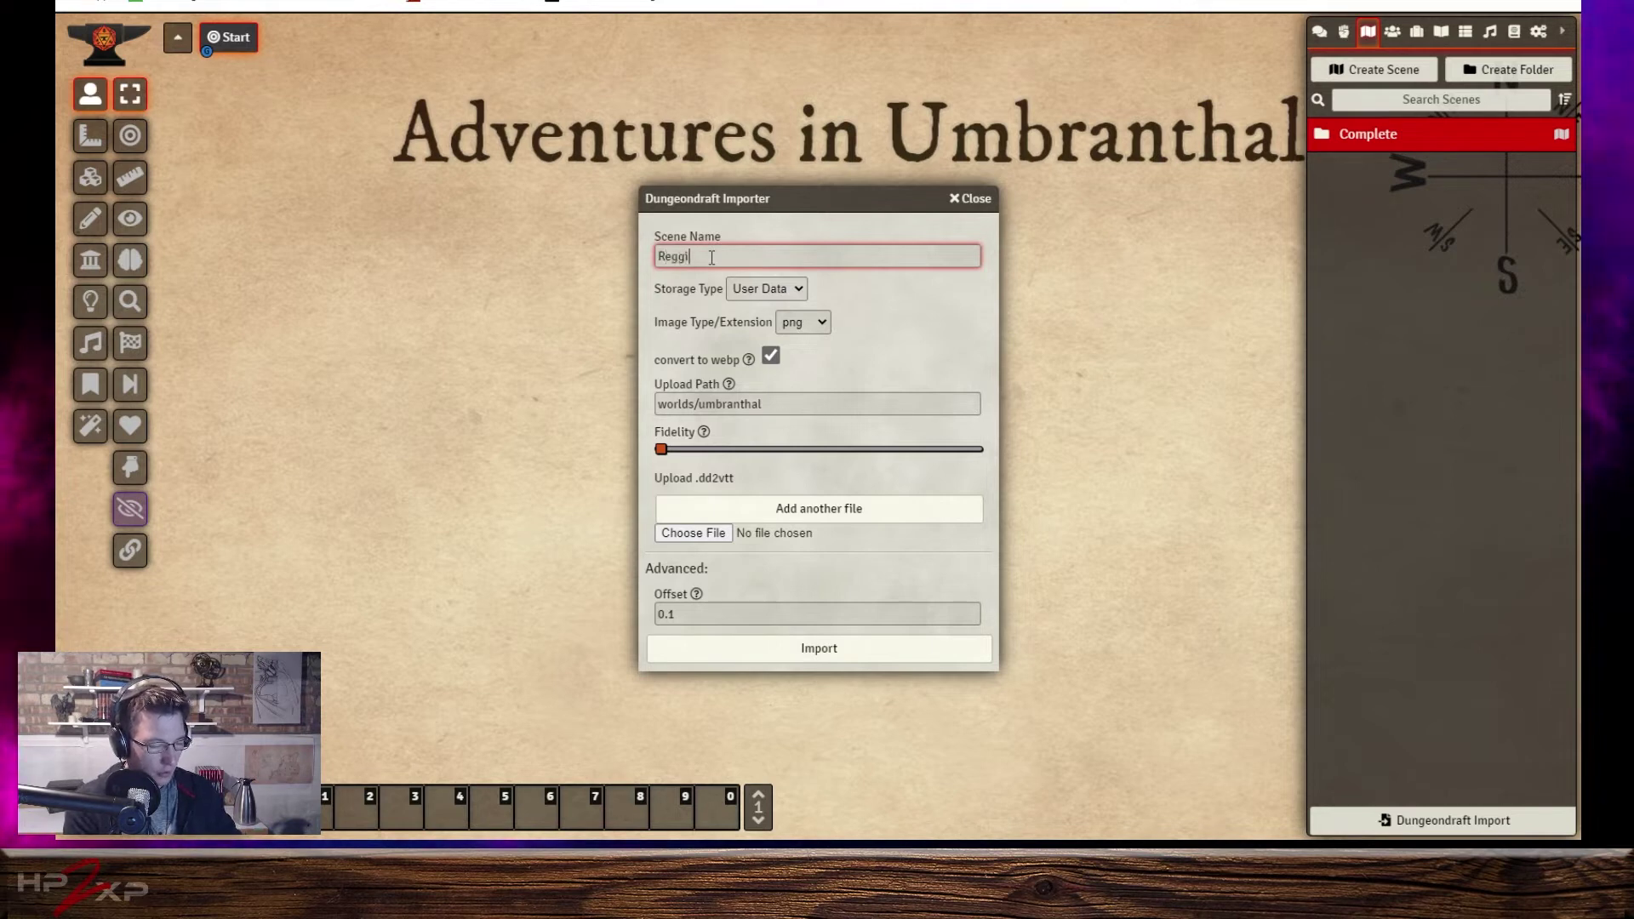
type("esMap")
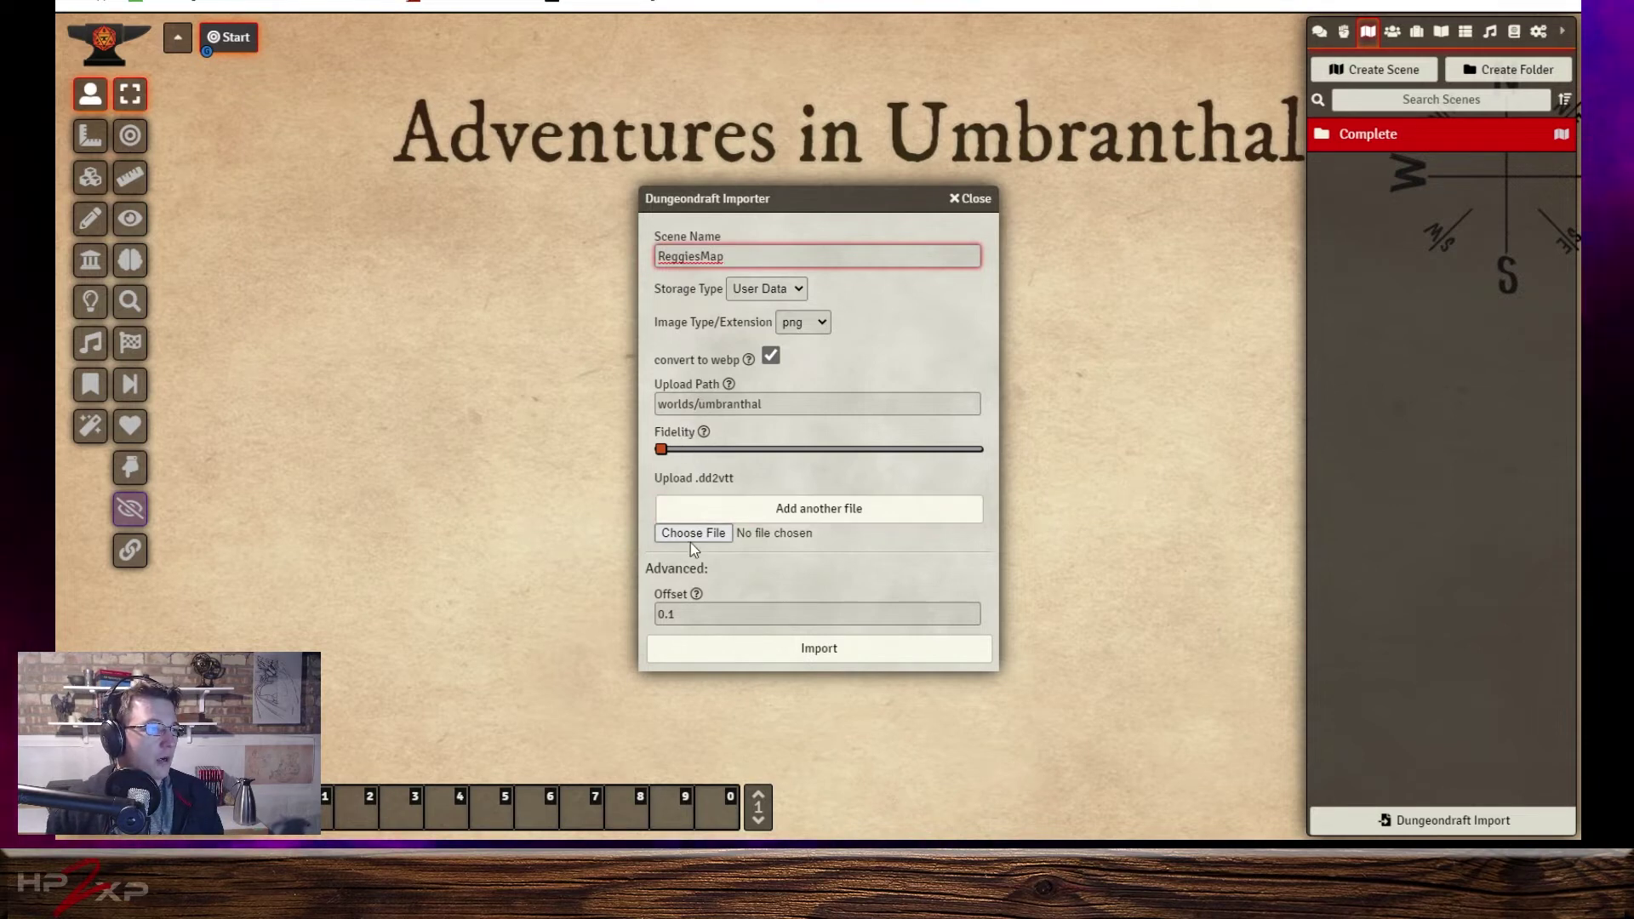
left_click(693, 533)
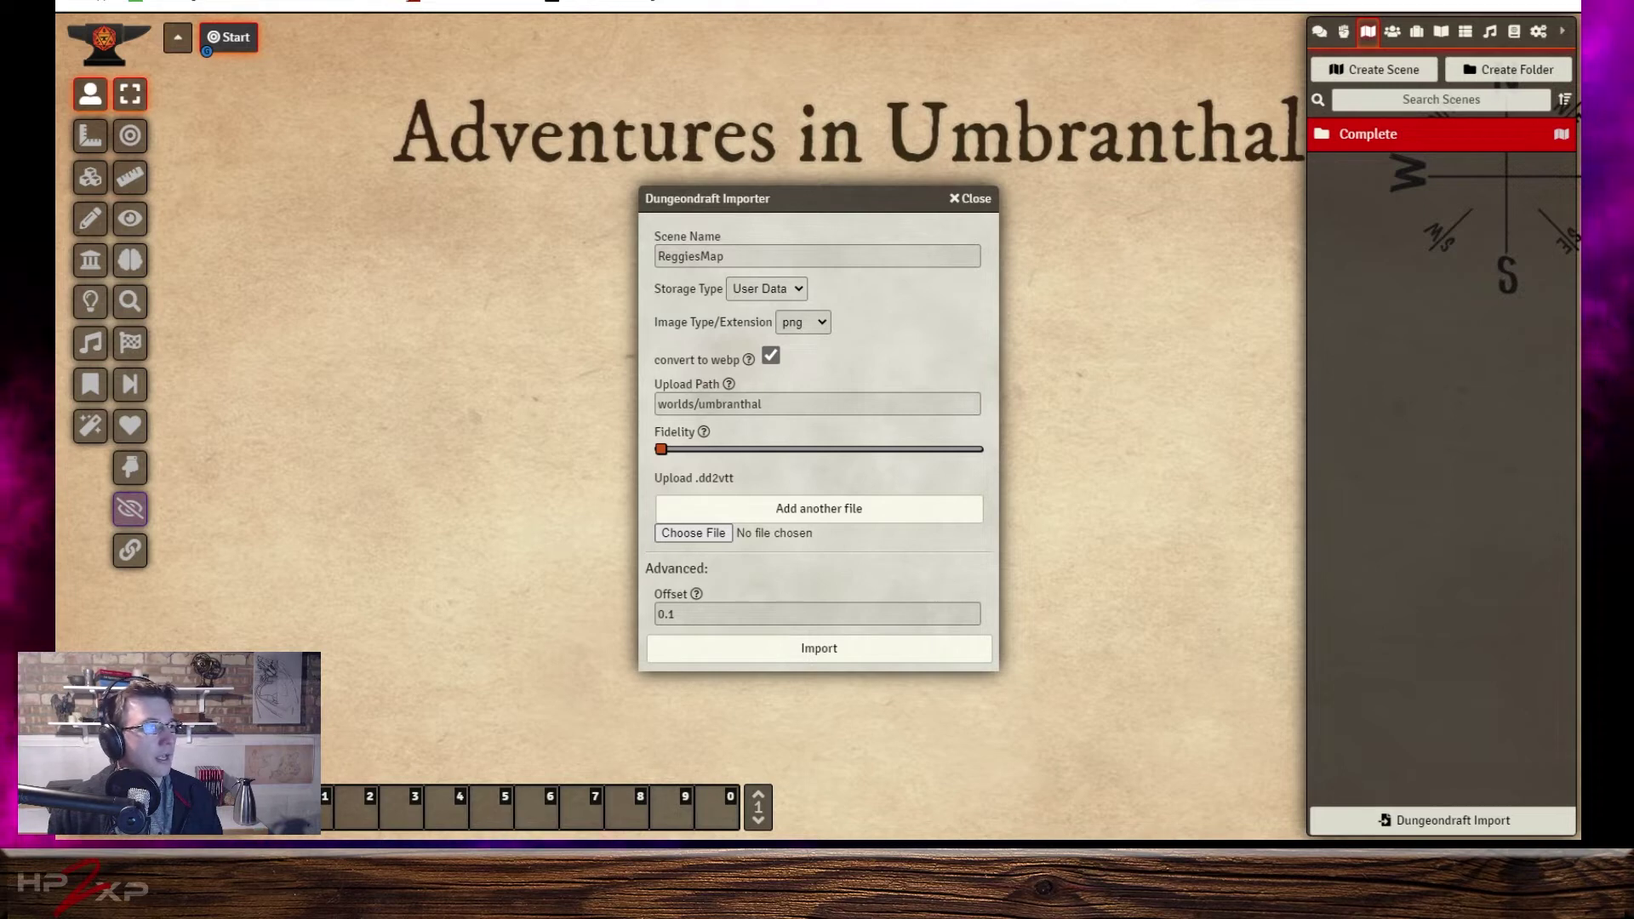
key("Return")
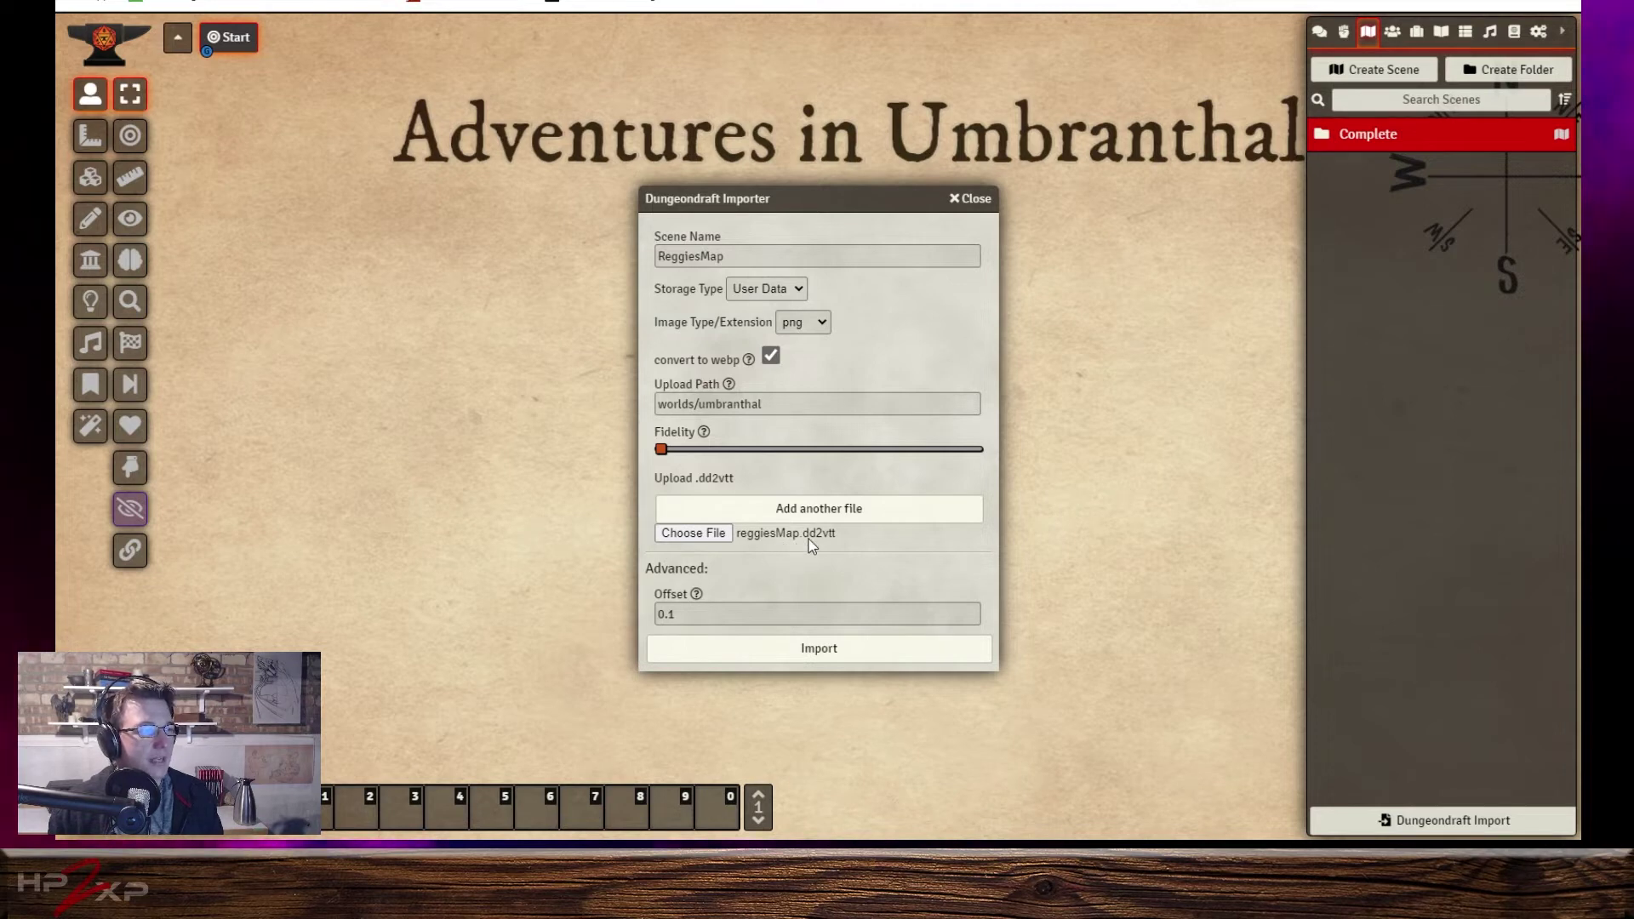
Run the Dungeondraft import, open the new ReggiesMap scene and look over the whole map.
left_click(841, 655)
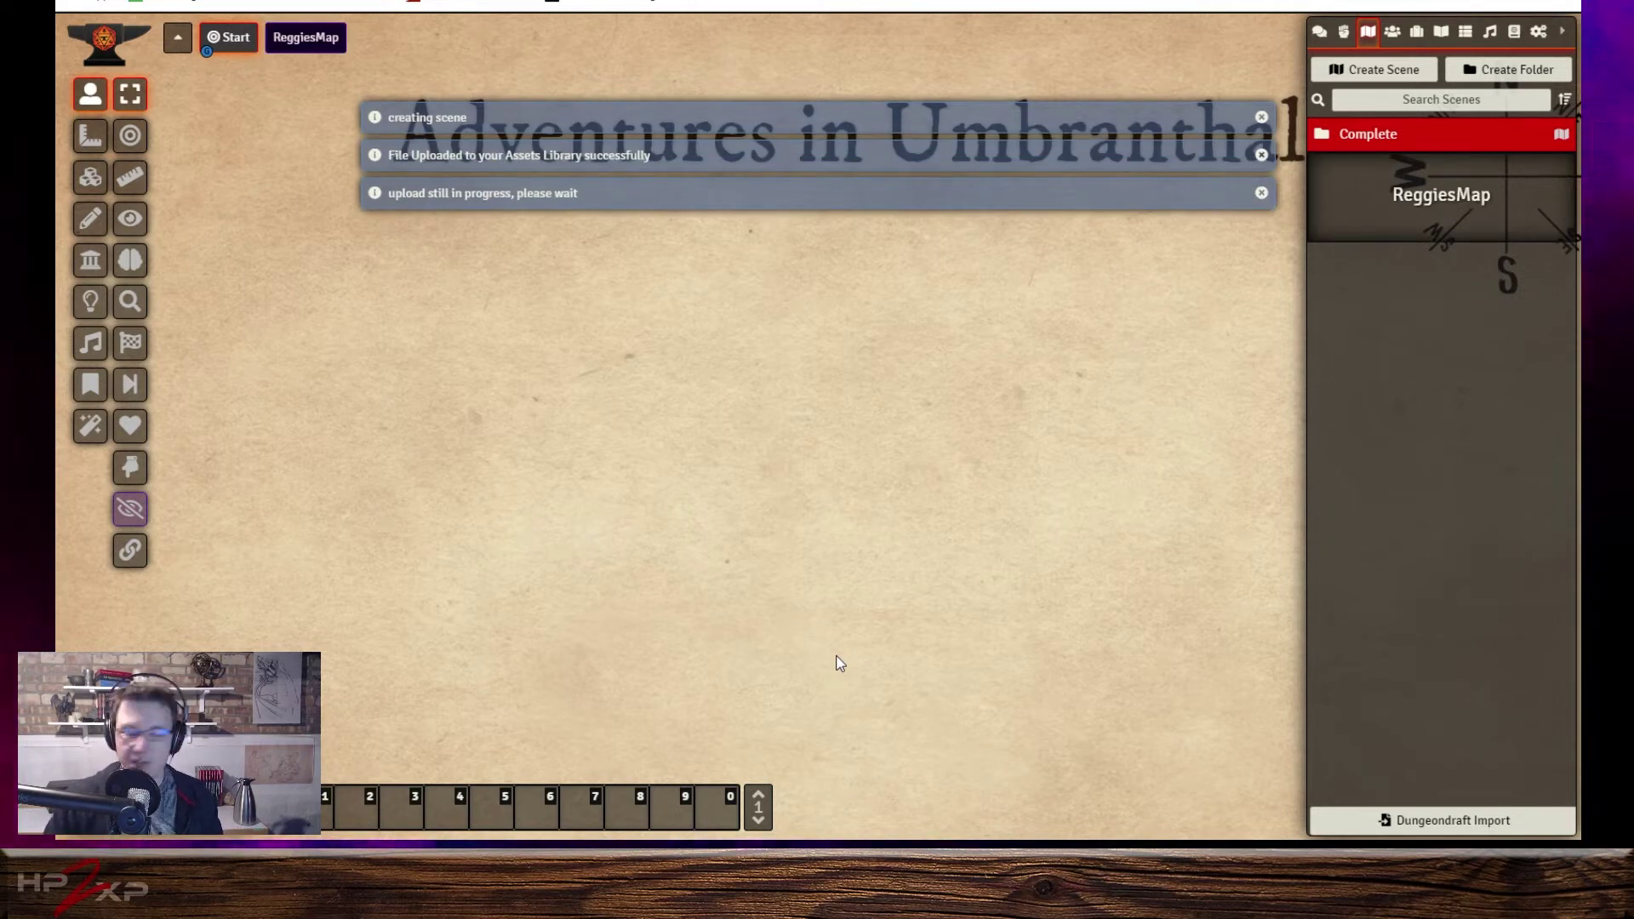
left_click(306, 40)
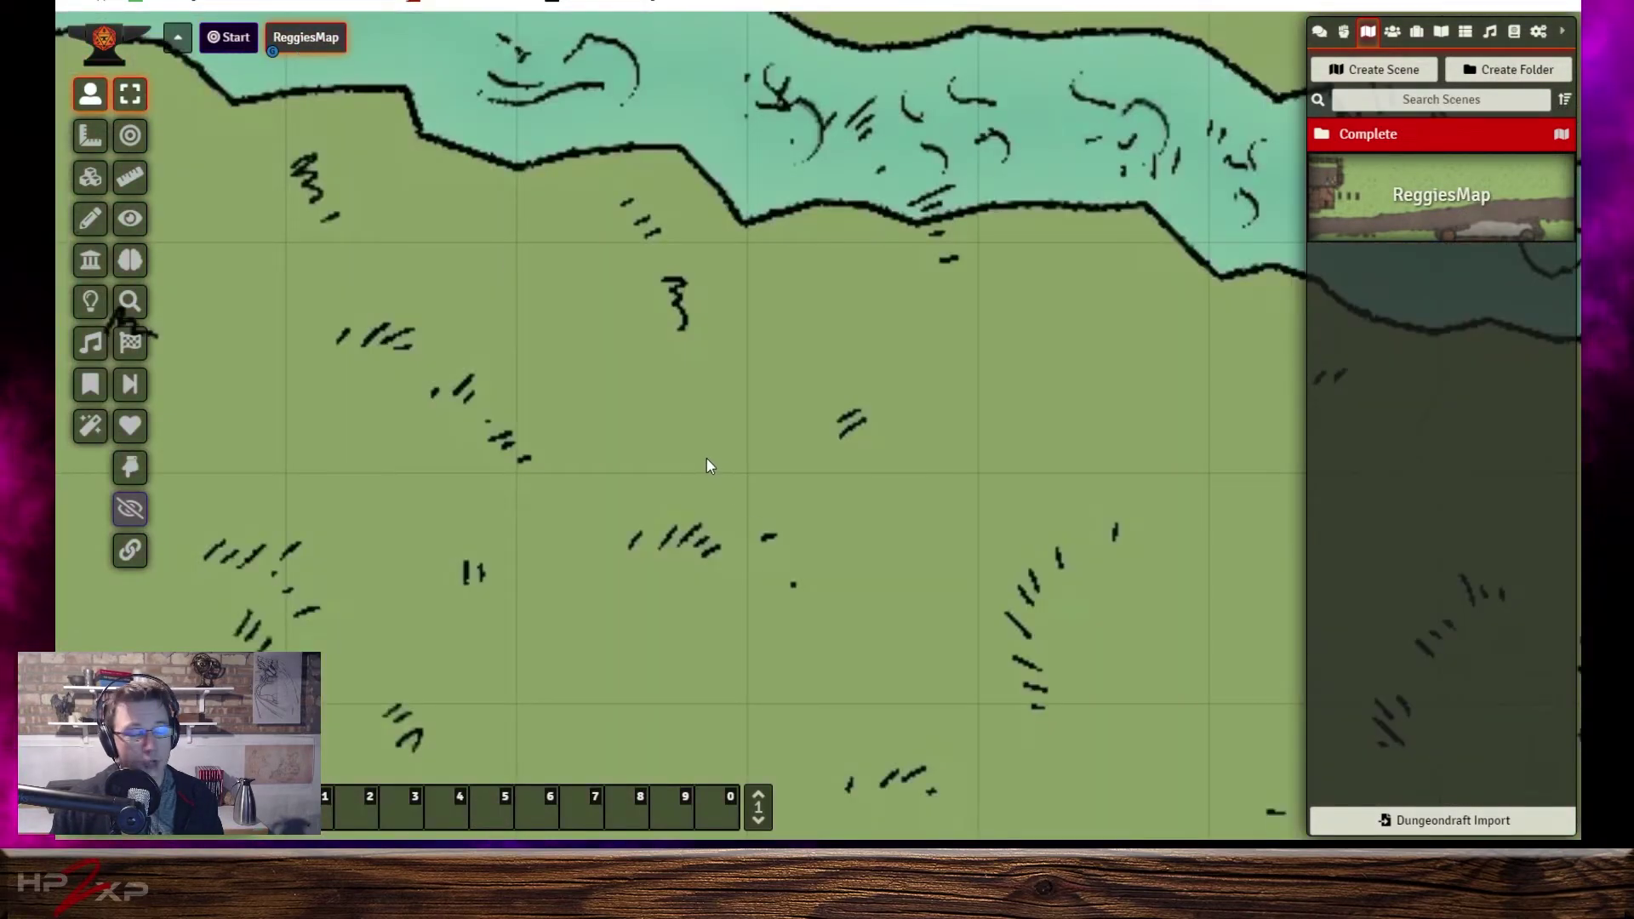
scroll(694, 453, "down", 2)
scroll(693, 445, "down", 1)
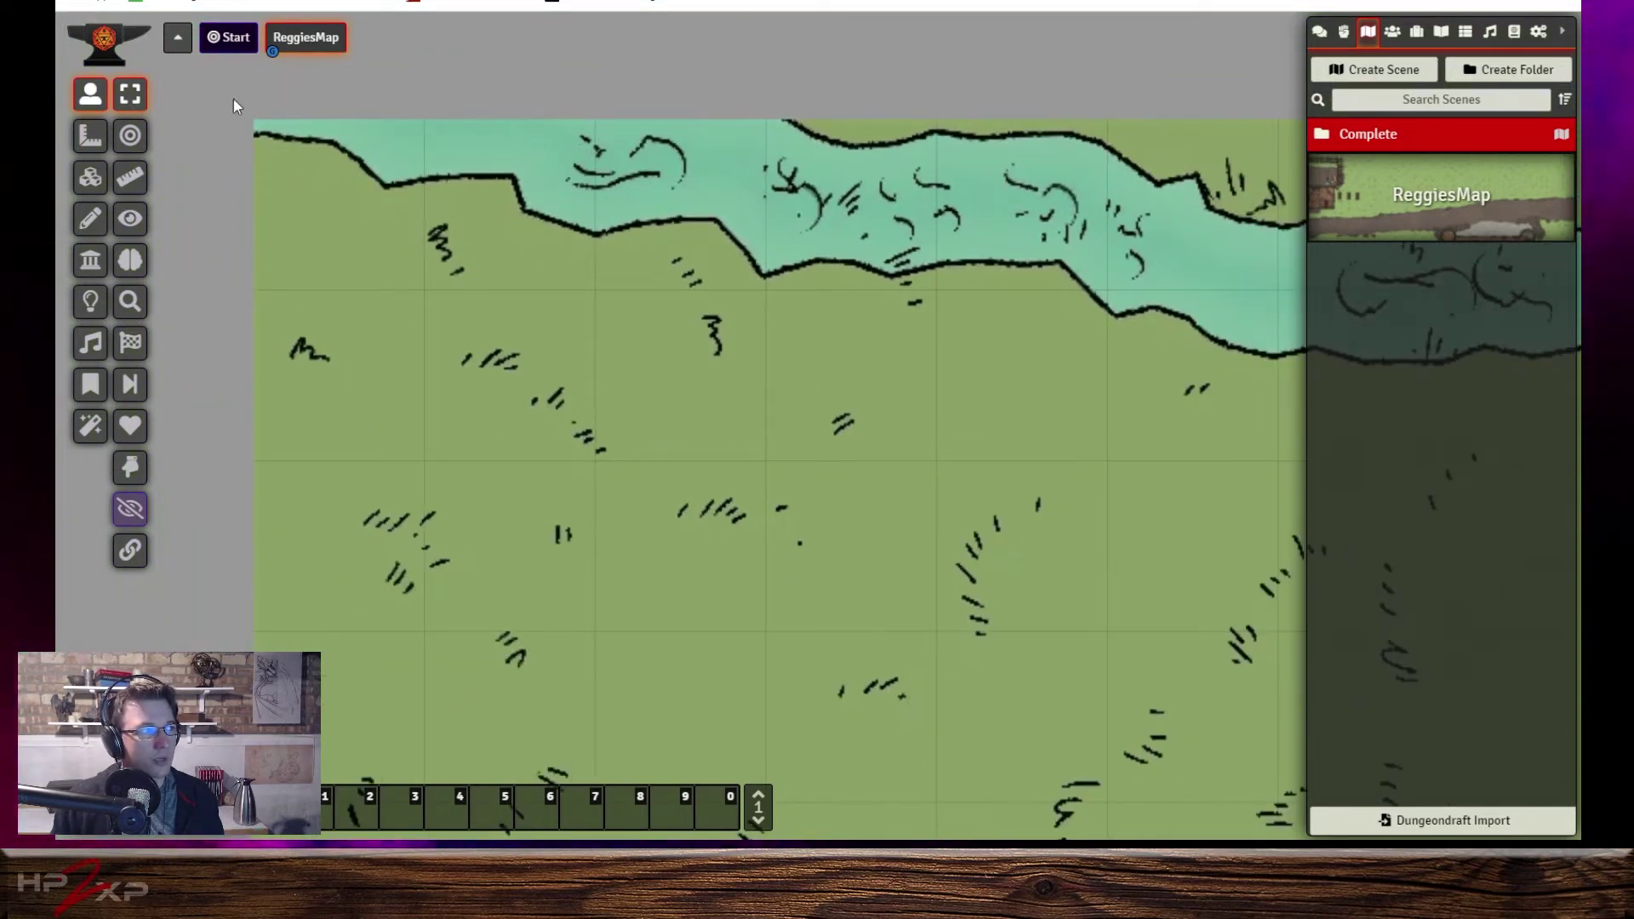
scroll(899, 542, "down", 5)
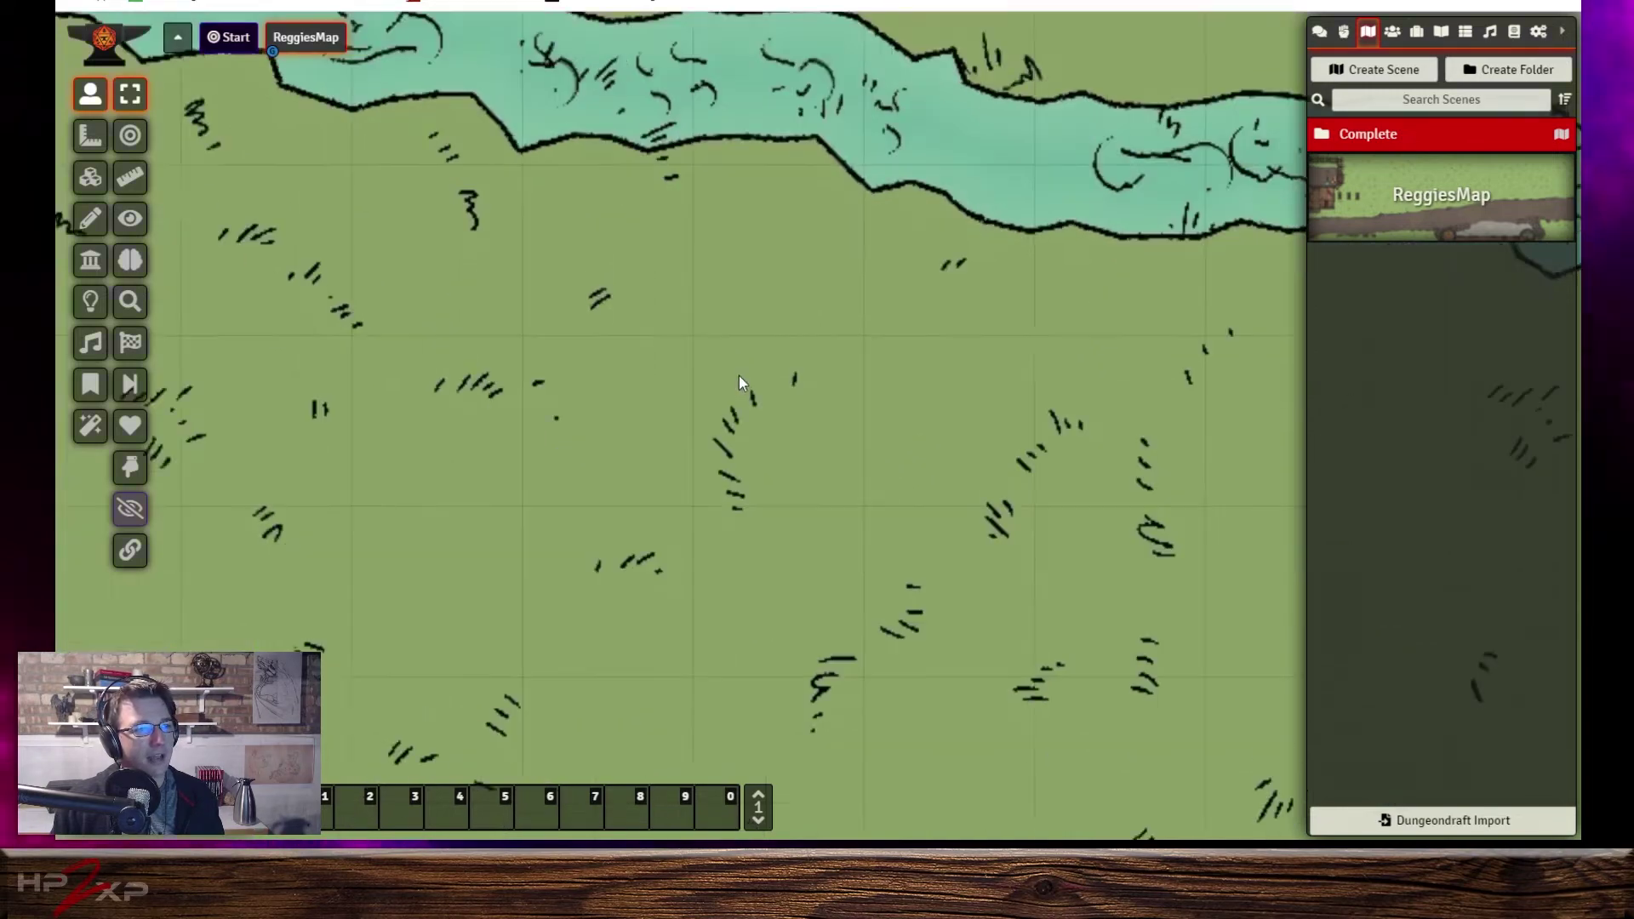
scroll(1100, 529, "down", 2)
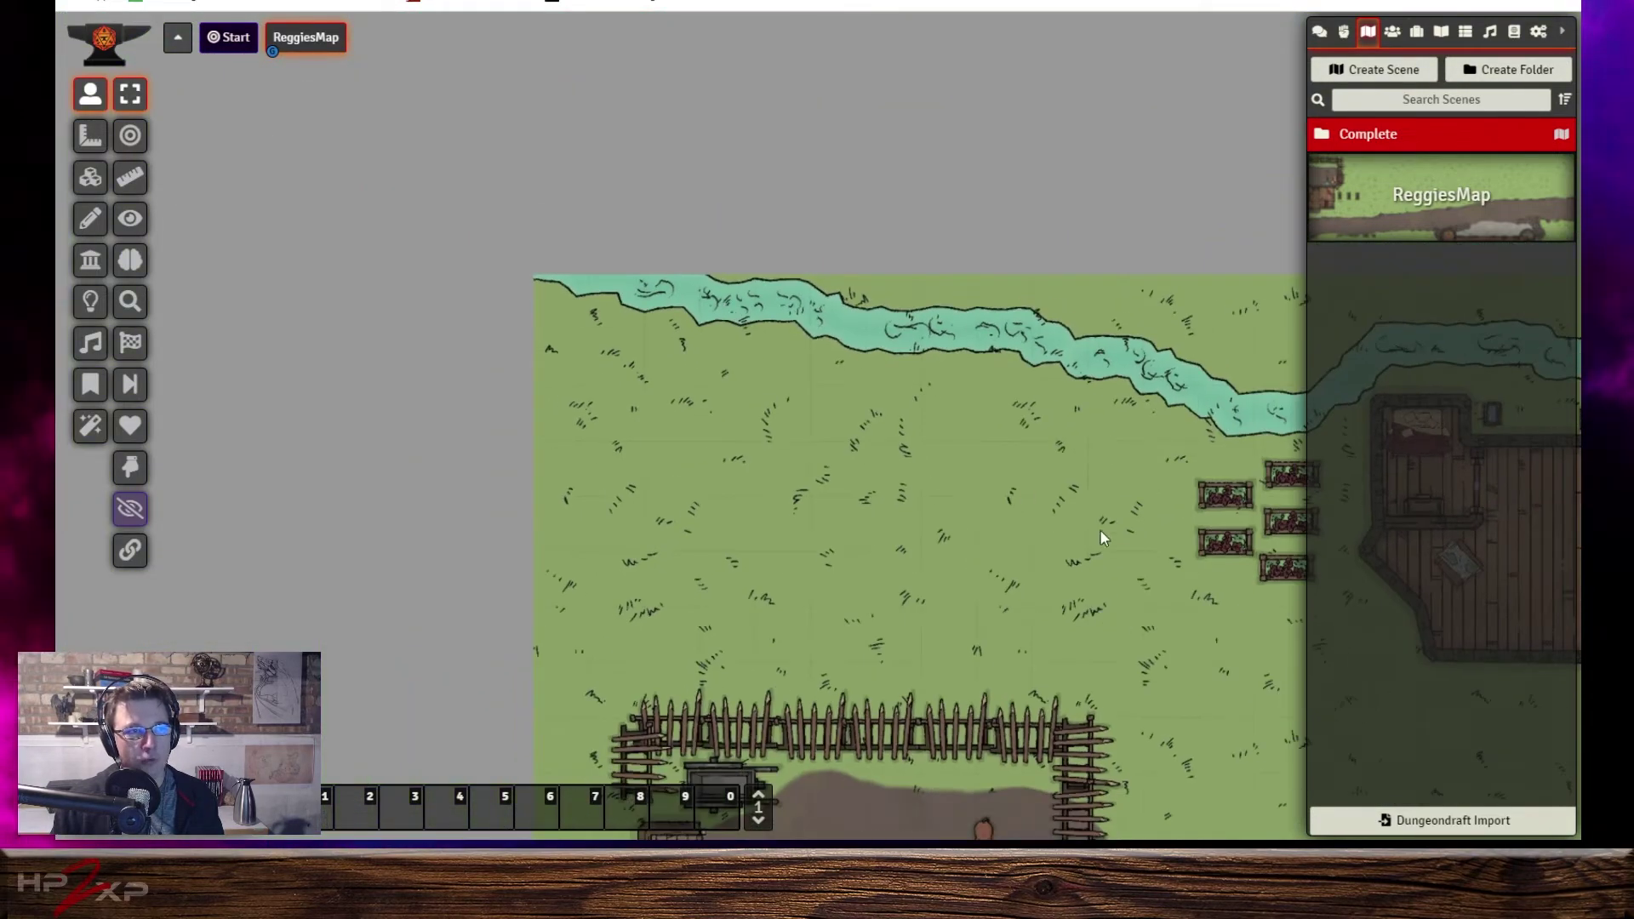
left_click_drag(1099, 529, 614, 156)
scroll(613, 242, "down", 3)
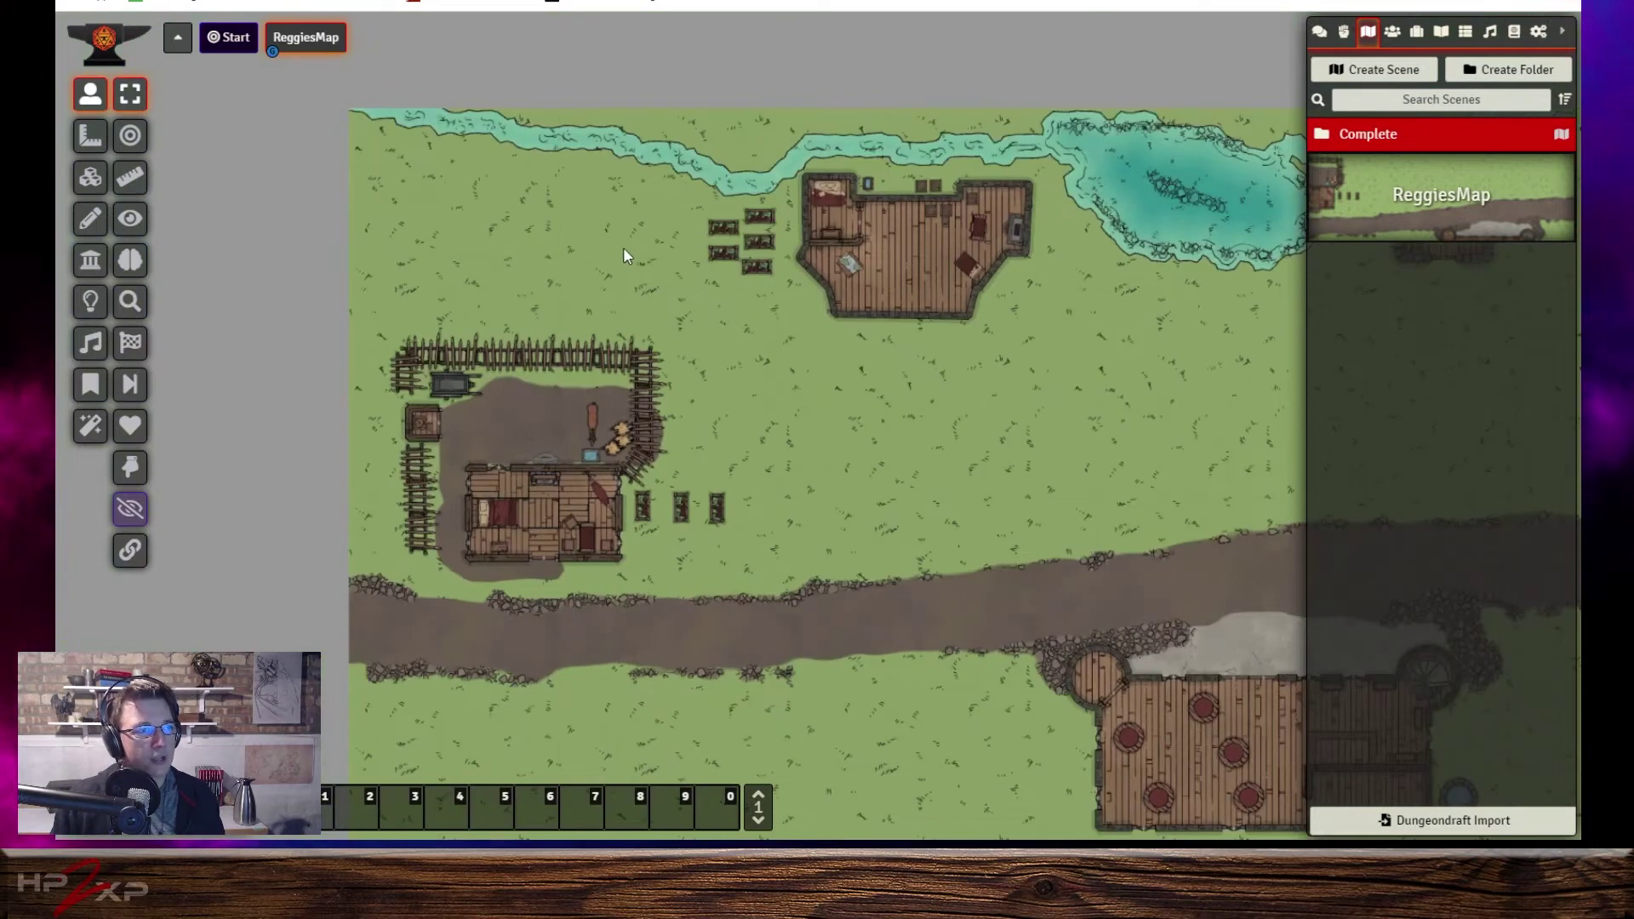
left_click_drag(798, 301, 630, 258)
Set the background color of the ReggiesMap scene to near-black #0d0c0c and save the scene configuration.
right_click(1361, 185)
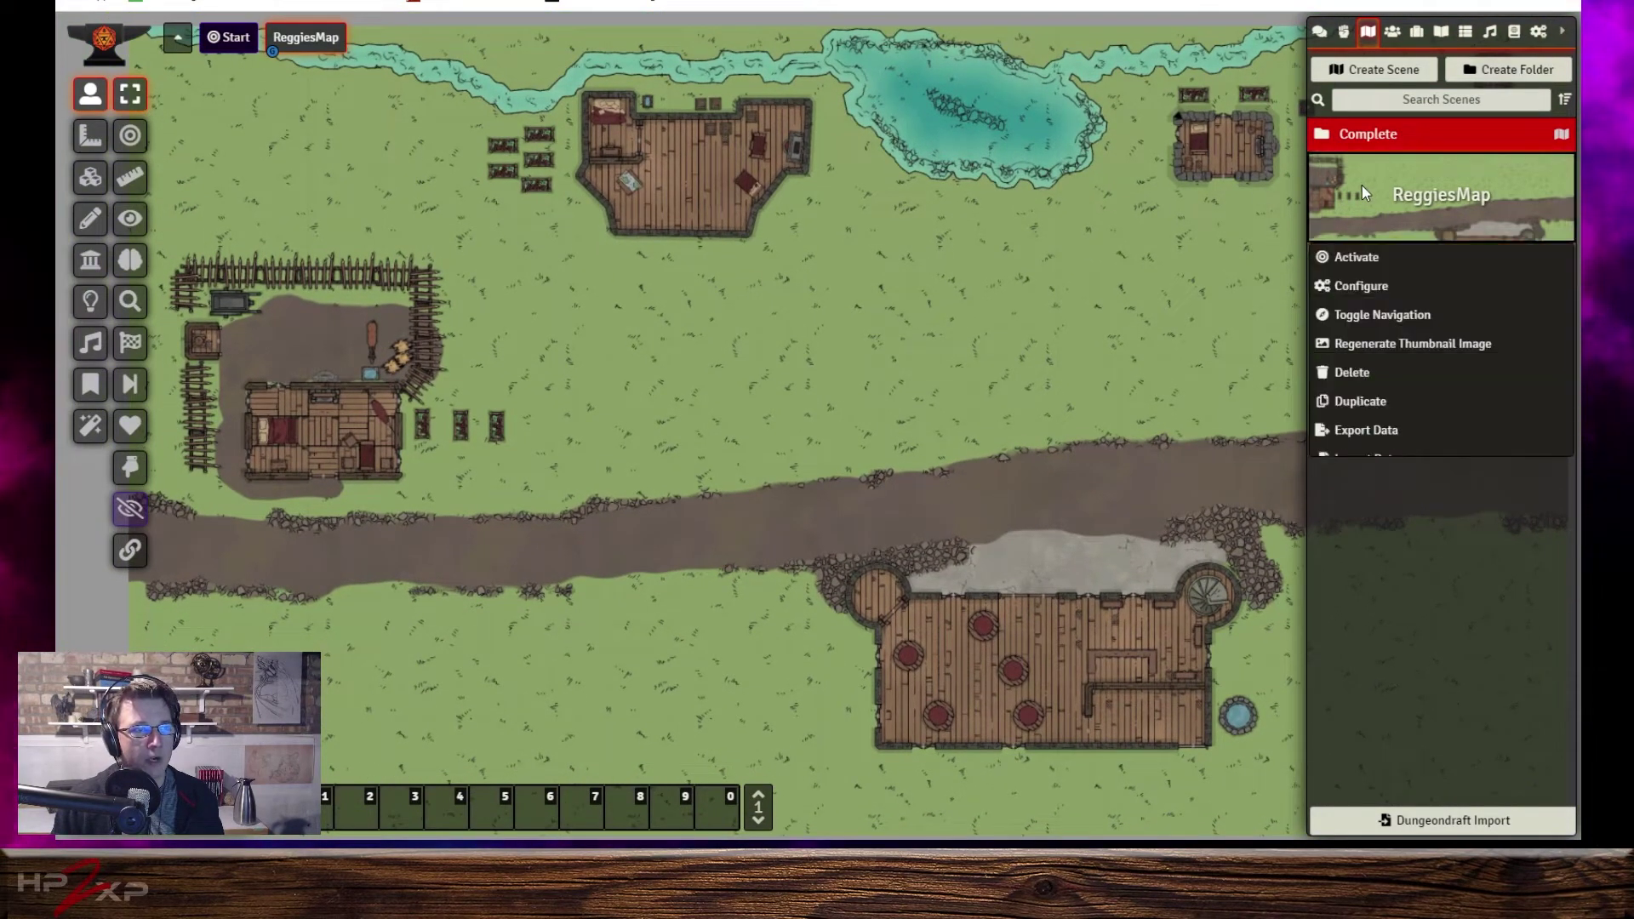
left_click(1371, 286)
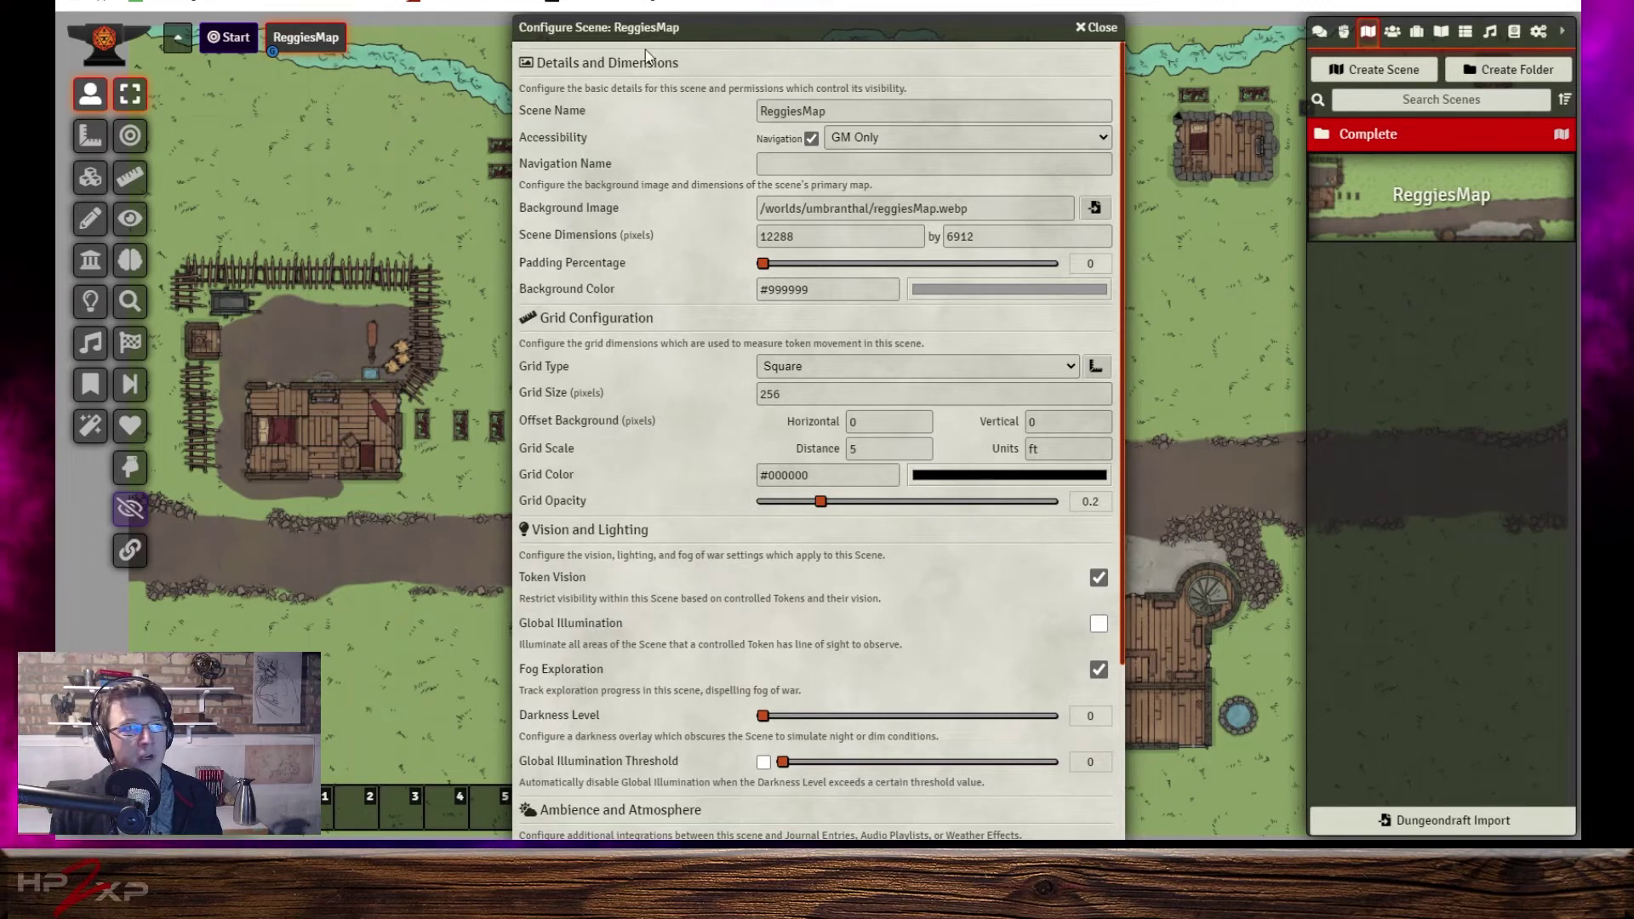
left_click(895, 140)
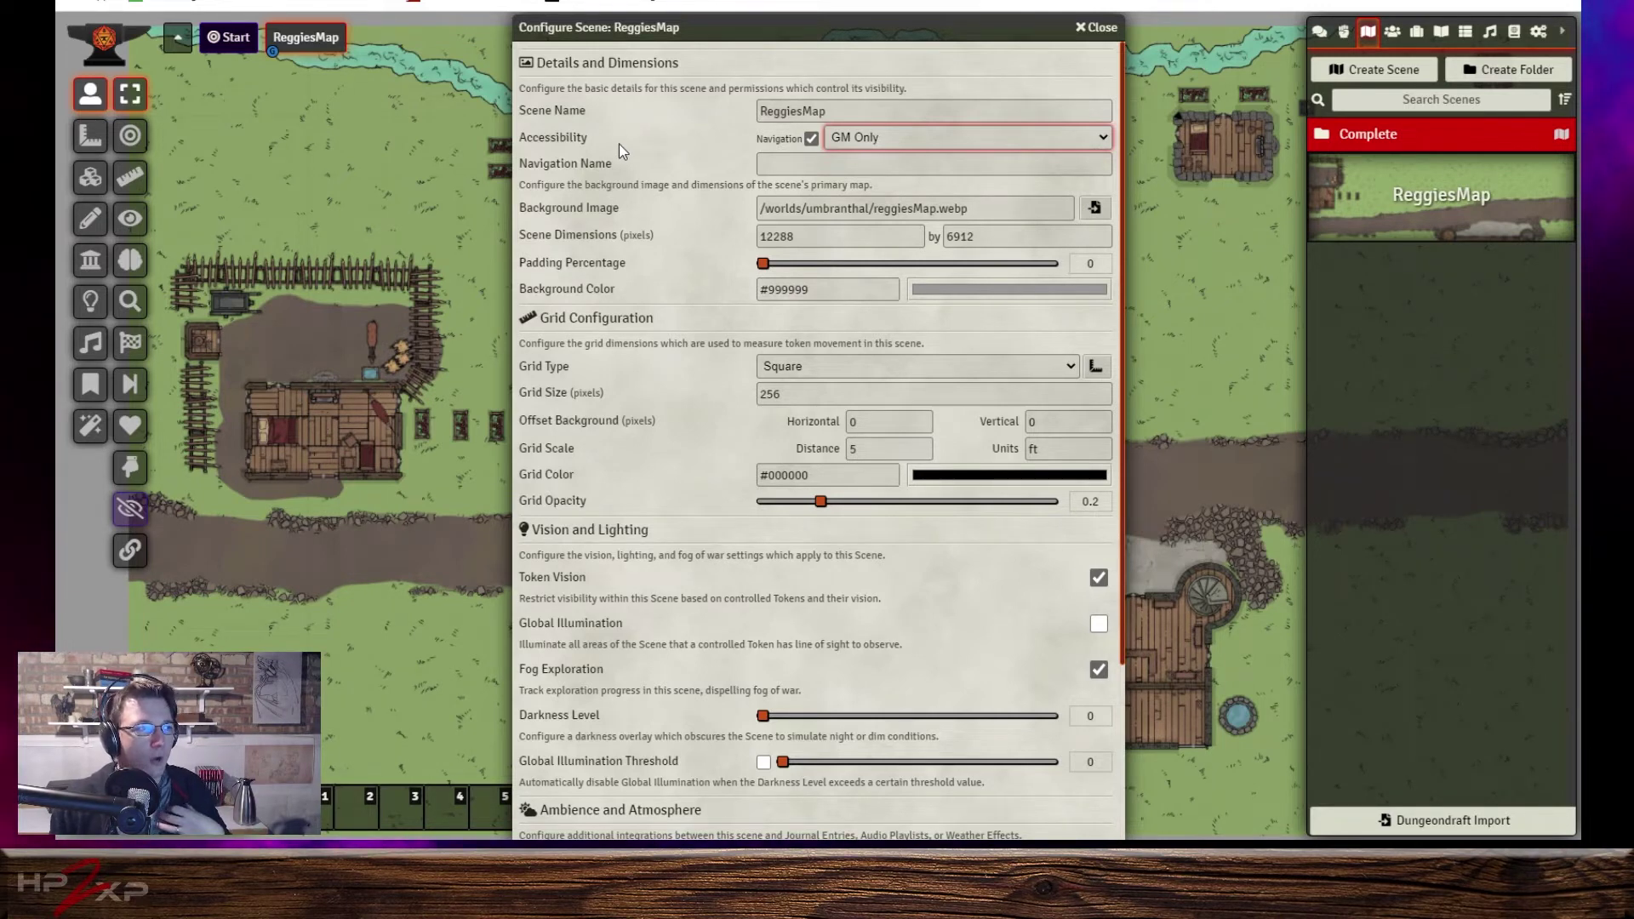
left_click(995, 291)
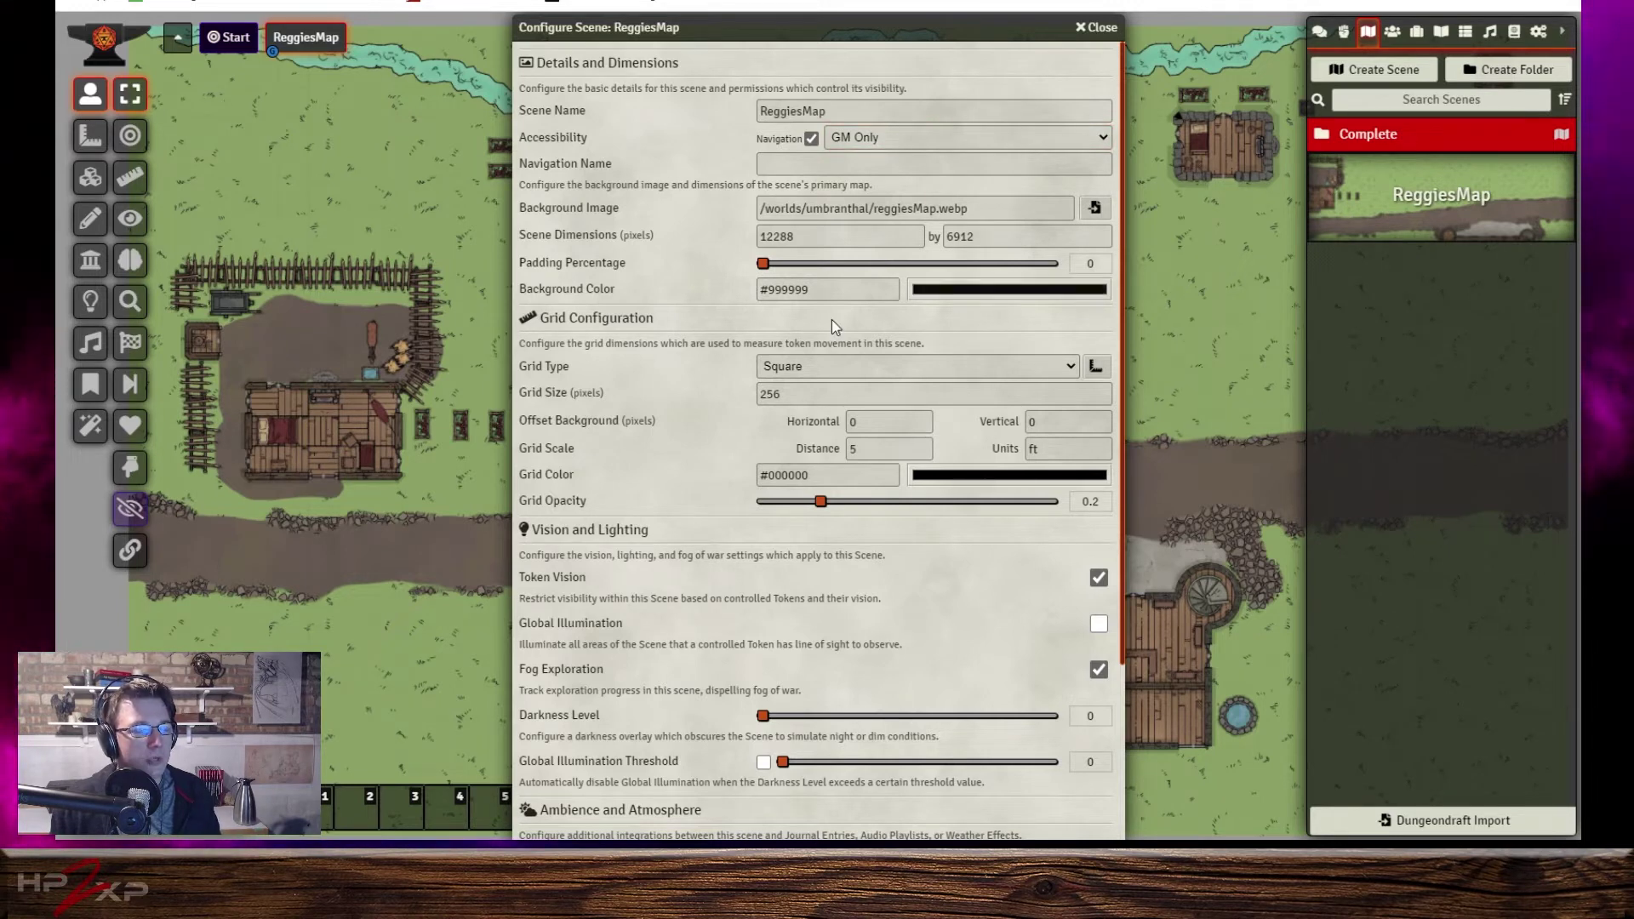
left_click(695, 279)
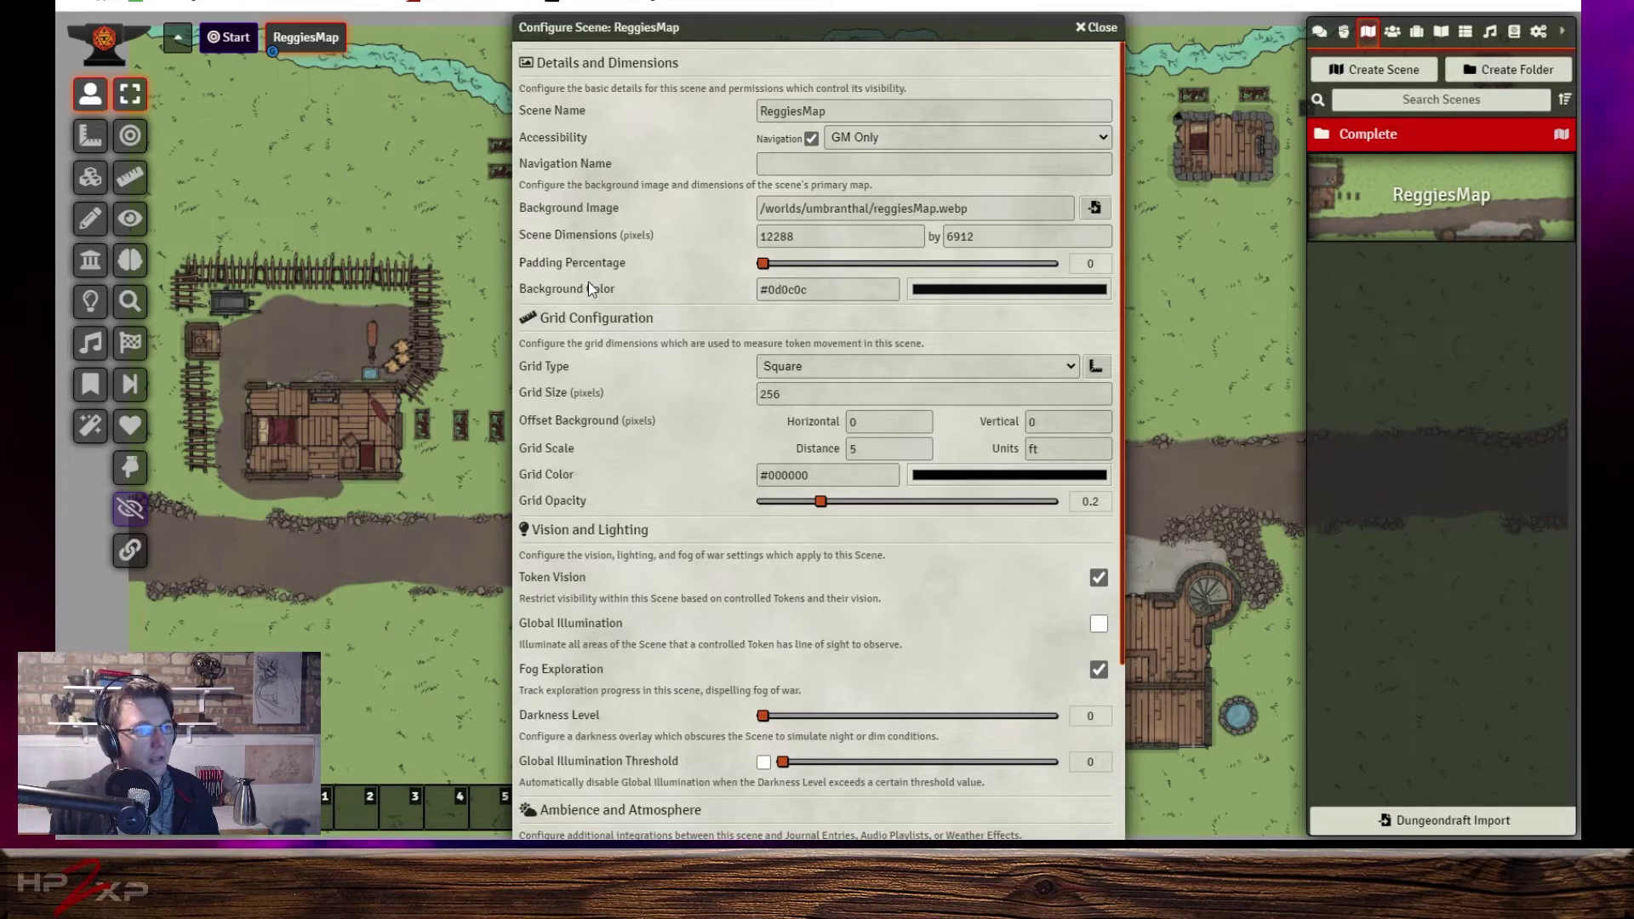
scroll(696, 390, "down", 3)
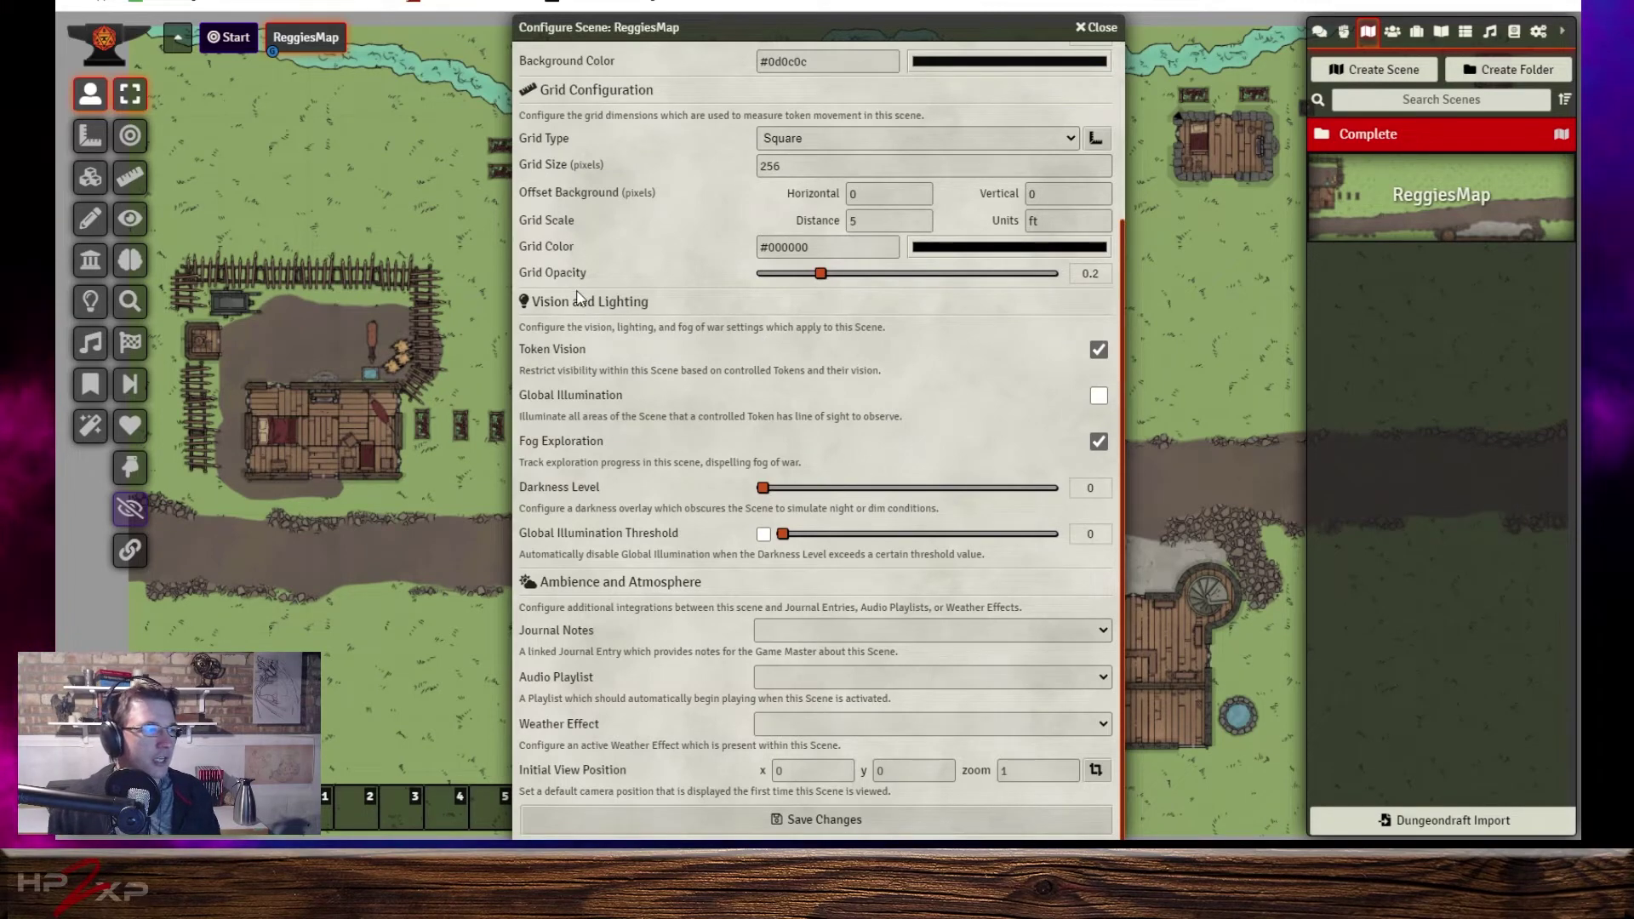
left_click(803, 819)
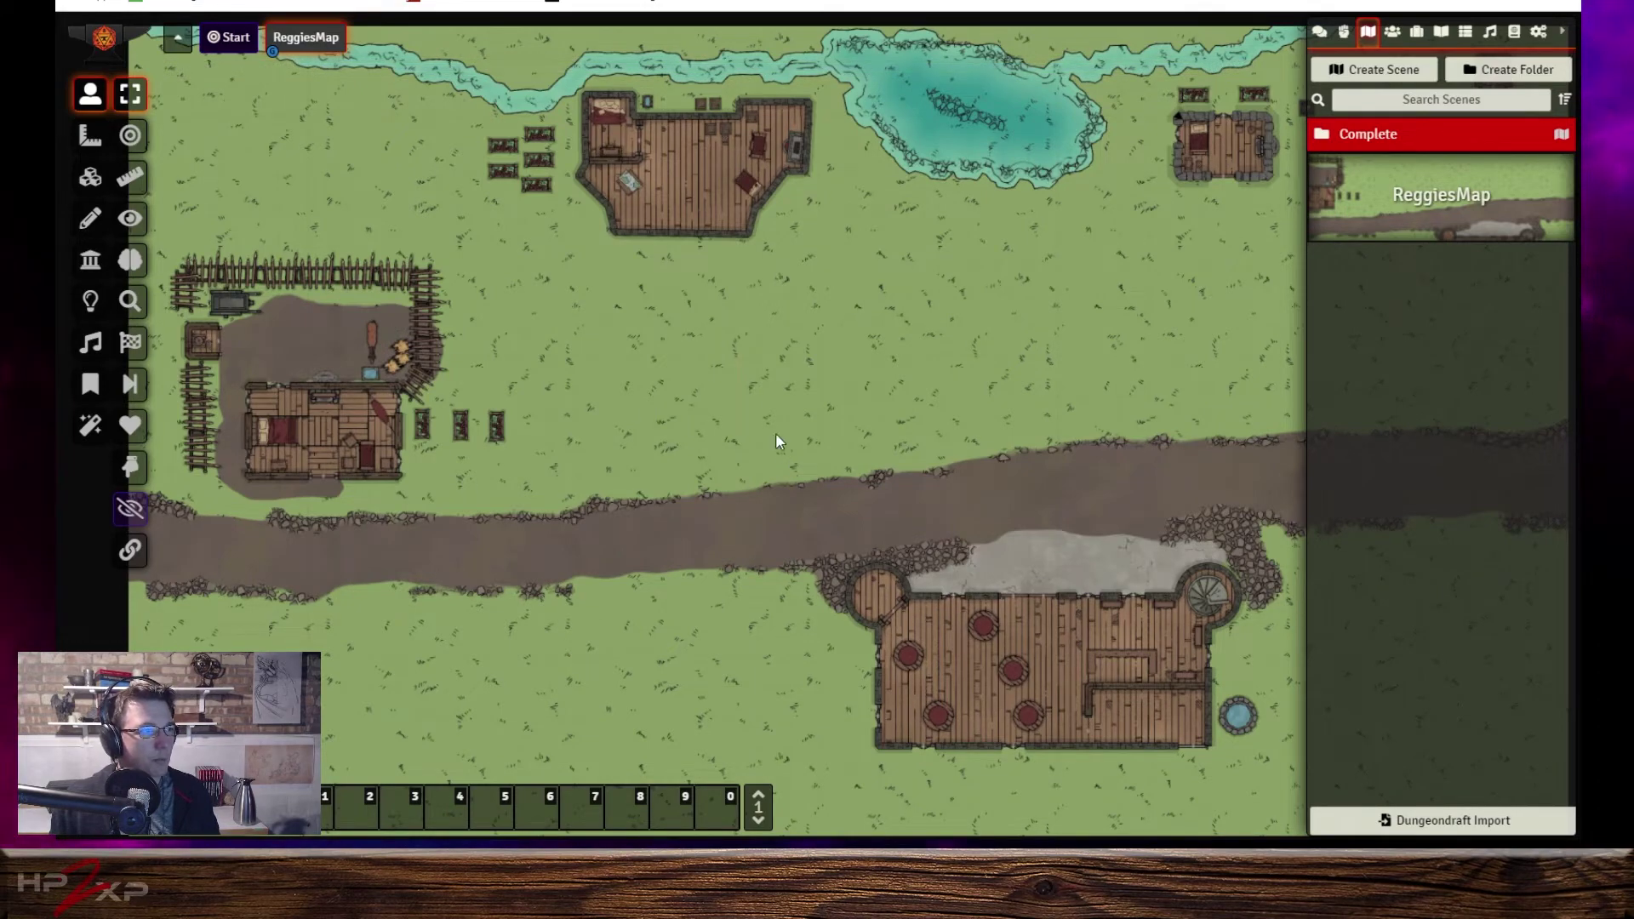
Save the whole-map view as ReggiesMap's initial view position (x 5987, y 3453, zoom 0.13) and check it by switching to Start and back.
left_click_drag(776, 441, 760, 387)
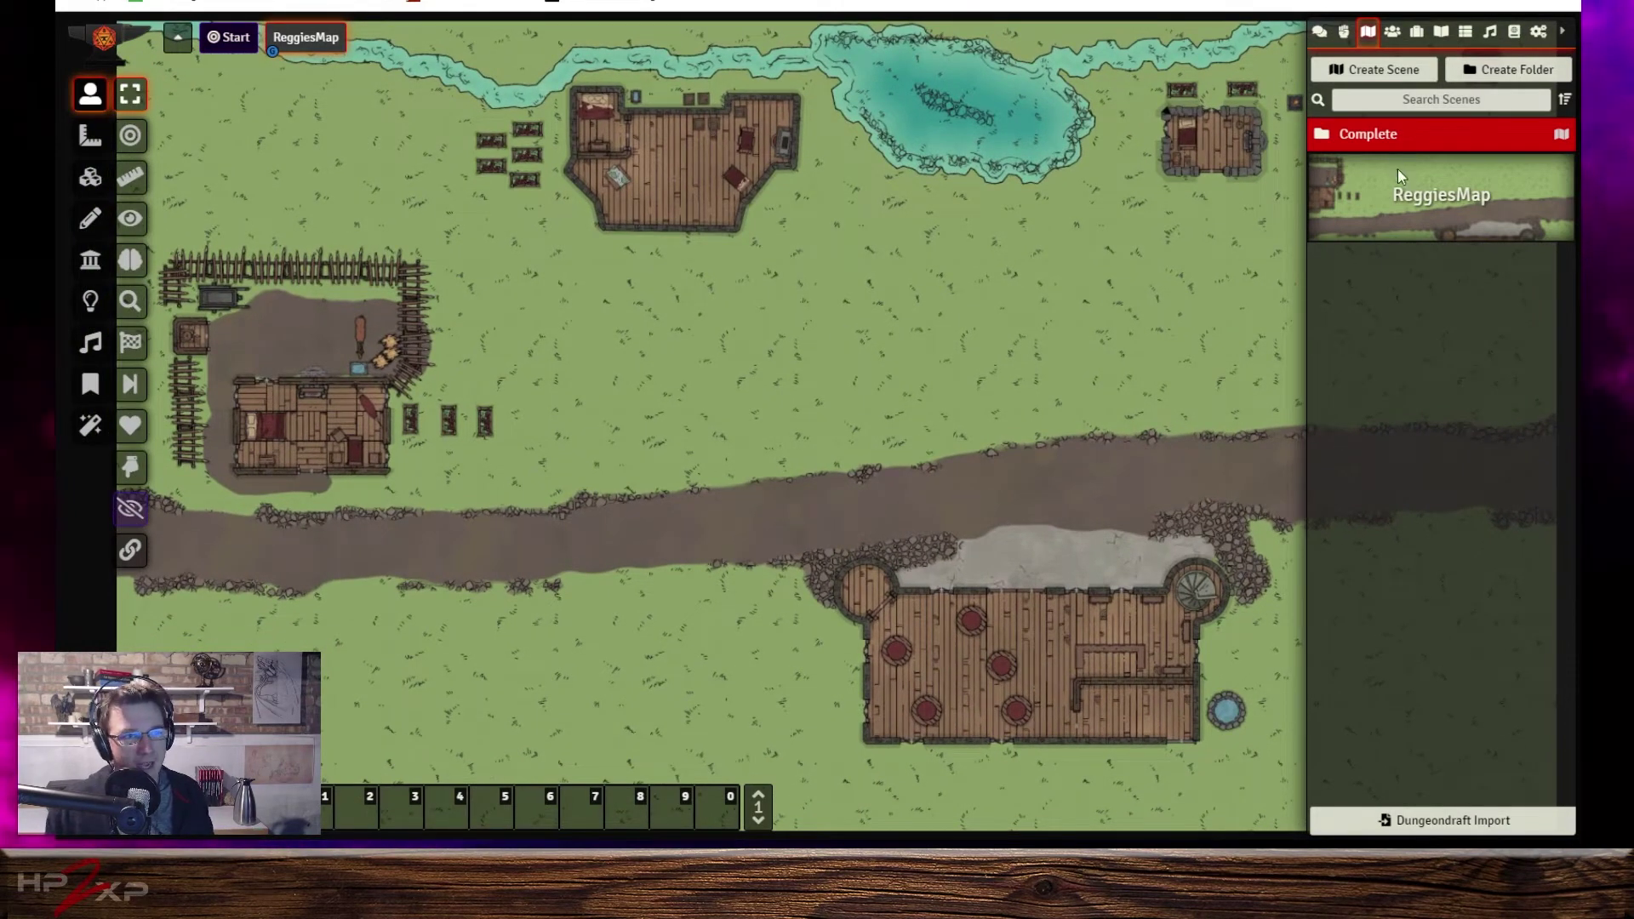
right_click(1348, 203)
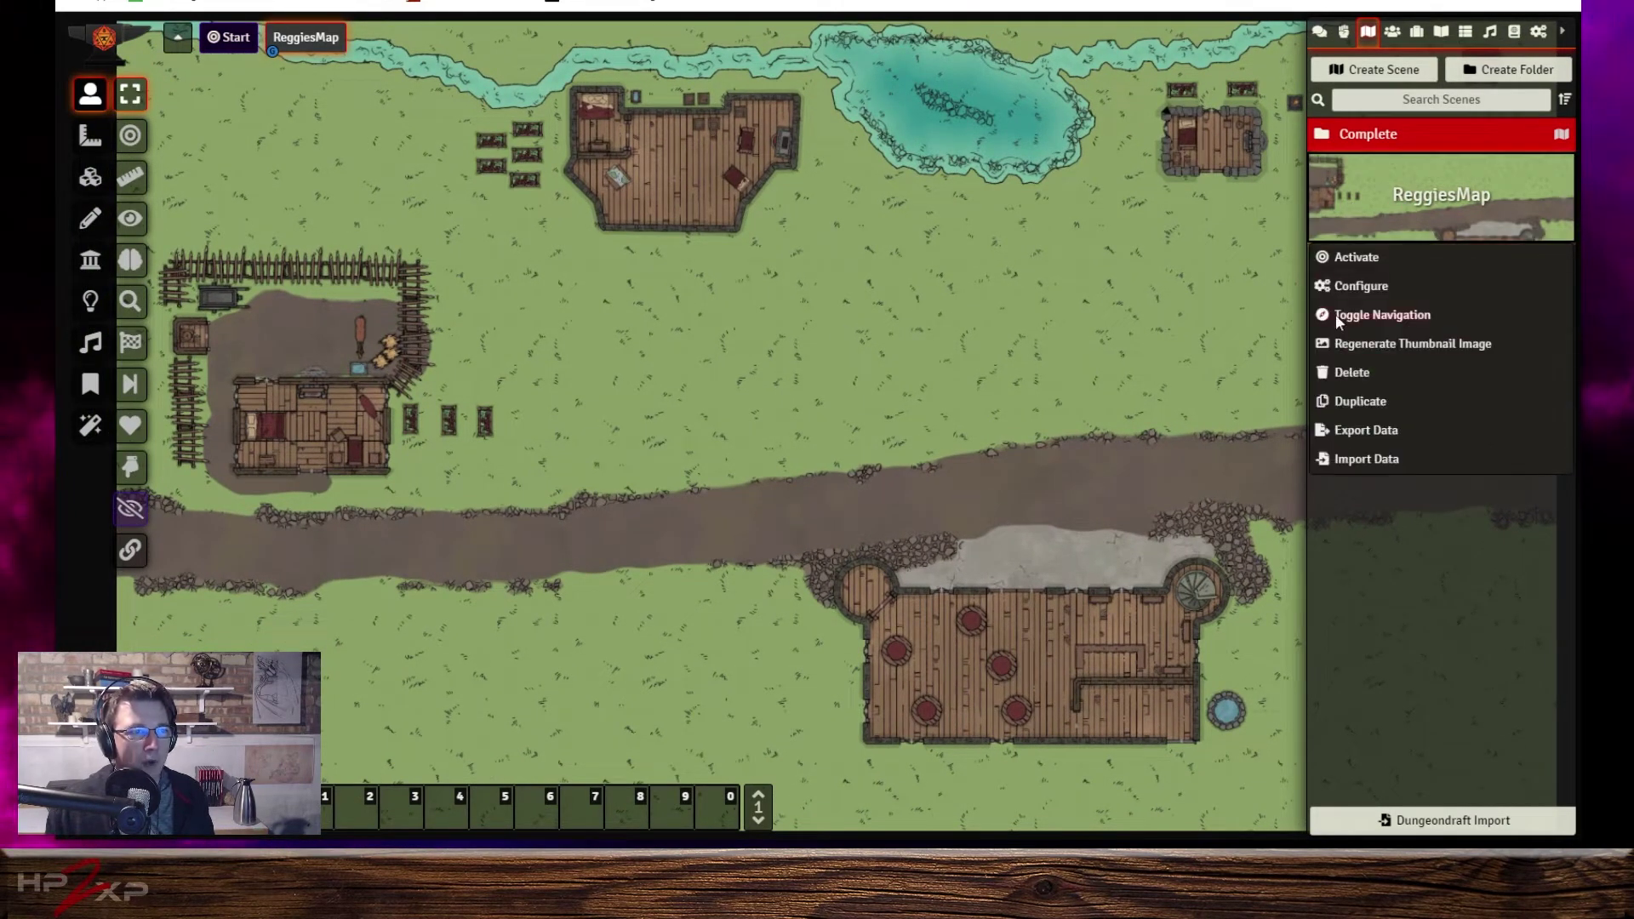
left_click(1341, 288)
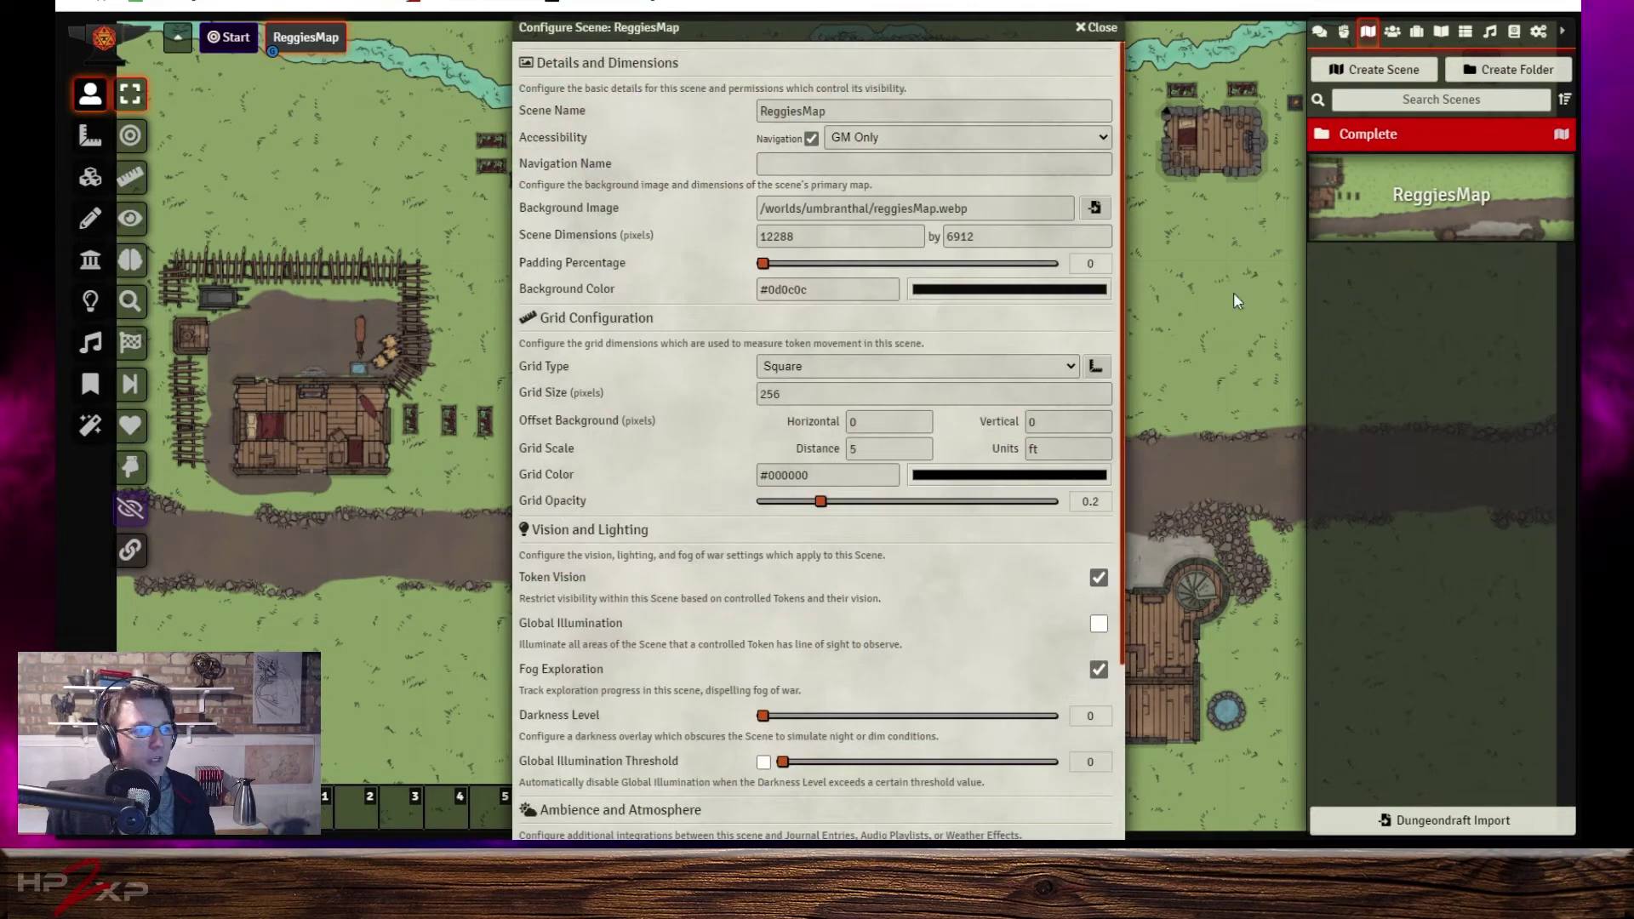
scroll(781, 321, "down", 3)
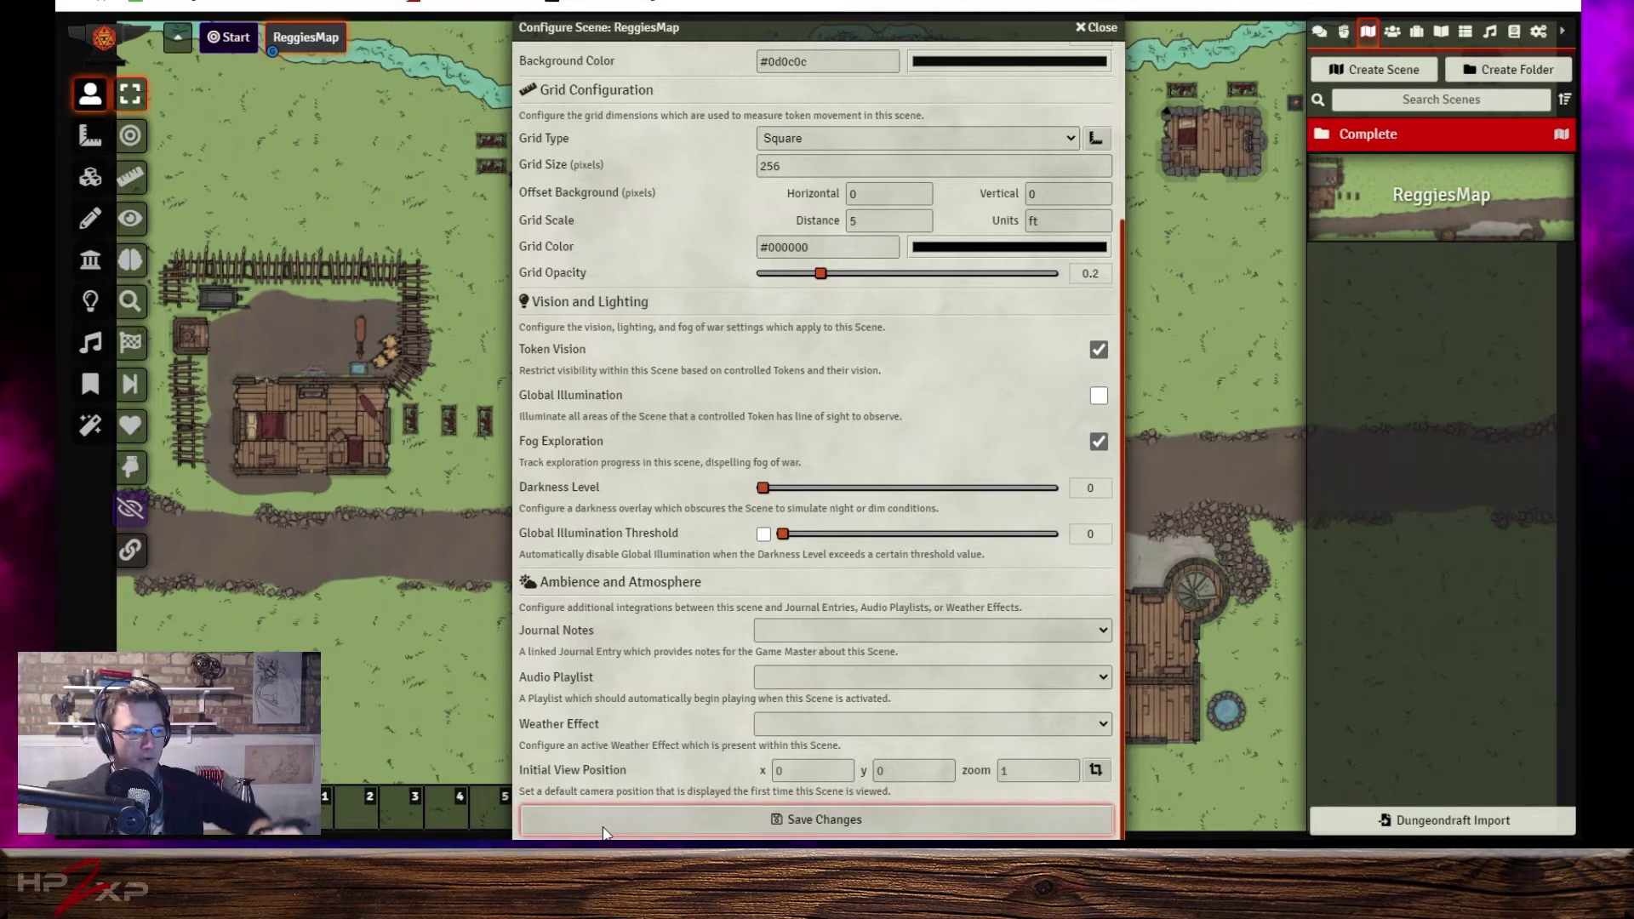
left_click(1097, 772)
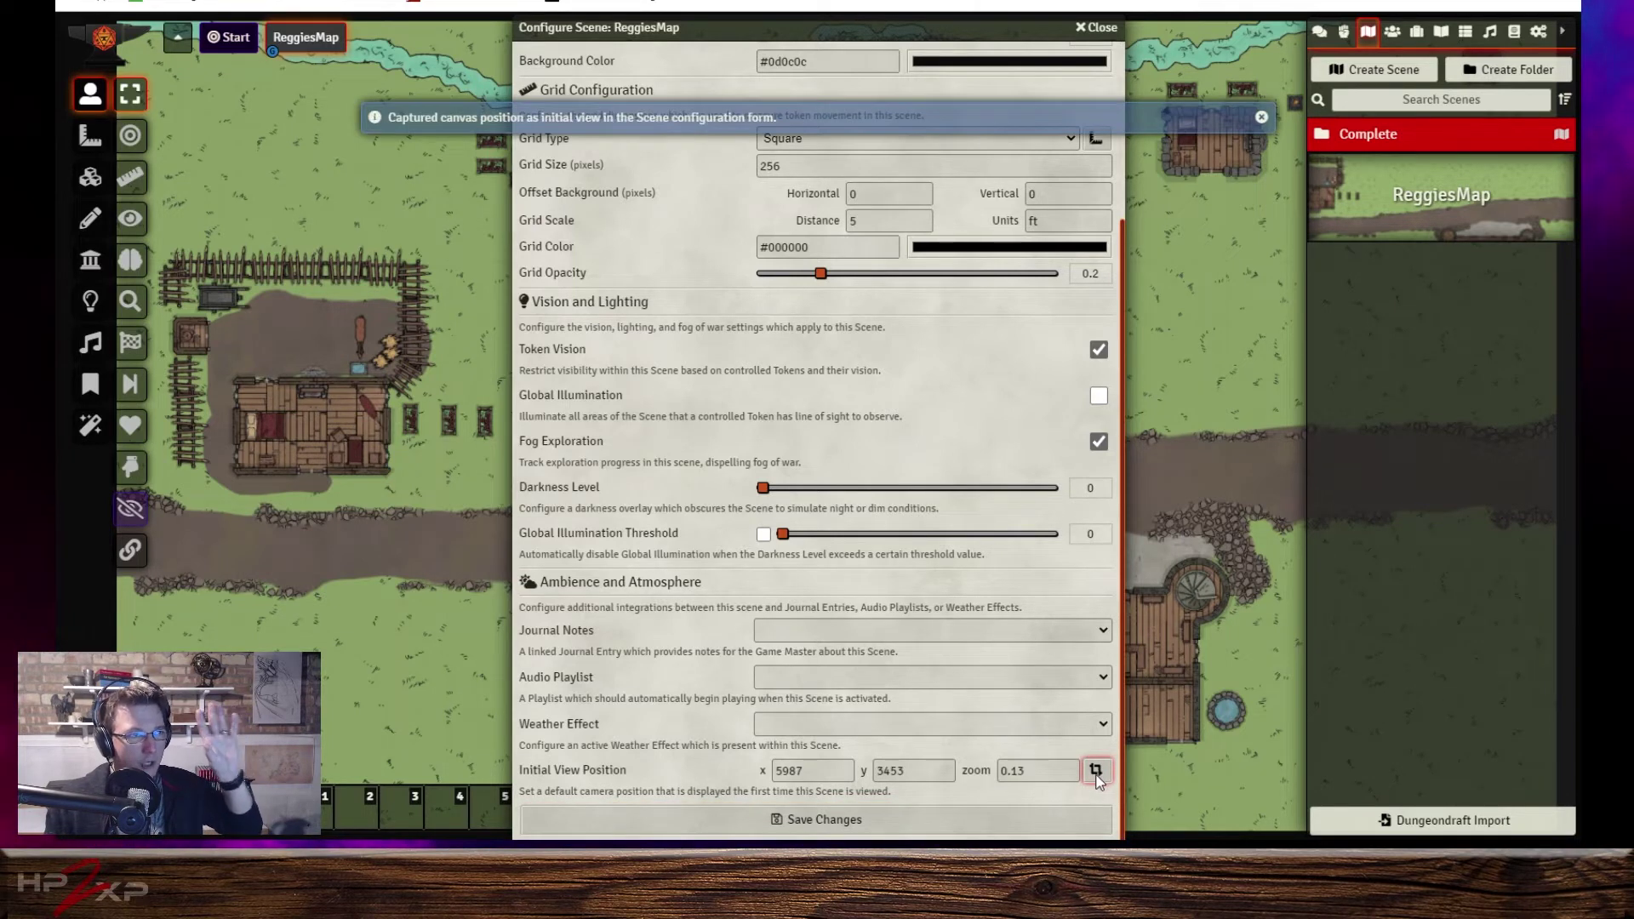
left_click(883, 820)
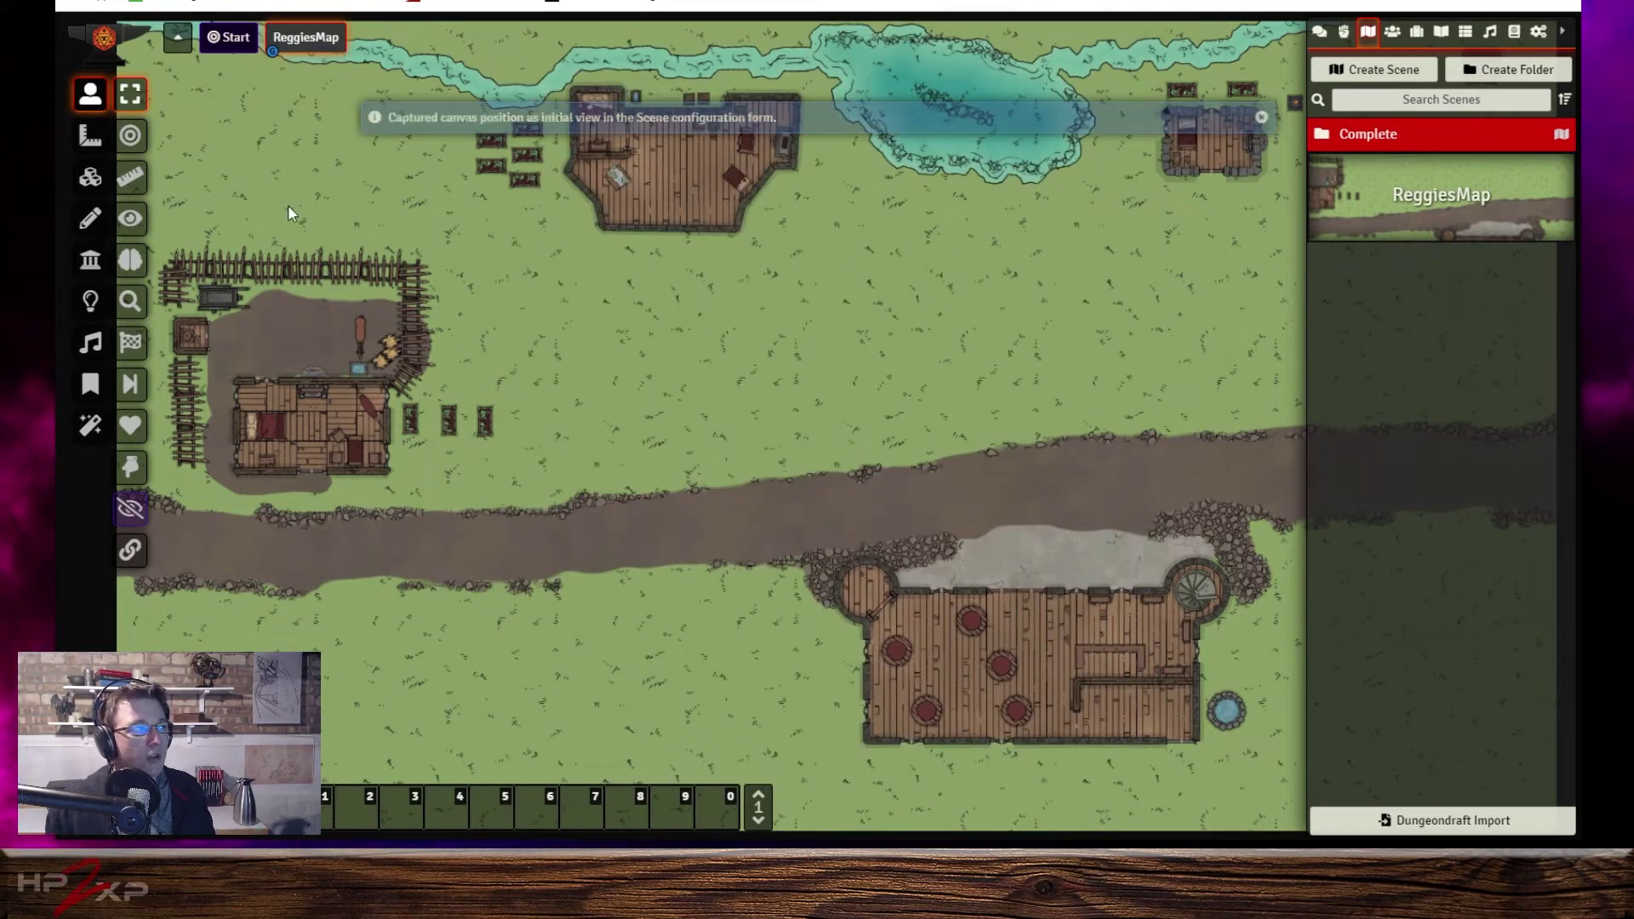
left_click(233, 39)
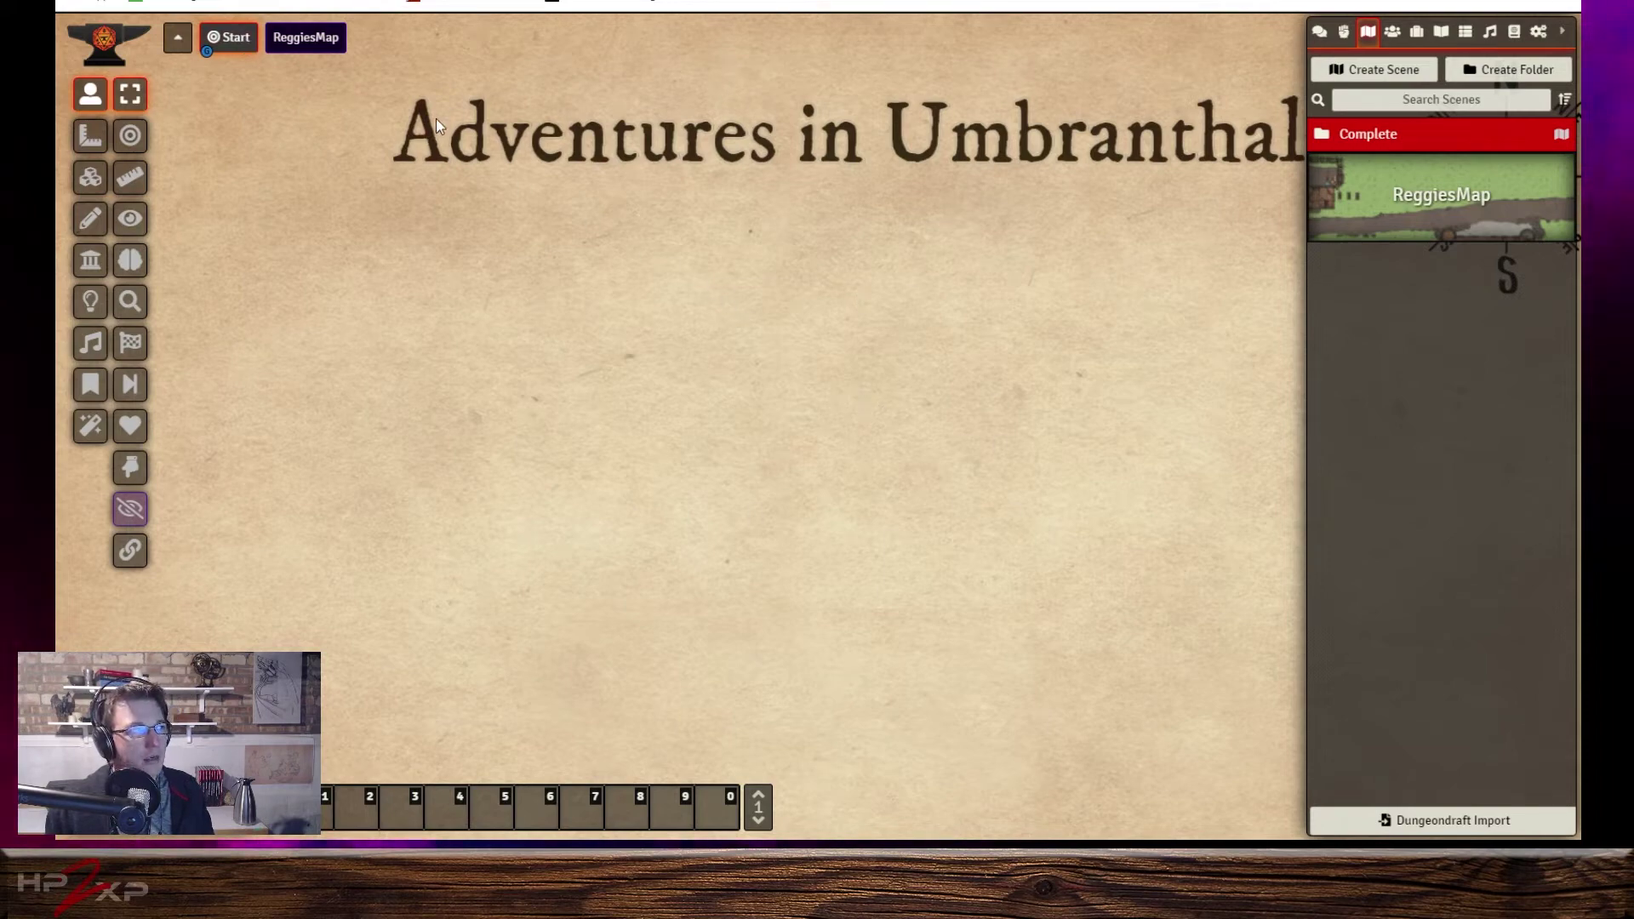
left_click(325, 44)
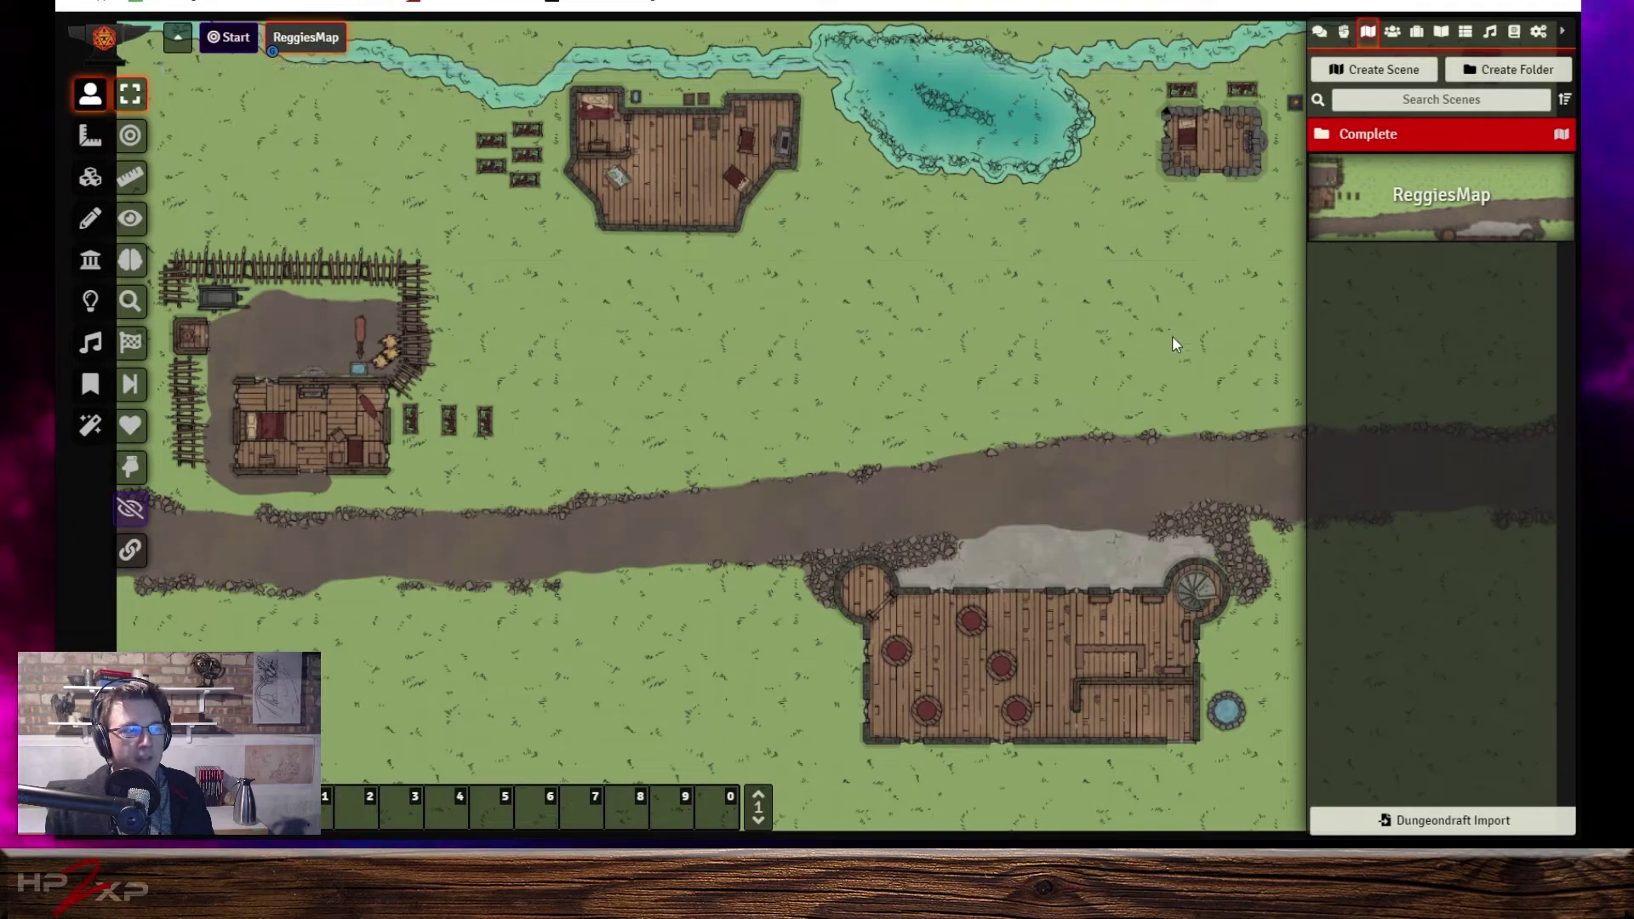
Save a close-up view of the road as ReggiesMap's initial view position, with x 7481, y 3647 and zoom 0.56.
scroll(846, 355, "up", 2)
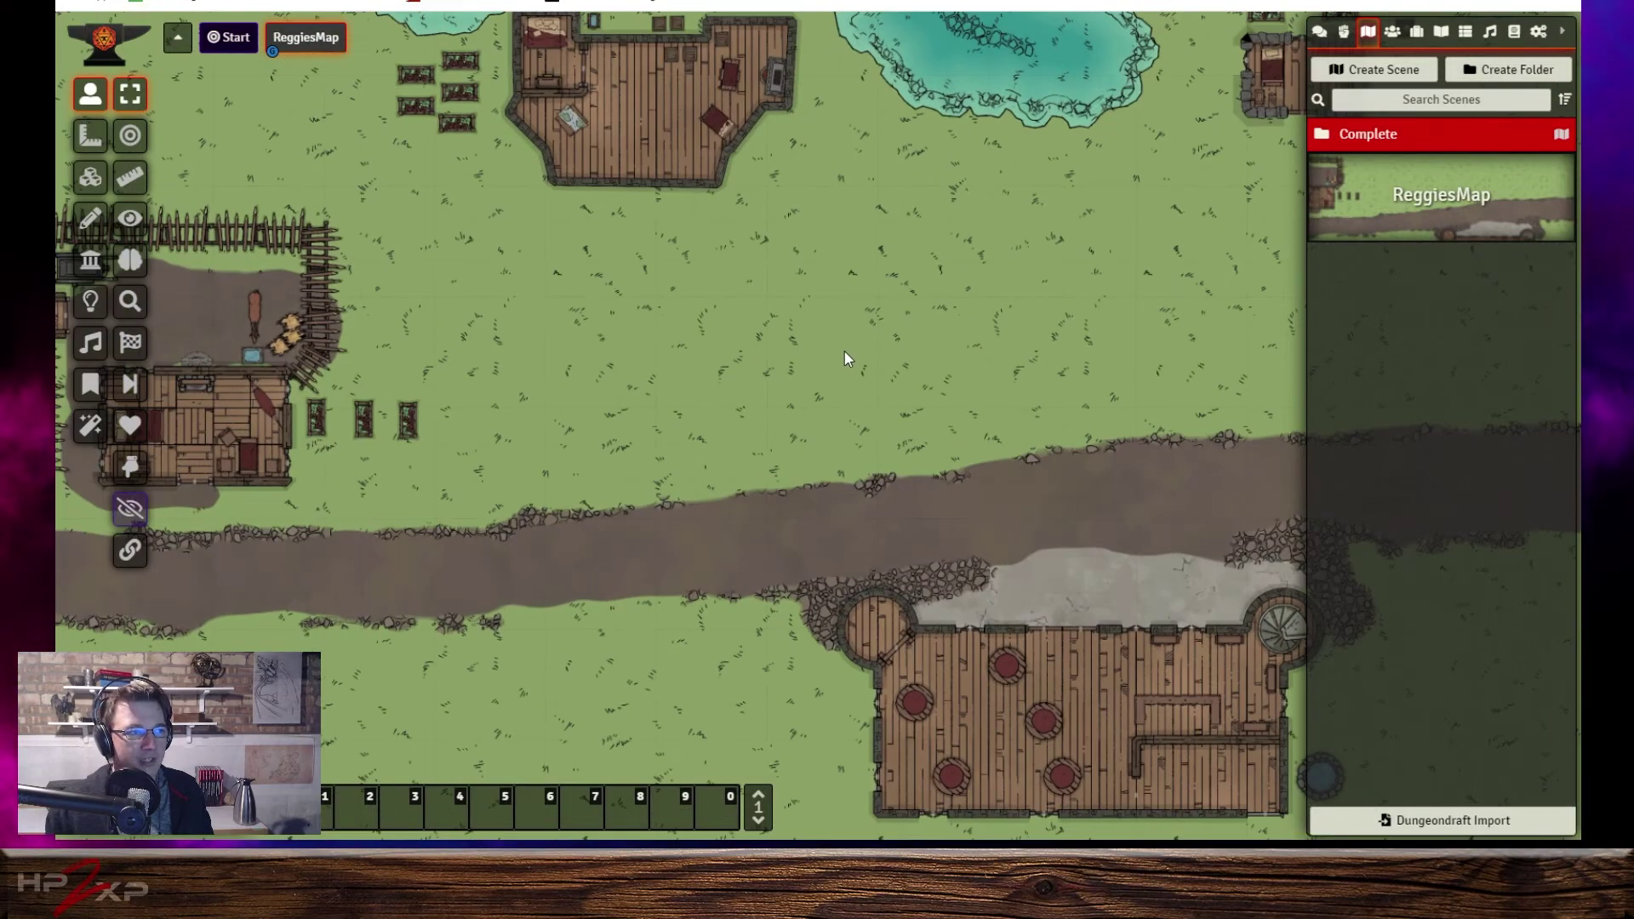
scroll(845, 357, "up", 10)
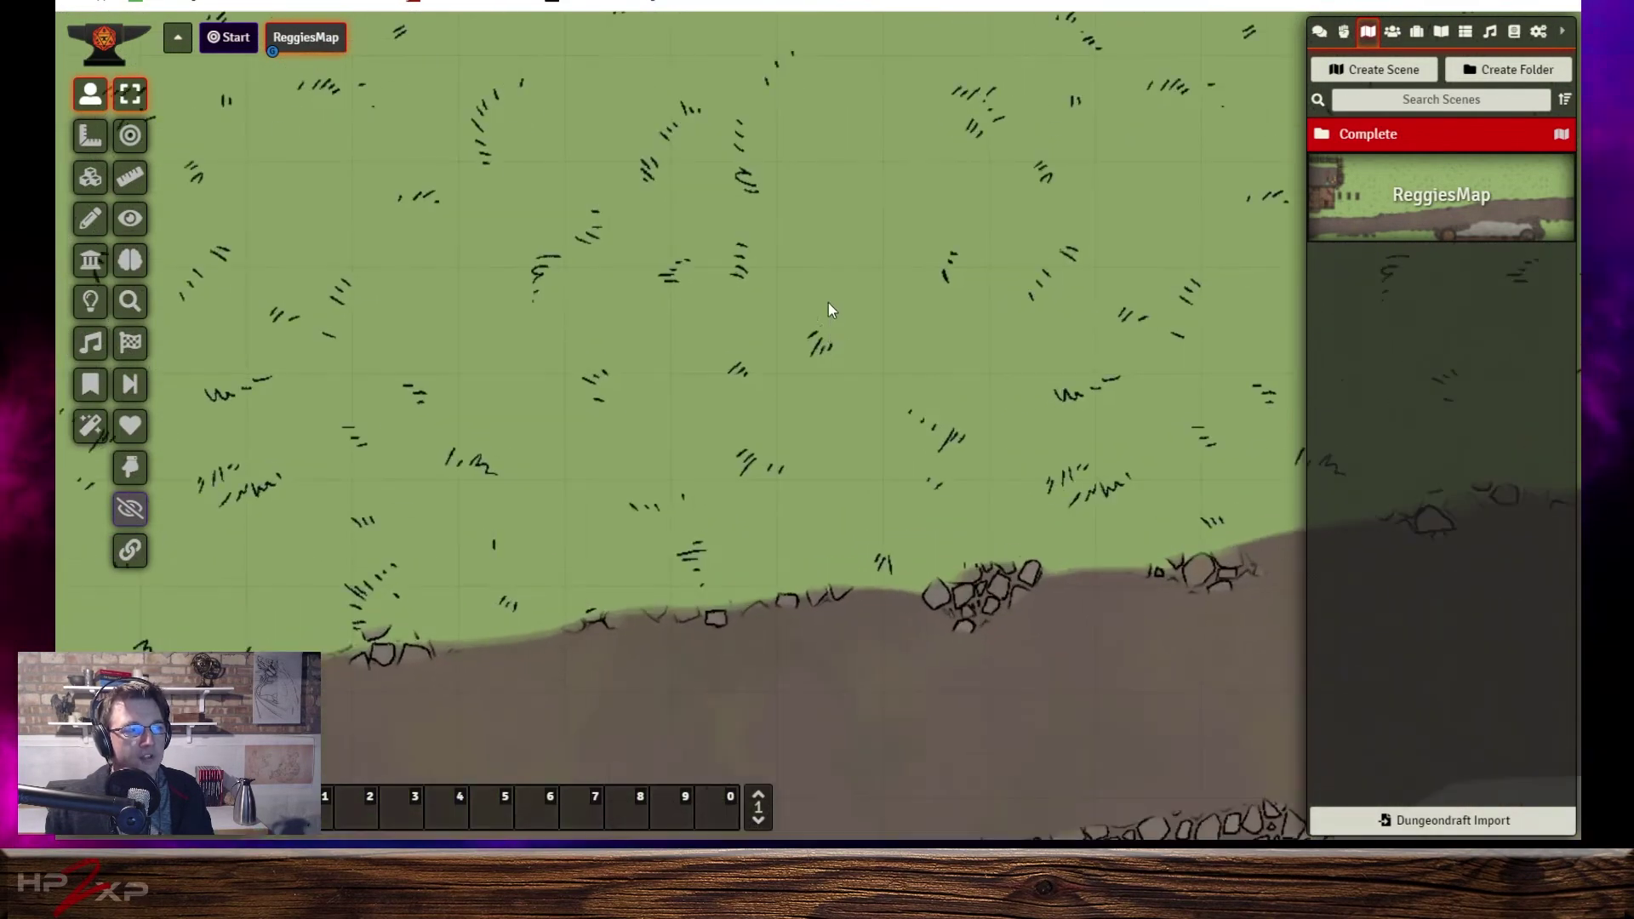
left_click_drag(936, 464, 59, 286)
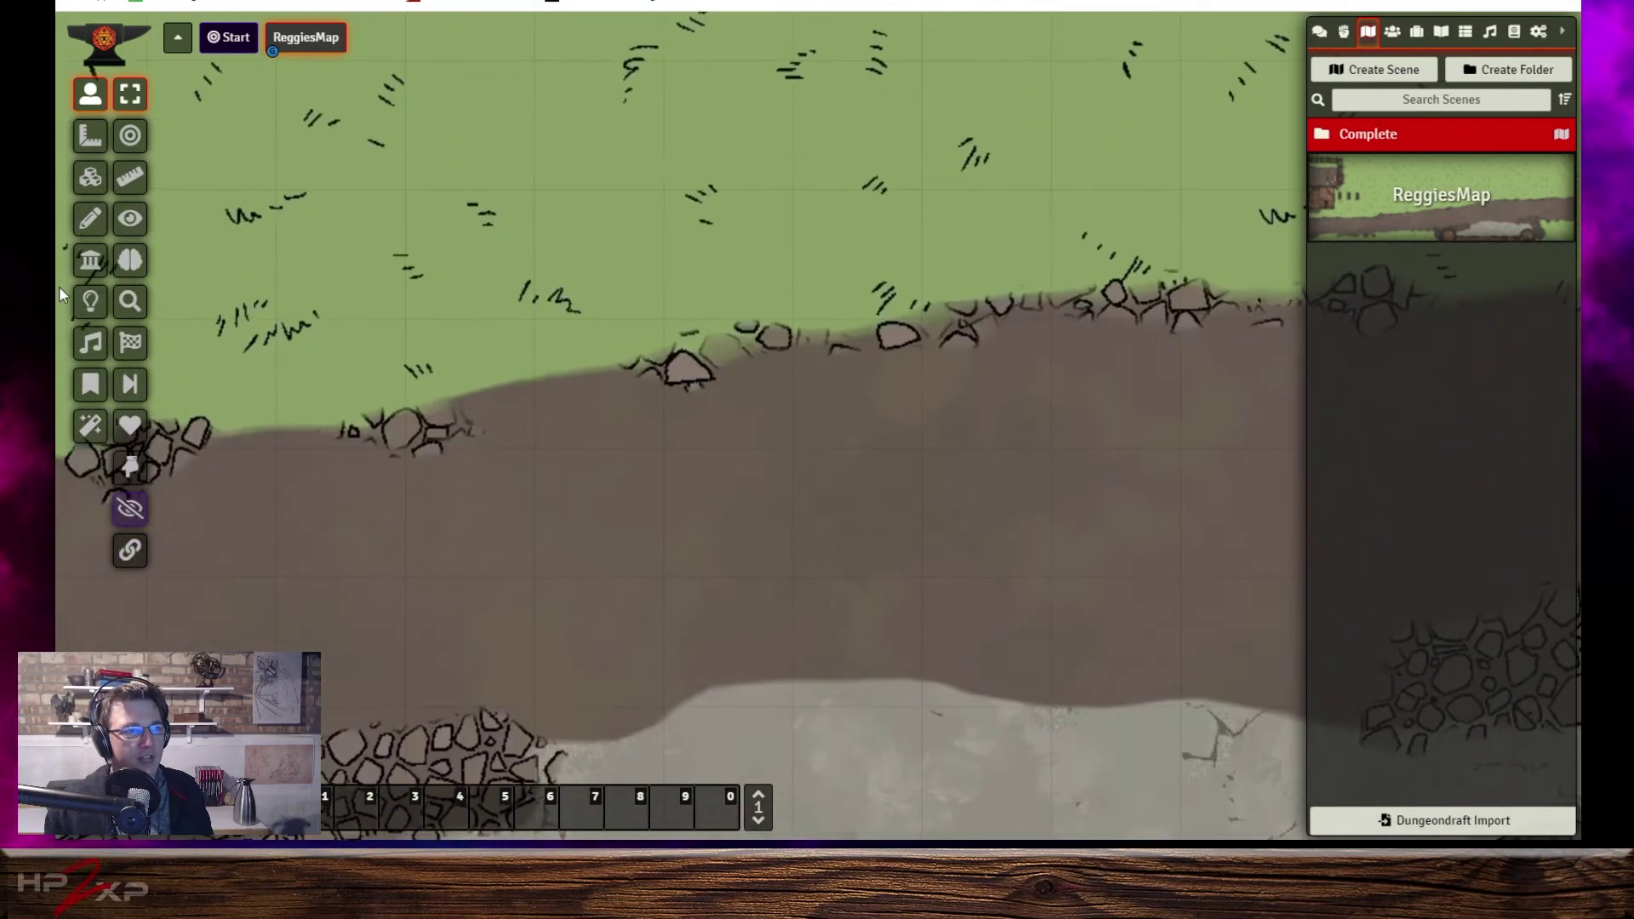
left_click_drag(987, 549, 1083, 608)
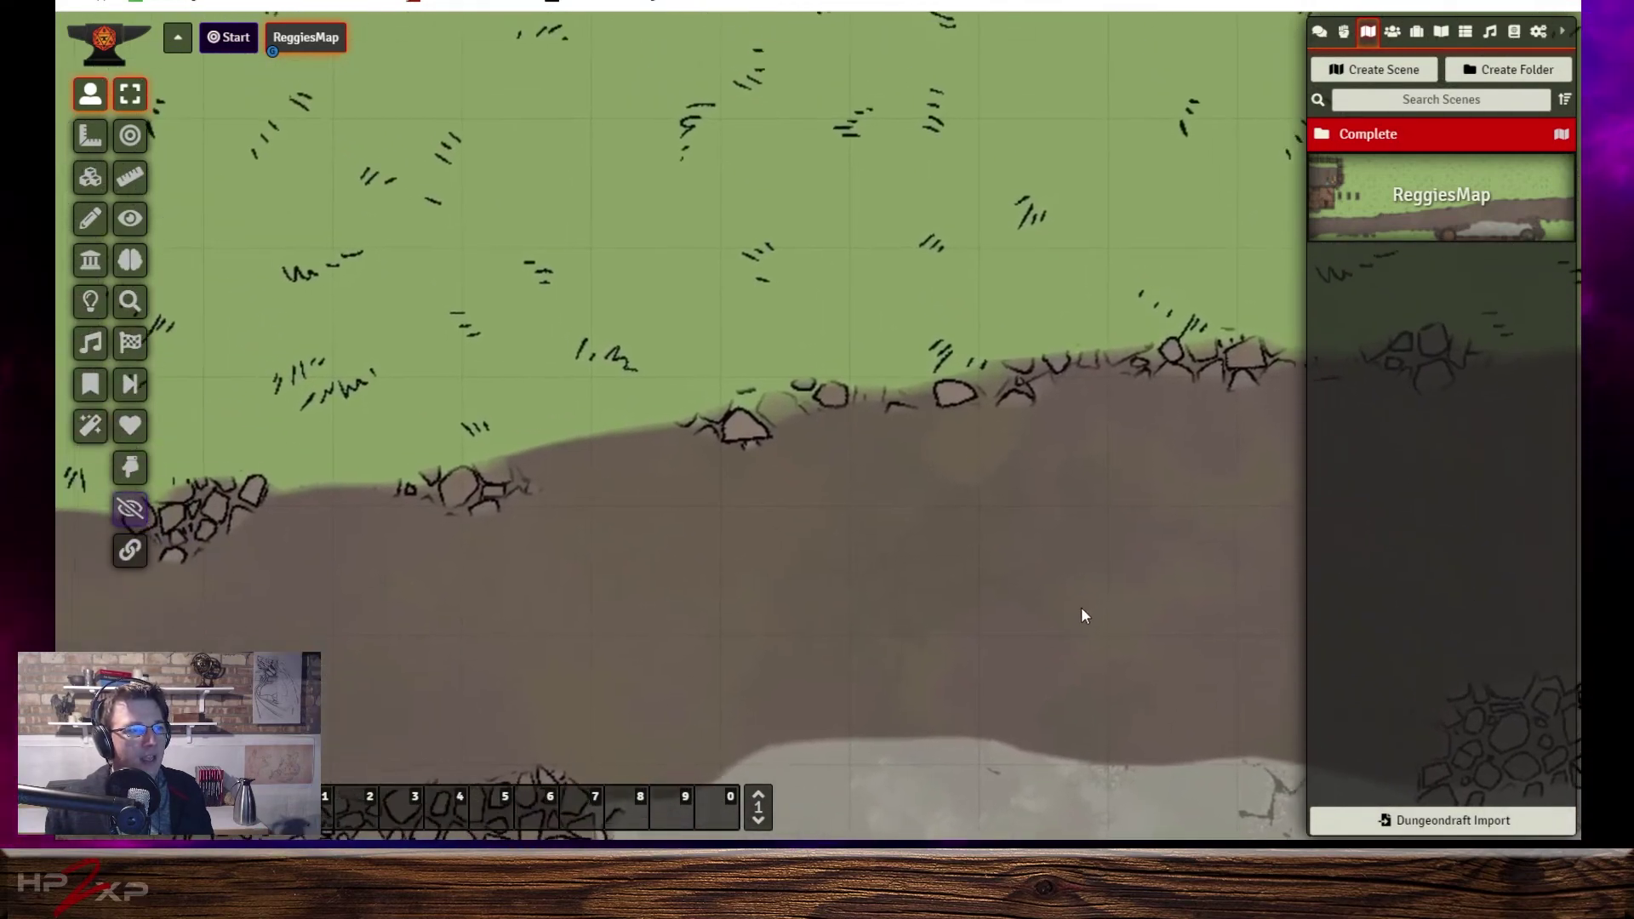
left_click_drag(730, 281, 803, 304)
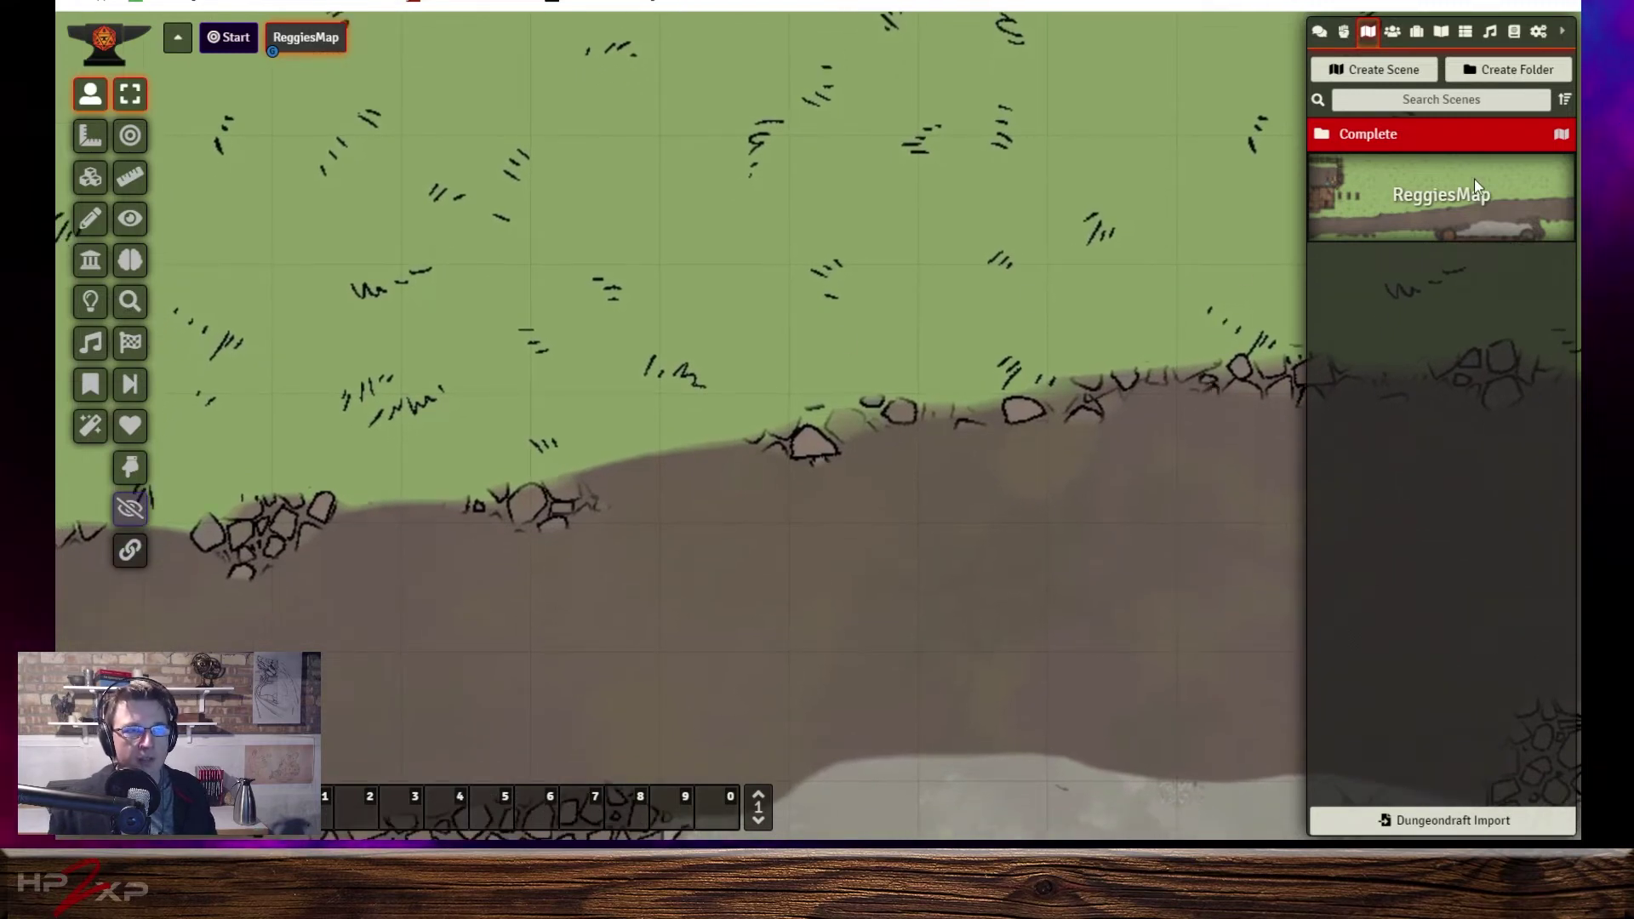
right_click(1508, 214)
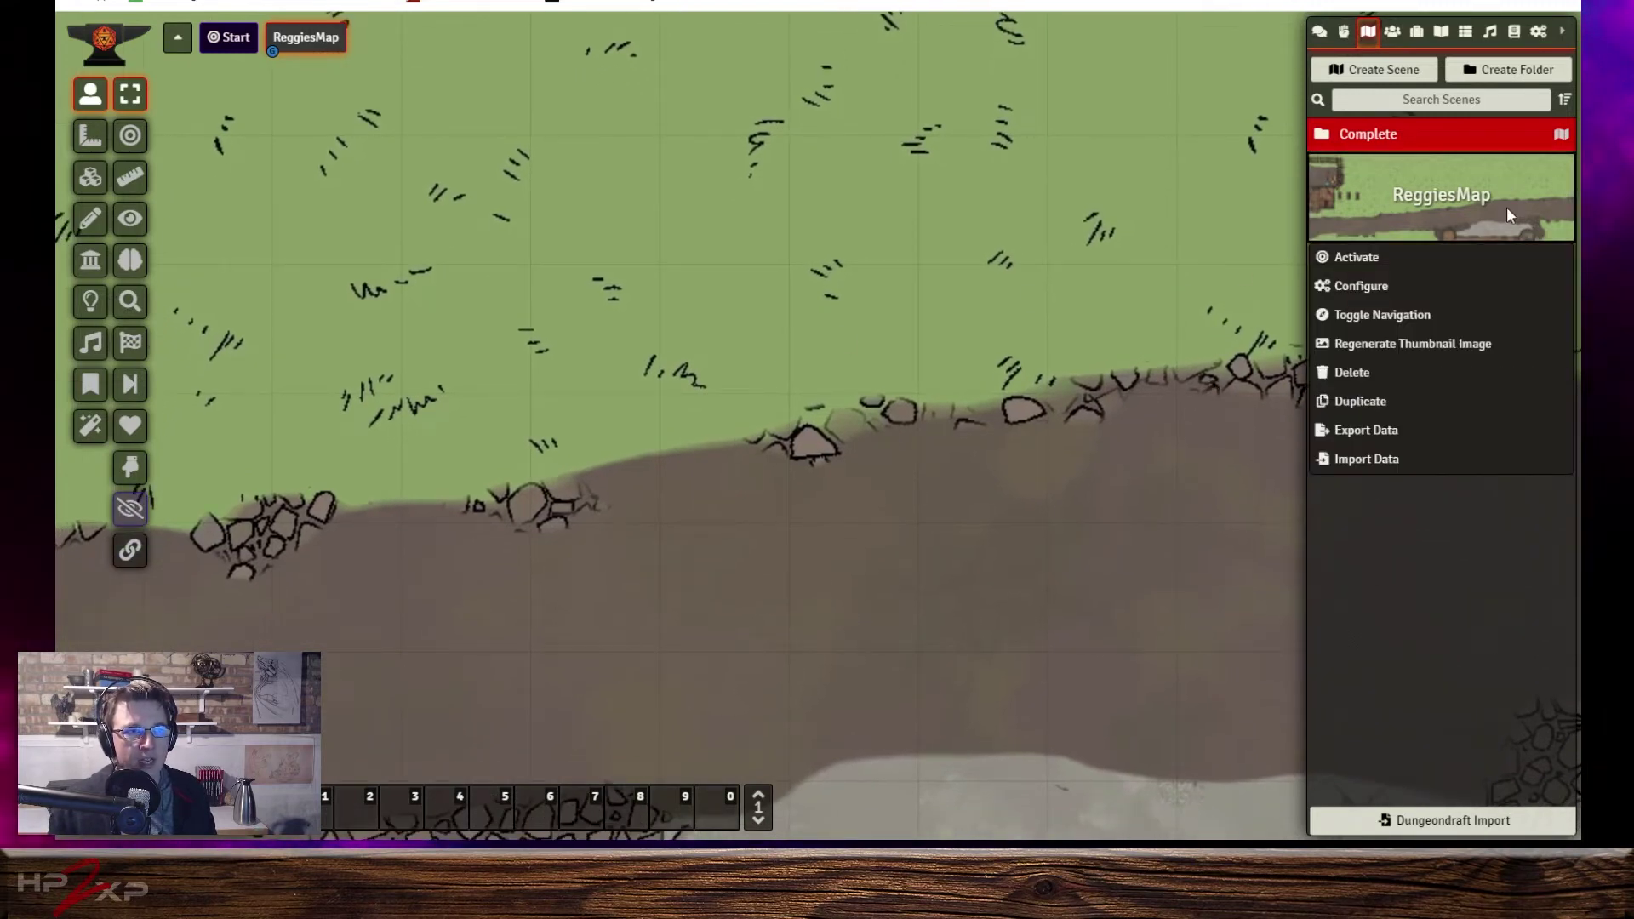
left_click(1459, 294)
scroll(970, 643, "down", 3)
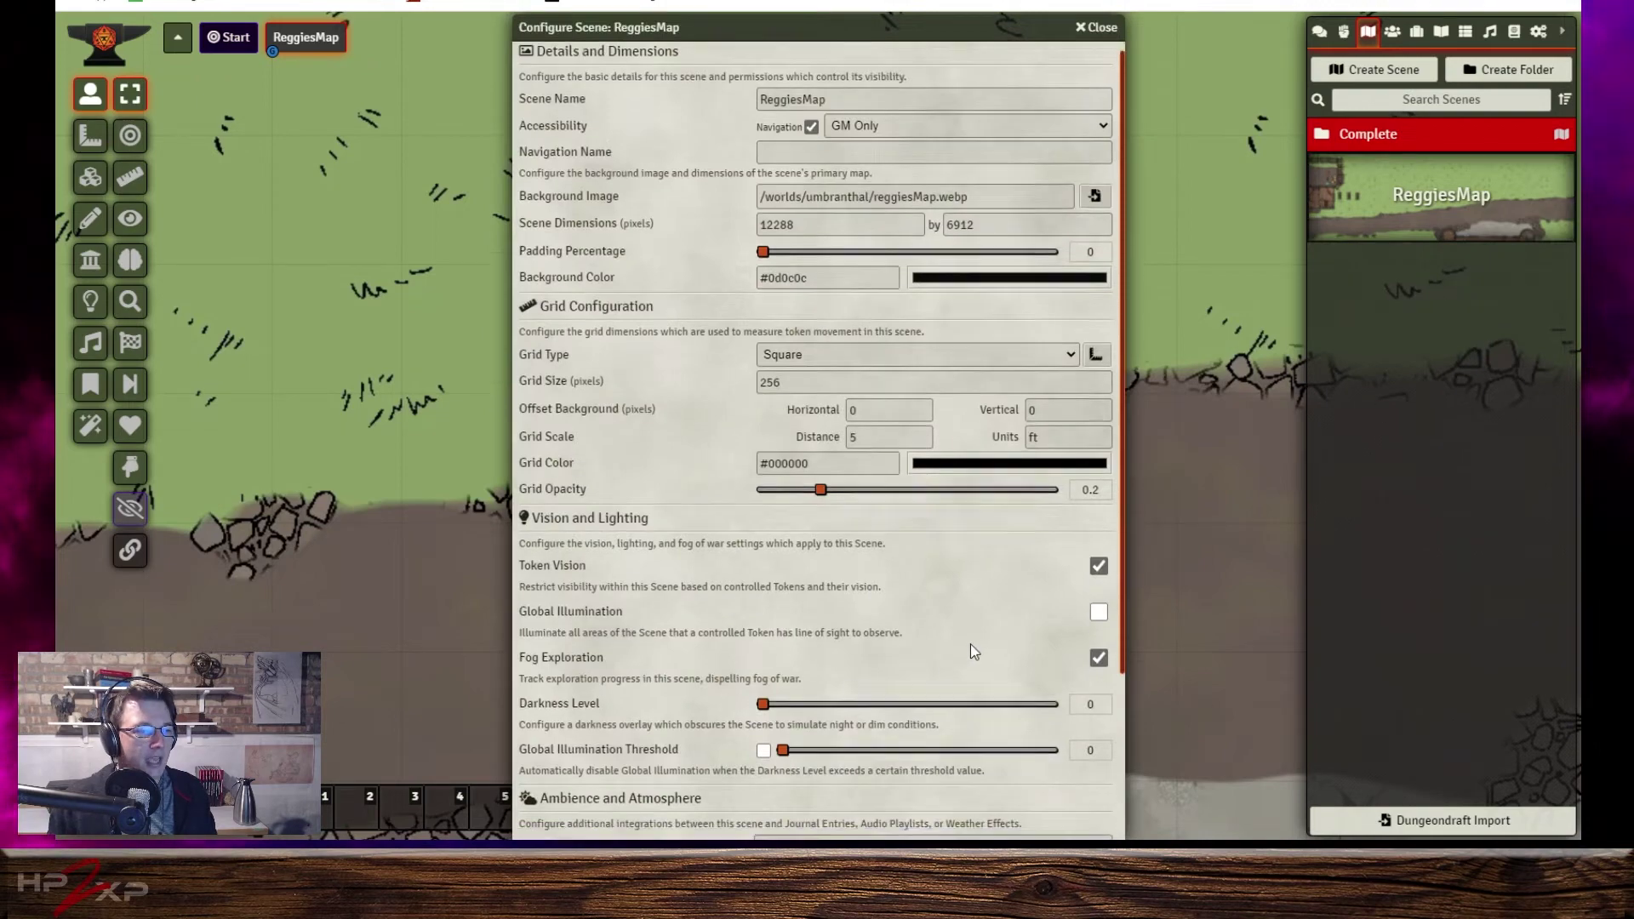
left_click(1096, 771)
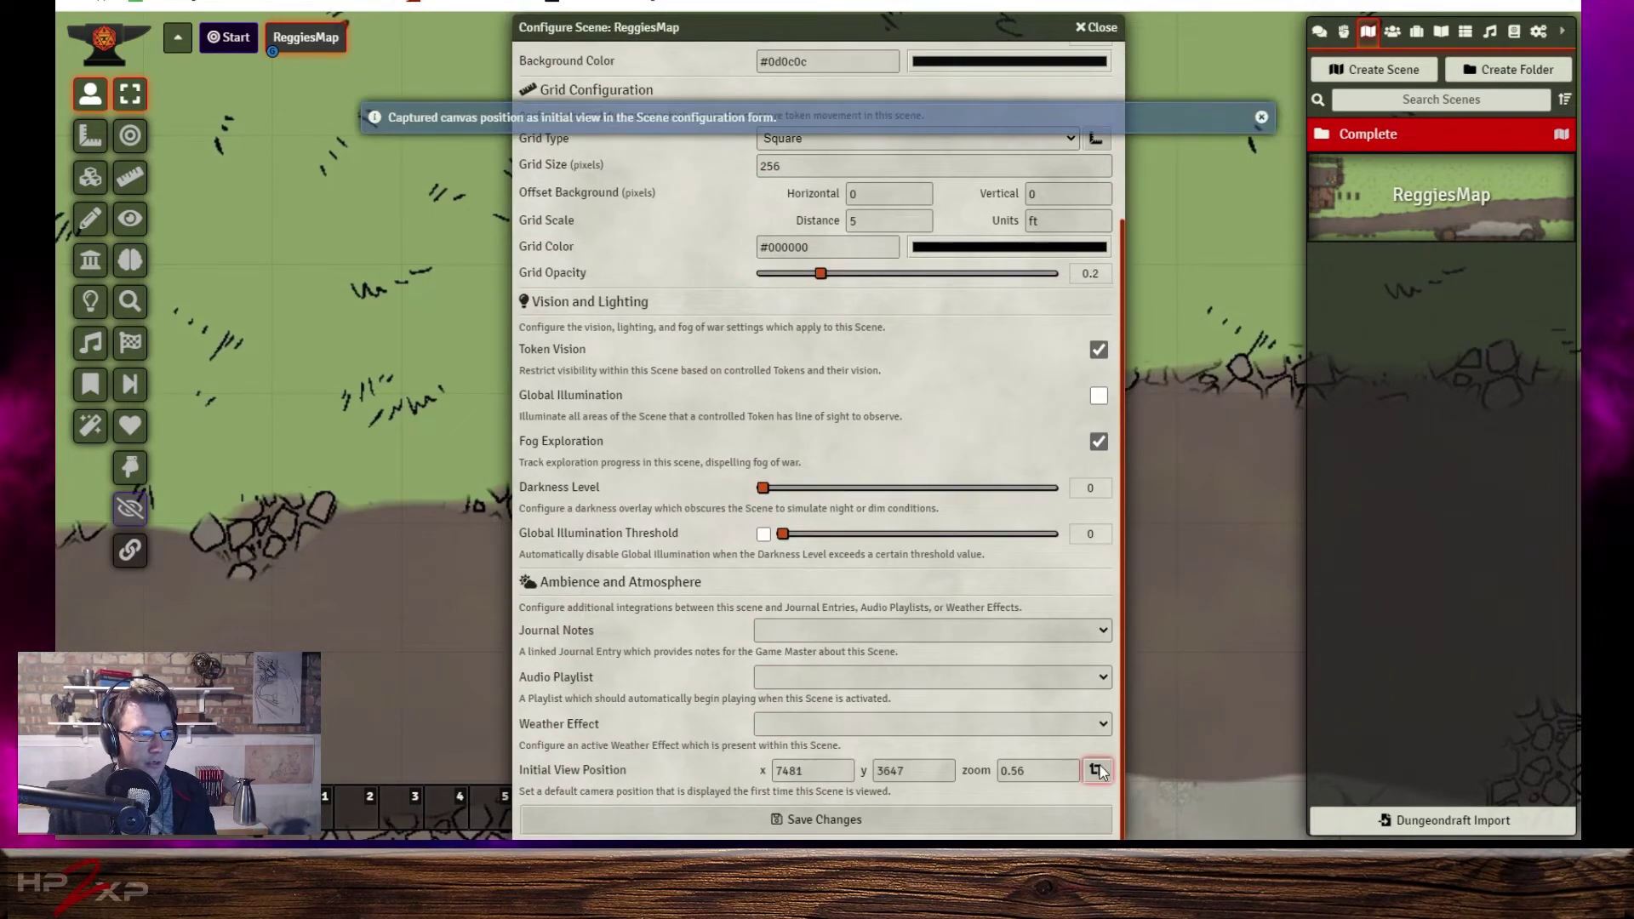
left_click(1037, 815)
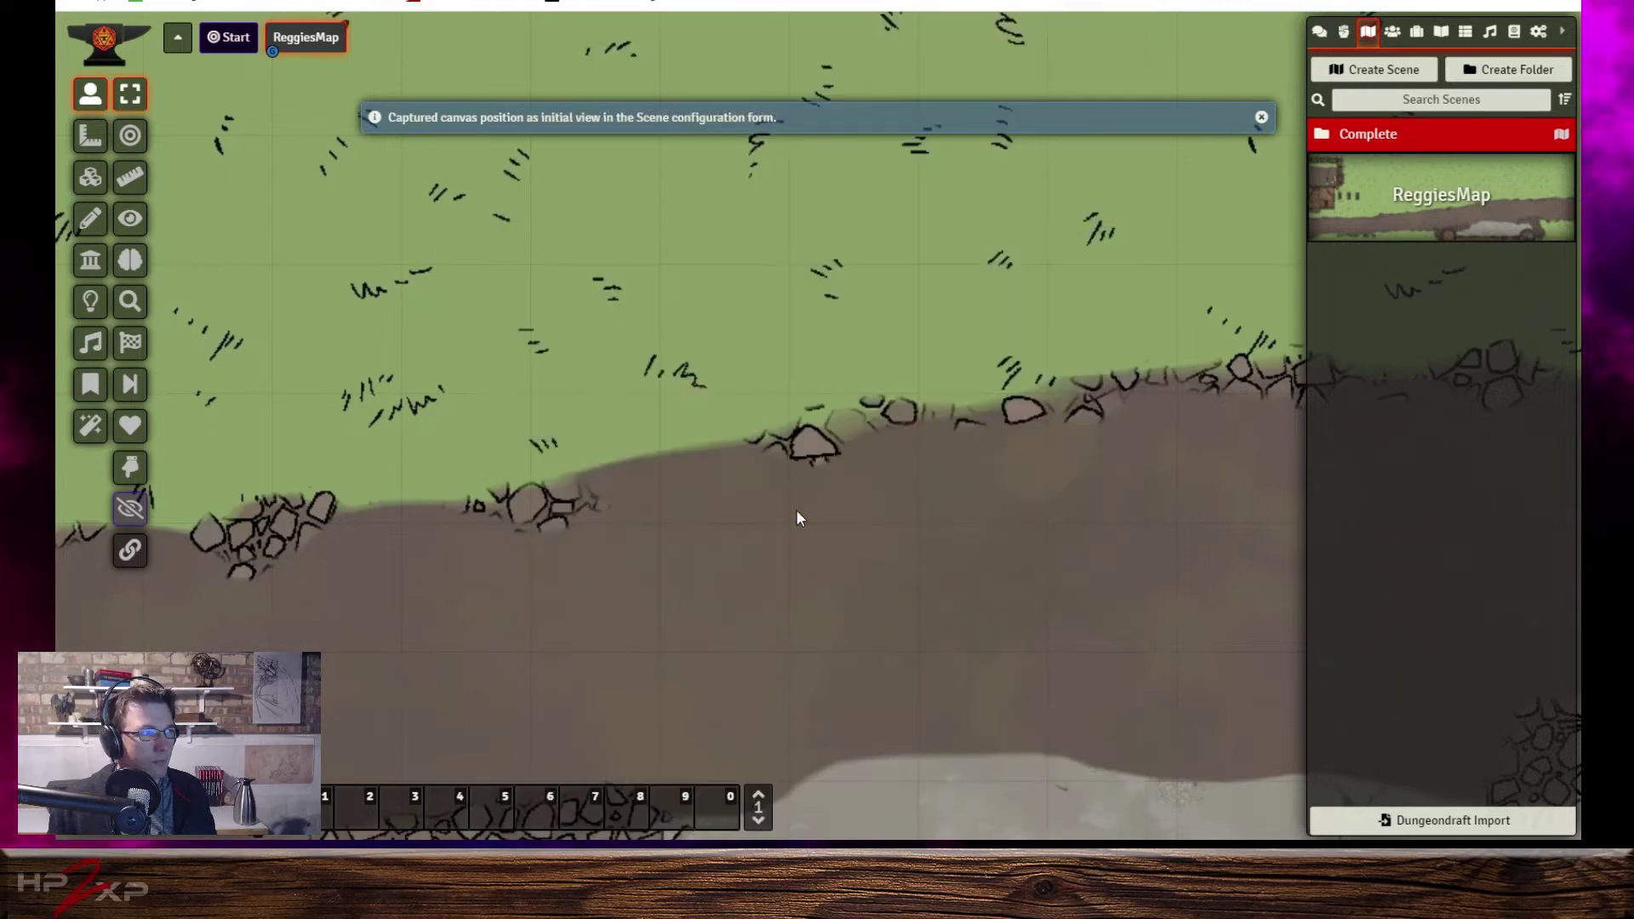
View the full ReggiesMap again, switch to the Start scene and return to ReggiesMap to check the displayed view.
scroll(800, 487, "up", 2)
scroll(822, 451, "down", 1)
scroll(823, 453, "down", 4)
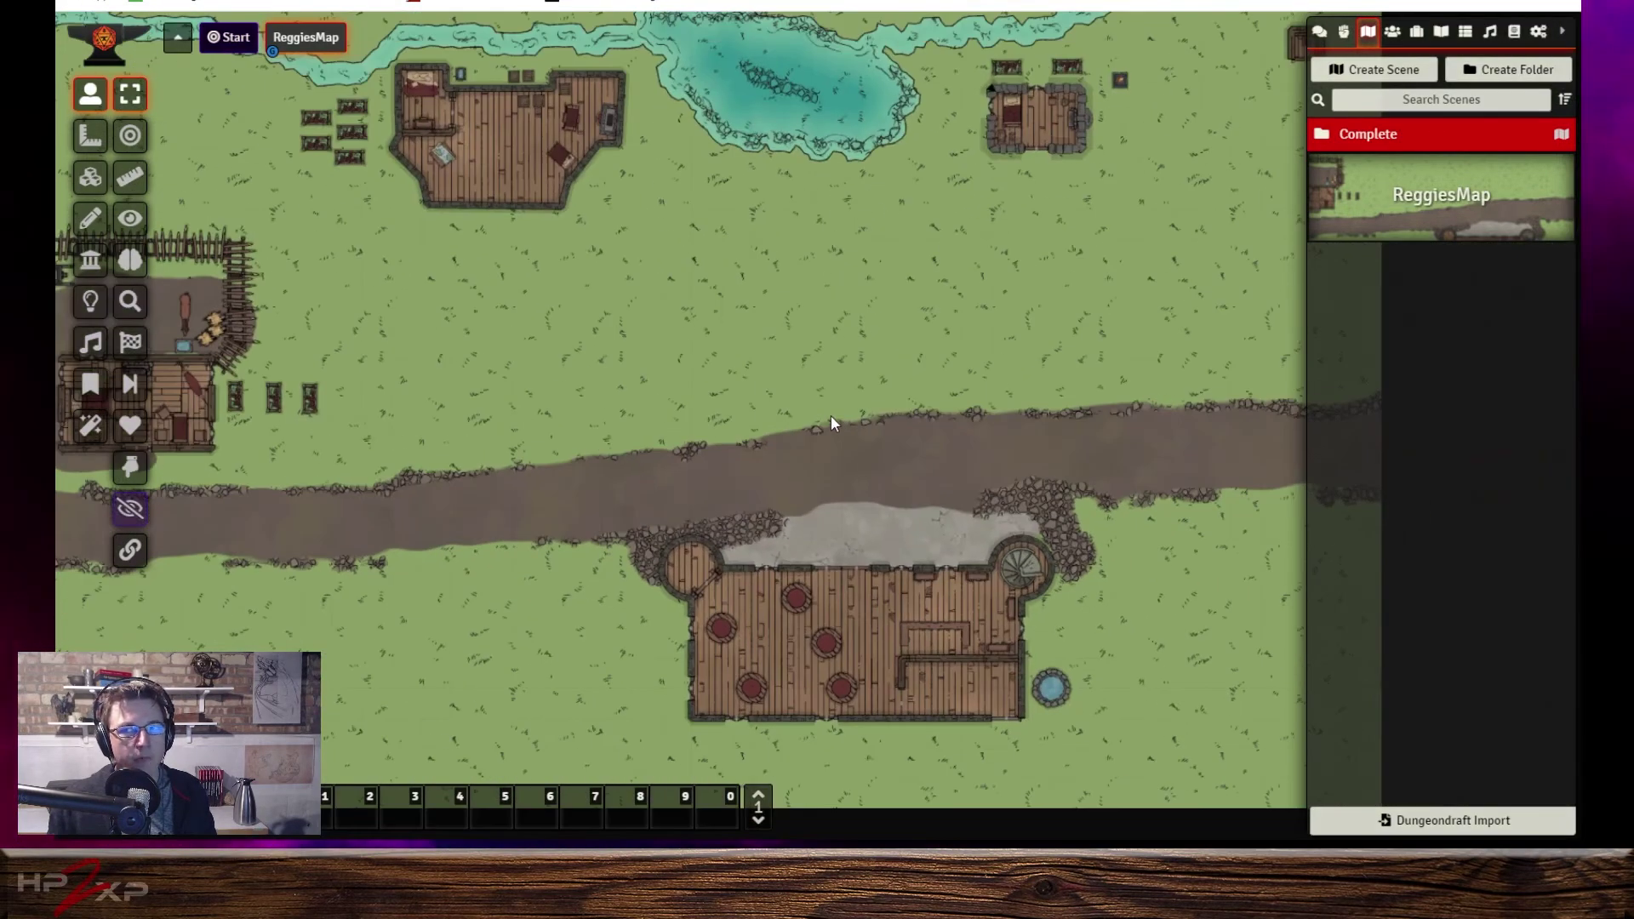
left_click_drag(660, 433, 825, 448)
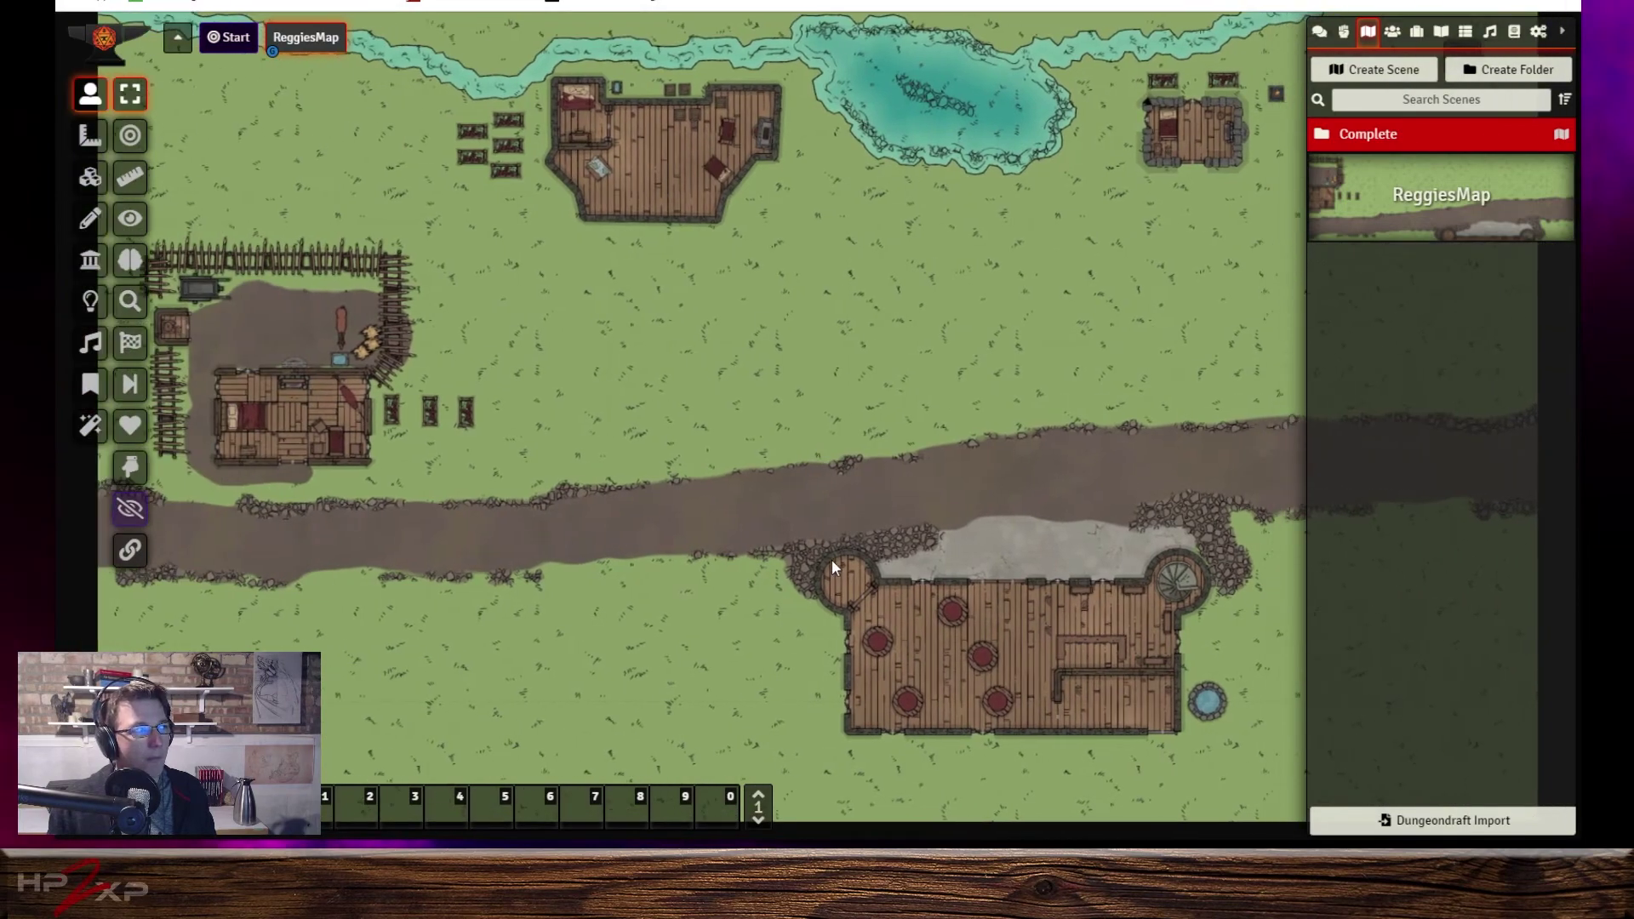
left_click(228, 36)
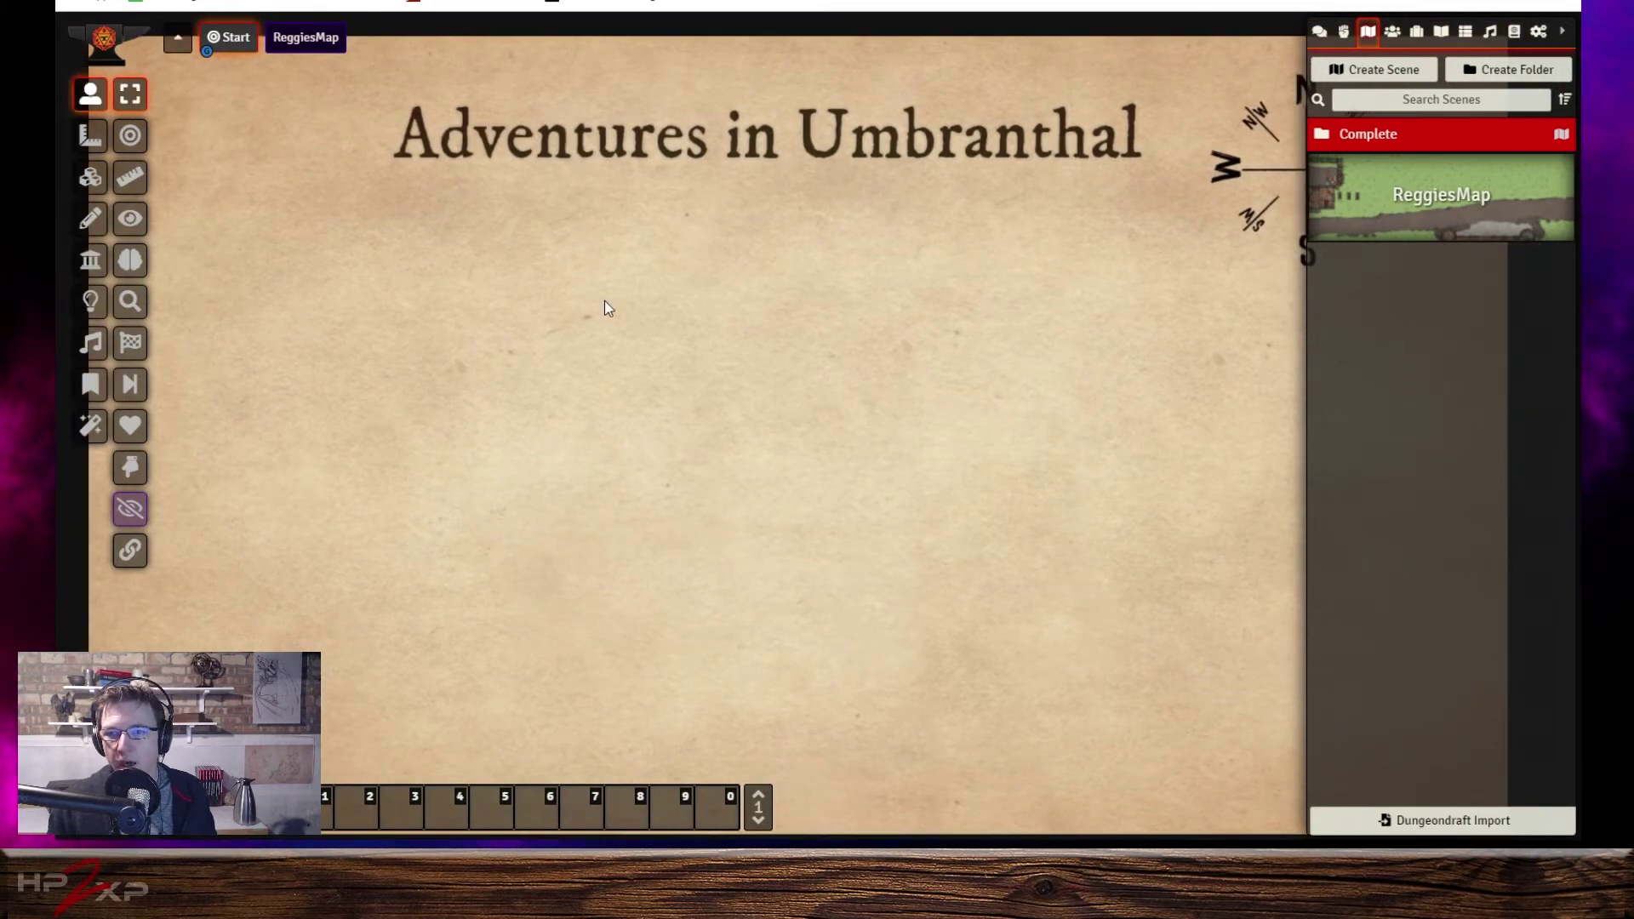
left_click(307, 38)
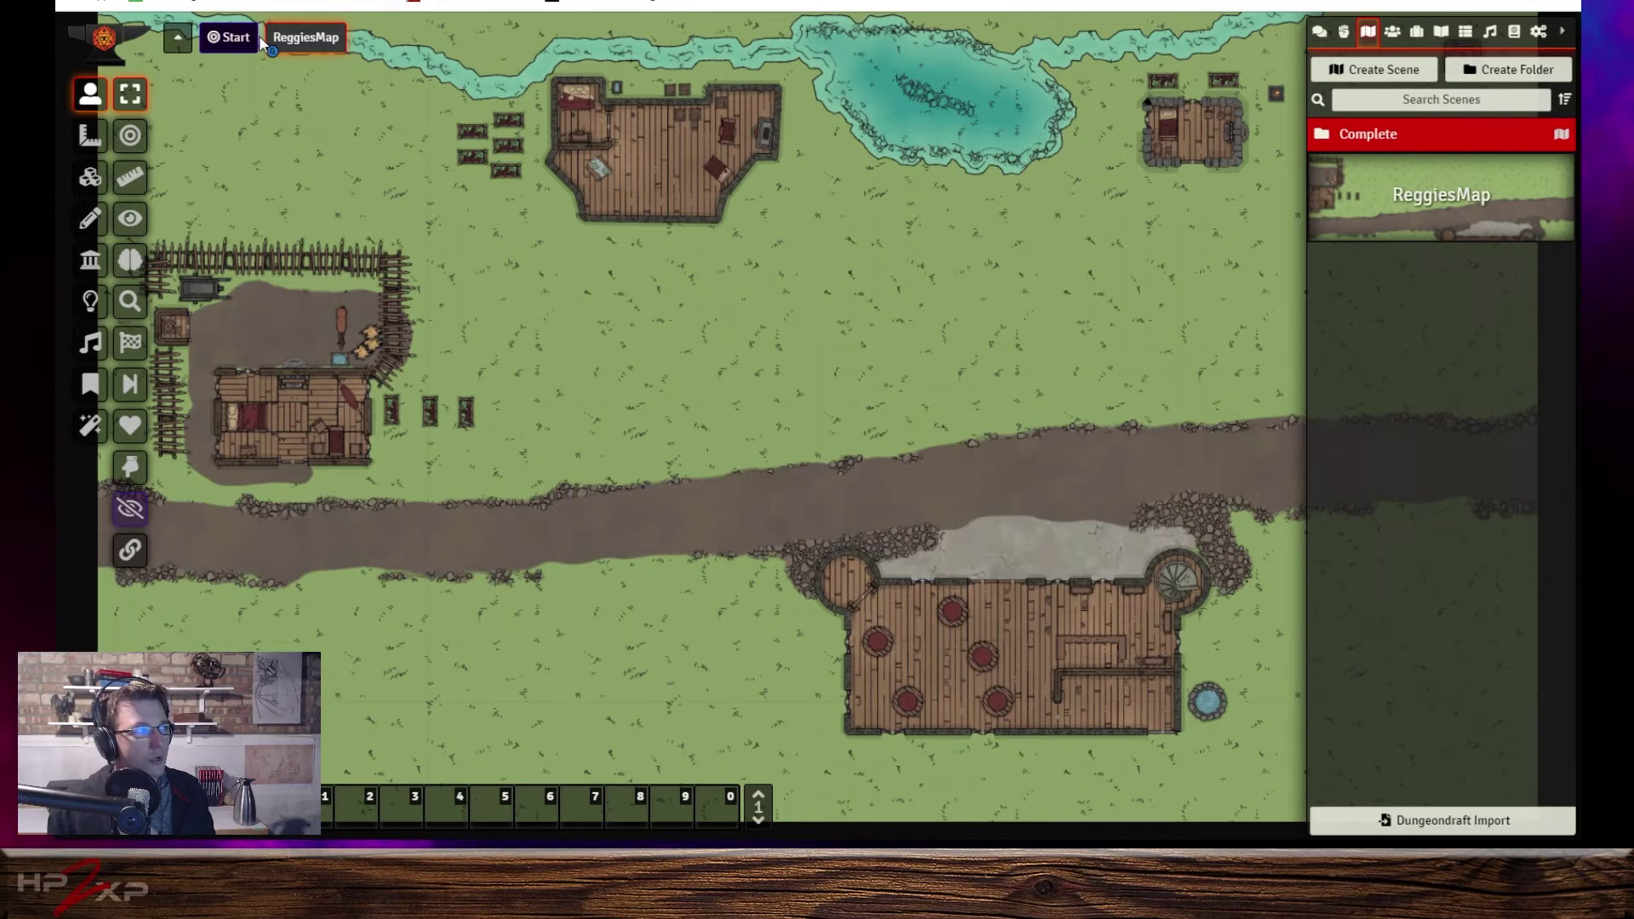
Activate the ReggiesMap scene and check the displayed map.
right_click(328, 43)
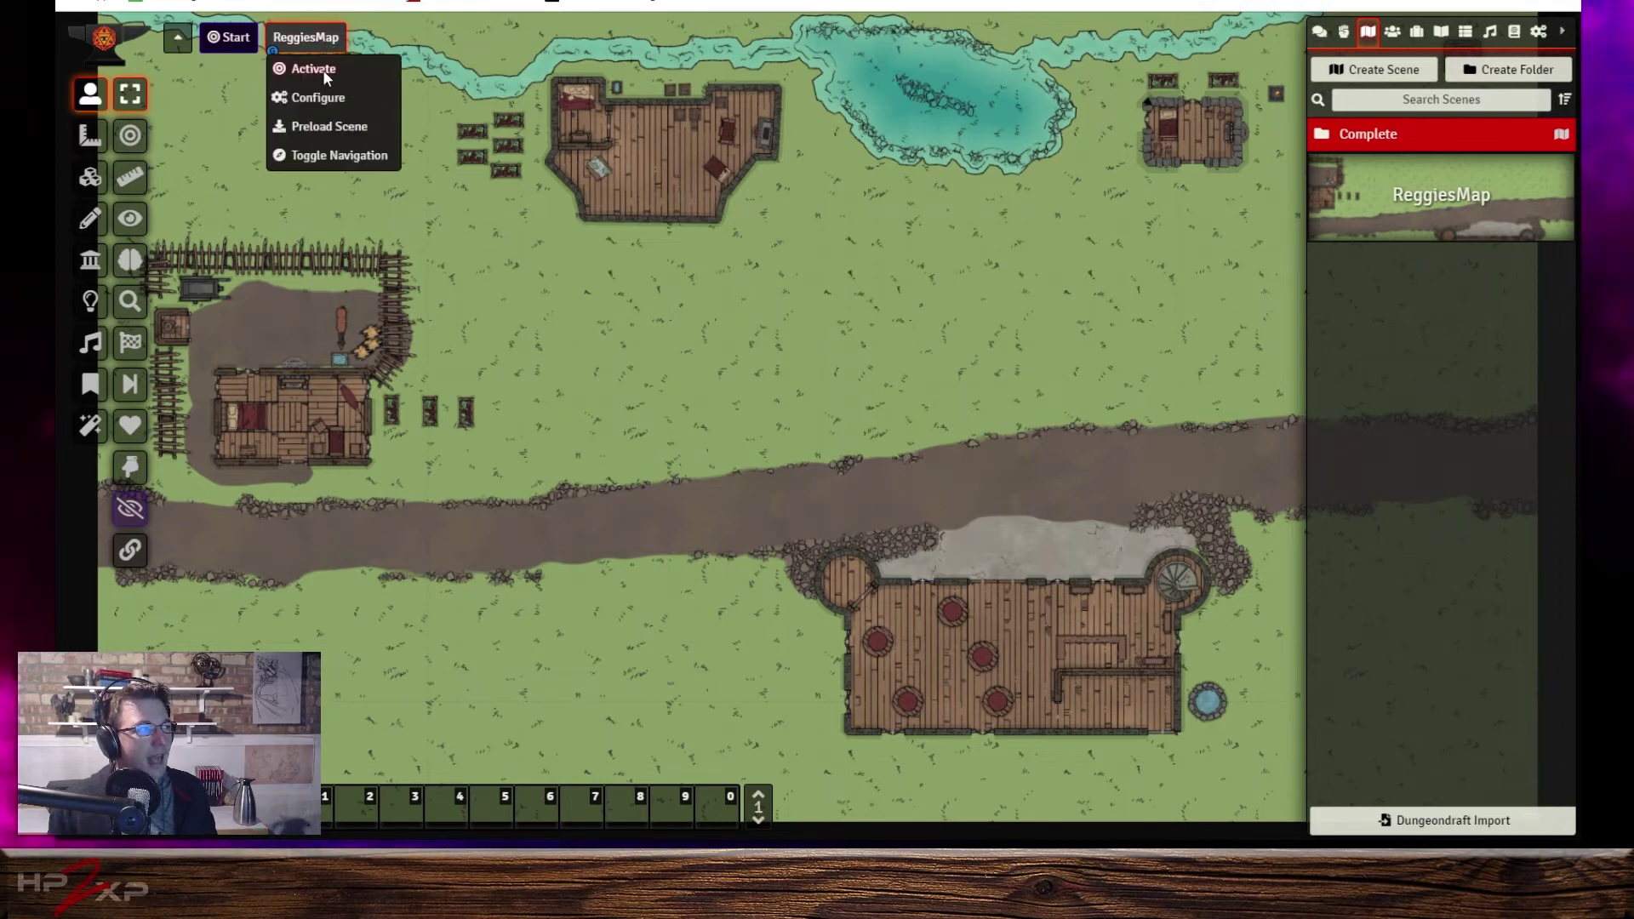
left_click(323, 71)
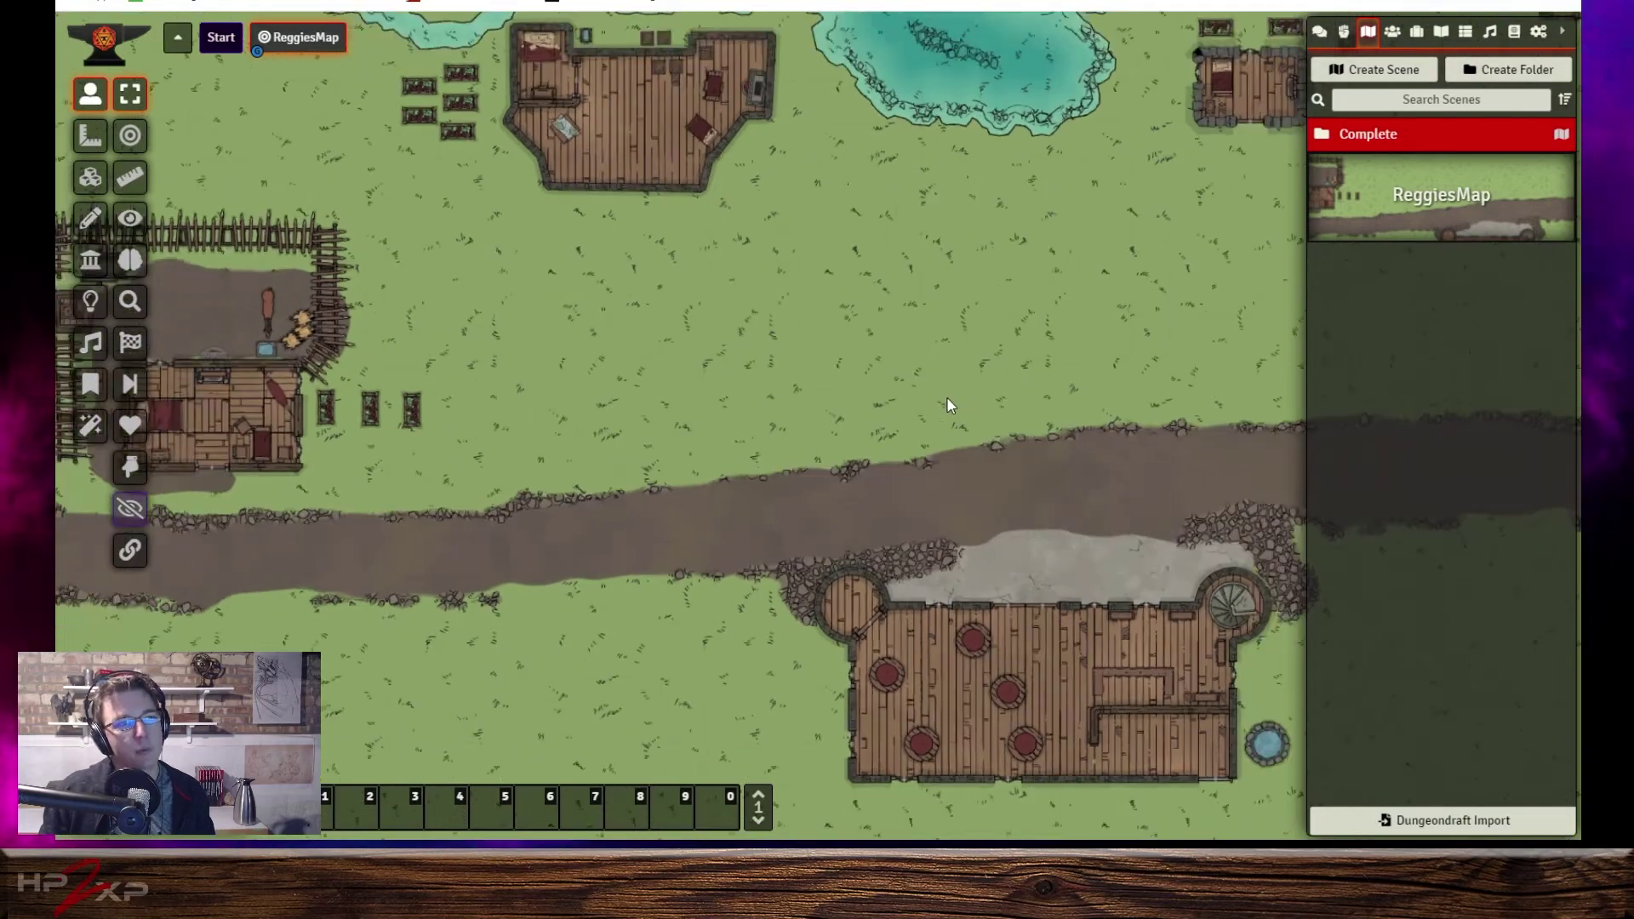
scroll(953, 407, "up", 2)
scroll(952, 407, "down", 2)
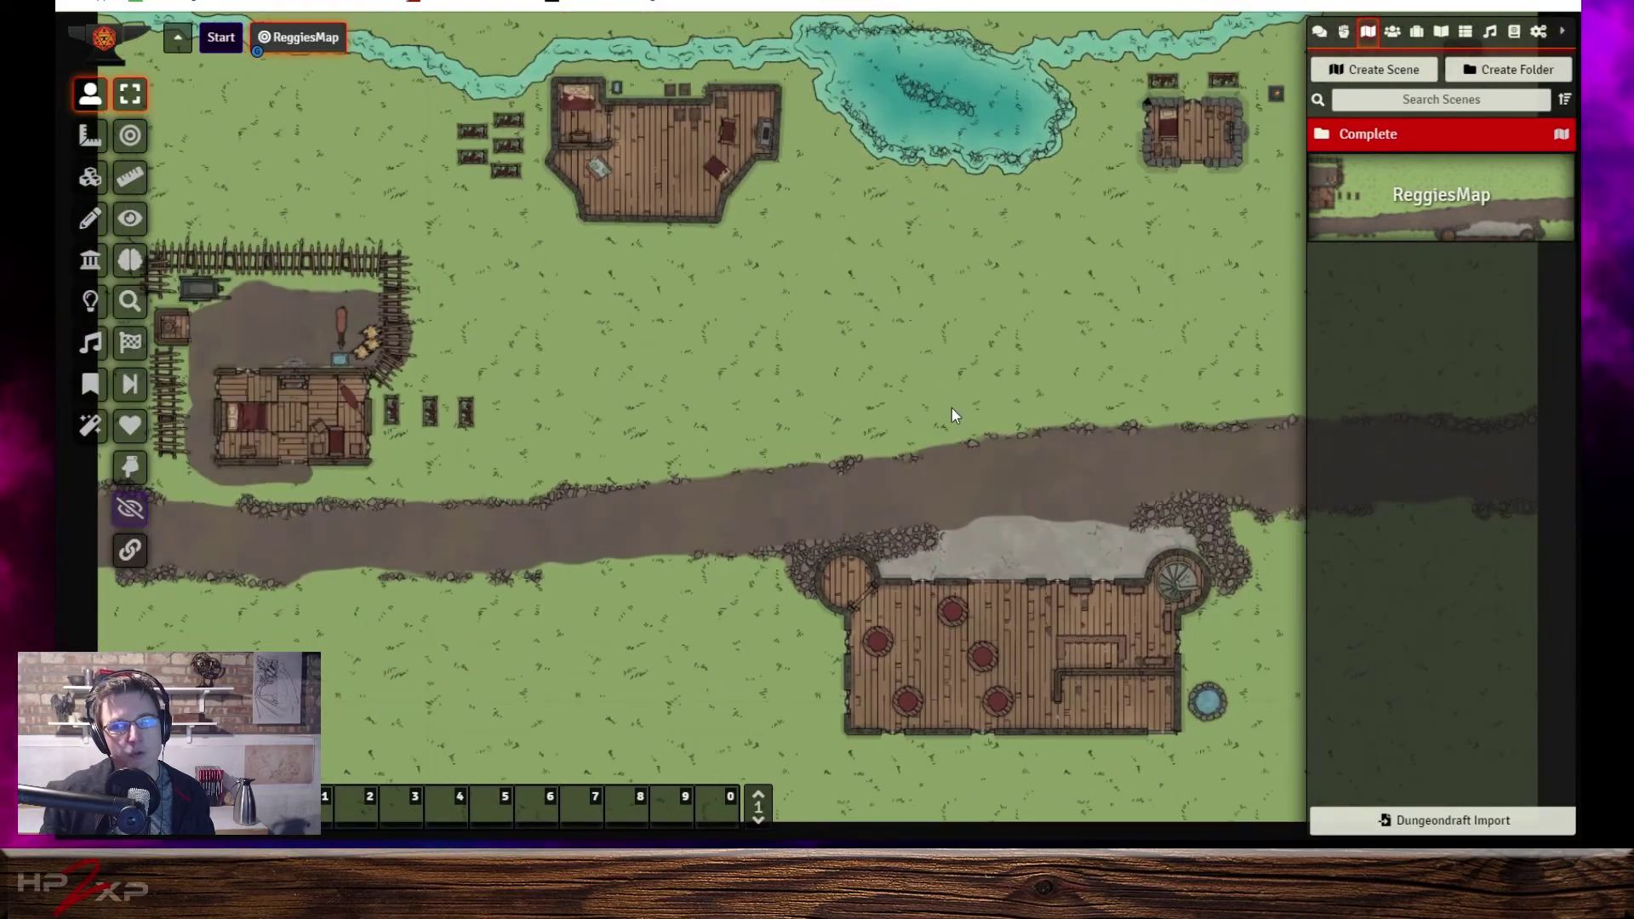
left_click_drag(1011, 415, 1065, 417)
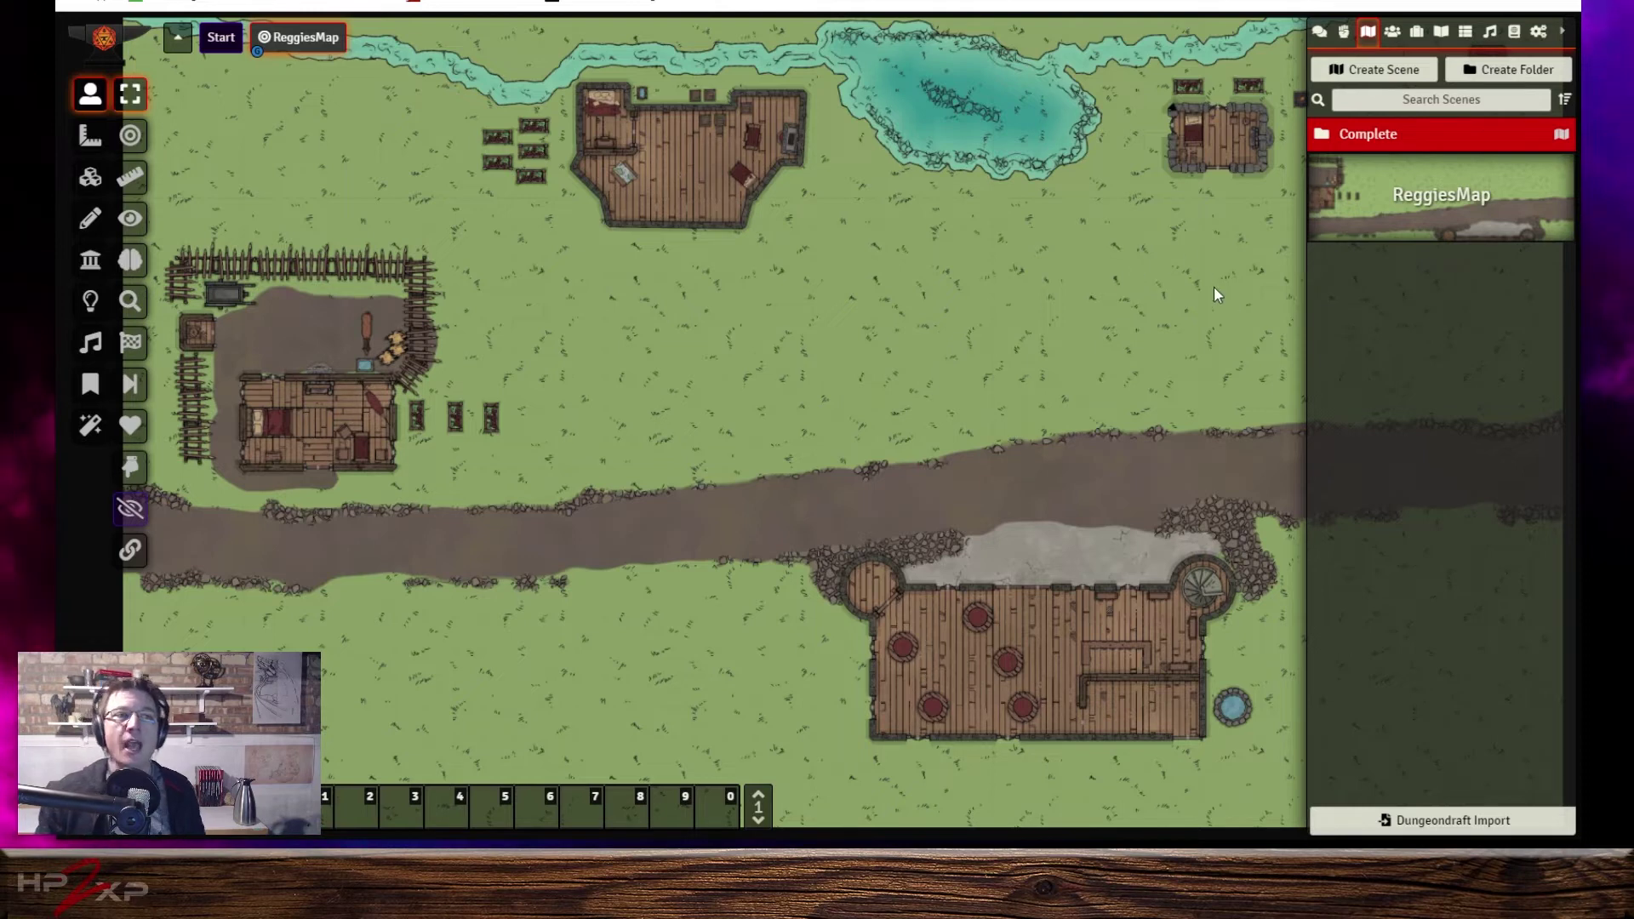
In ReggiesMap's scene configuration, toggle Token Vision and Global Illumination and restore both, and disable Fog Exploration.
right_click(1451, 215)
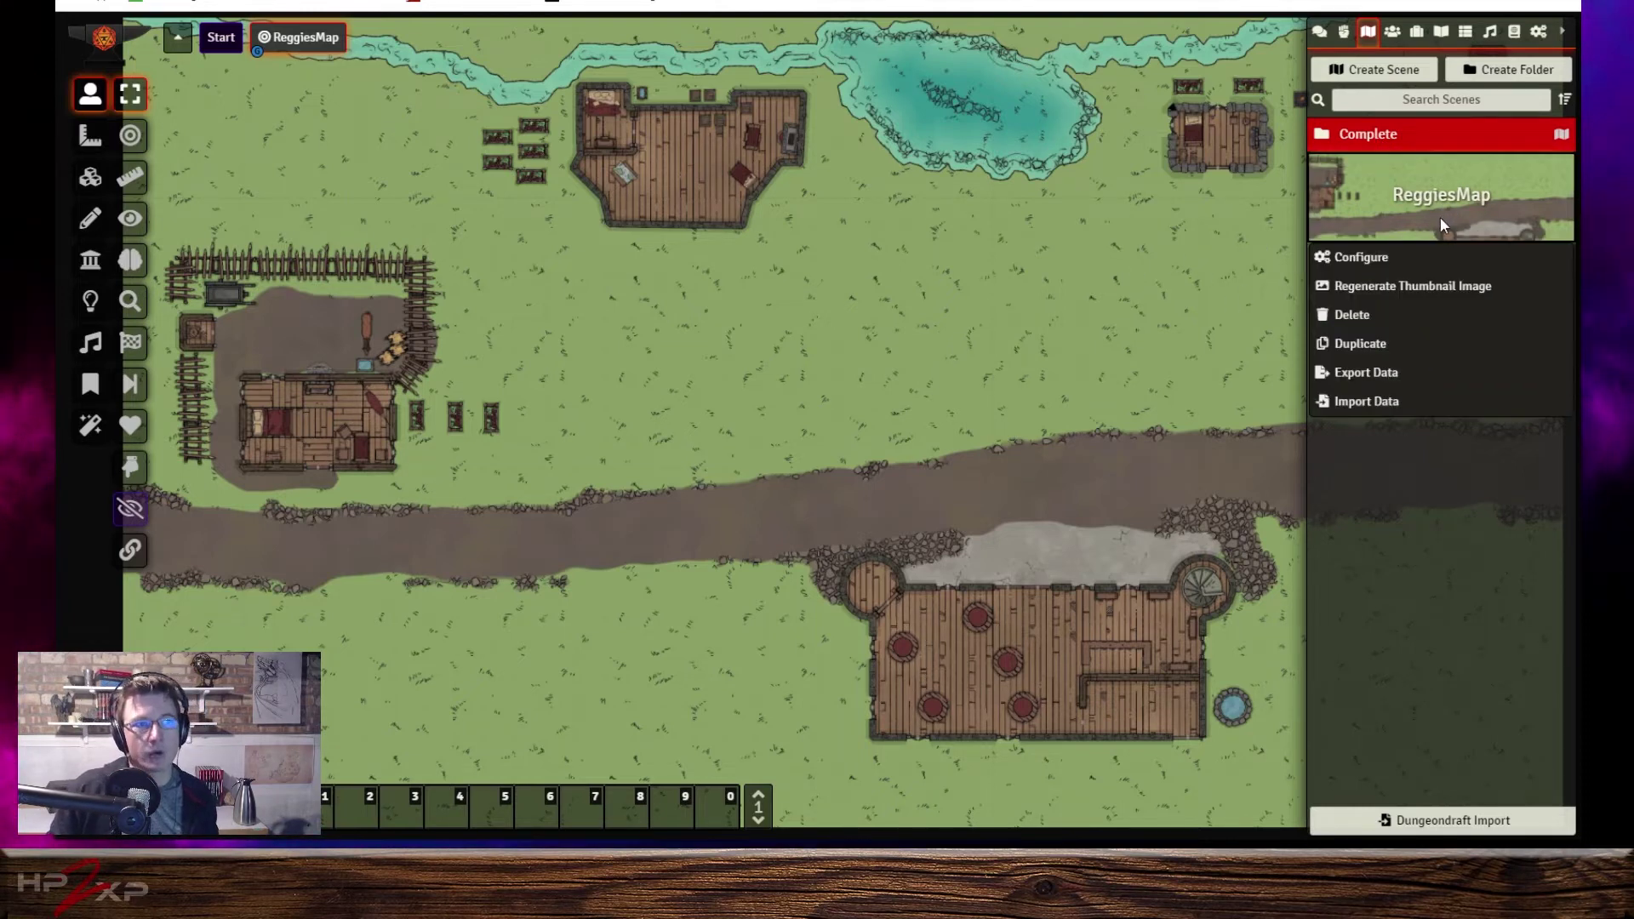
left_click(1347, 260)
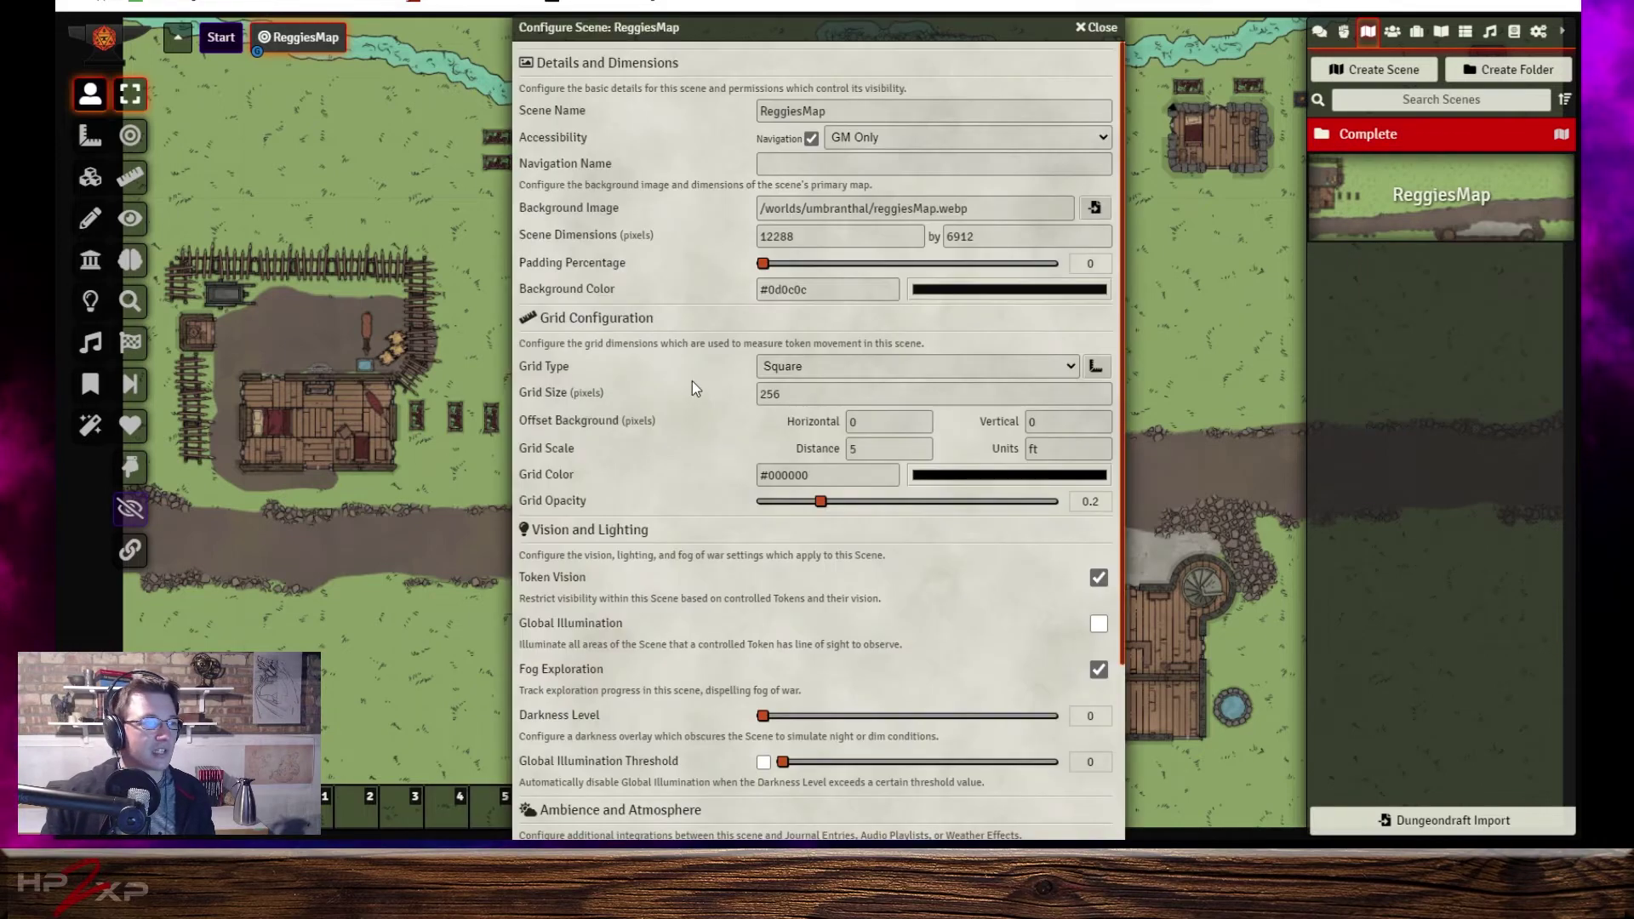
scroll(764, 553, "down", 2)
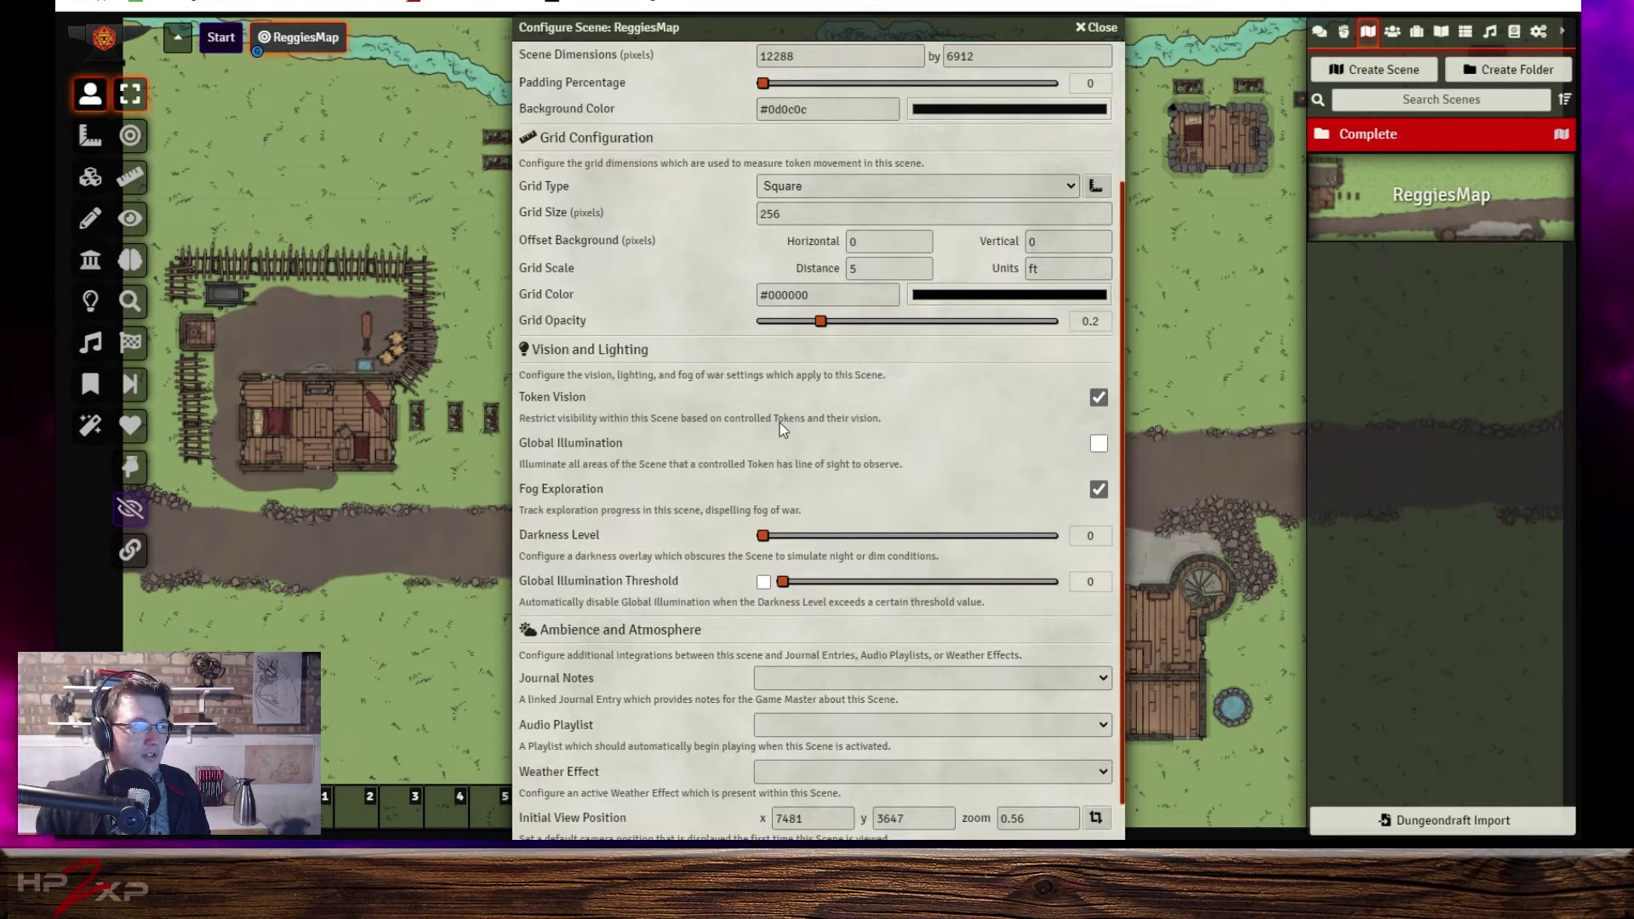
left_click(1099, 399)
left_click(1099, 399)
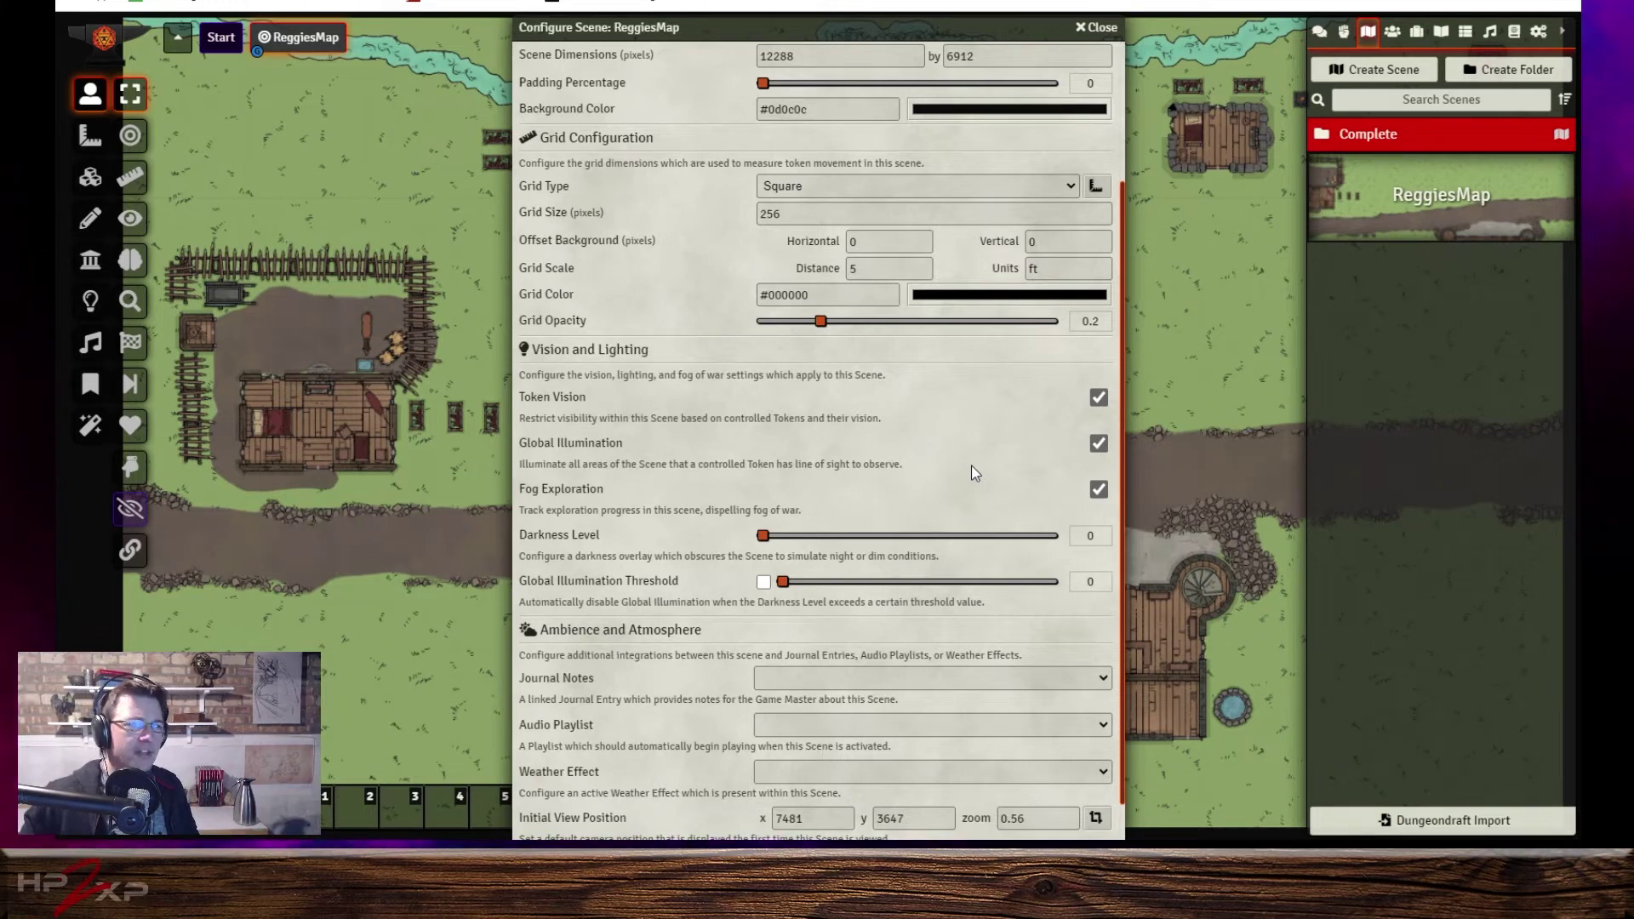
left_click(1099, 444)
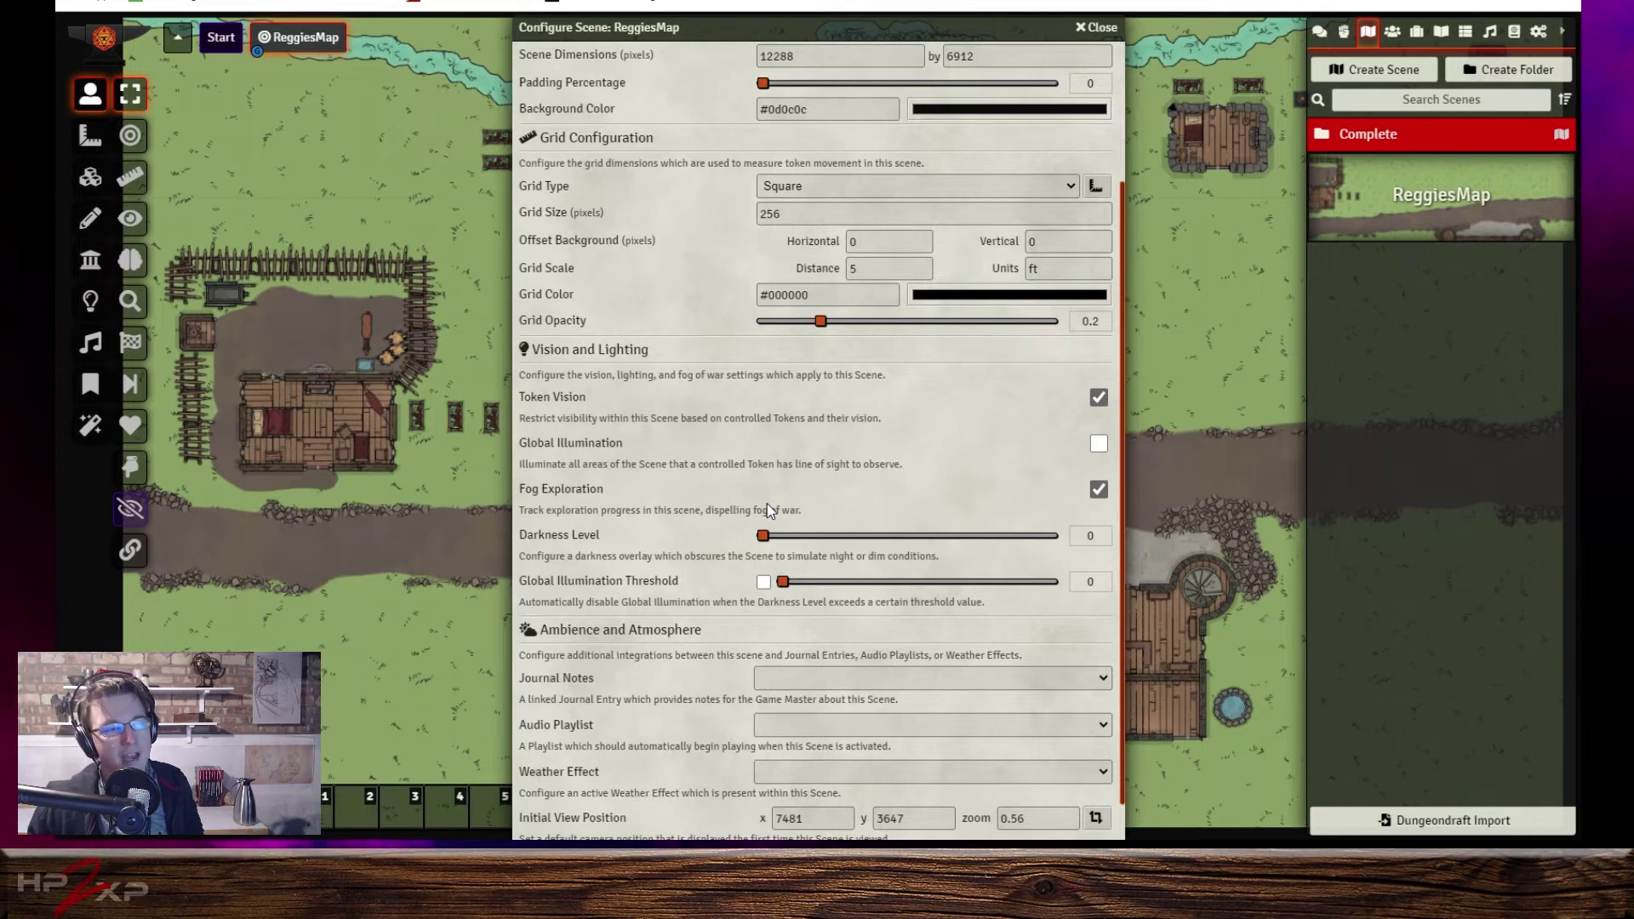
left_click(1099, 490)
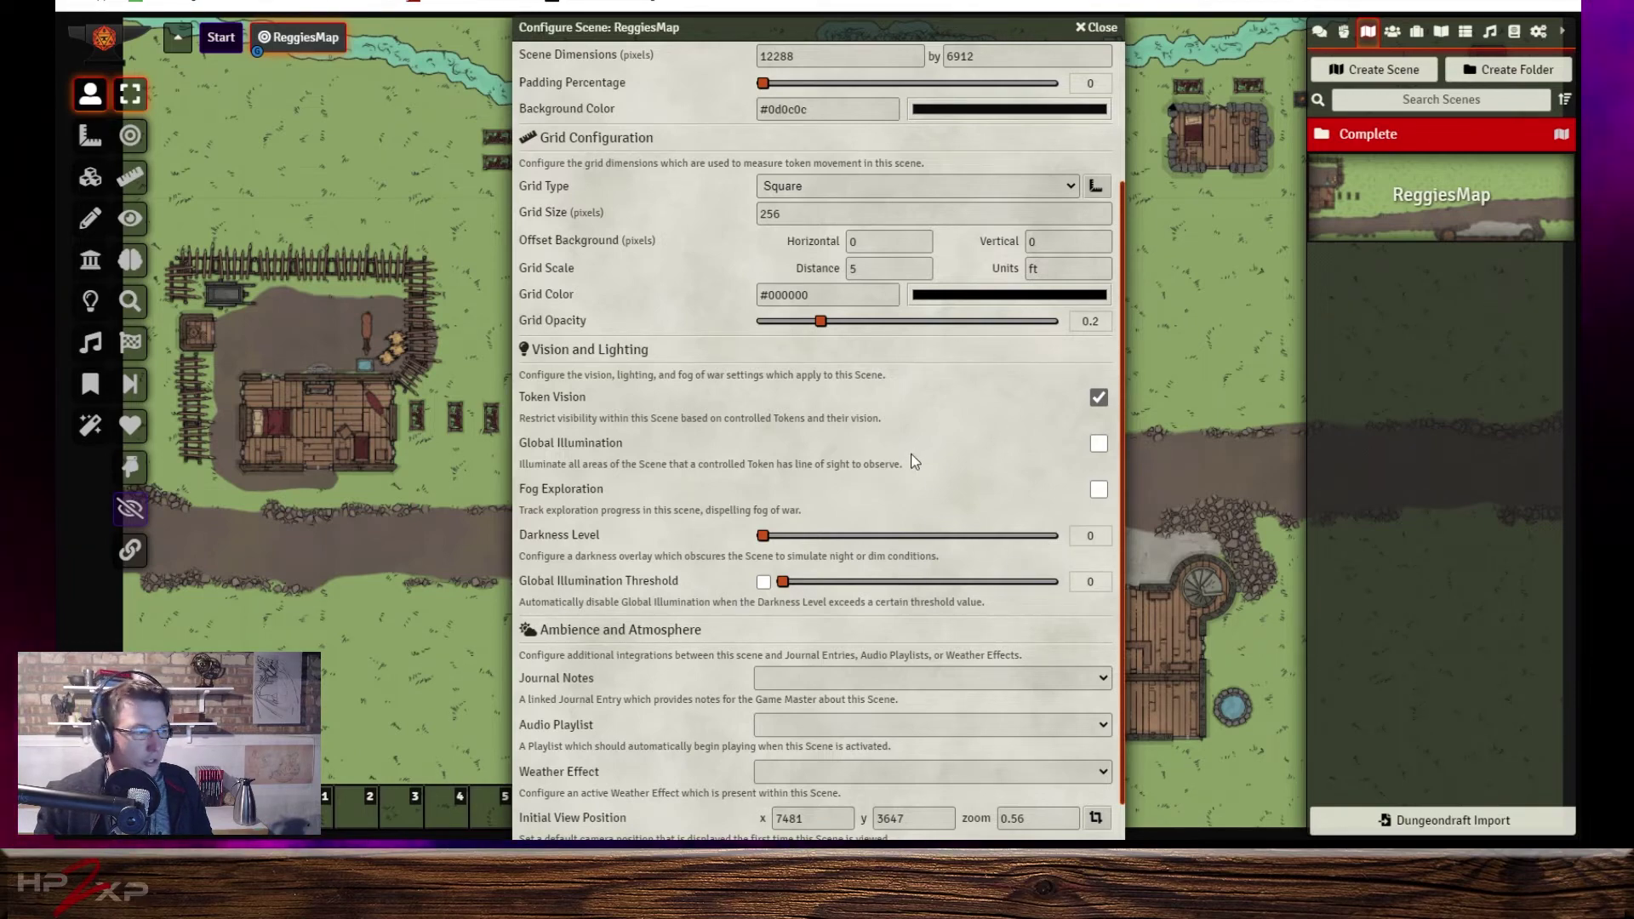
Set ReggiesMap's weather effect to Clouds and save the scene configuration.
scroll(914, 461, "down", 1)
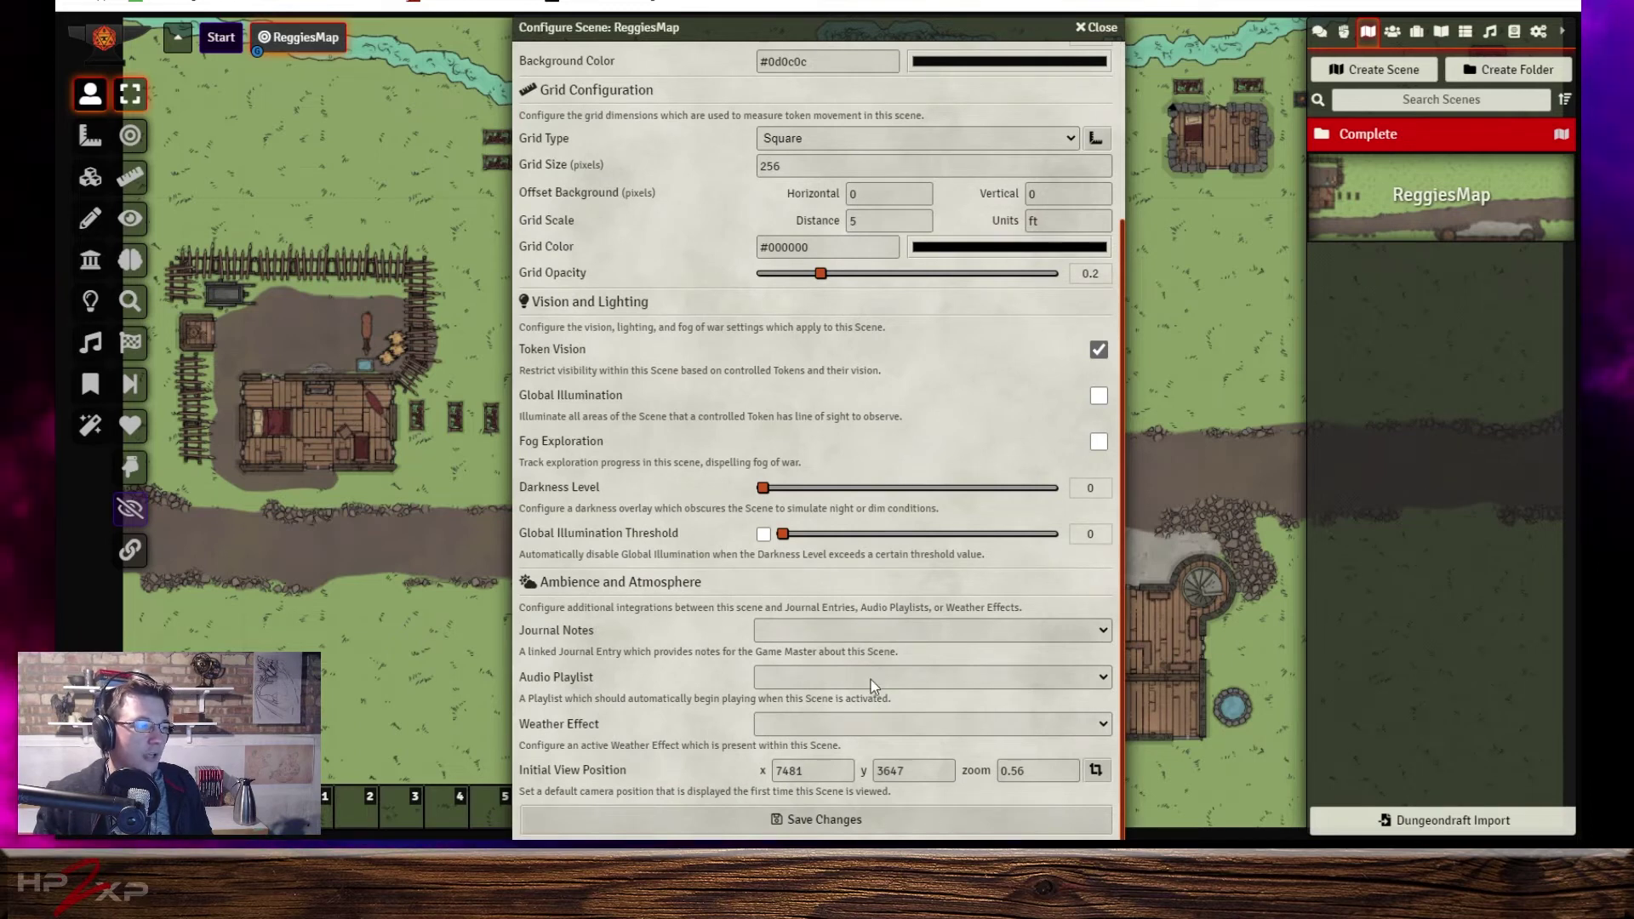
left_click(907, 727)
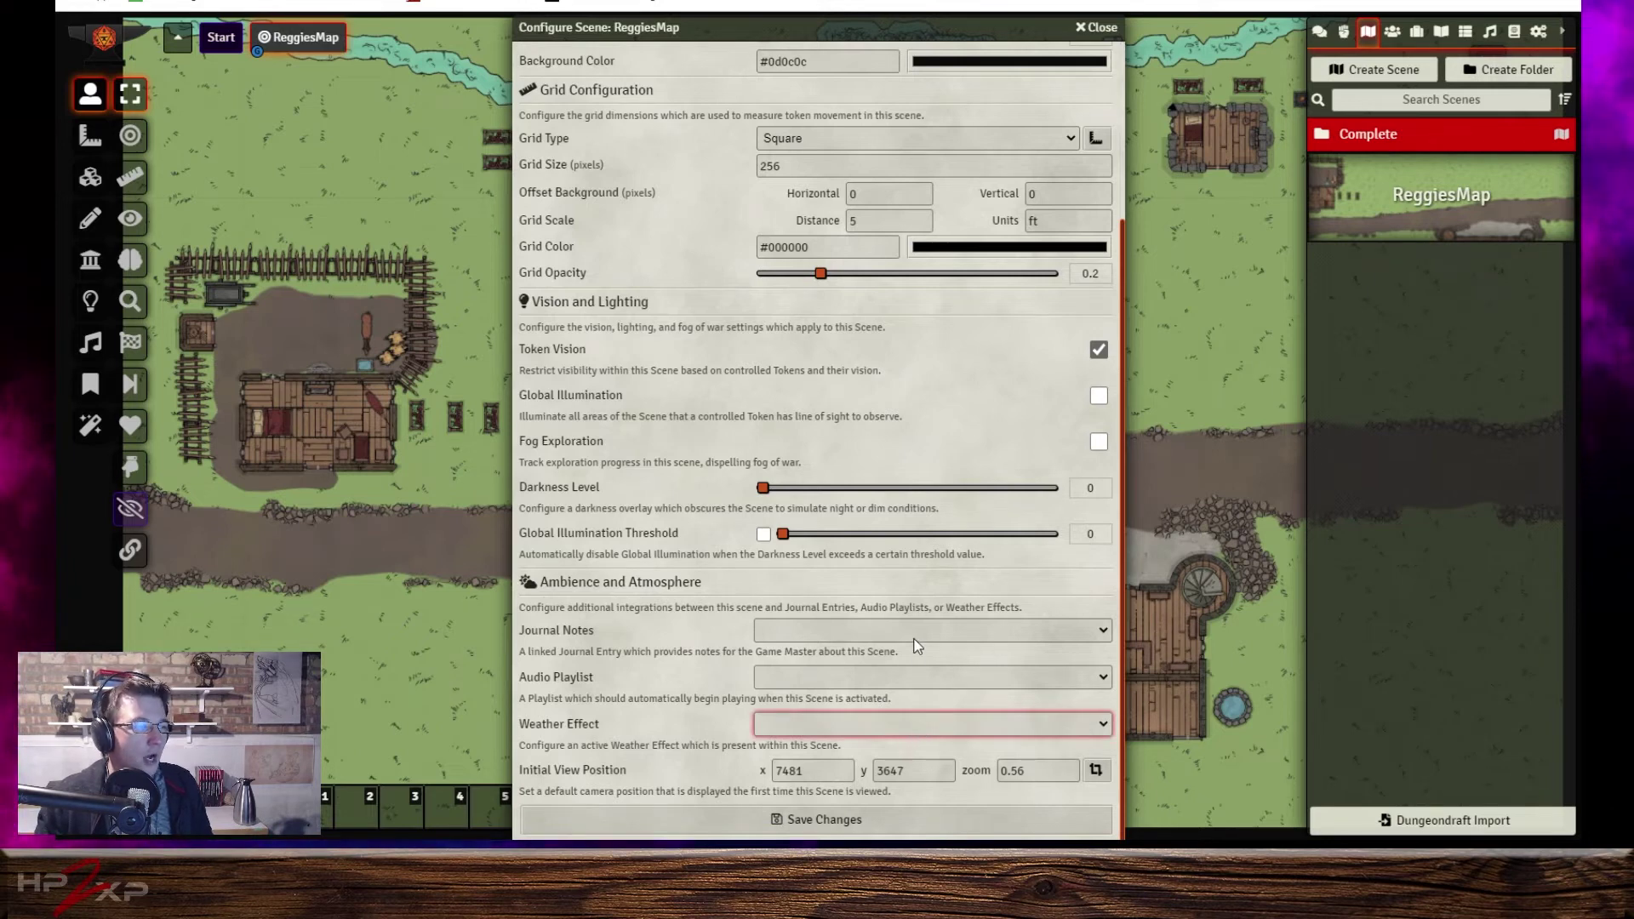
left_click(906, 612)
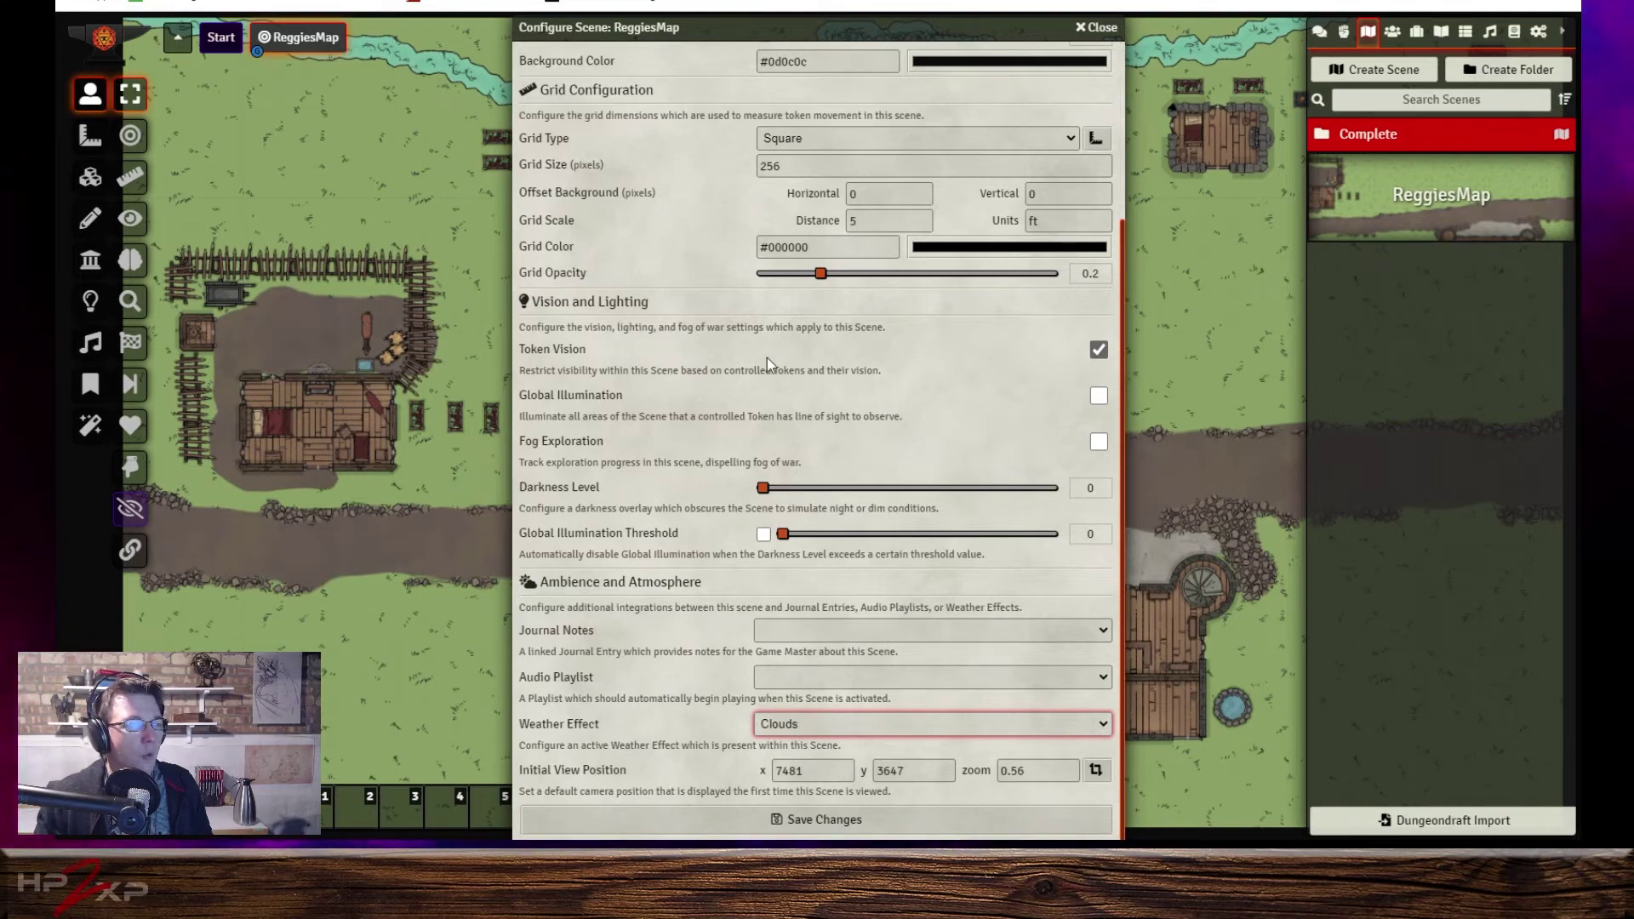
left_click(849, 819)
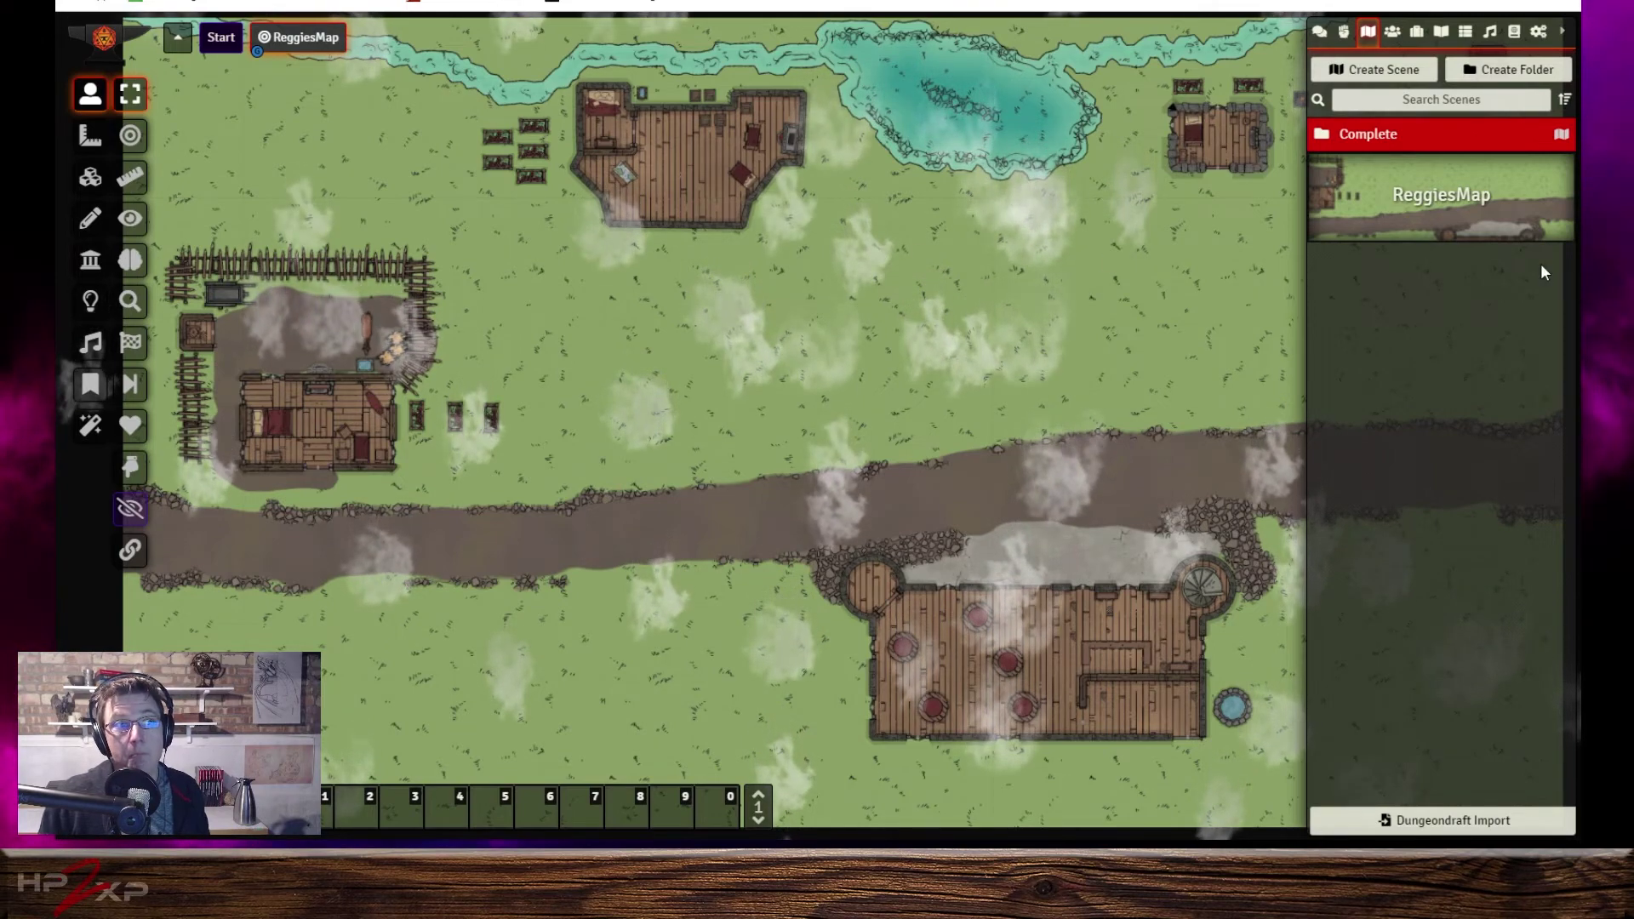
Clear ReggiesMap's weather effect by choosing the blank option and save the scene configuration.
left_click(1508, 196)
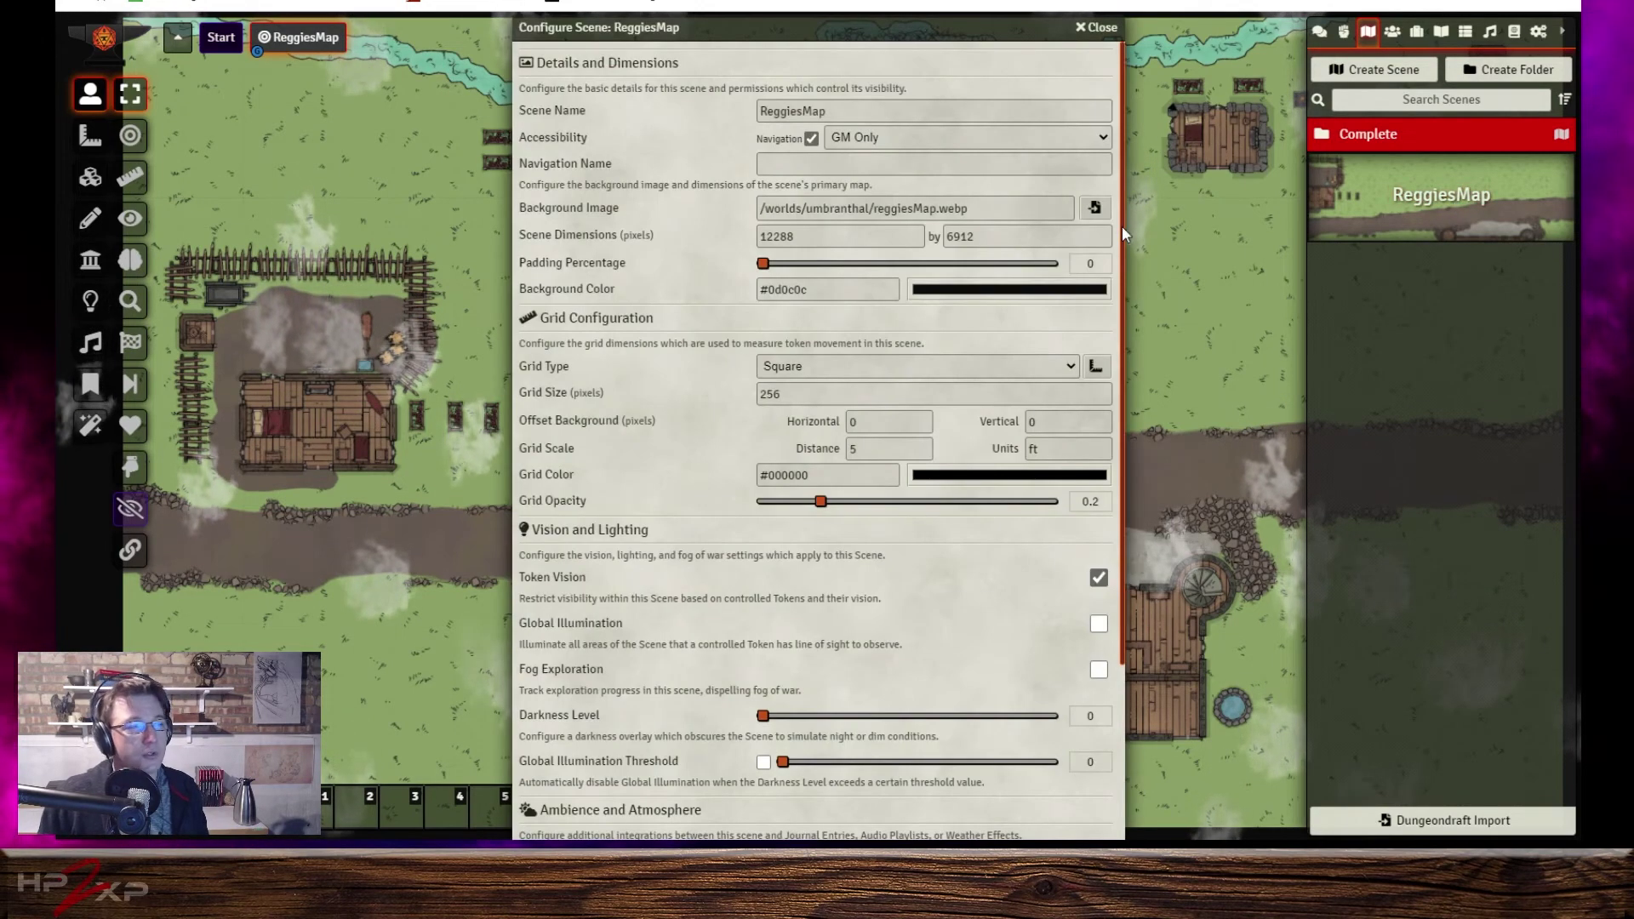
scroll(707, 604, "down", 3)
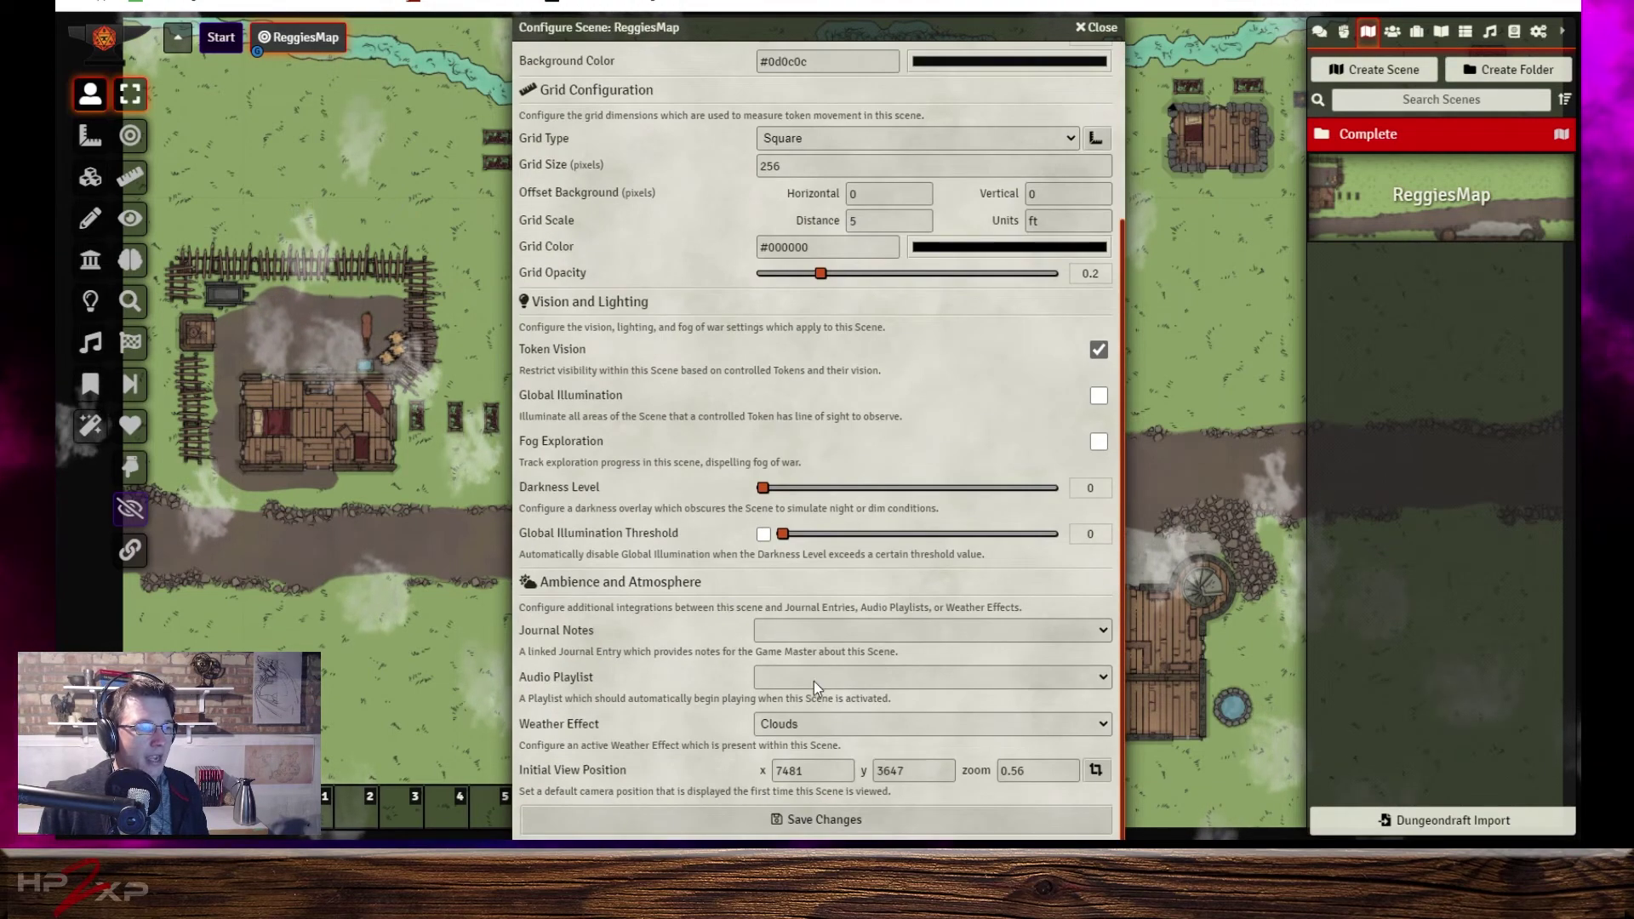
left_click(971, 730)
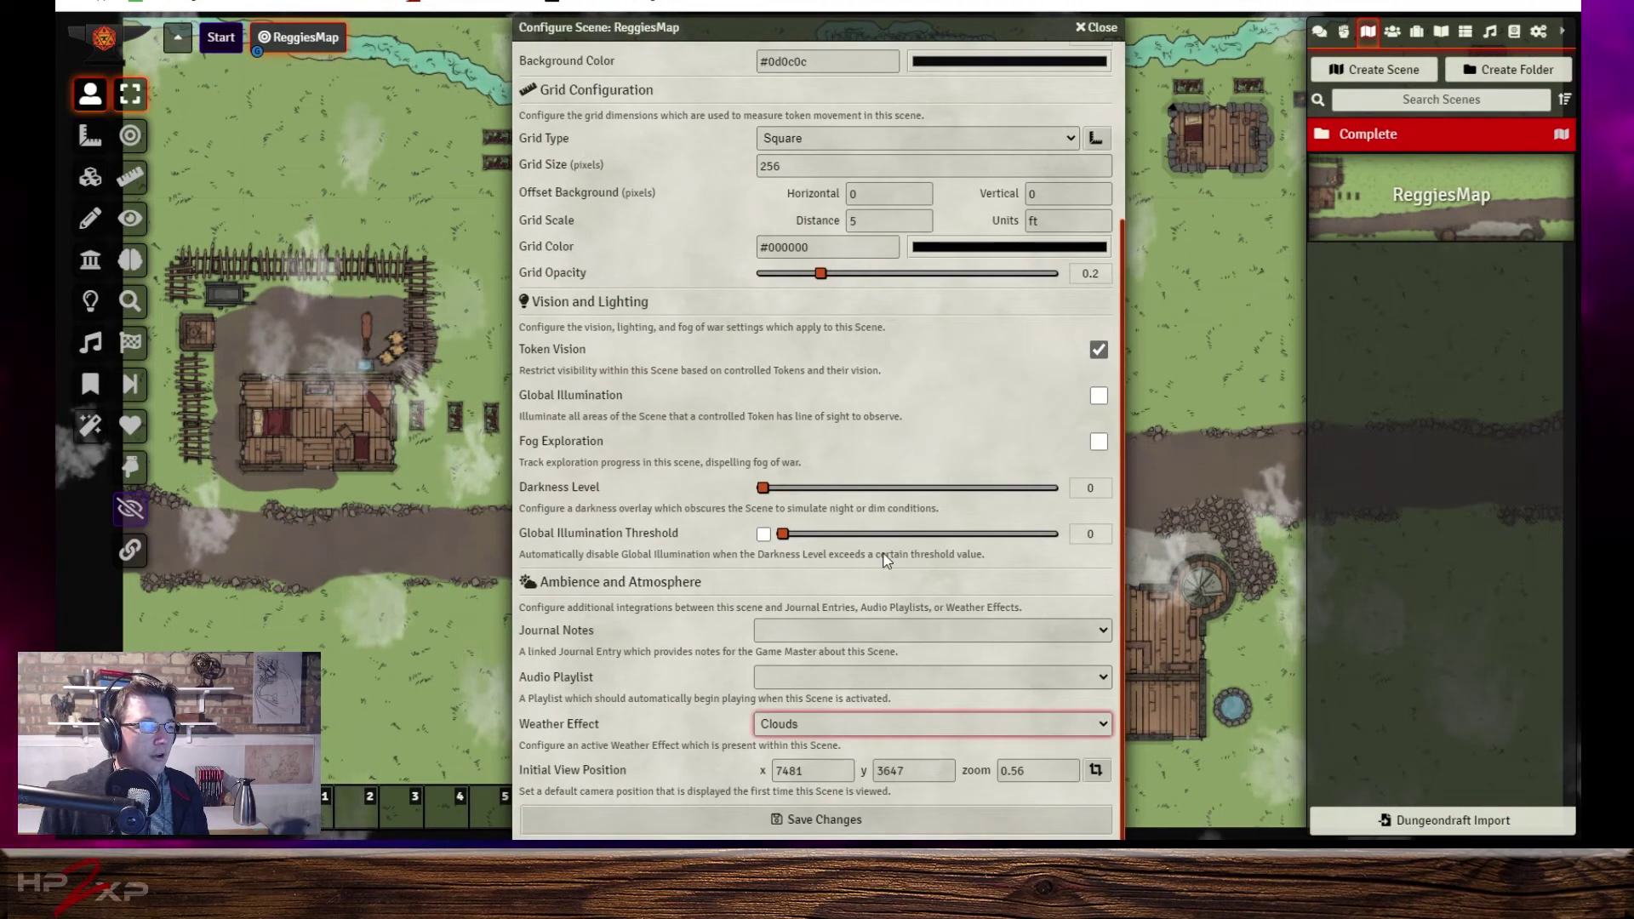
key("Up")
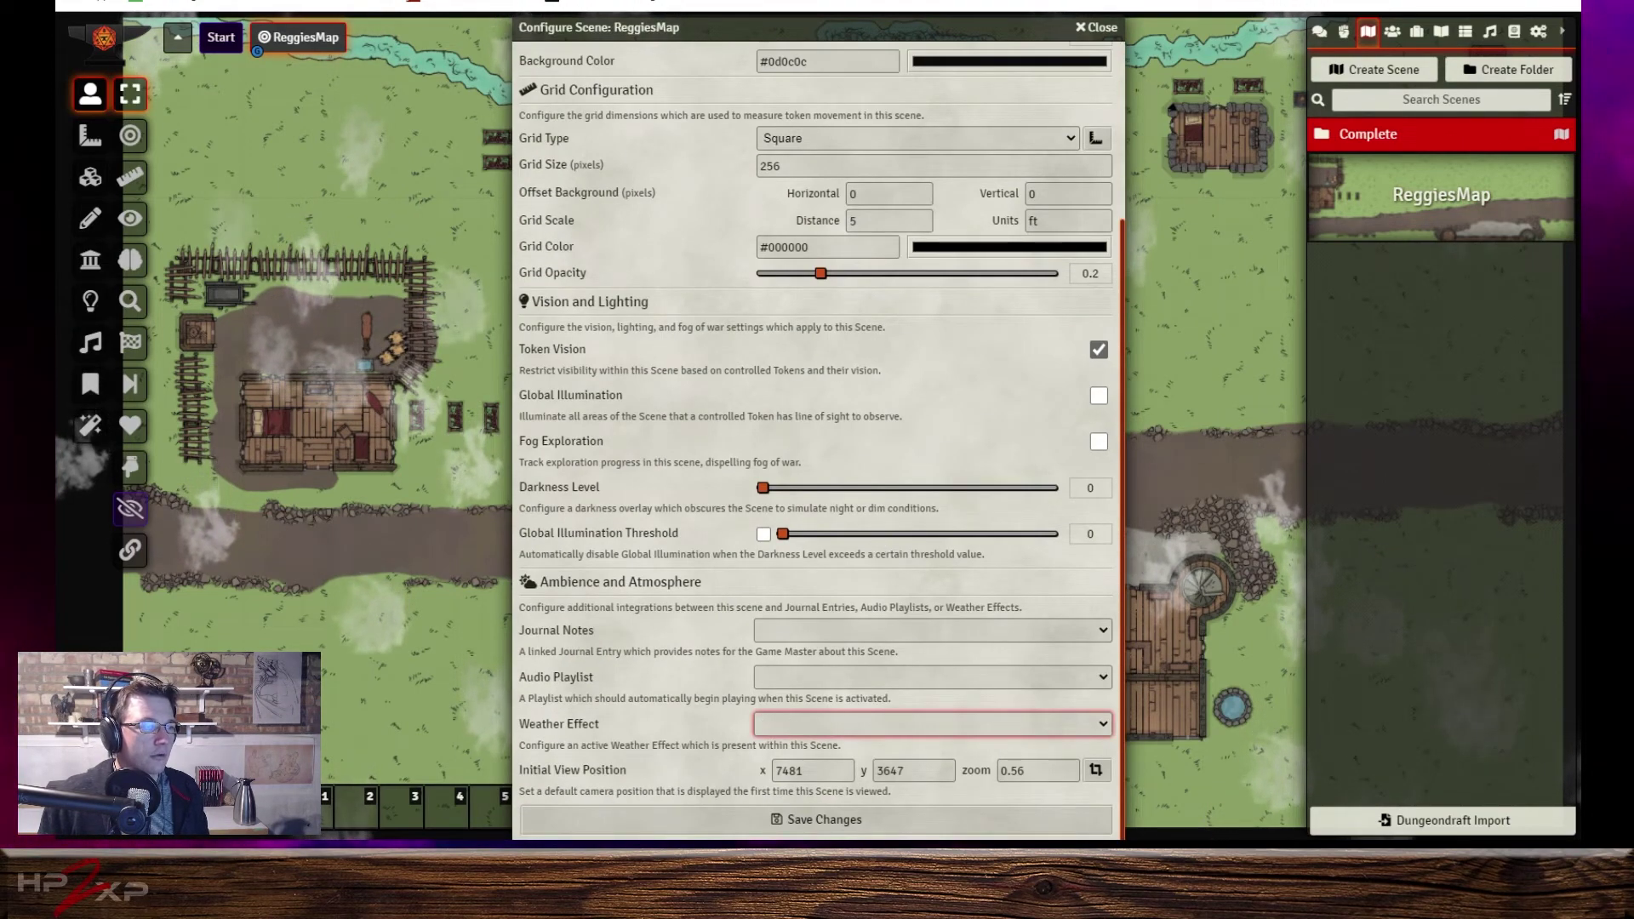
left_click(950, 817)
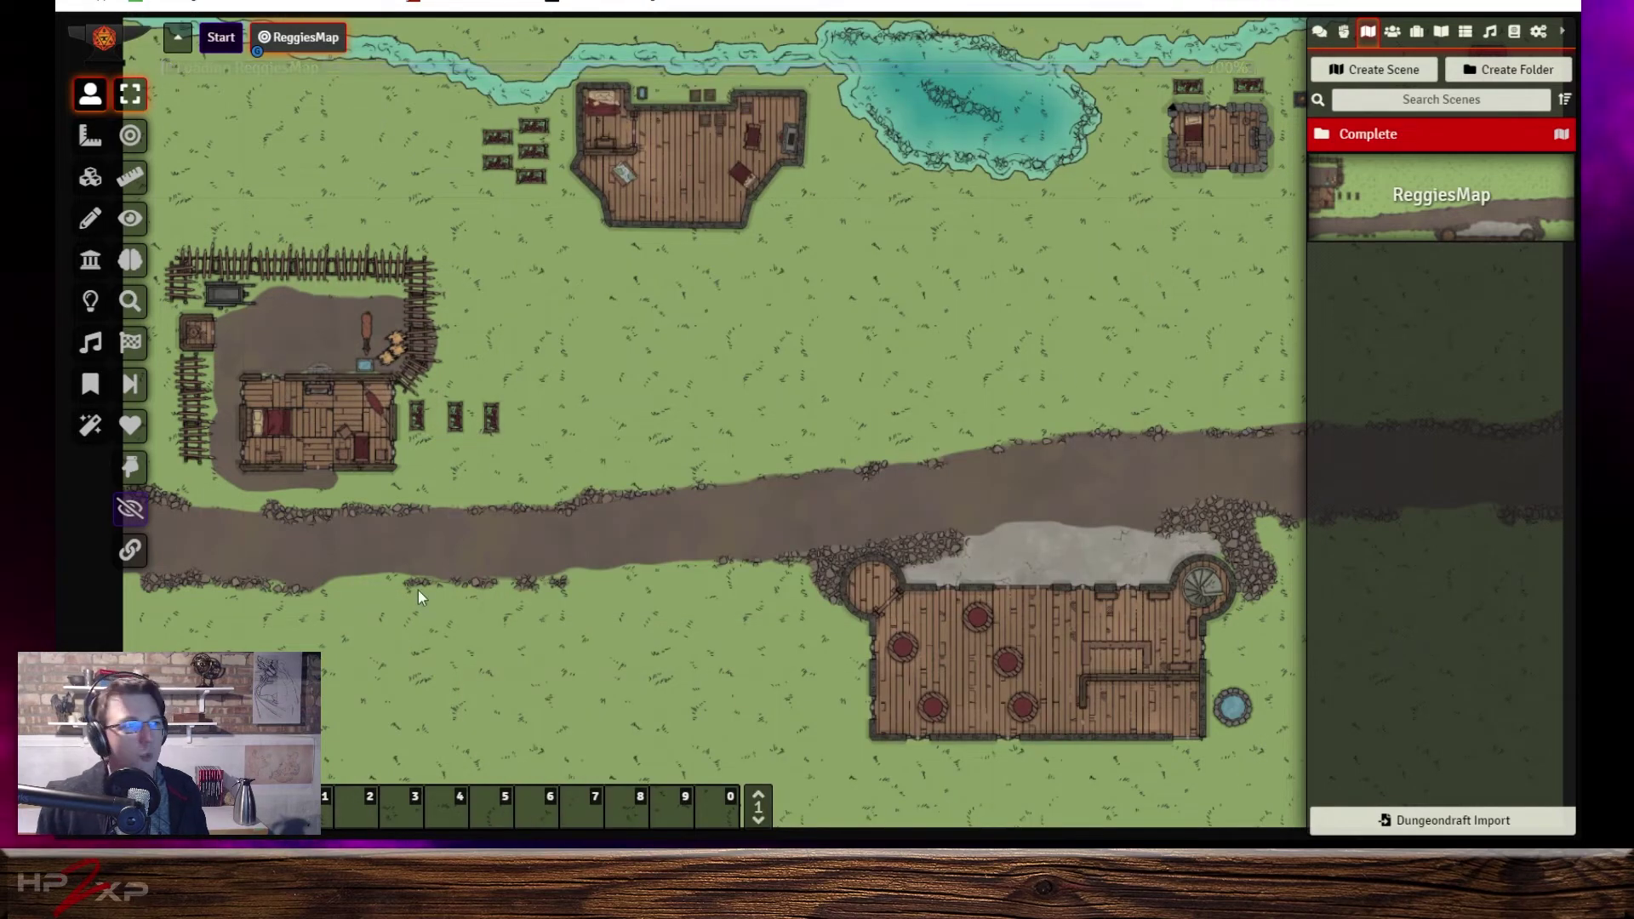
Change ReggiesMap's grid type to Hexagonal Rows - Odd, save the scene configuration and inspect the grid on the map.
scroll(803, 381, "up", 3)
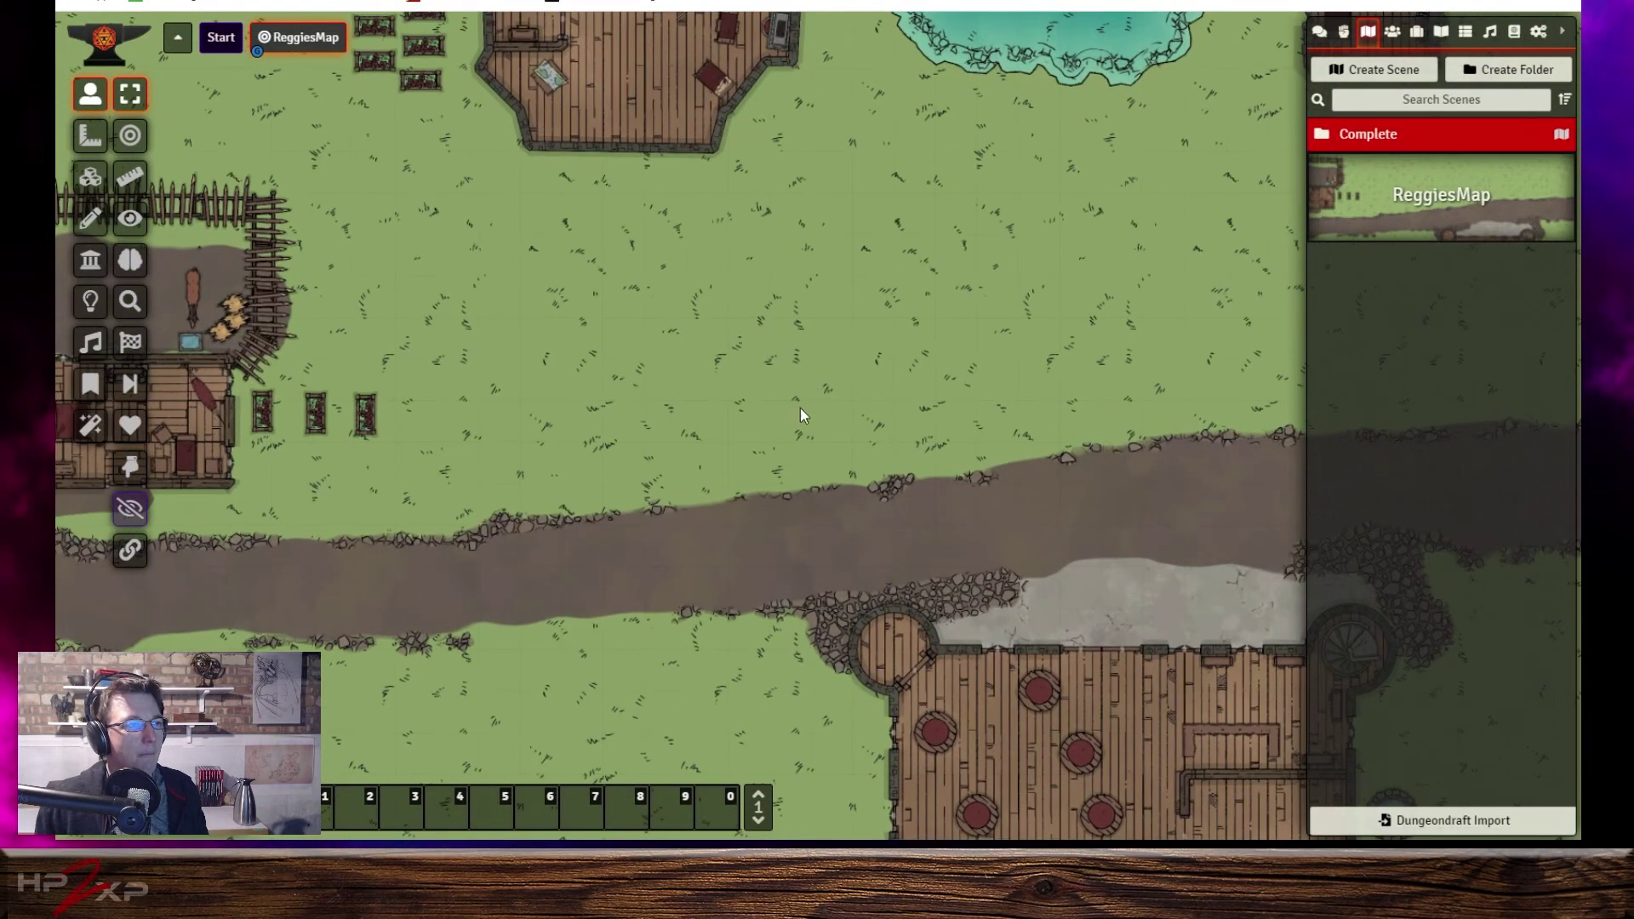
scroll(800, 415, "up", 4)
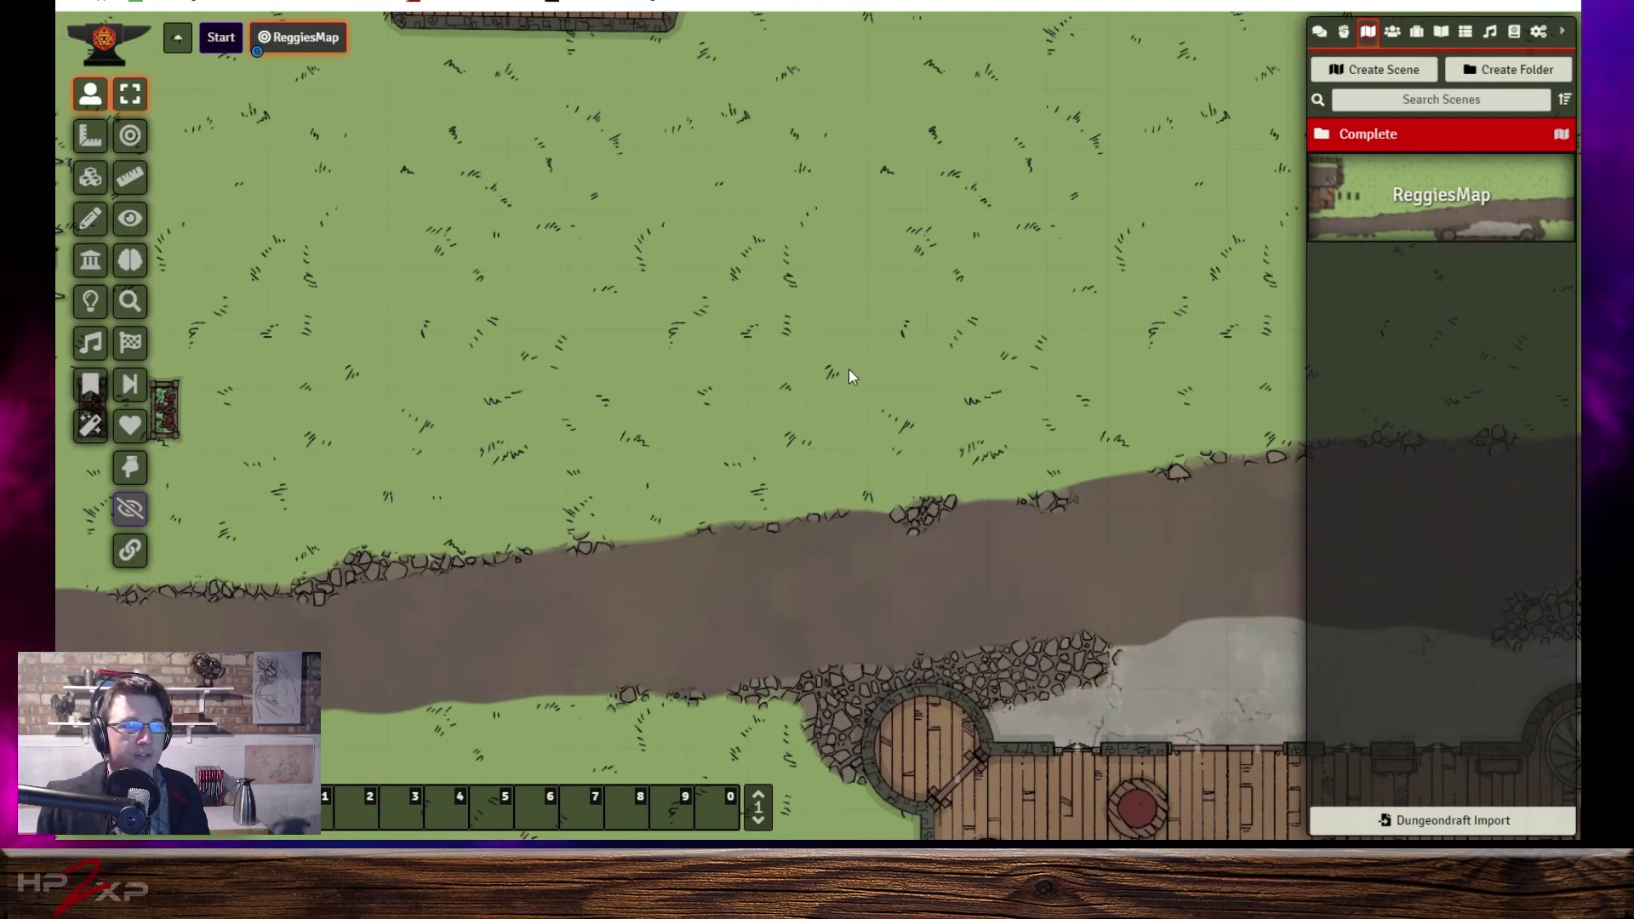
scroll(849, 367, "down", 5)
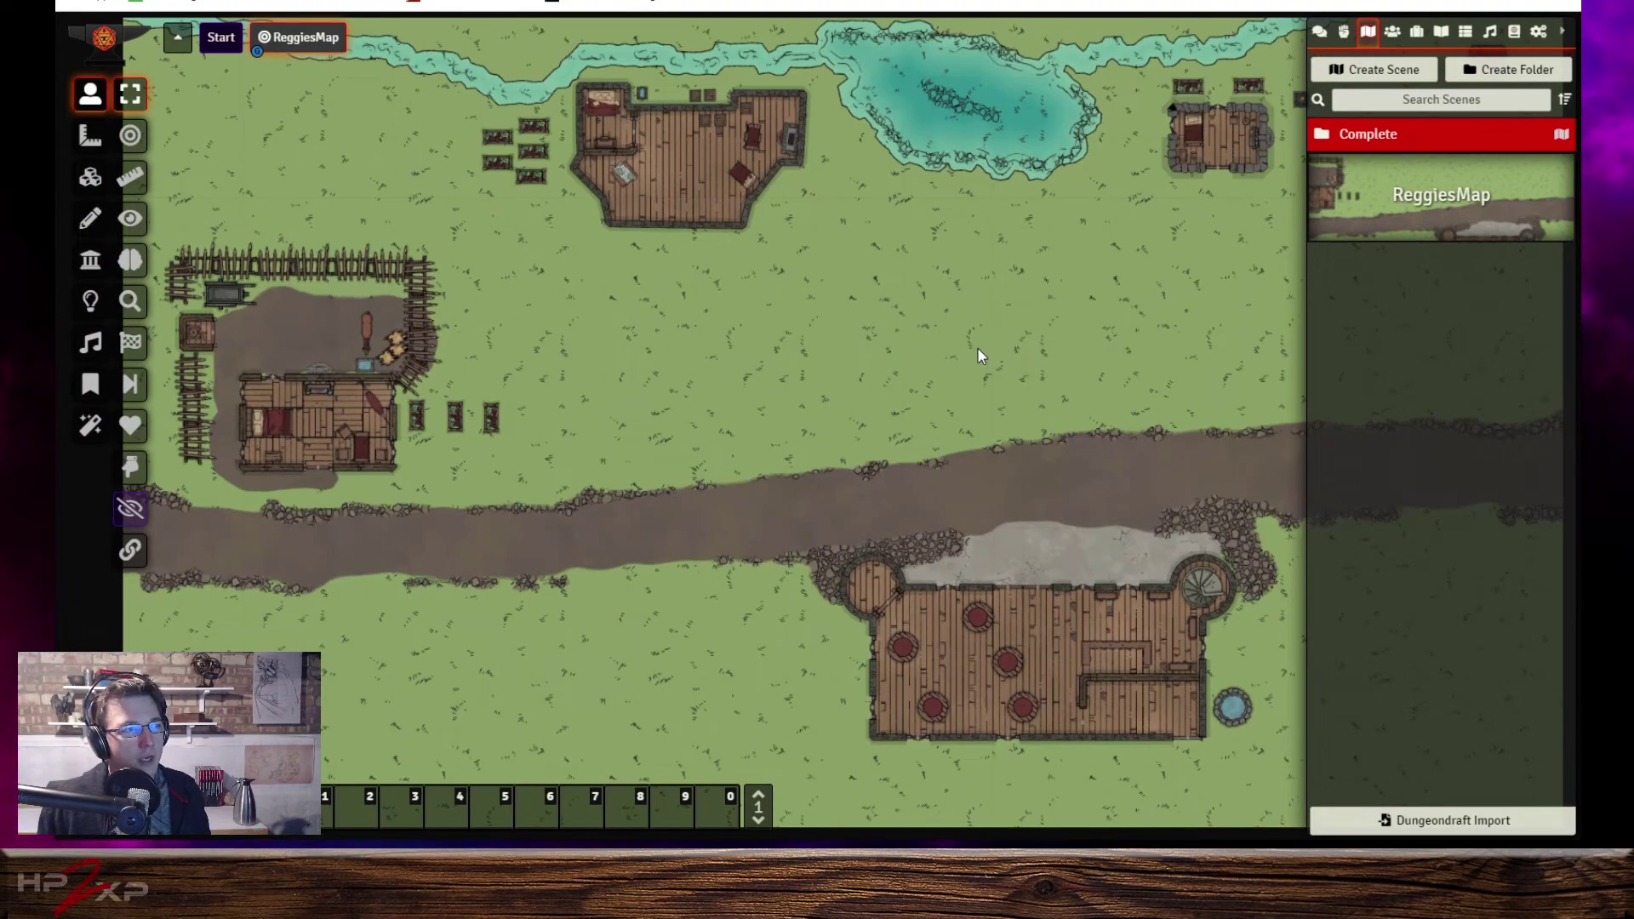
left_click_drag(977, 347, 902, 327)
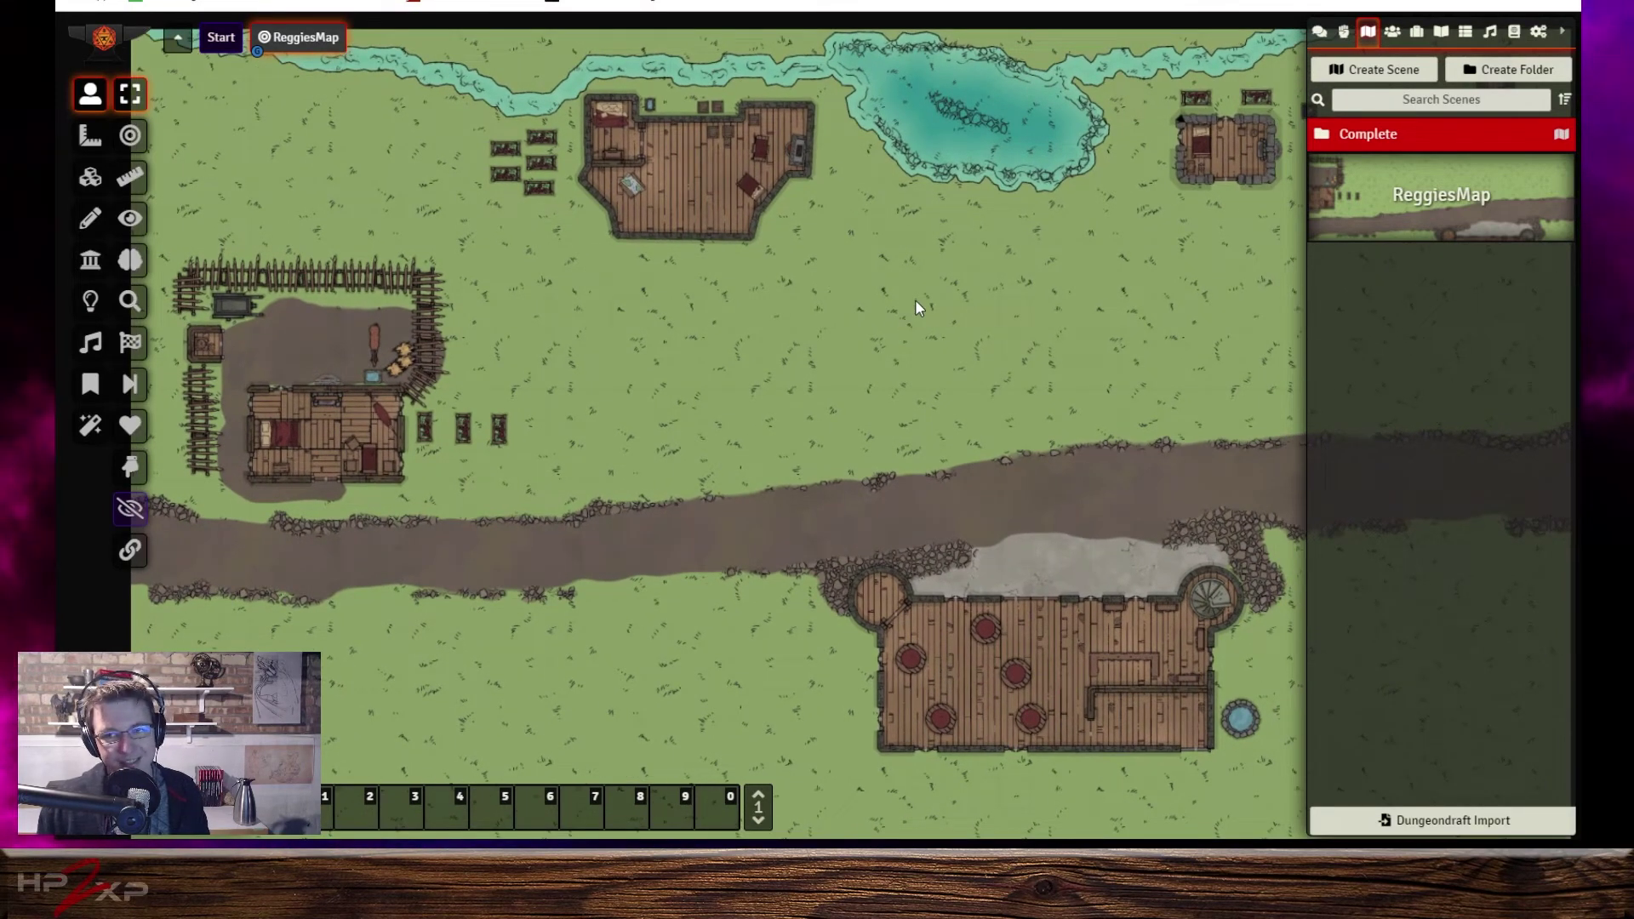
left_click(1449, 196)
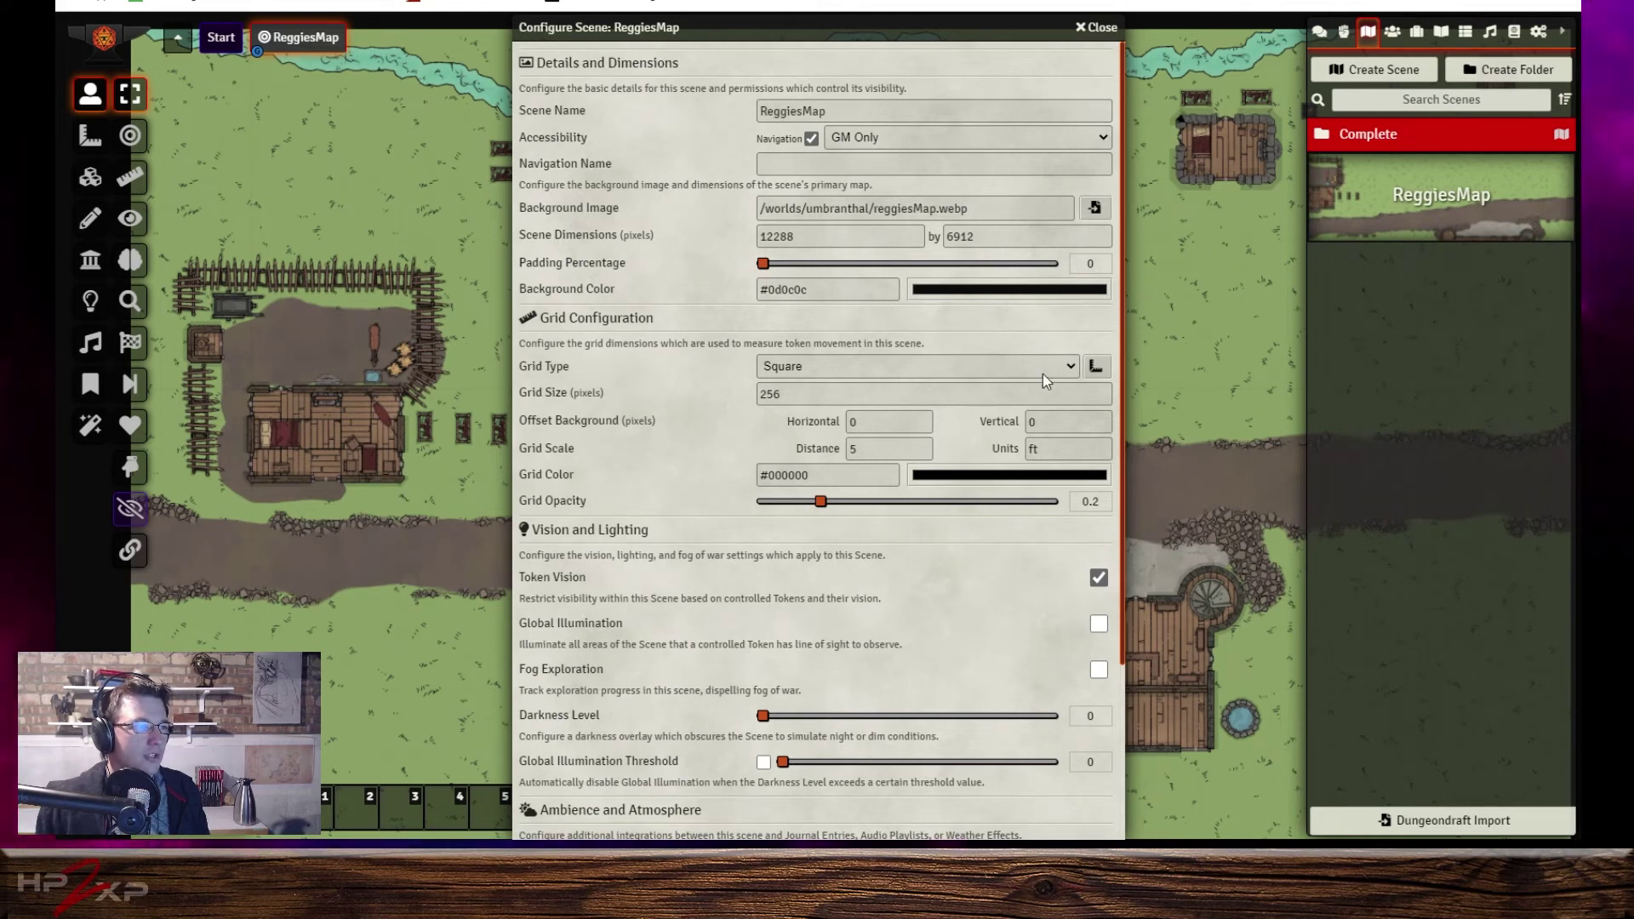
left_click(1071, 366)
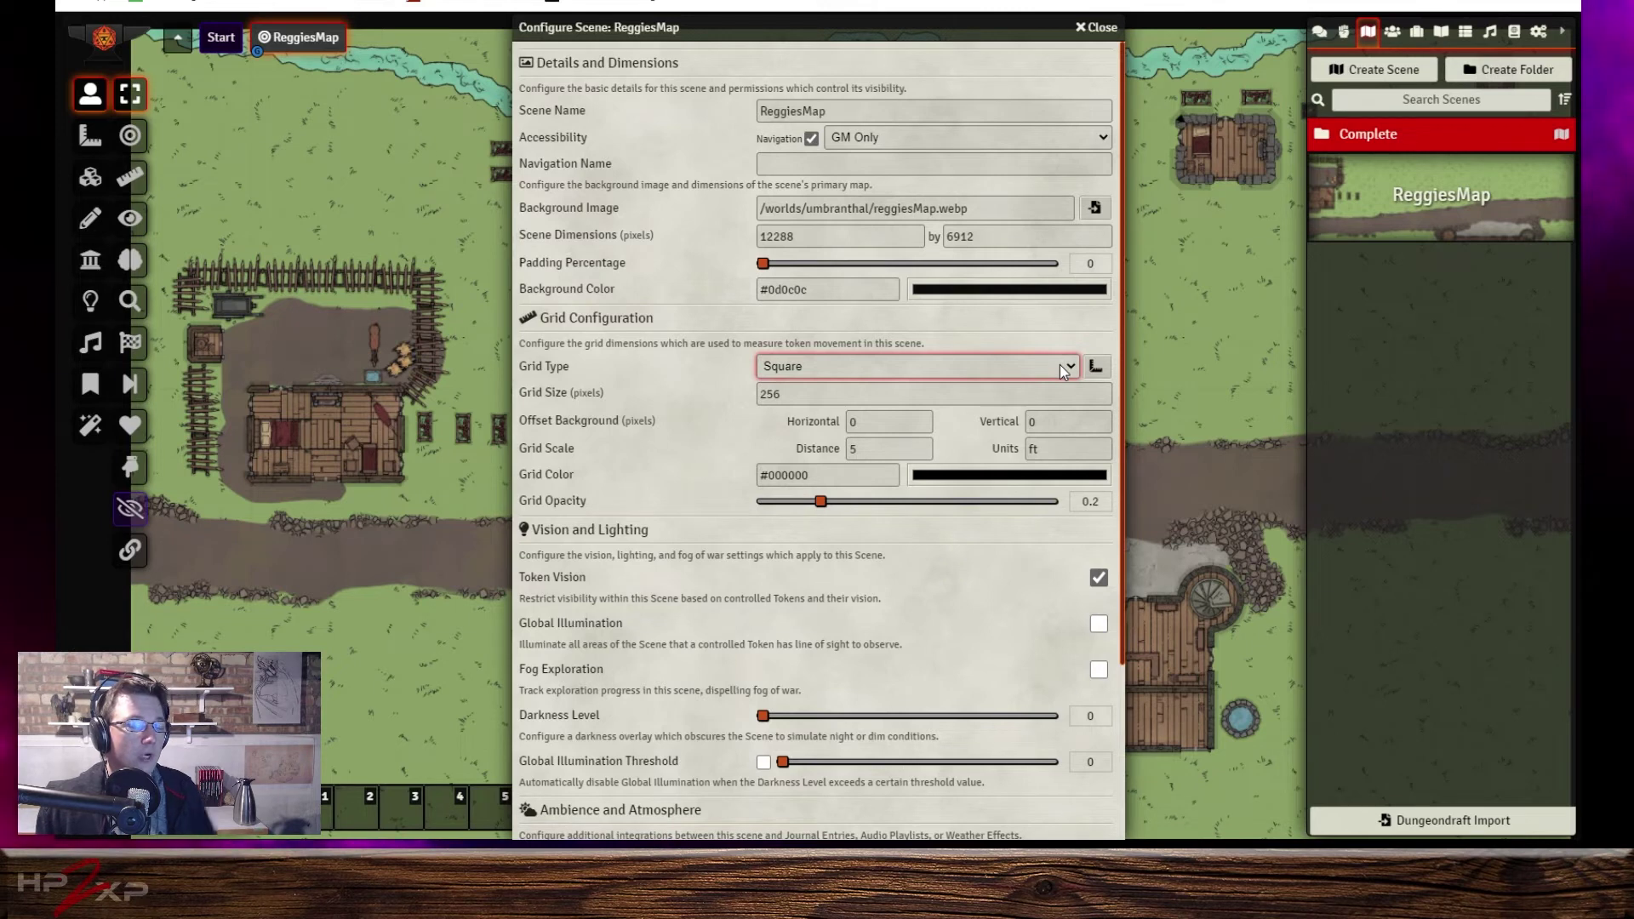
left_click(1019, 424)
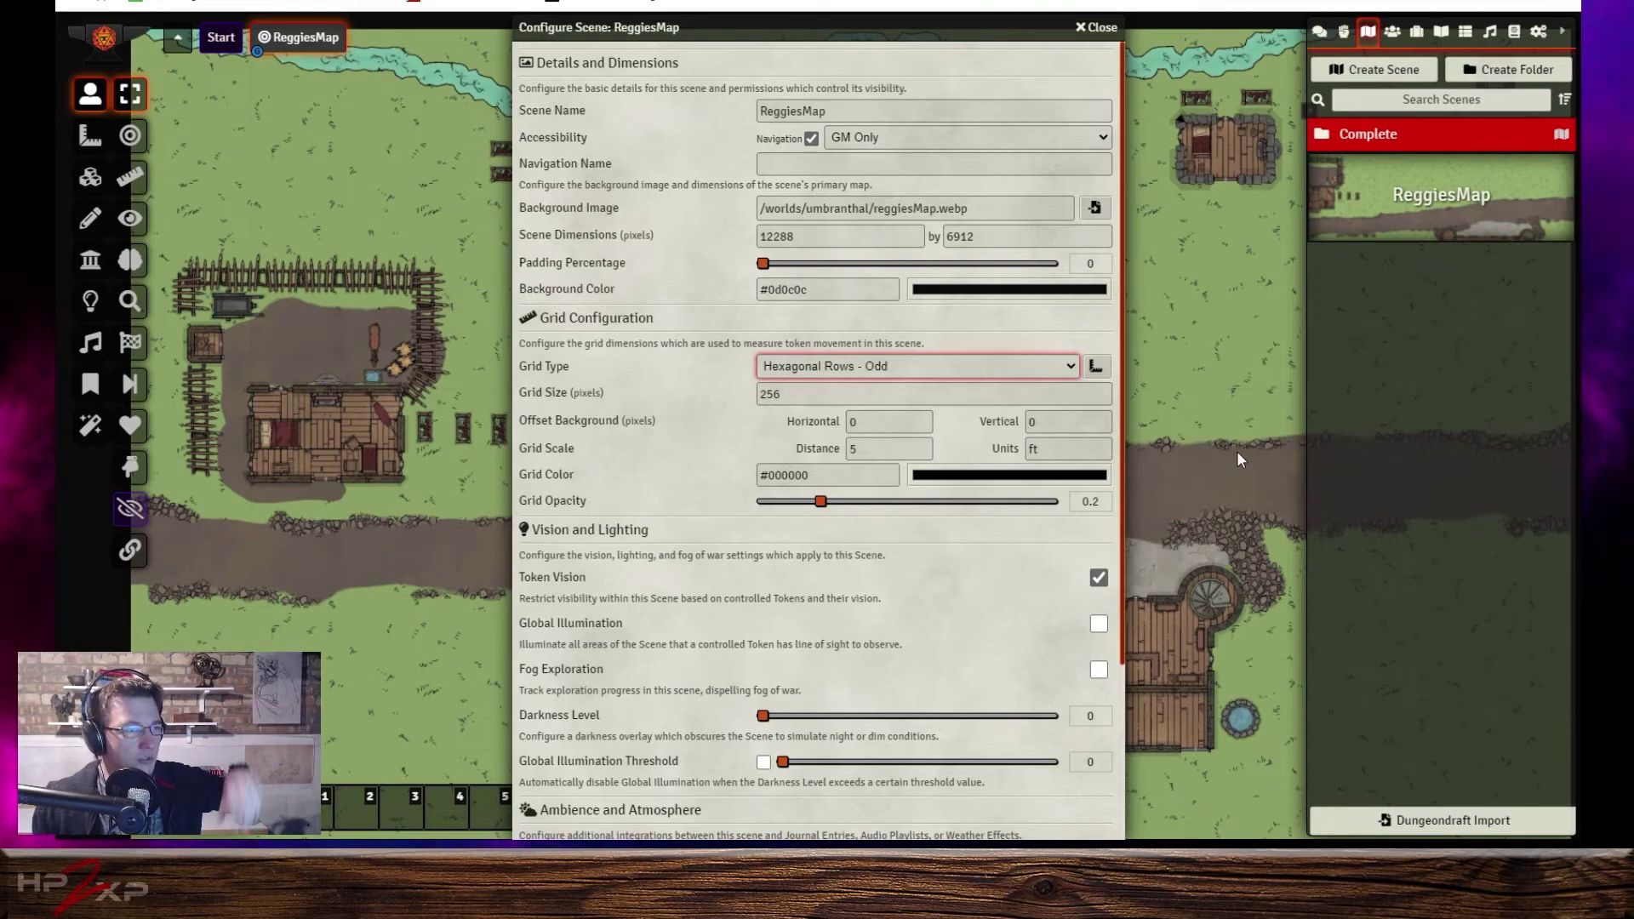
scroll(924, 660, "down", 3)
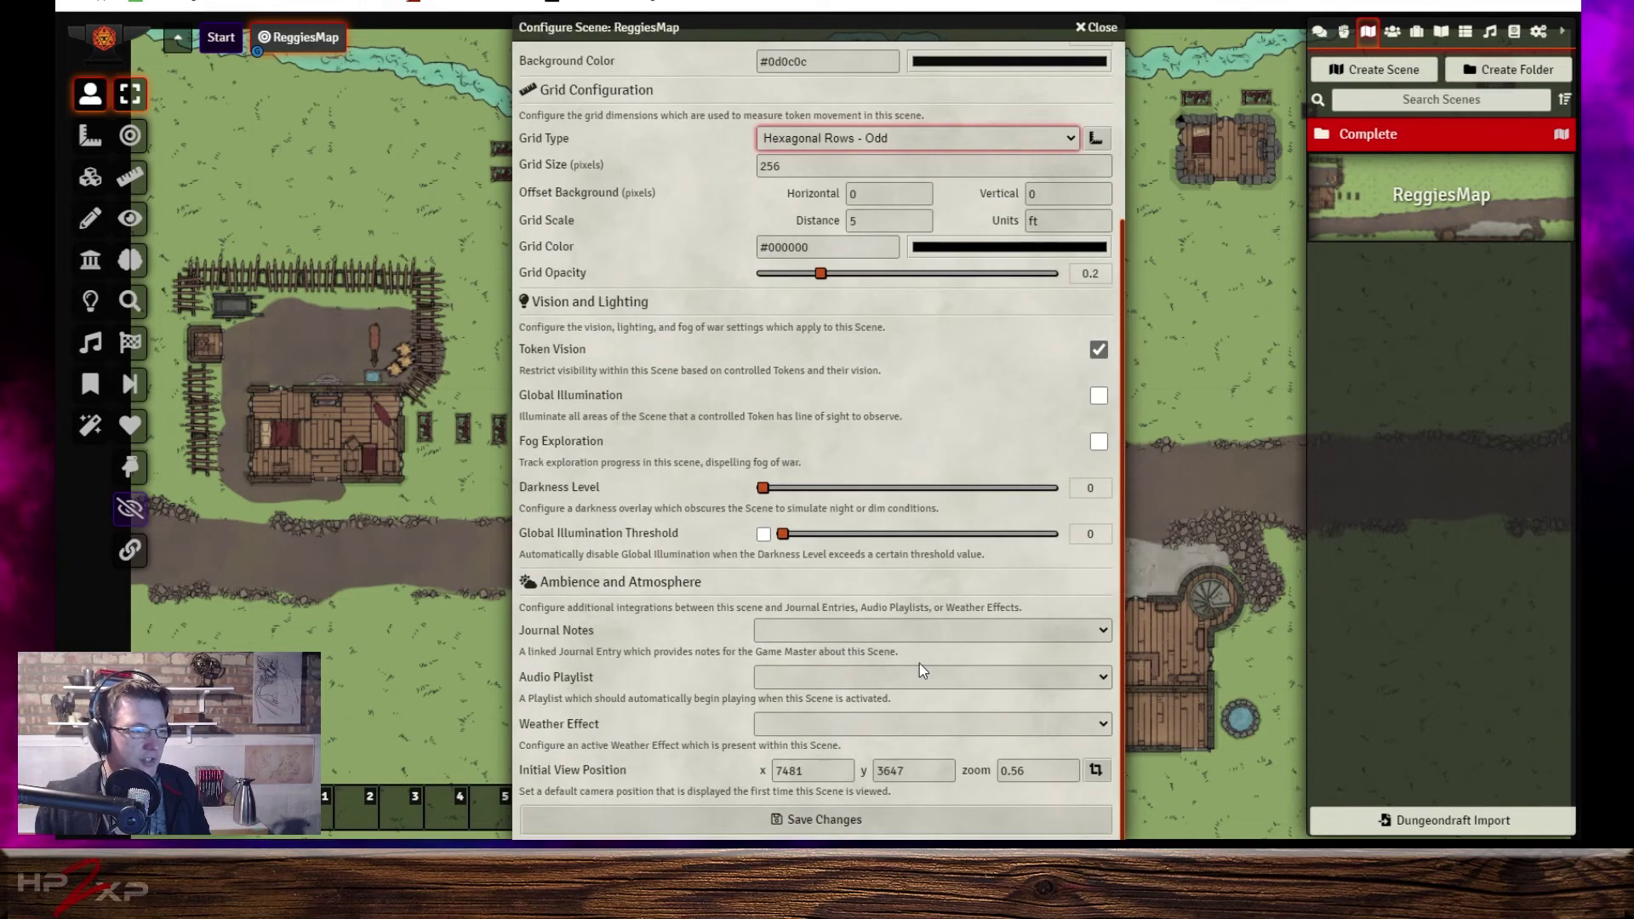
left_click(817, 820)
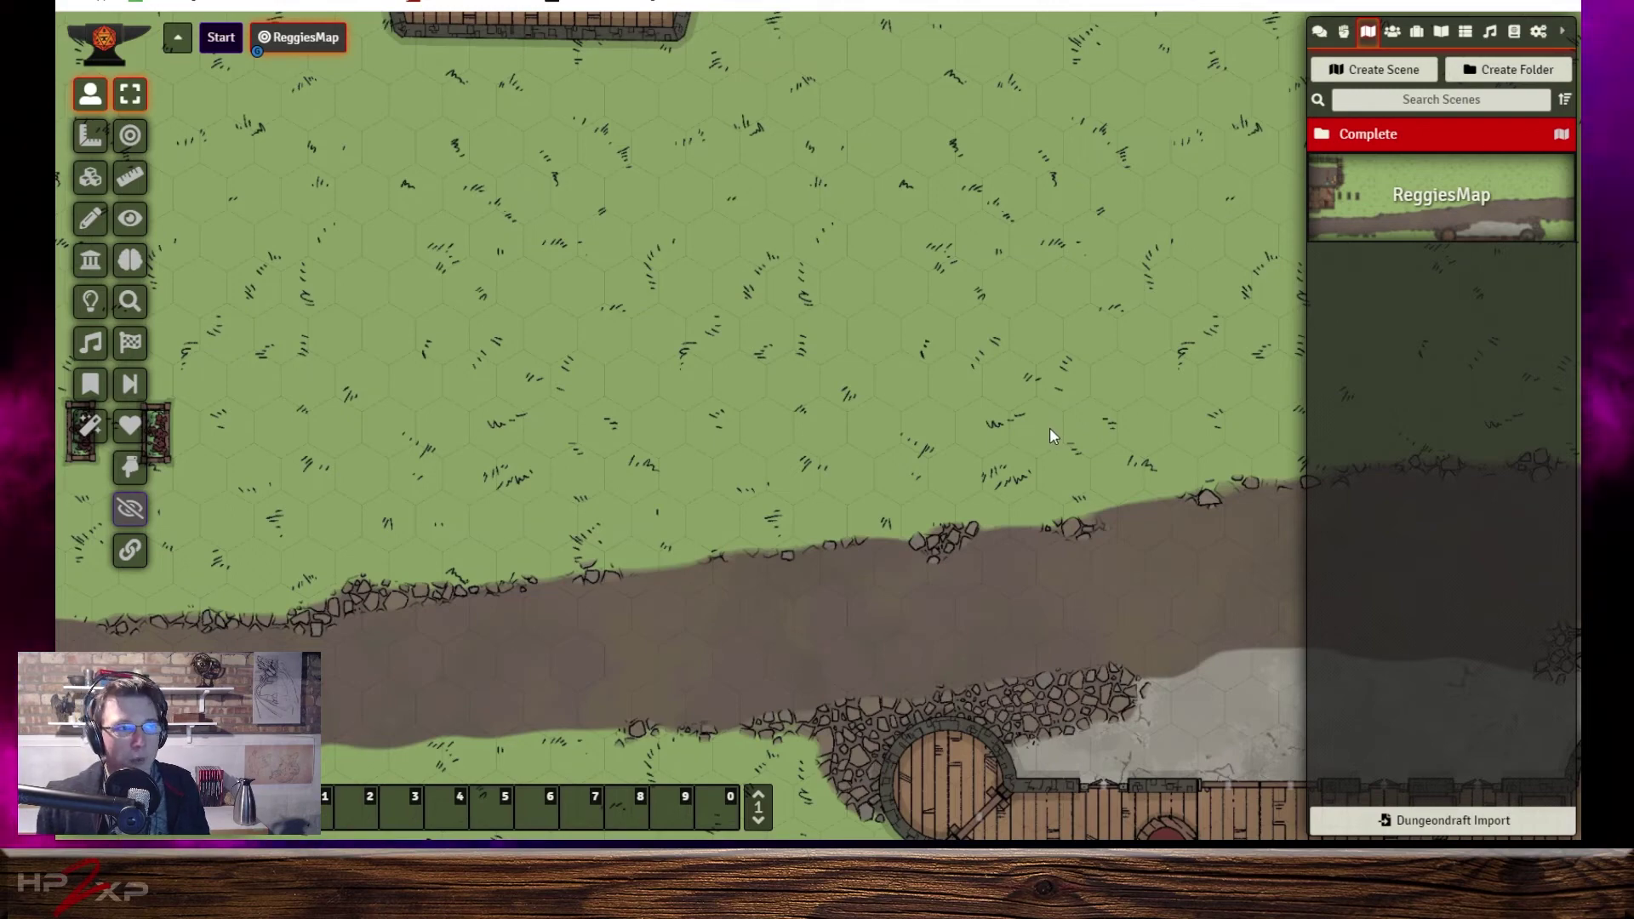
scroll(1049, 427, "down", 3)
scroll(1046, 436, "down", 1)
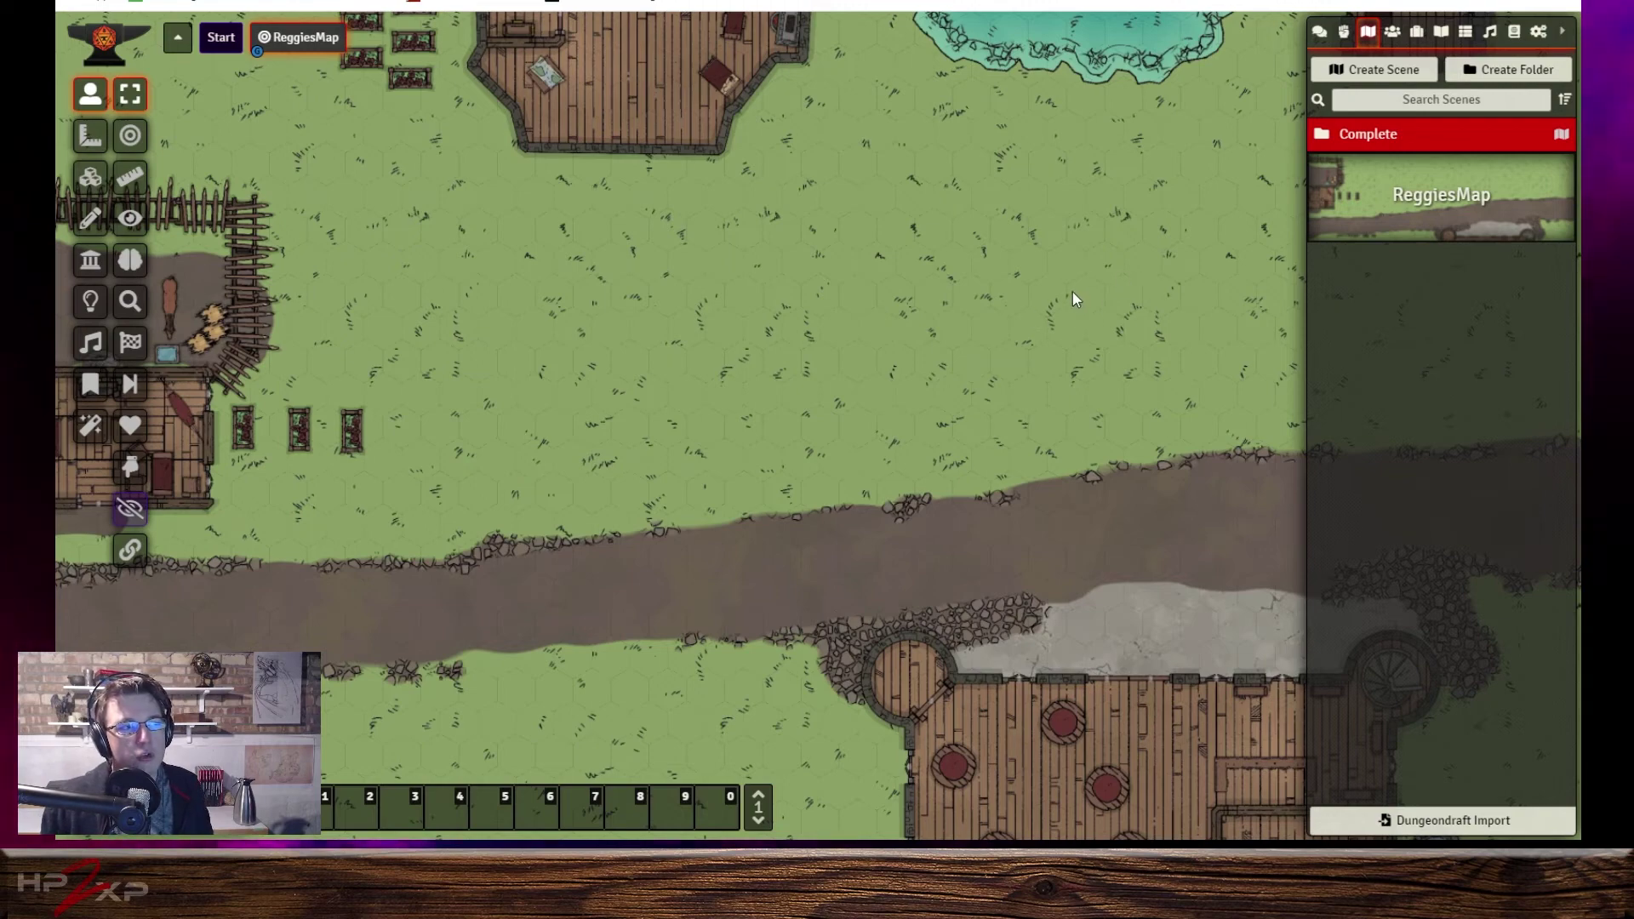
Set ReggiesMap's grid type back to Square, save the scene configuration and check the whole map.
left_click(1428, 195)
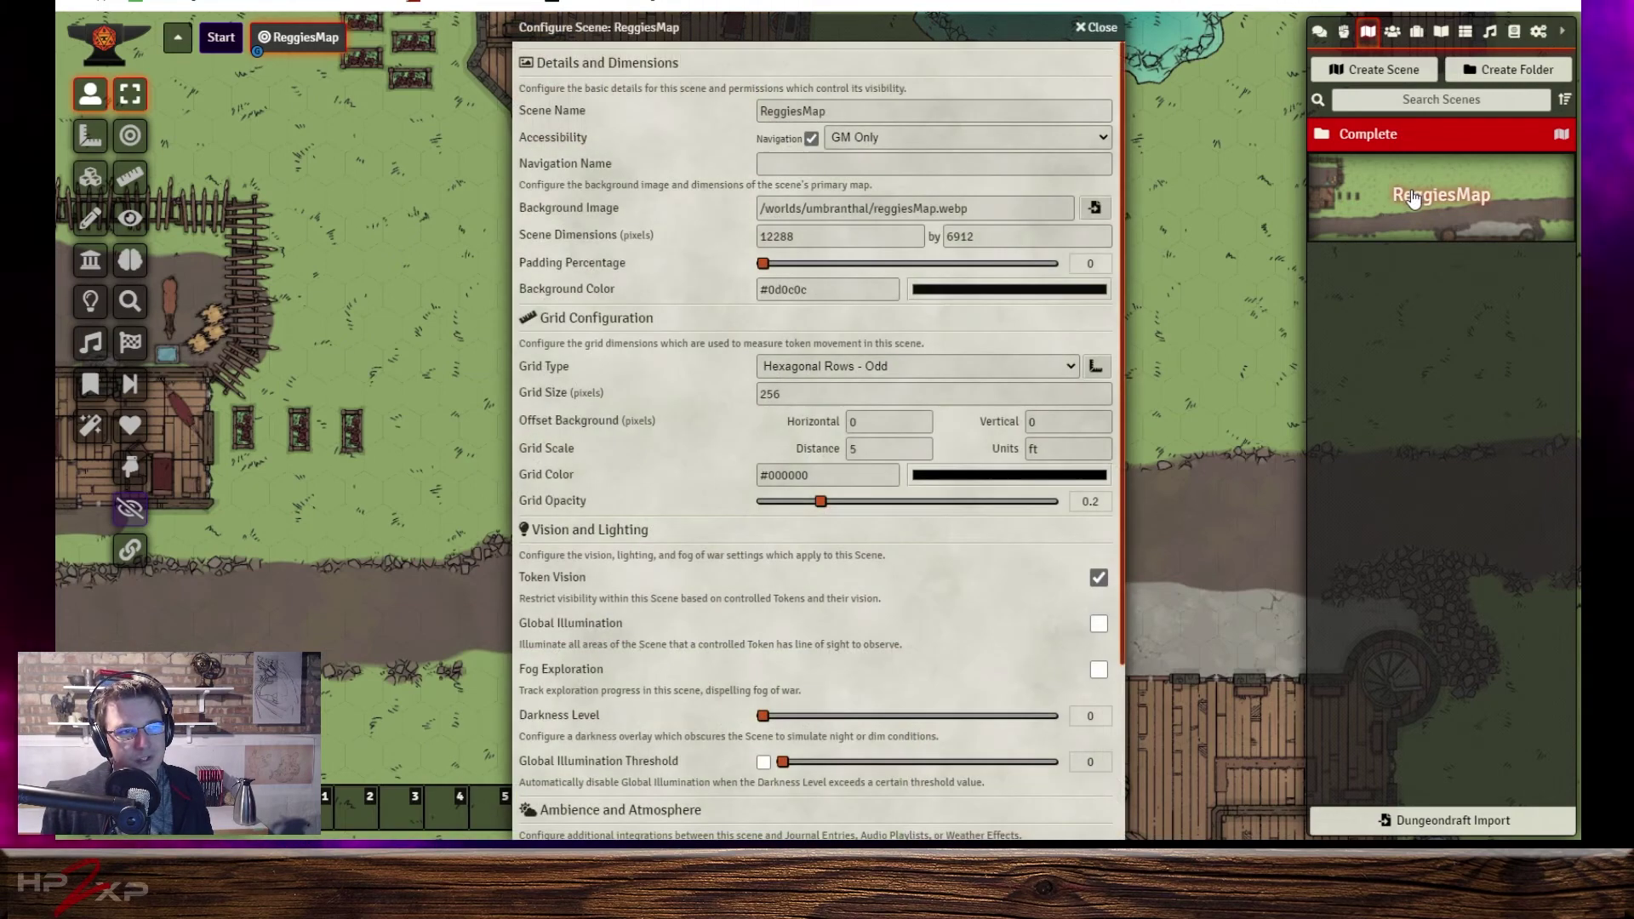
left_click(796, 375)
left_click(815, 400)
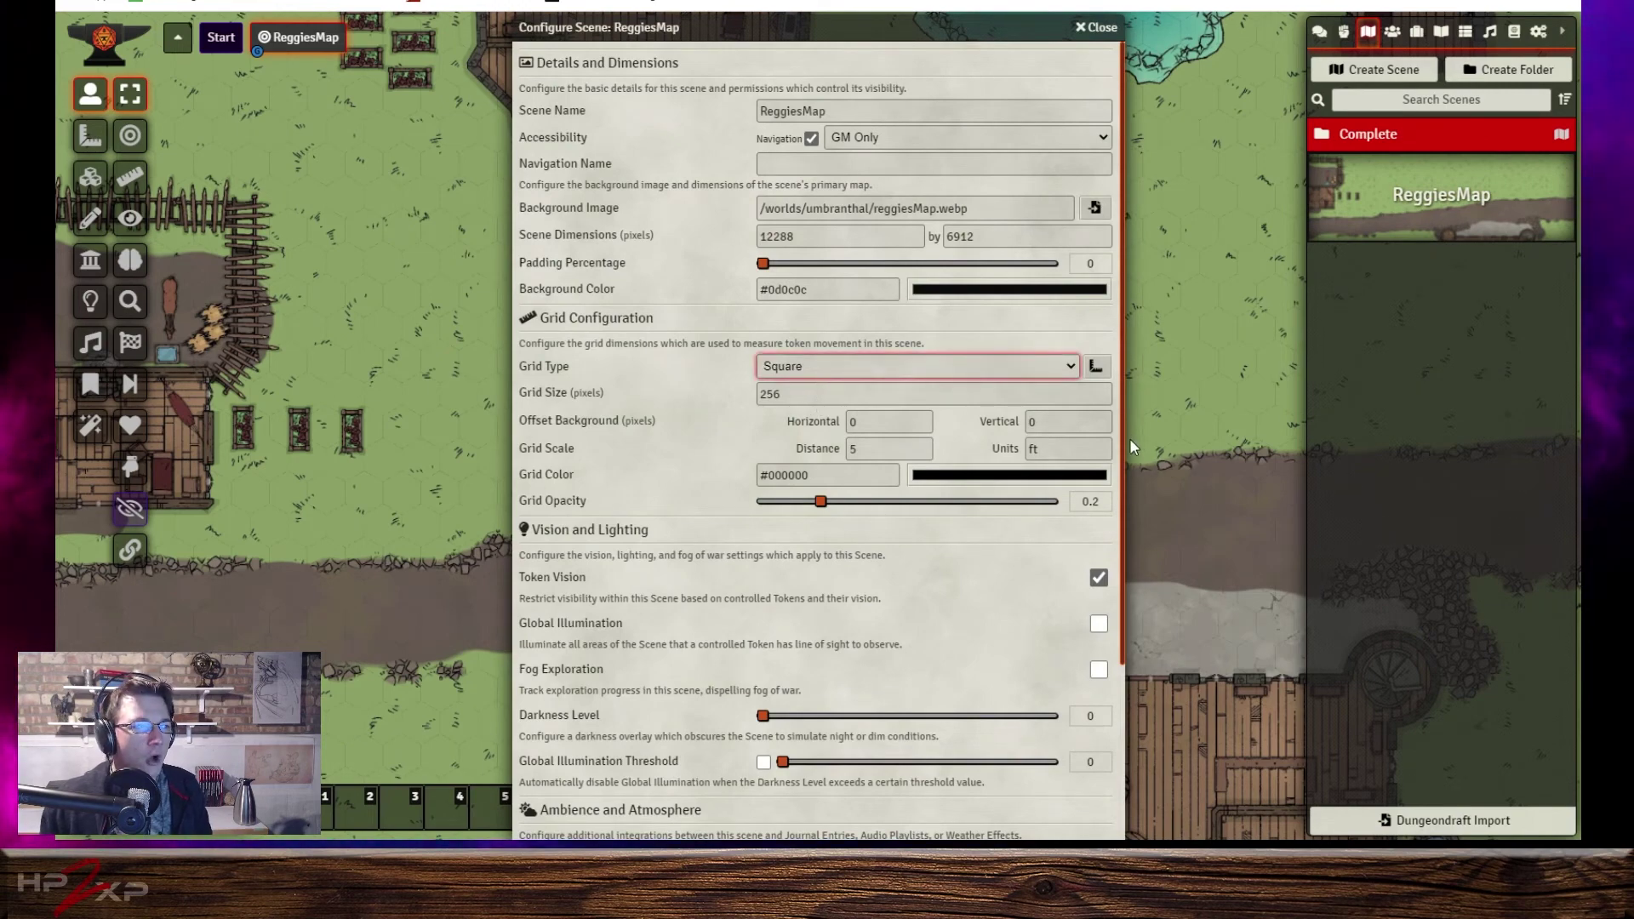
scroll(936, 543, "down", 3)
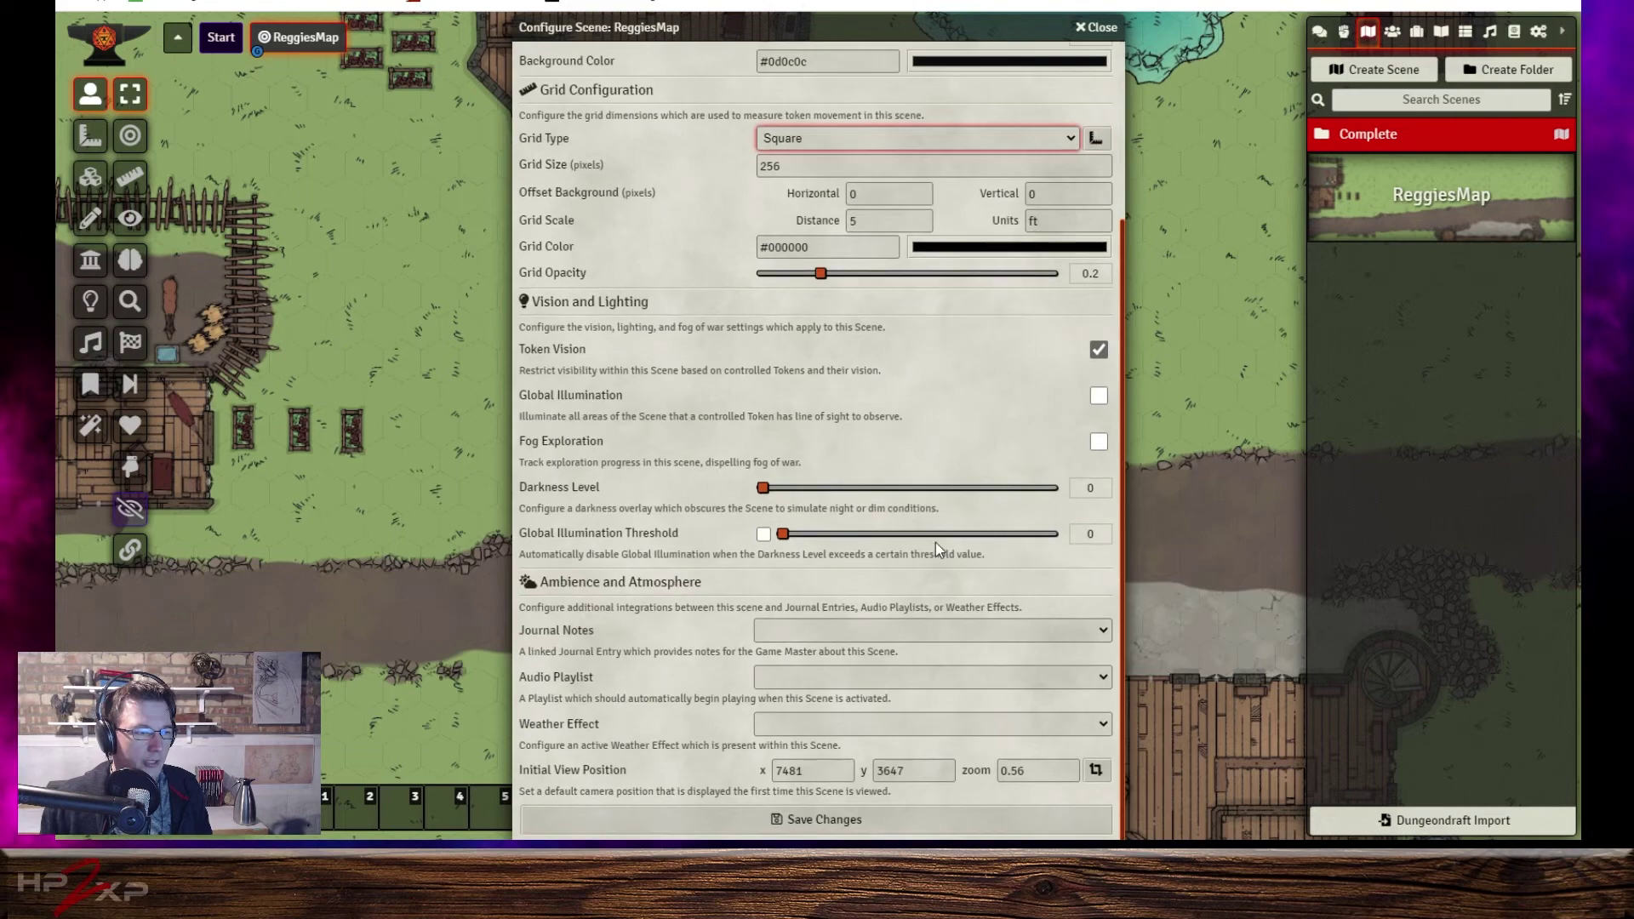
left_click(812, 824)
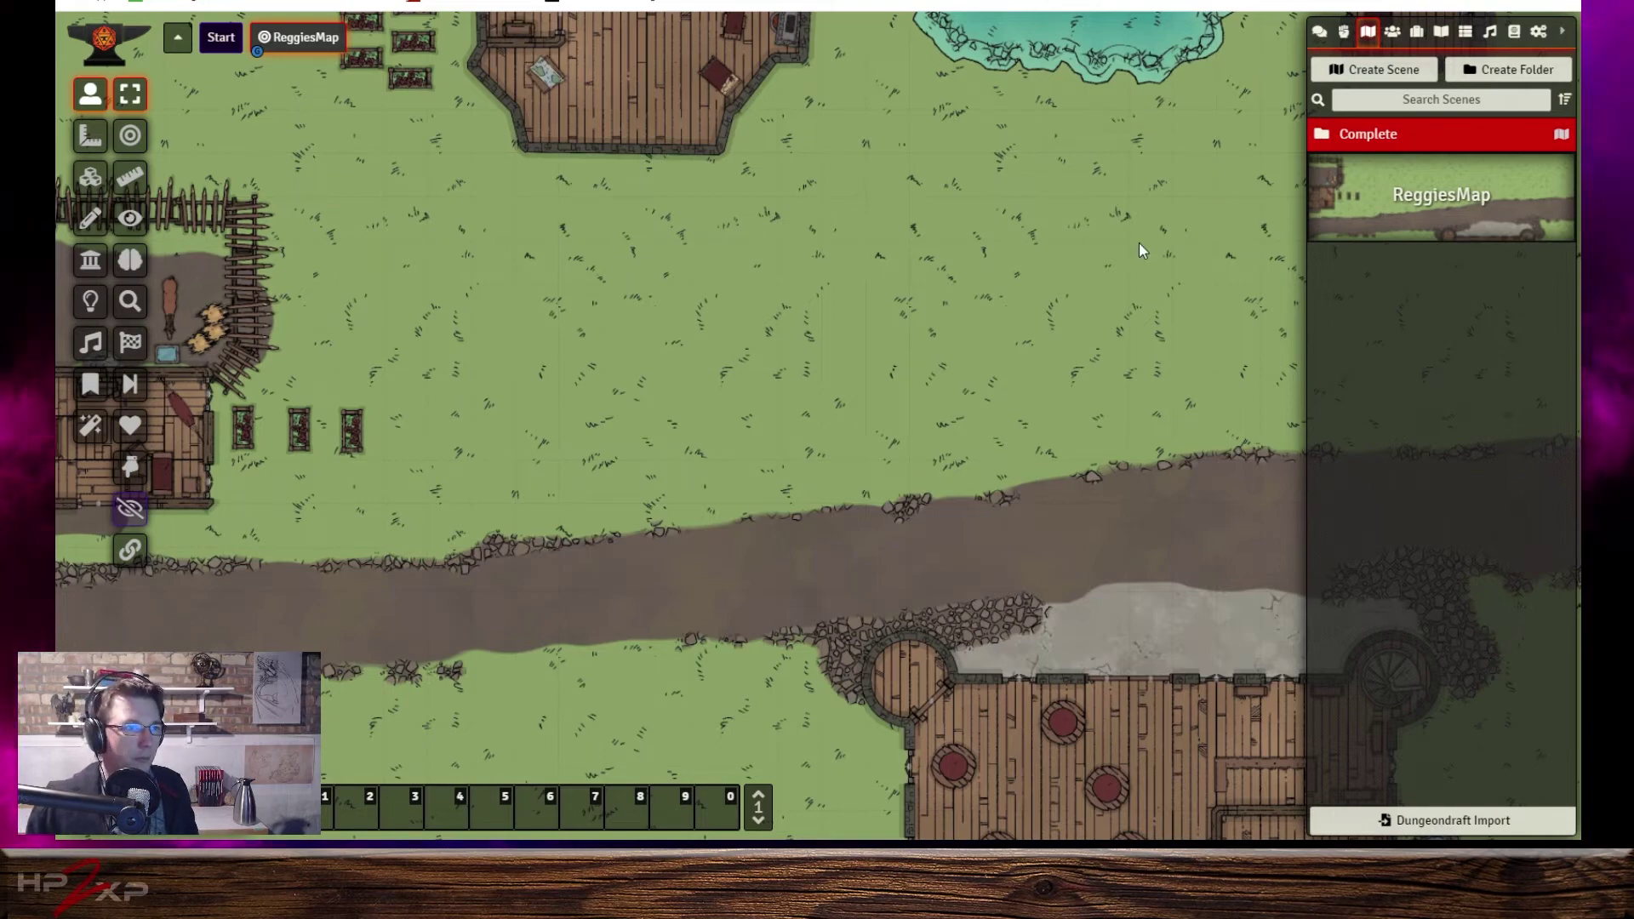
scroll(1139, 242, "down", 5)
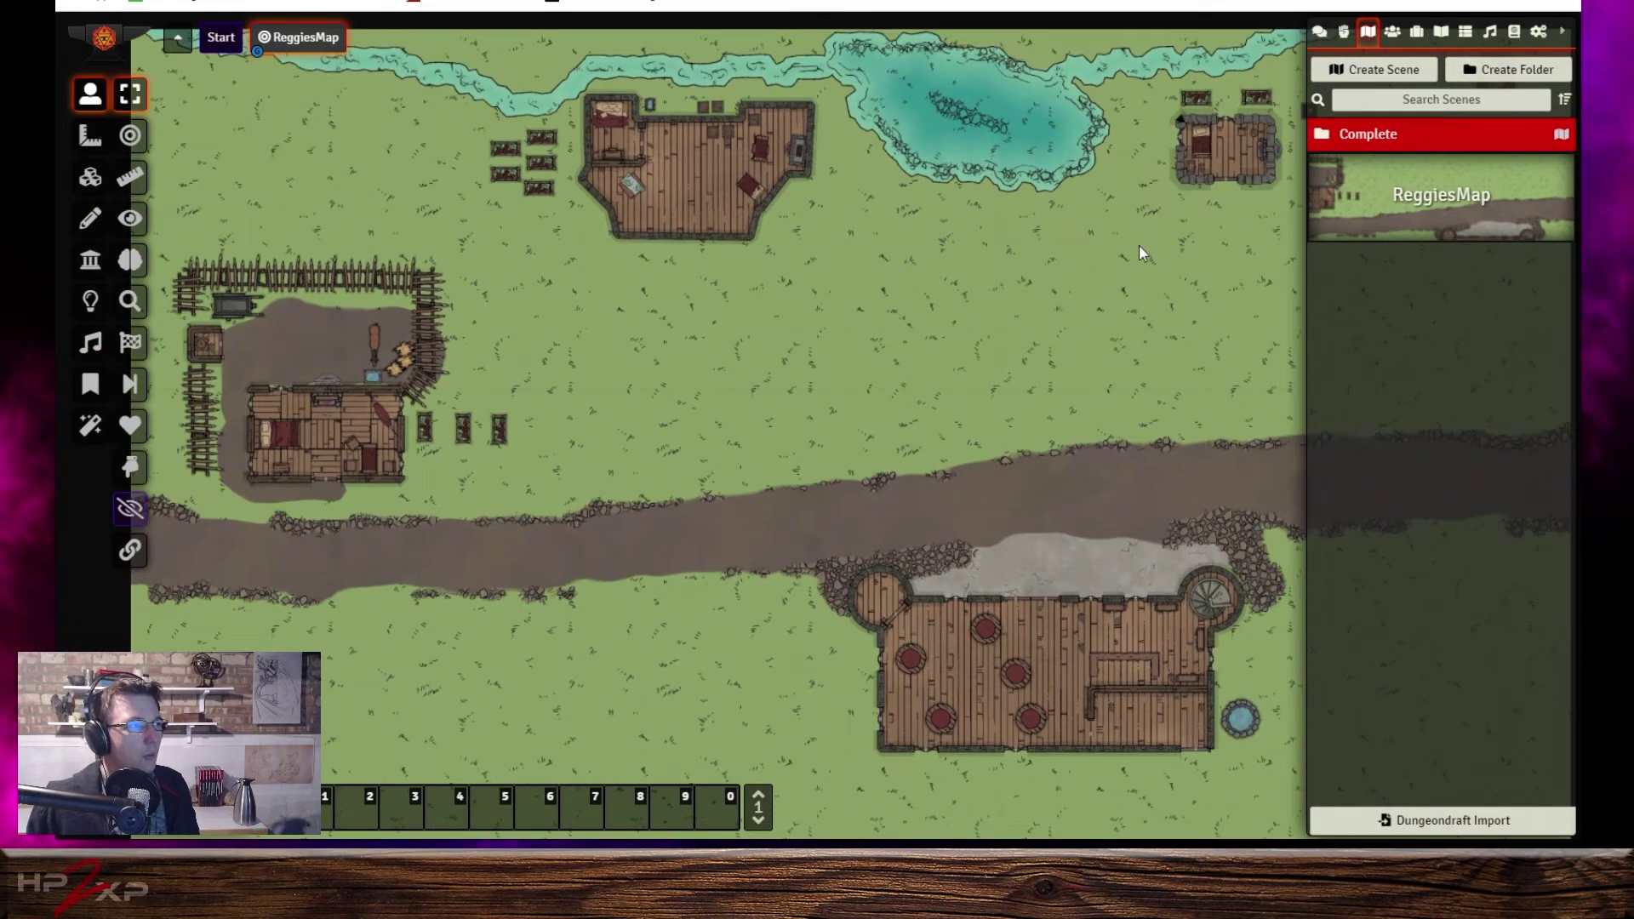
left_click_drag(1173, 335, 1140, 324)
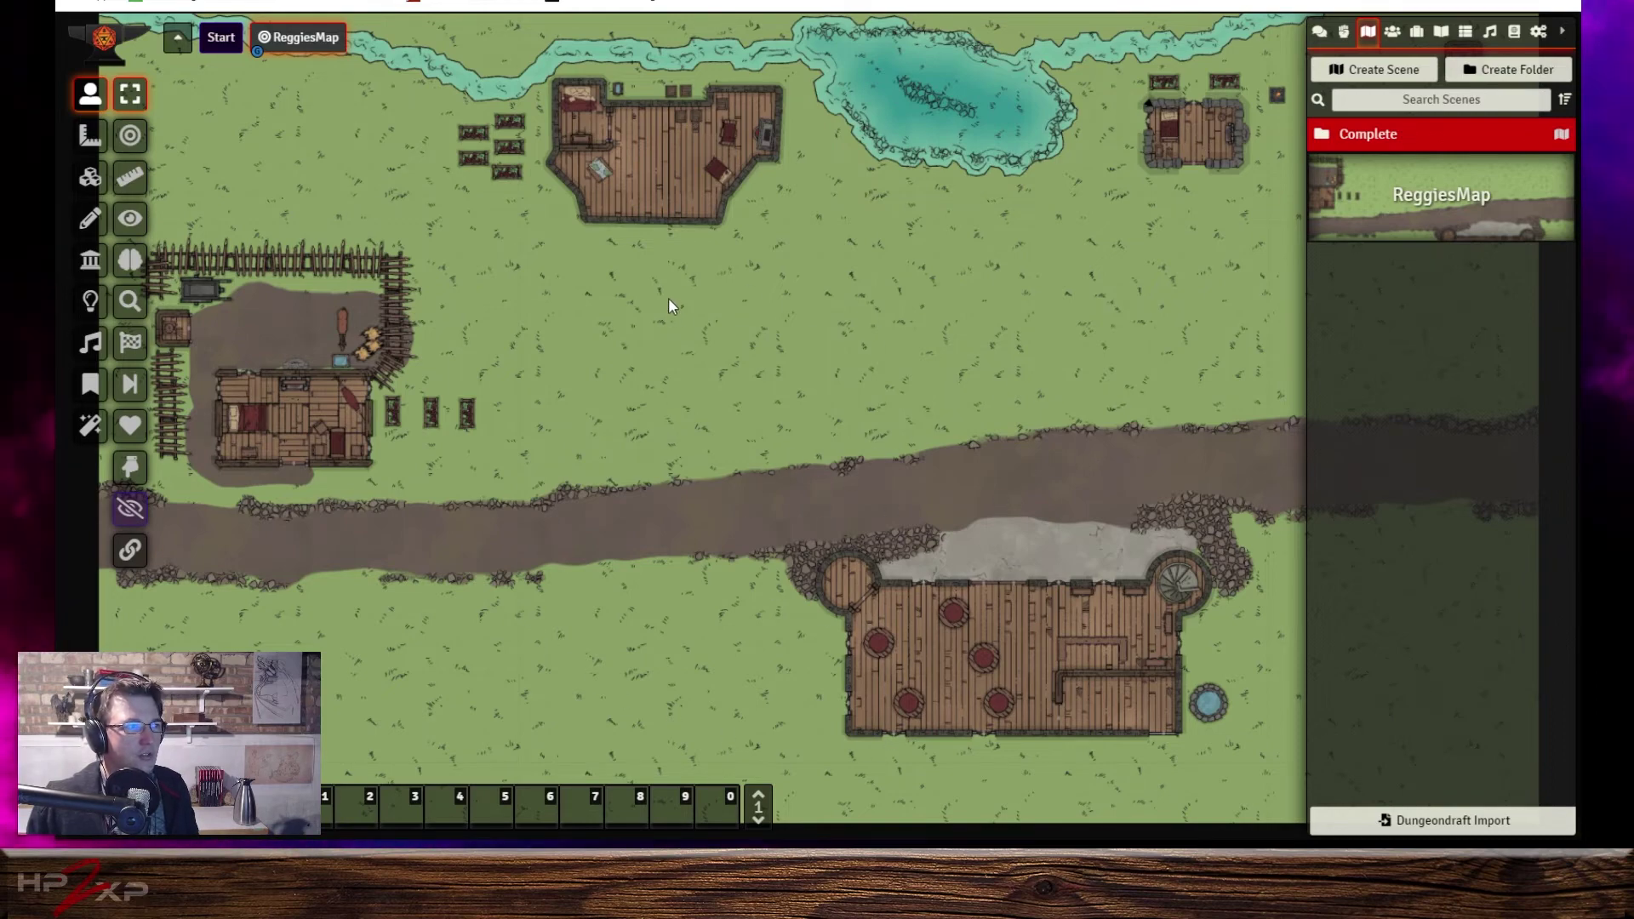
Display the imported wall layer and examine the walls, doors and windows of the buildings across ReggiesMap.
scroll(907, 374, "up", 5)
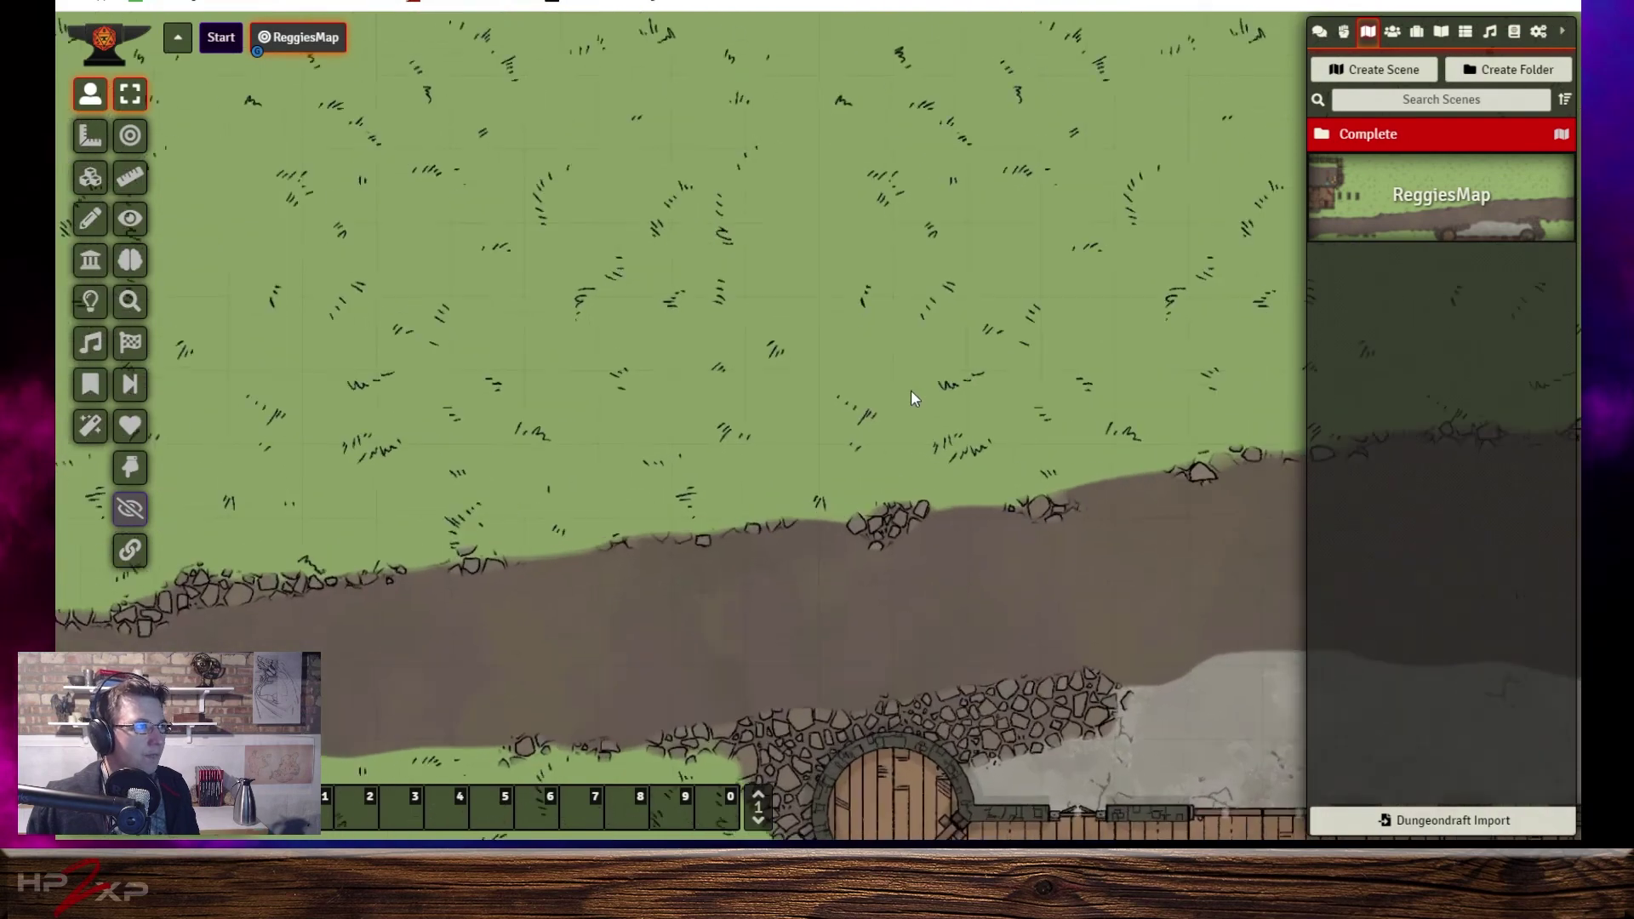
left_click_drag(876, 356, 1348, 807)
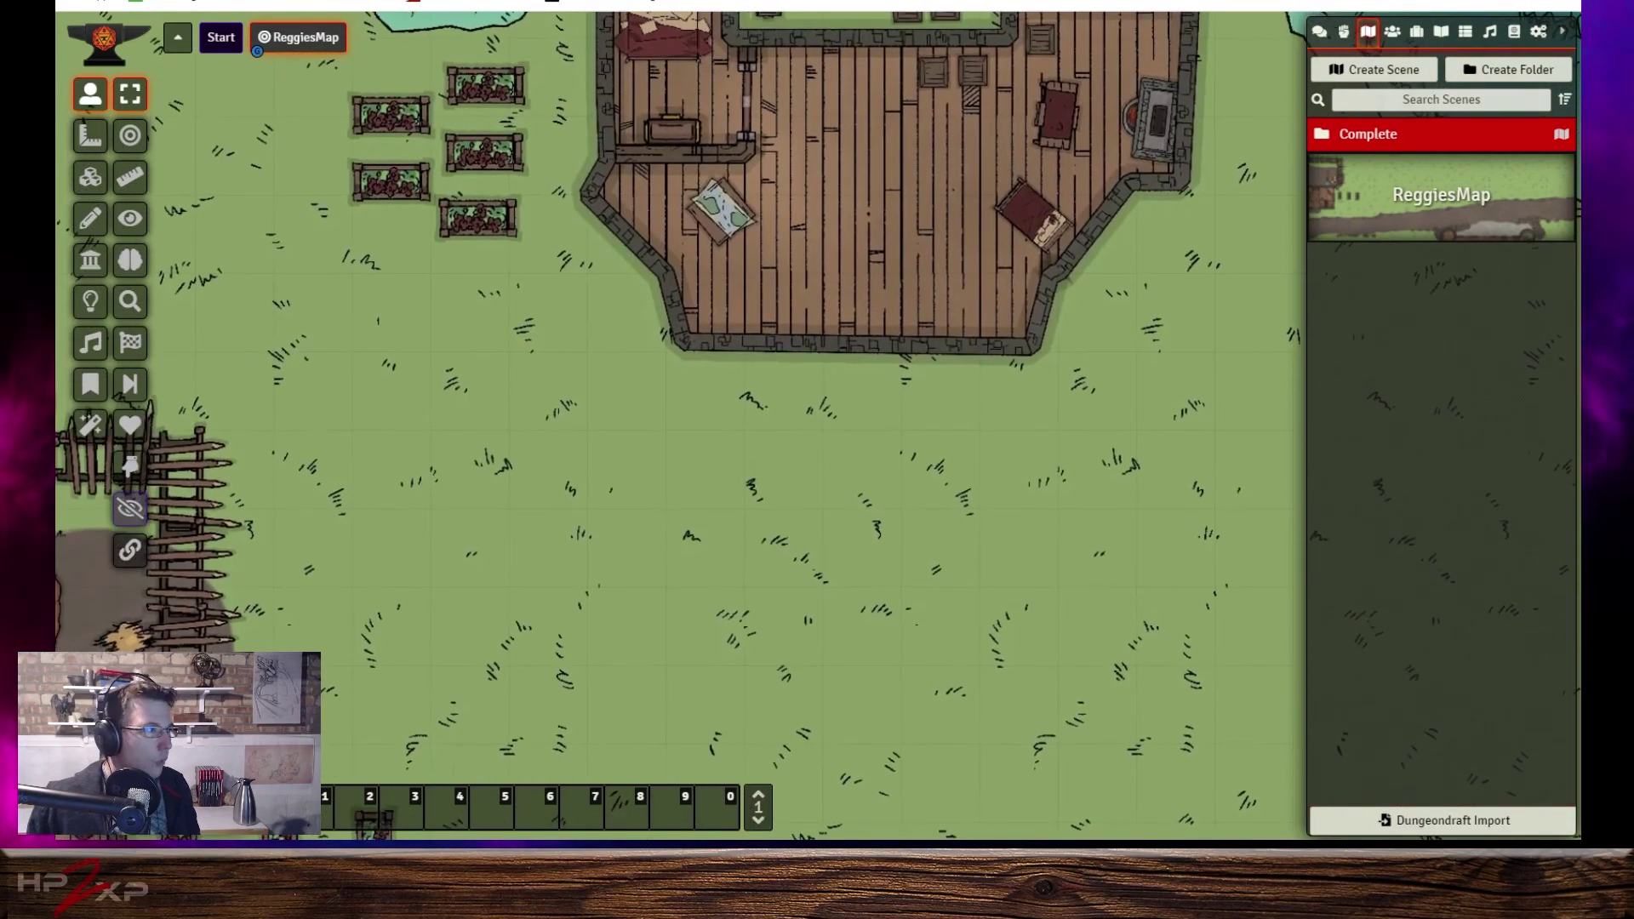
left_click(90, 261)
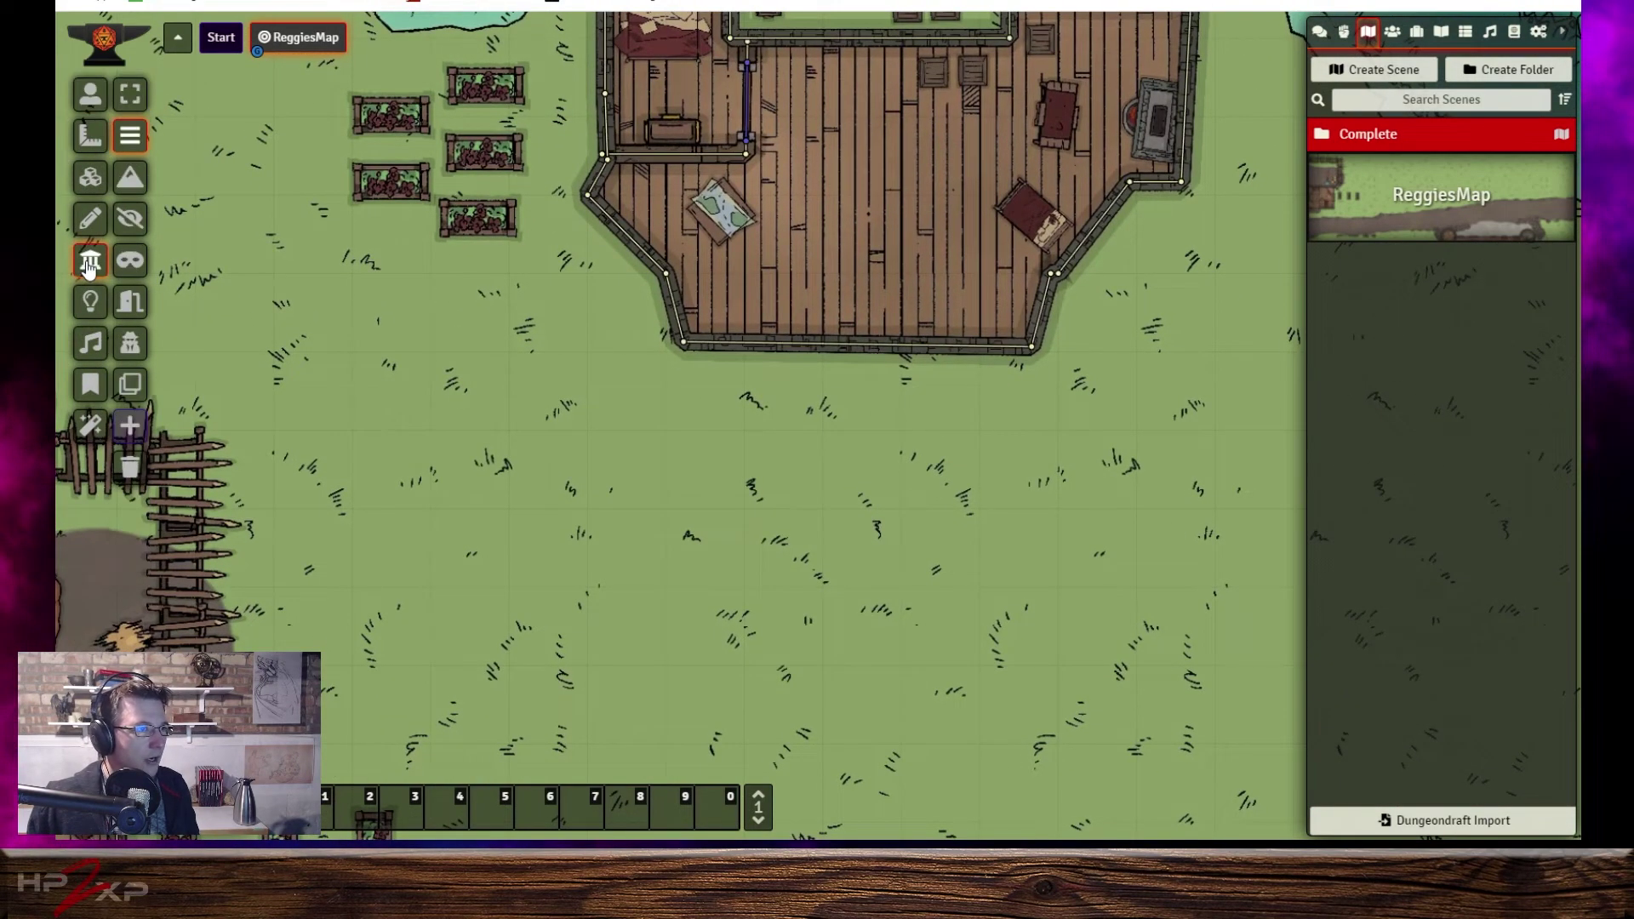
scroll(989, 553, "up", 1)
scroll(989, 553, "down", 1)
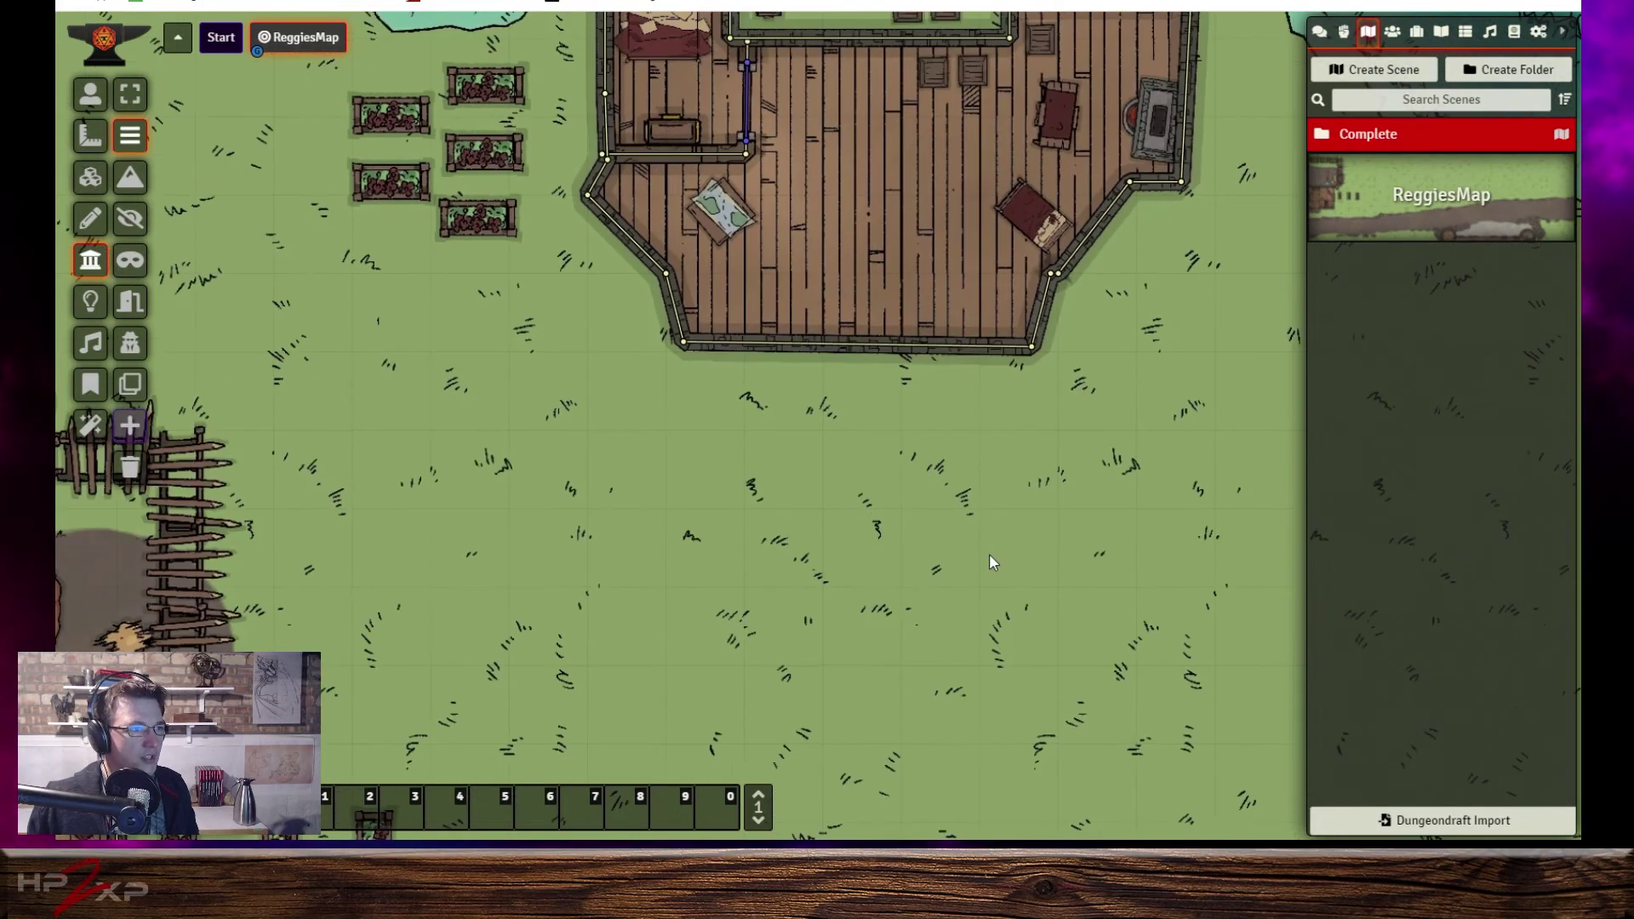
scroll(989, 553, "down", 2)
left_click_drag(1139, 531, 436, 487)
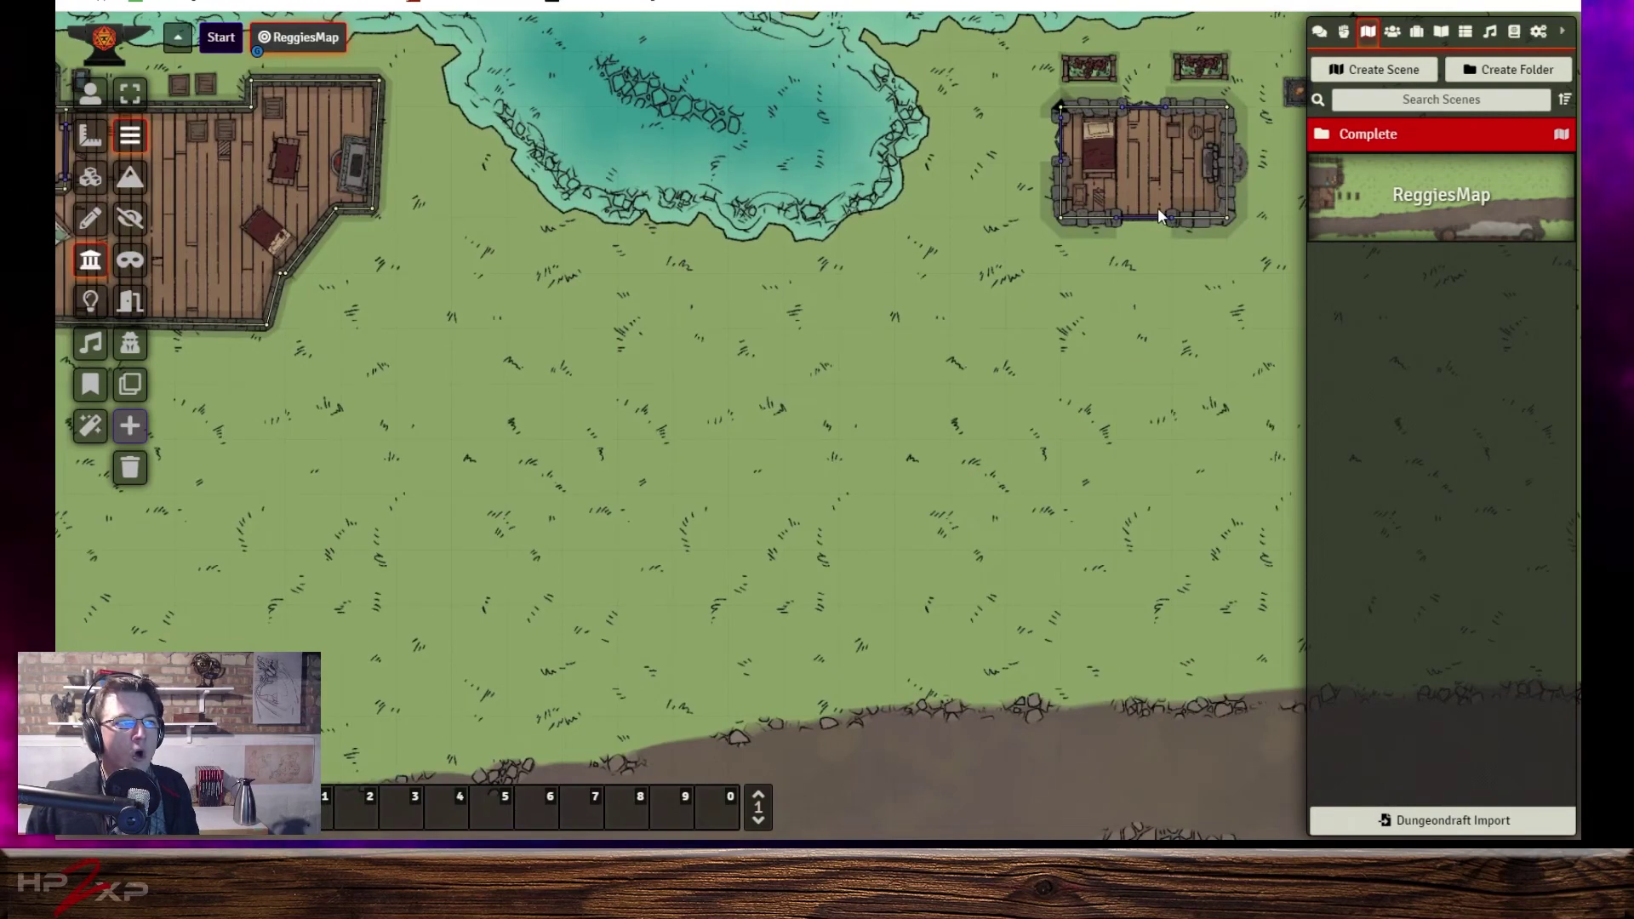
left_click_drag(938, 439, 551, 503)
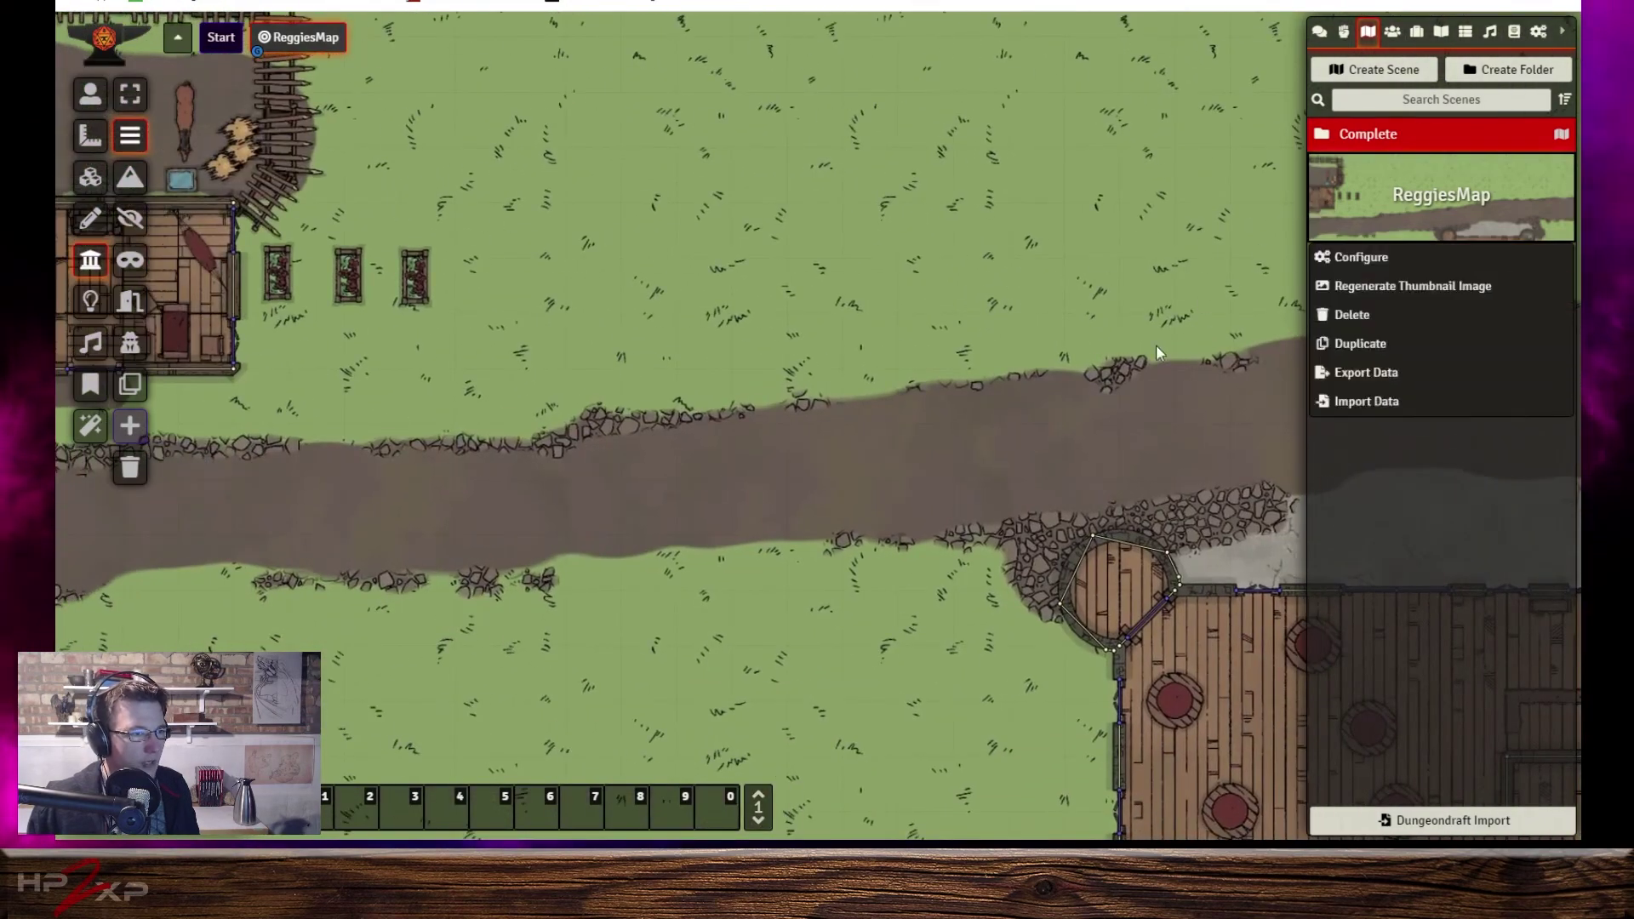
left_click_drag(1156, 345, 672, 213)
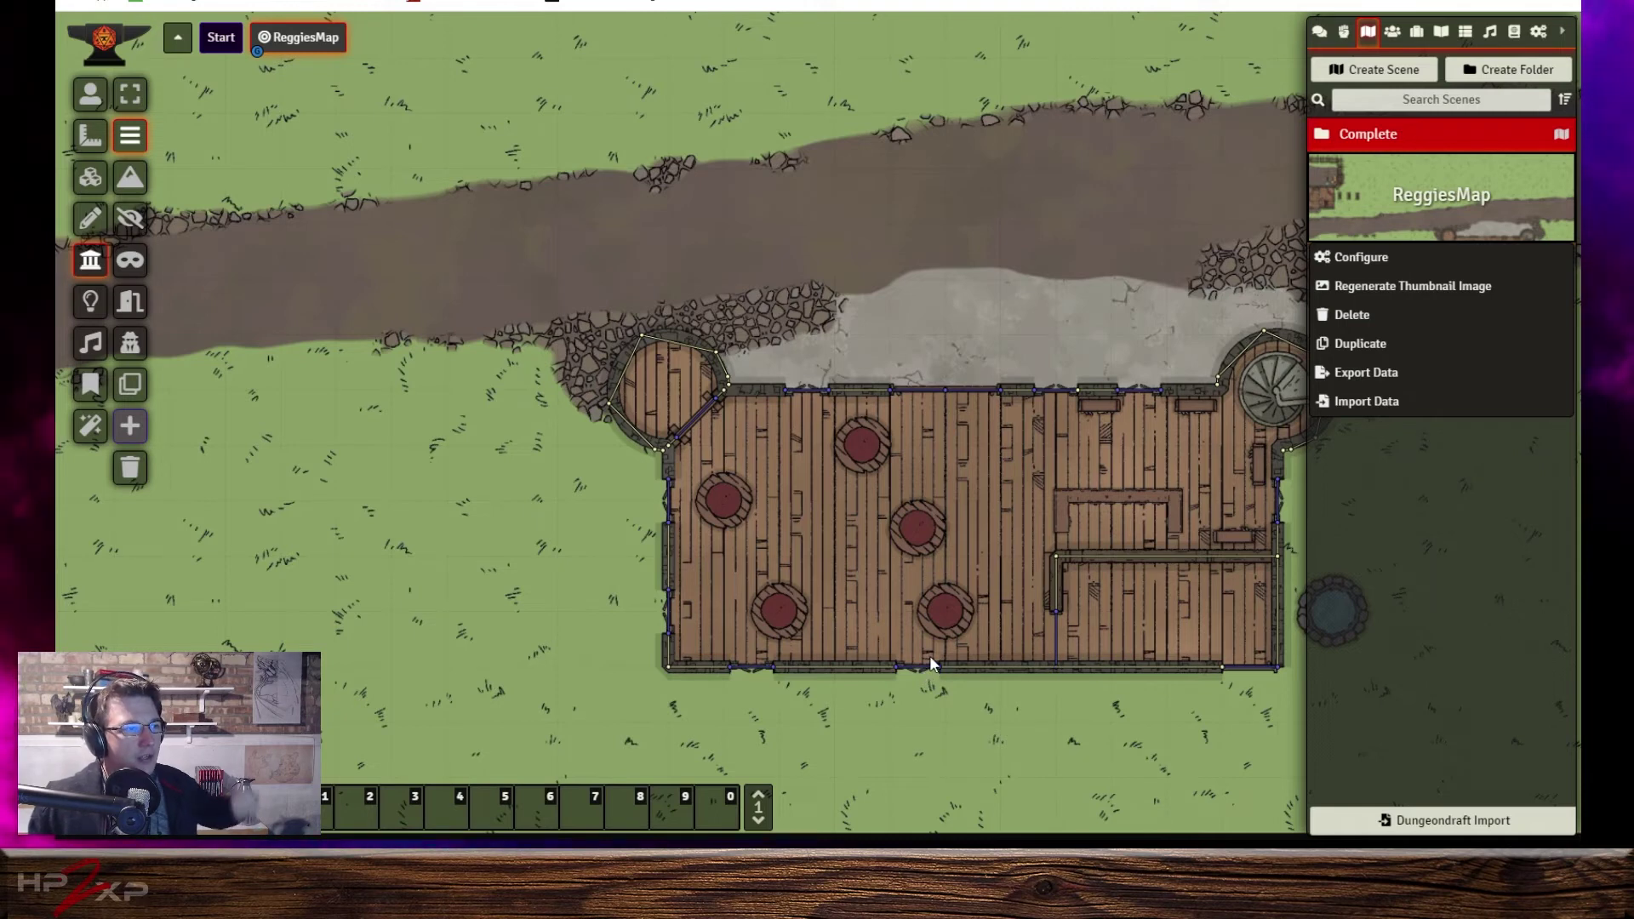
Draw a door segment along the western half of the wide doorway in the tavern's north wall.
left_click(953, 388)
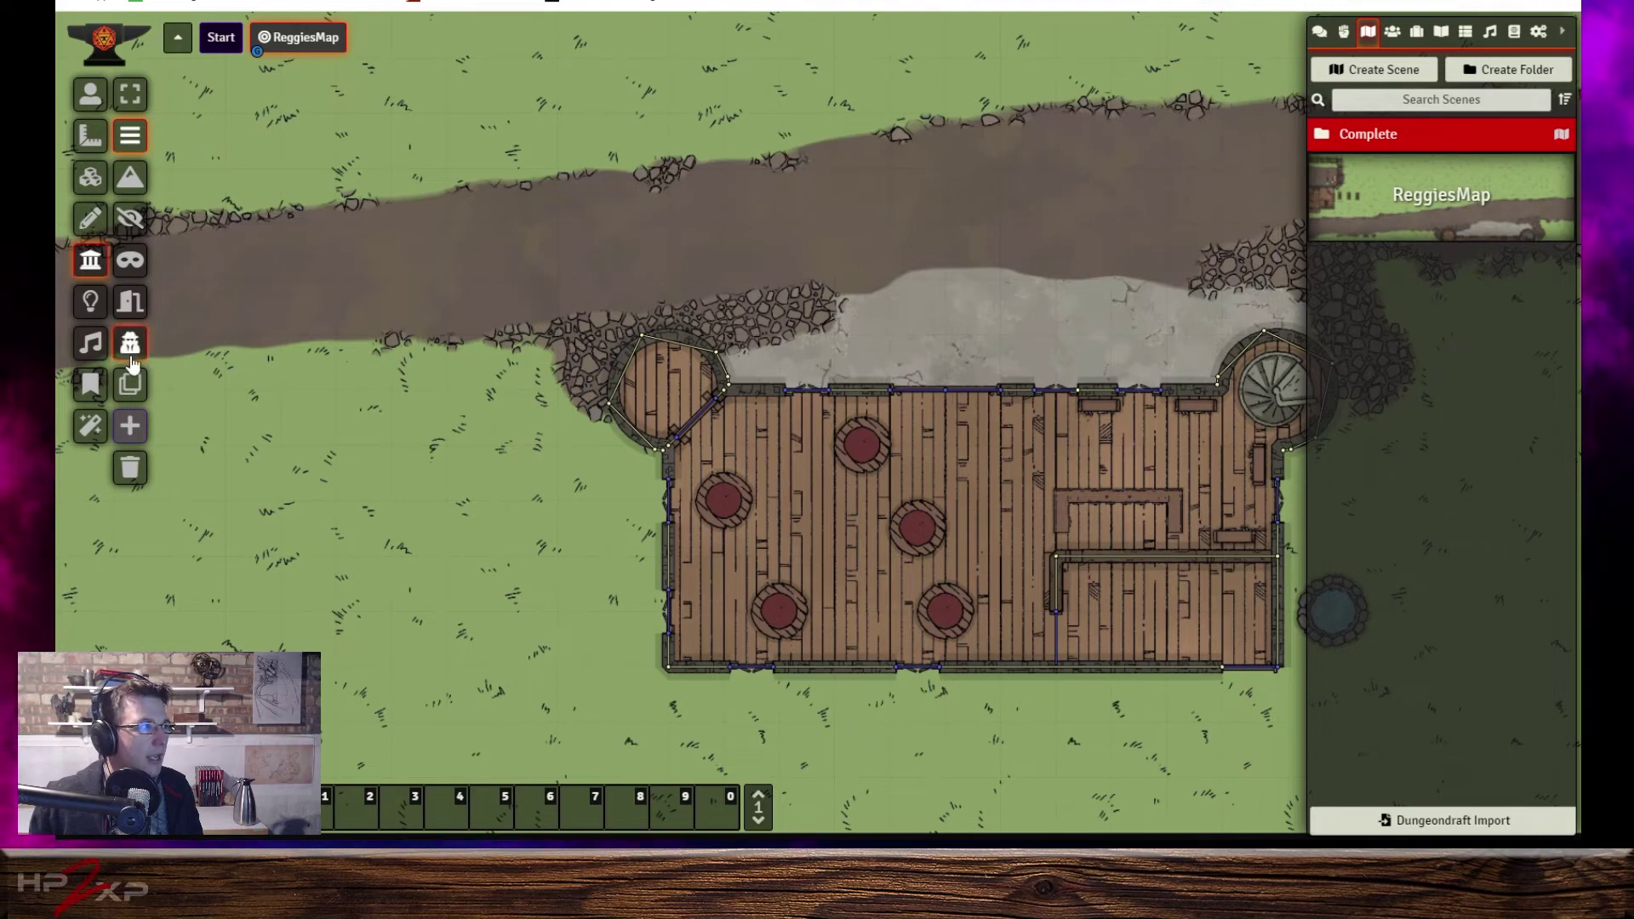
left_click(137, 306)
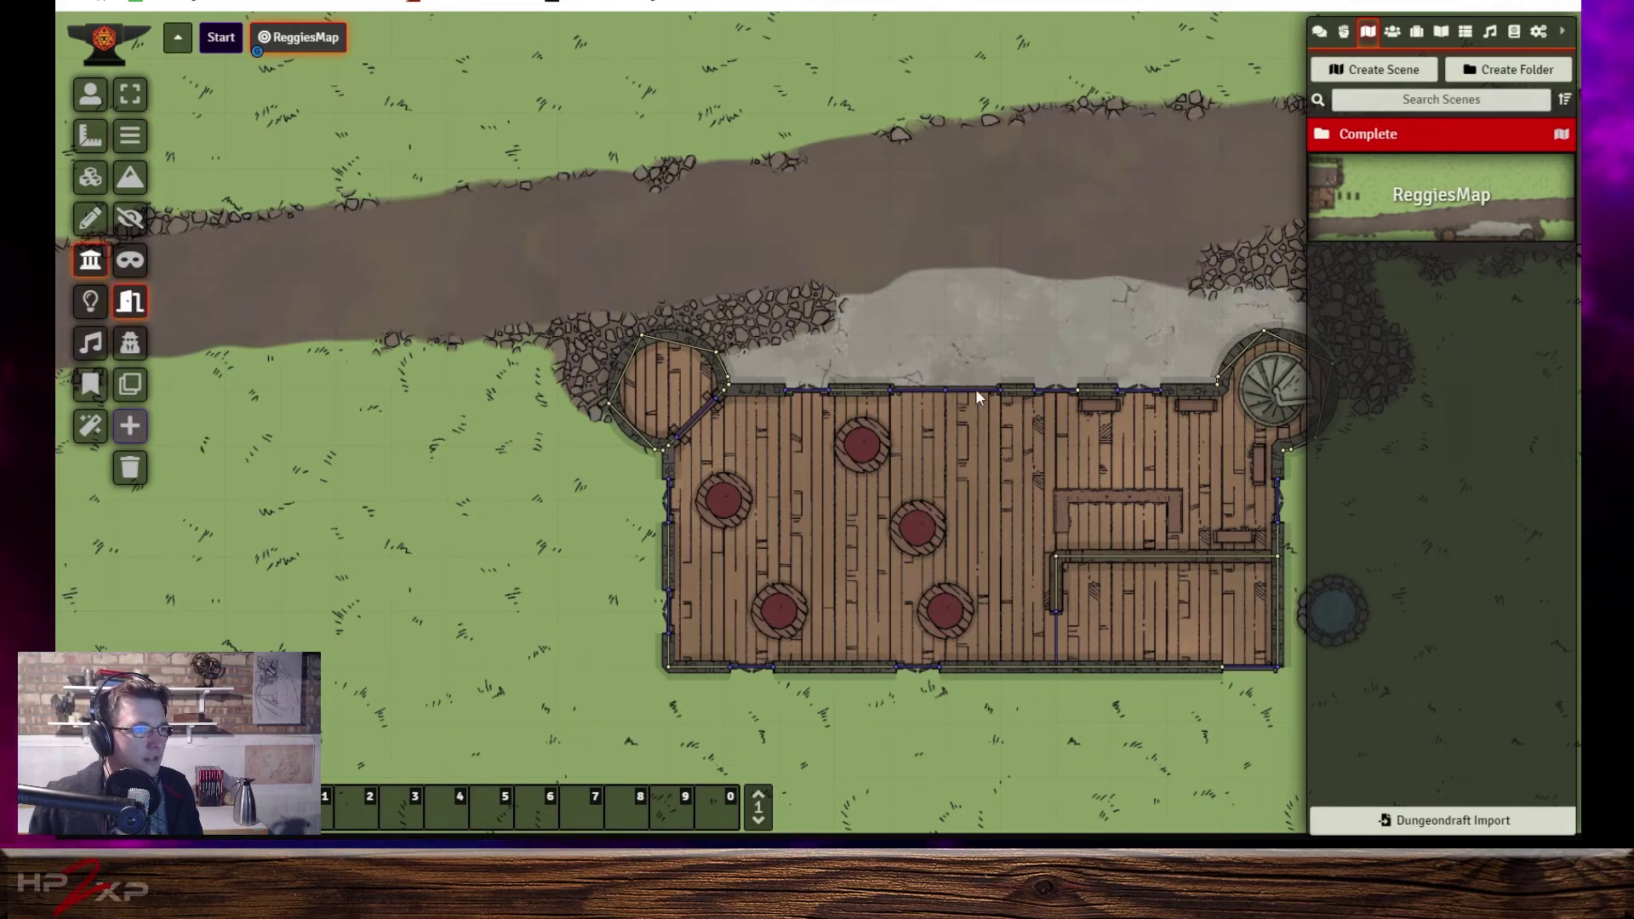
left_click_drag(947, 391, 891, 390)
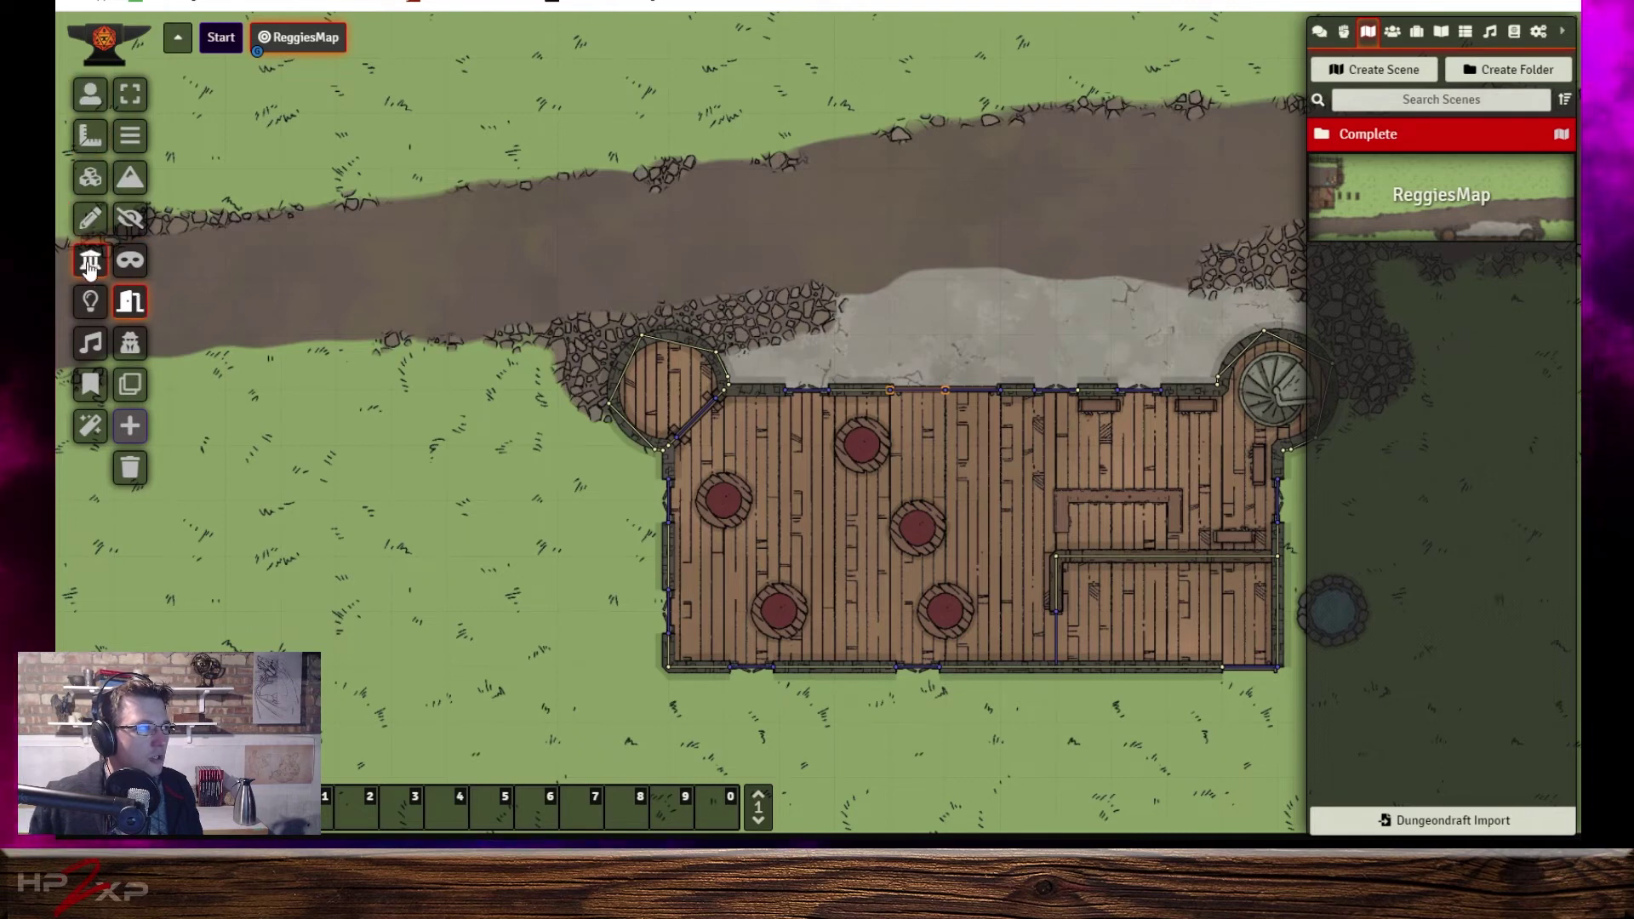
left_click(136, 139)
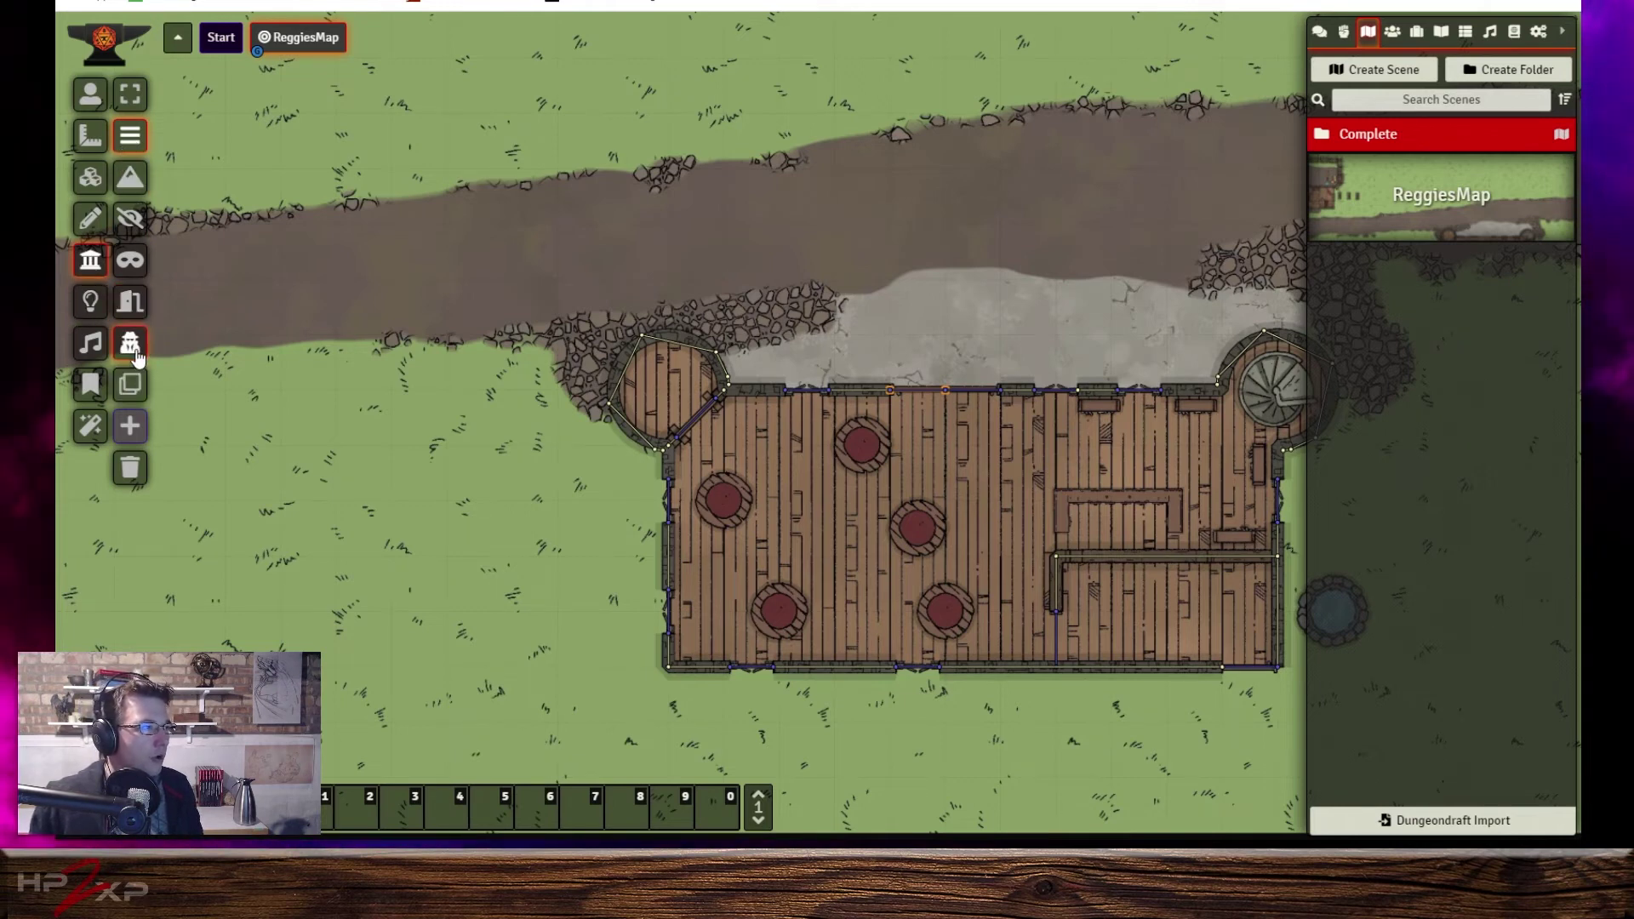
left_click(130, 303)
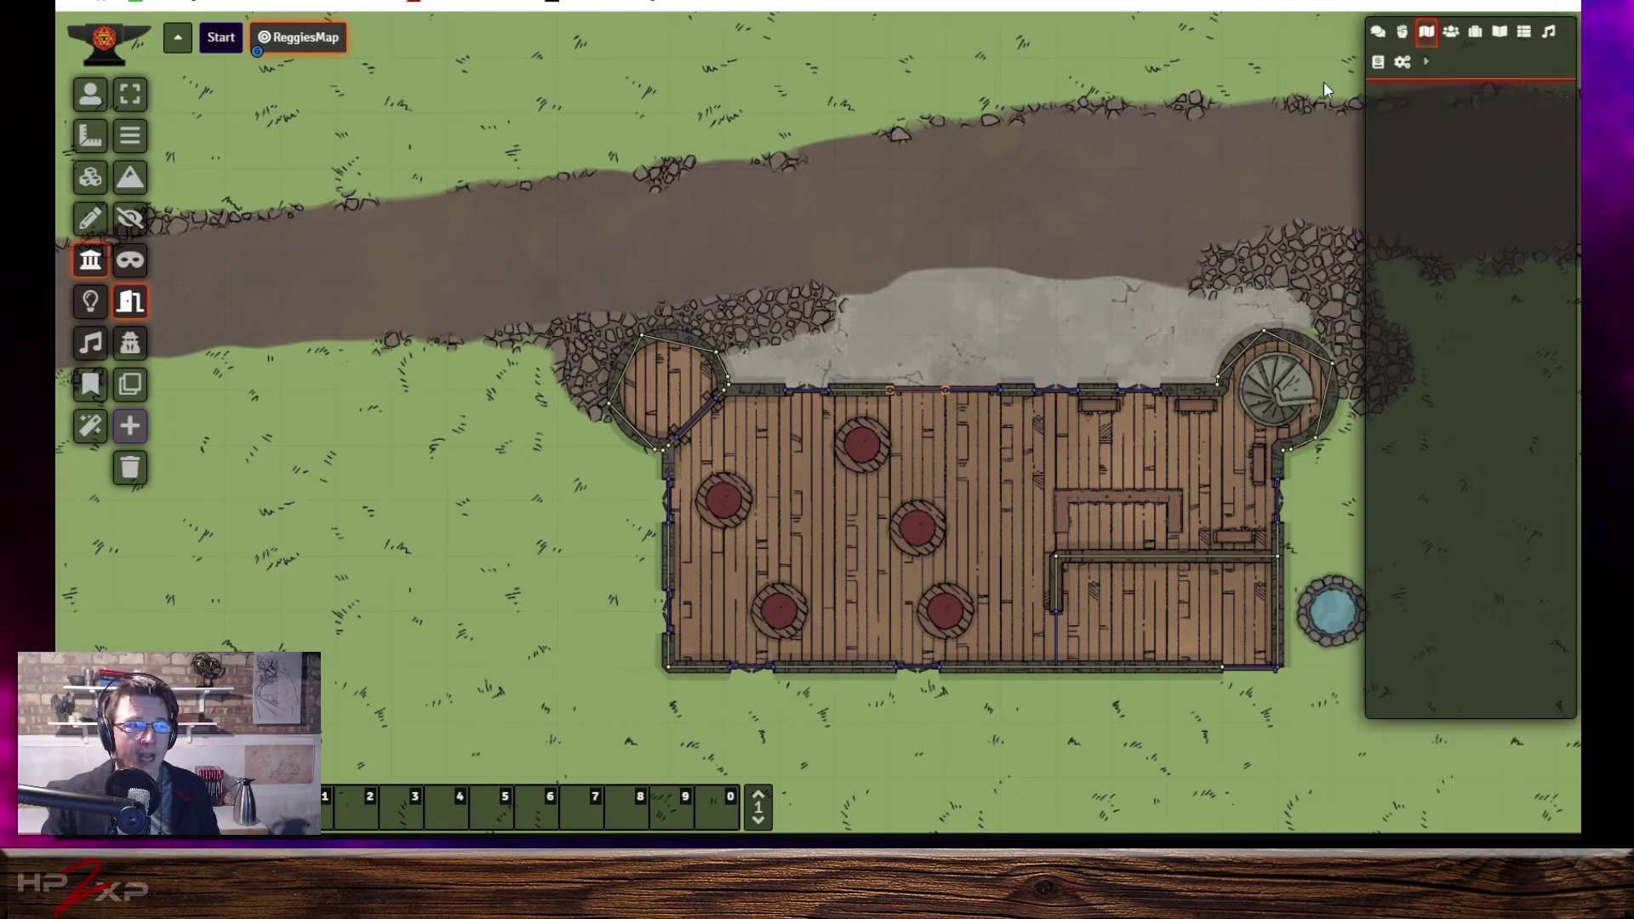
Collapse the sidebar and examine the tavern's wall and door segments, including both round towers, against the map art.
left_click(1562, 31)
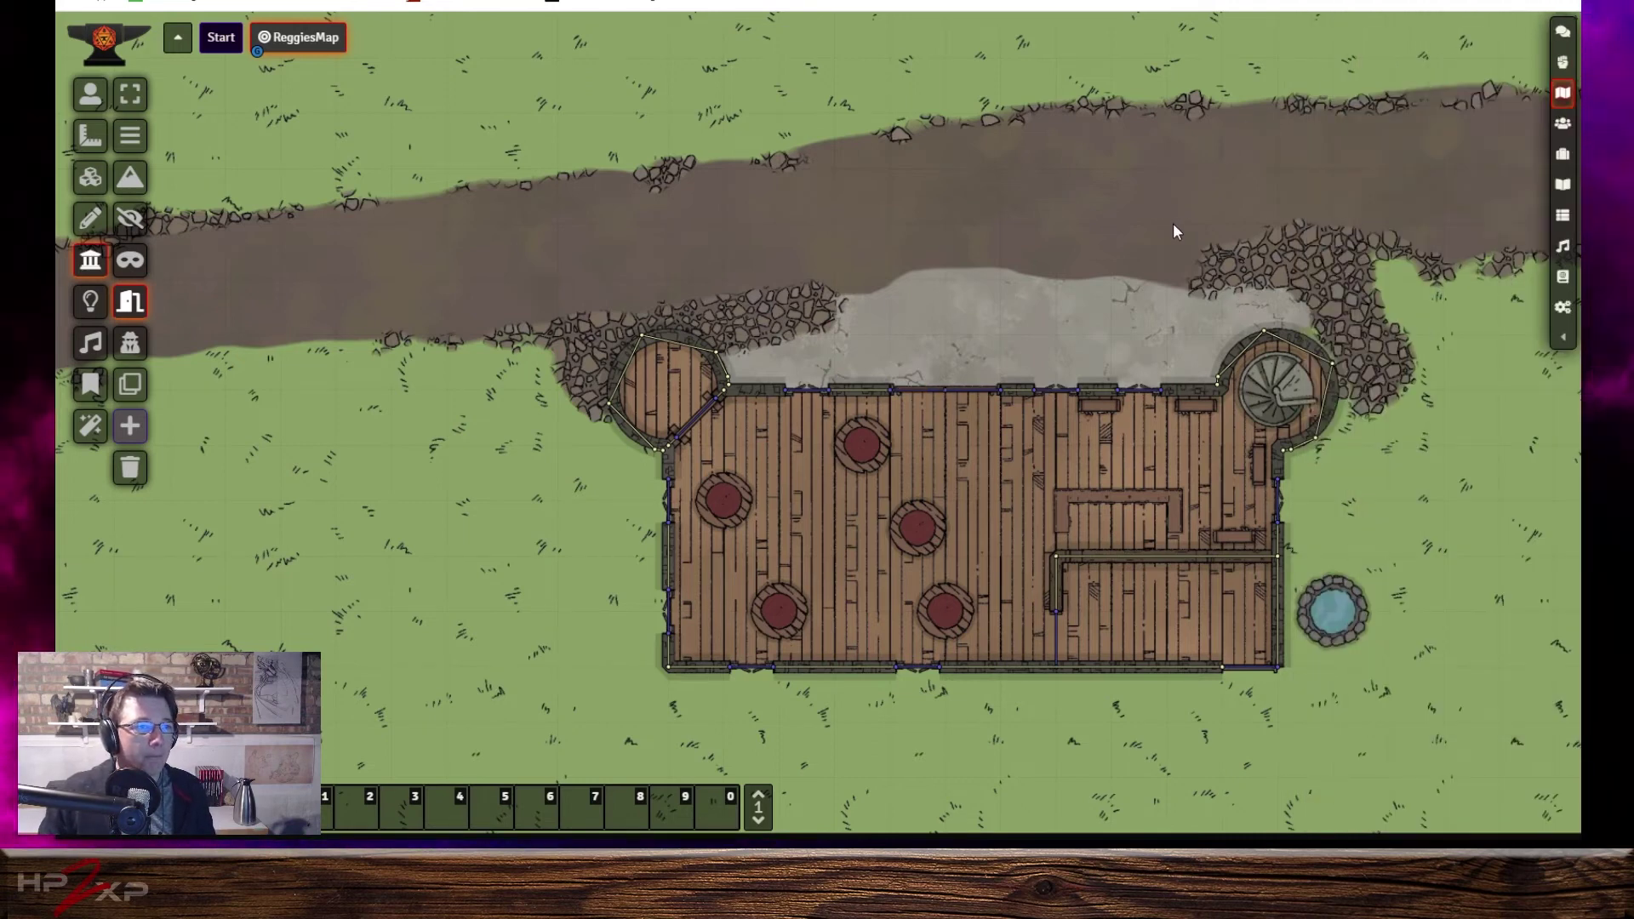
left_click_drag(1173, 223, 1025, 179)
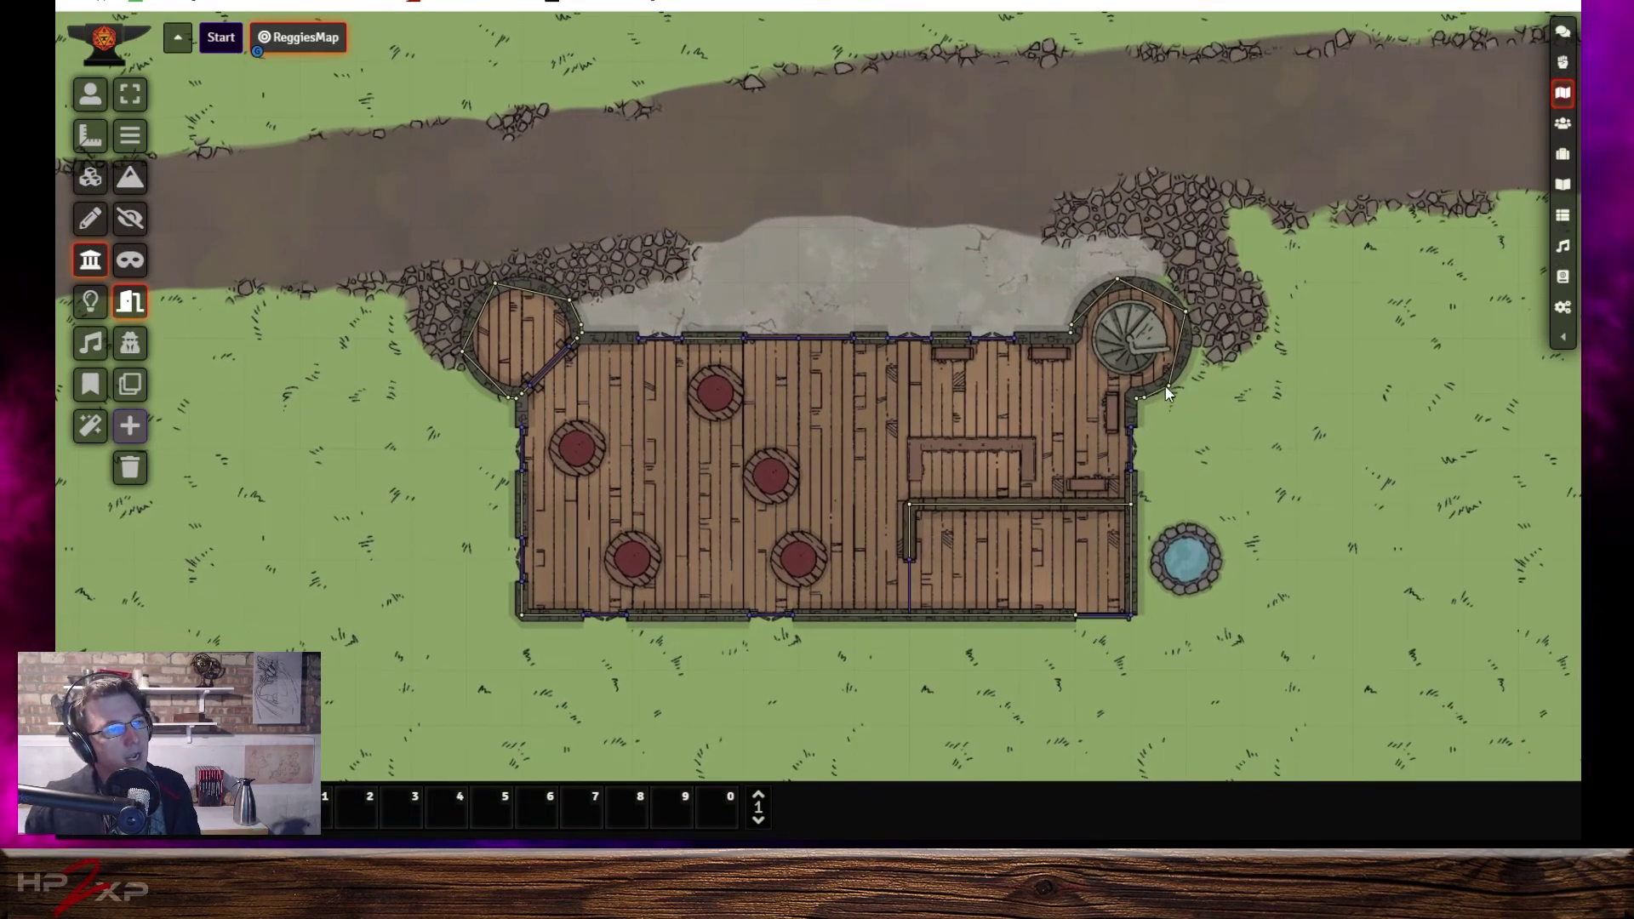
scroll(1181, 336, "up", 1)
scroll(1181, 335, "up", 3)
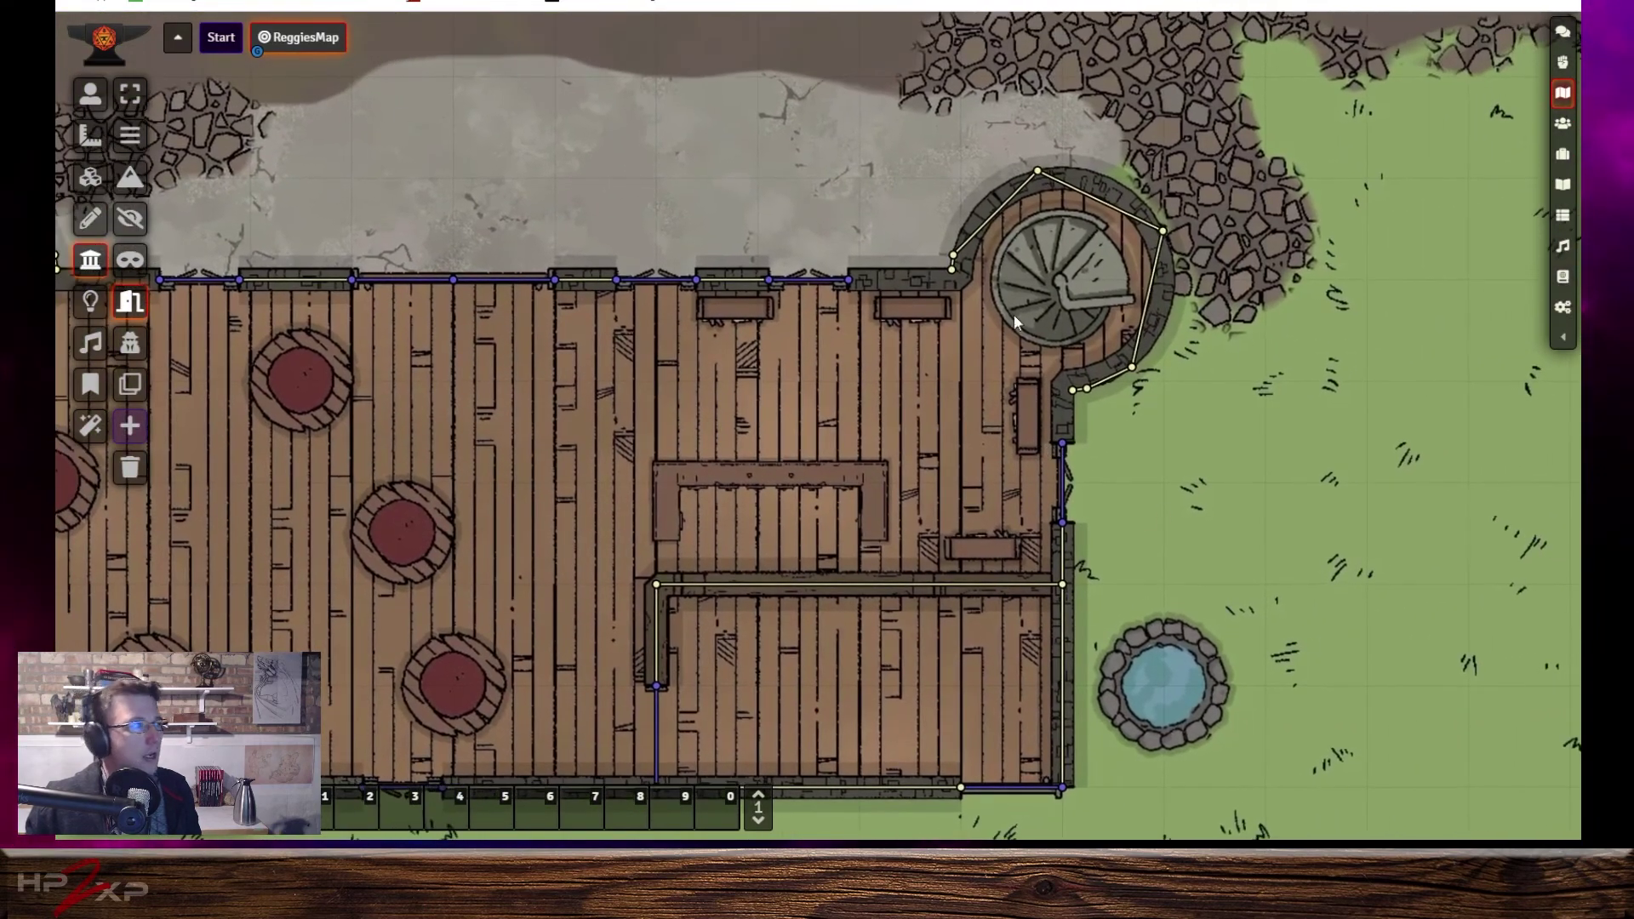
left_click(90, 223)
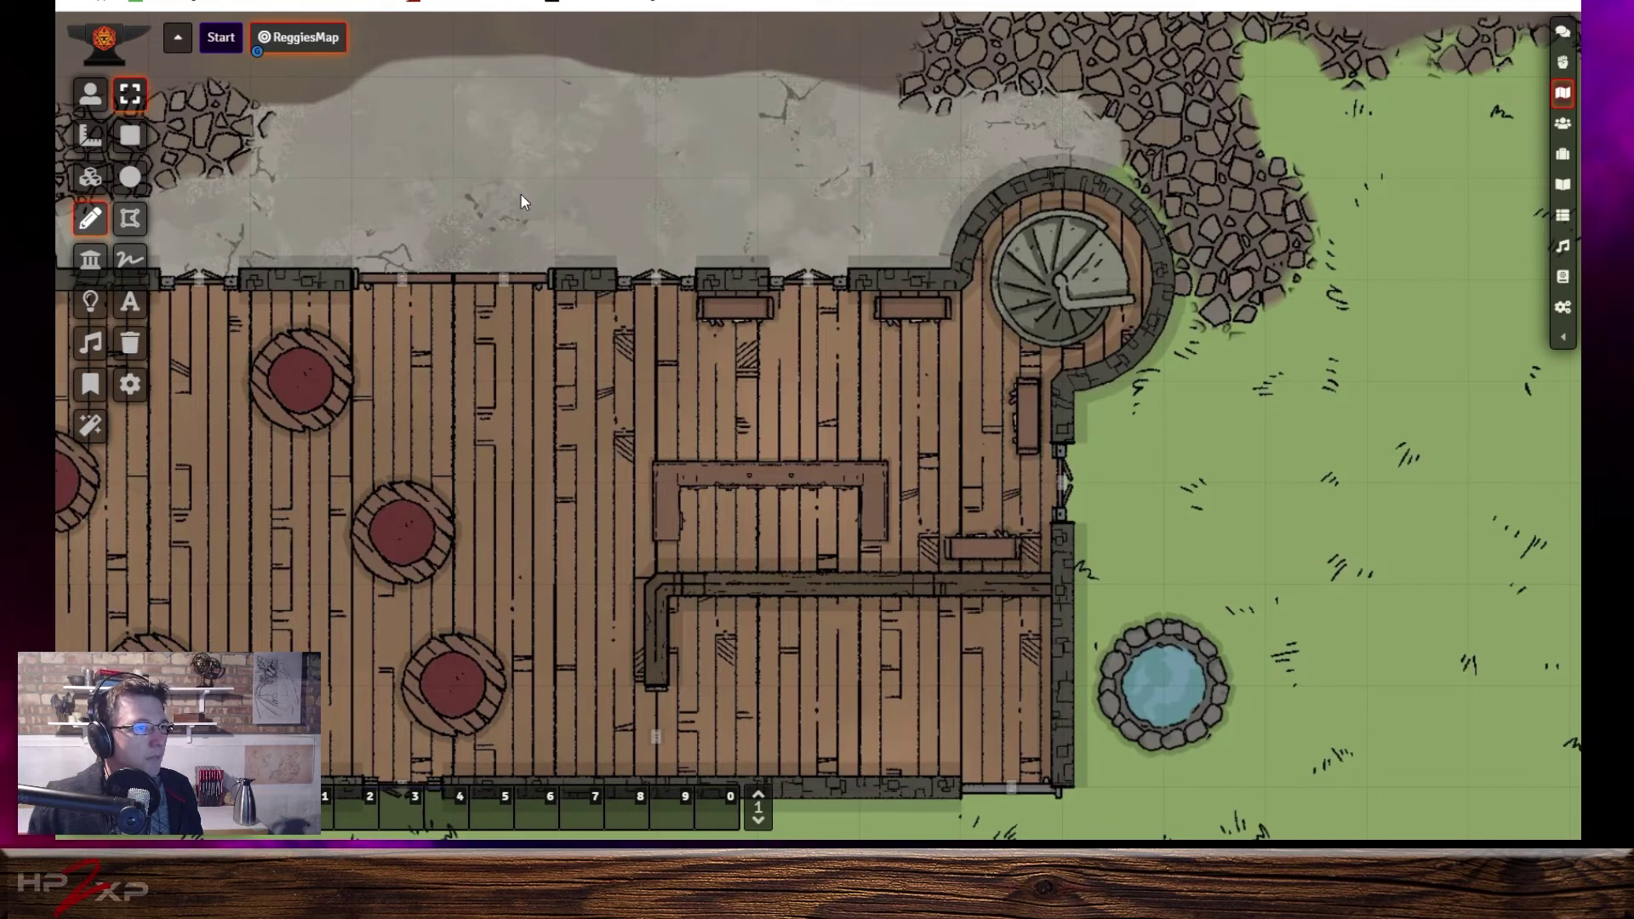
left_click(95, 271)
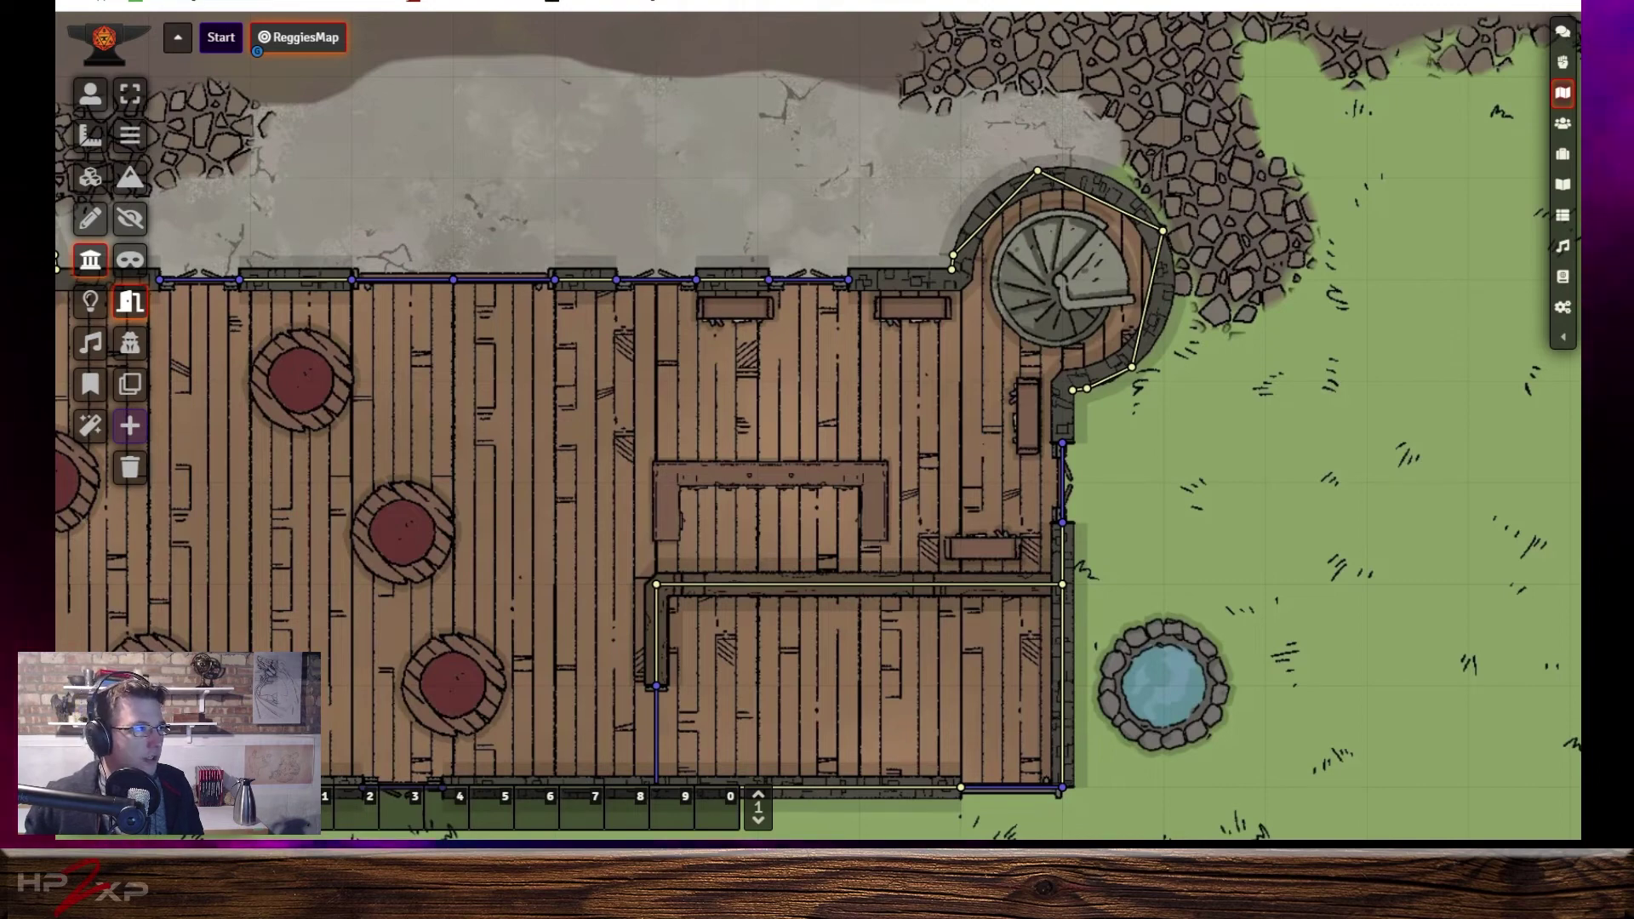
left_click_drag(606, 189, 834, 147)
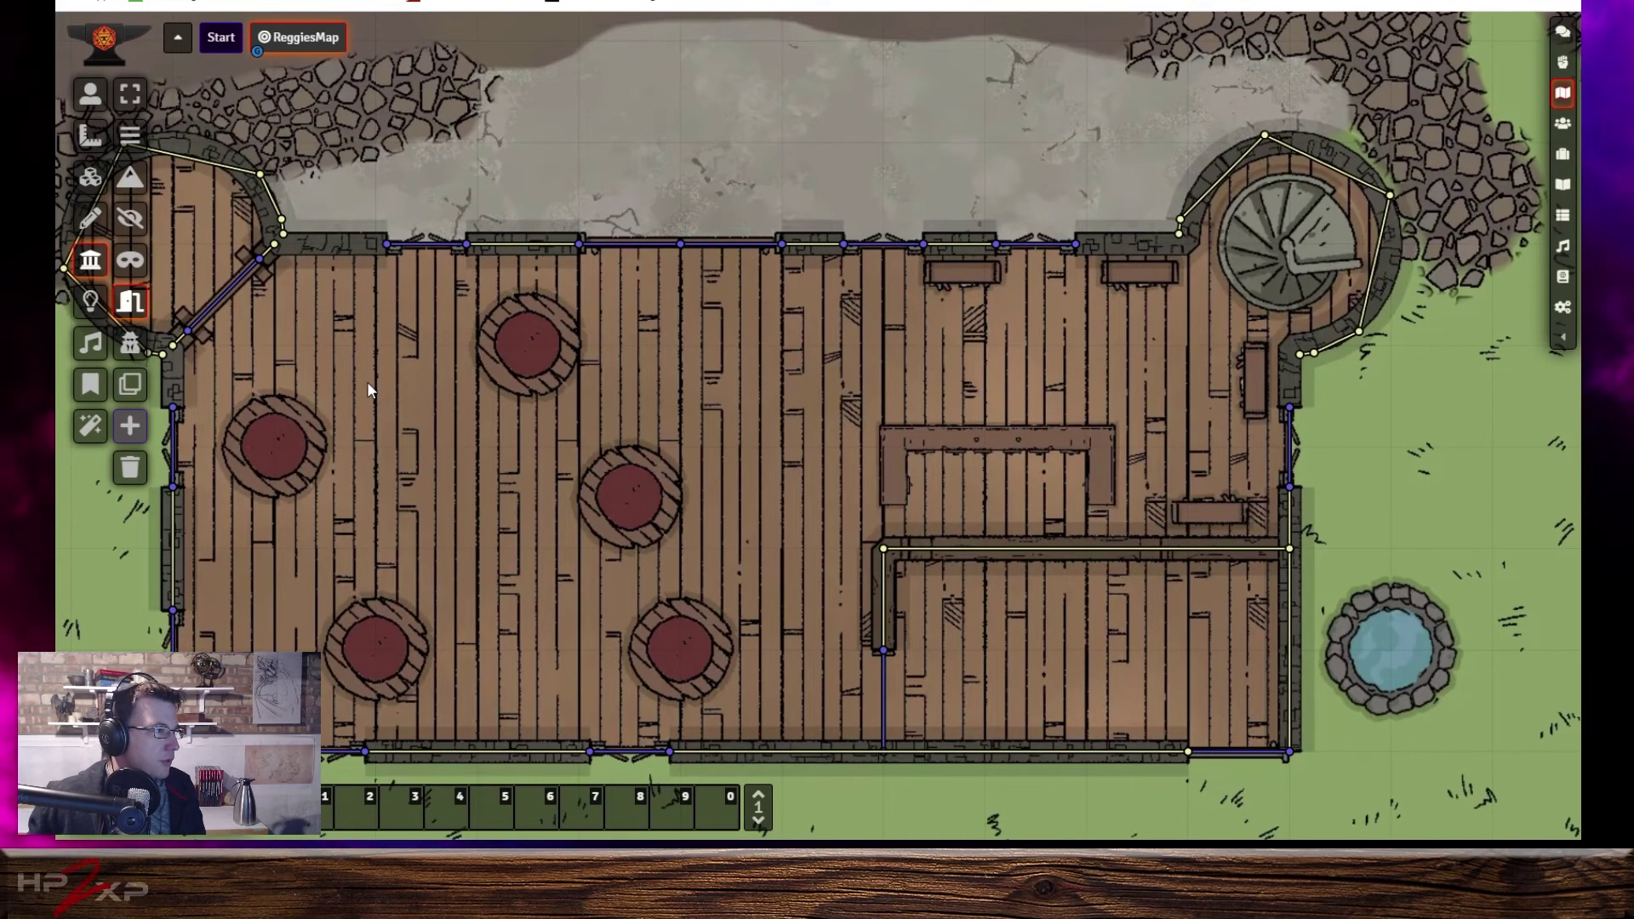
left_click_drag(367, 384, 468, 371)
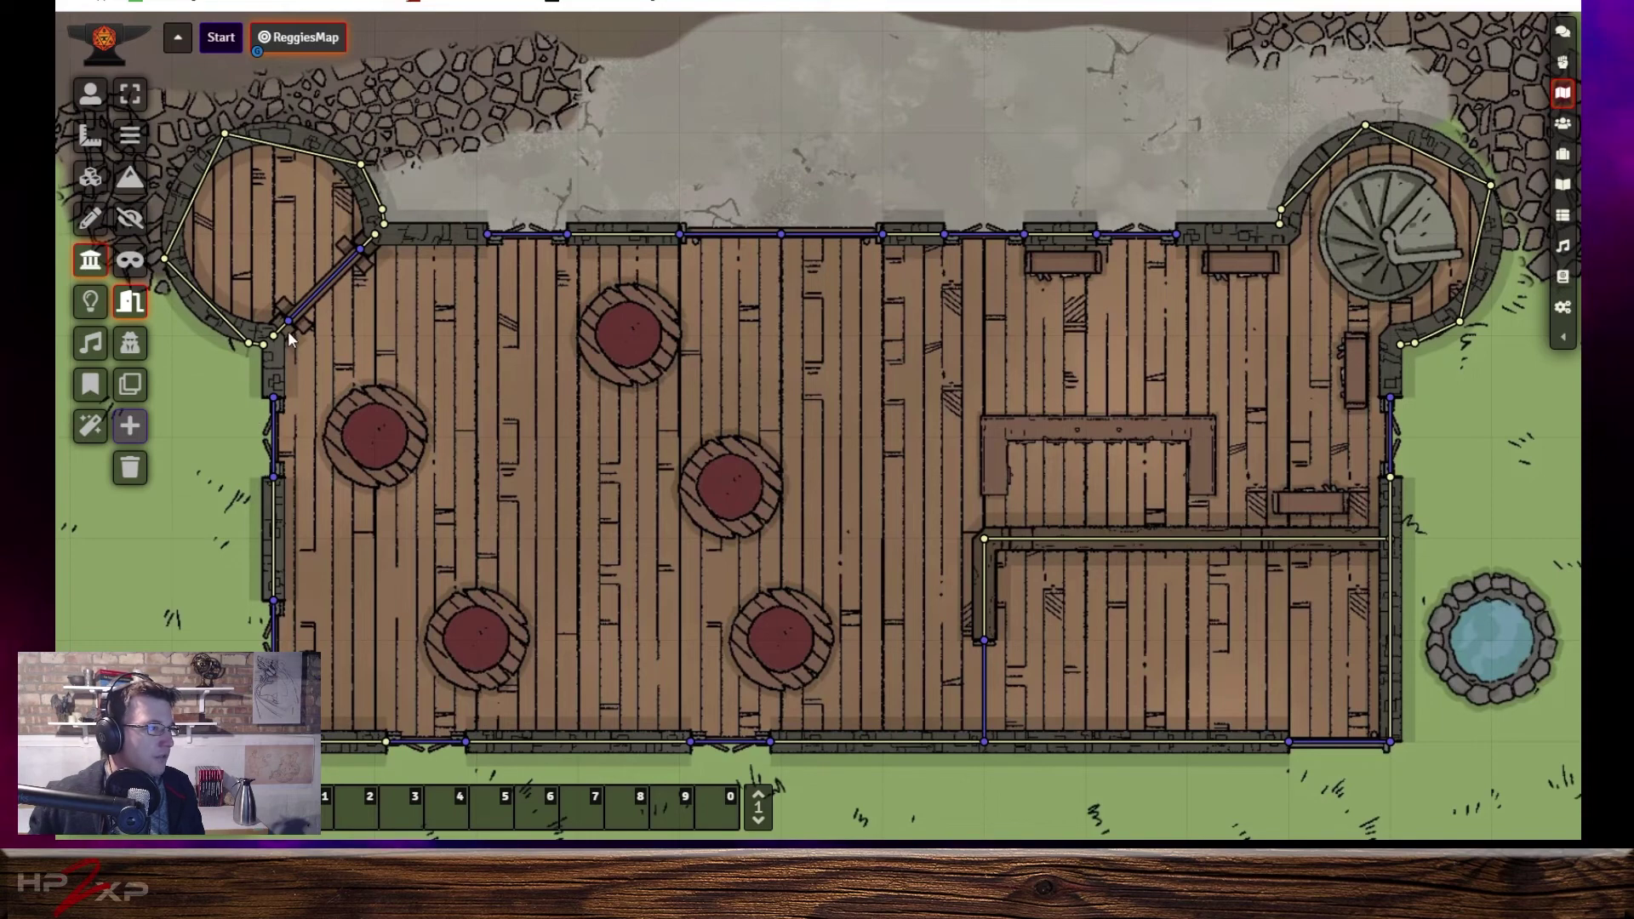
scroll(710, 410, "down", 3)
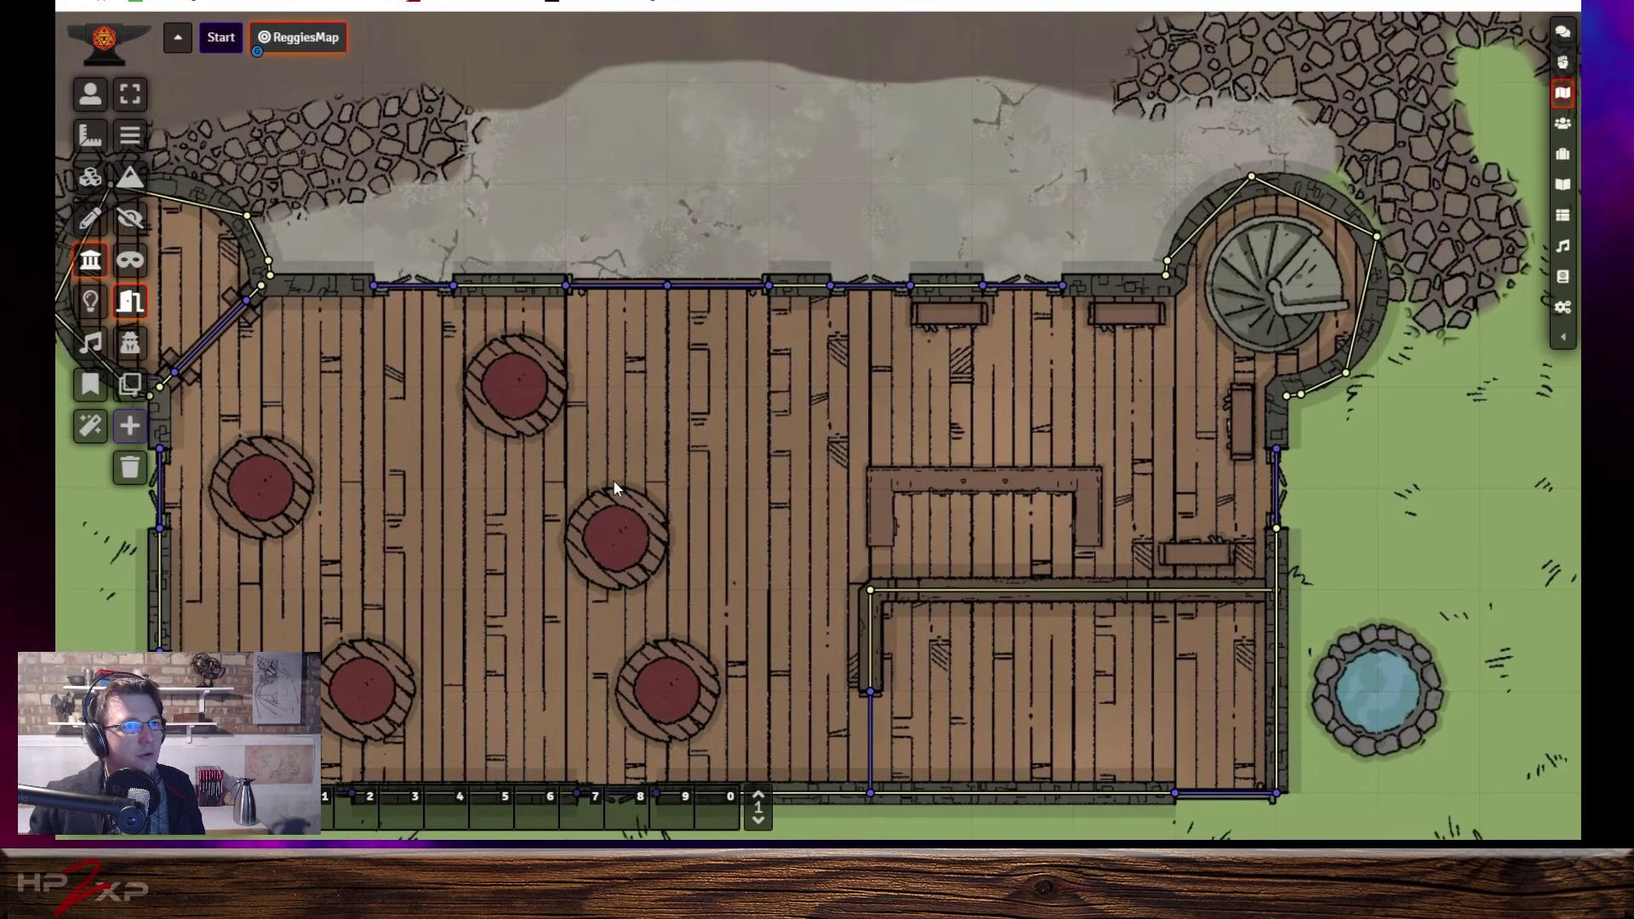
scroll(635, 431, "up", 3)
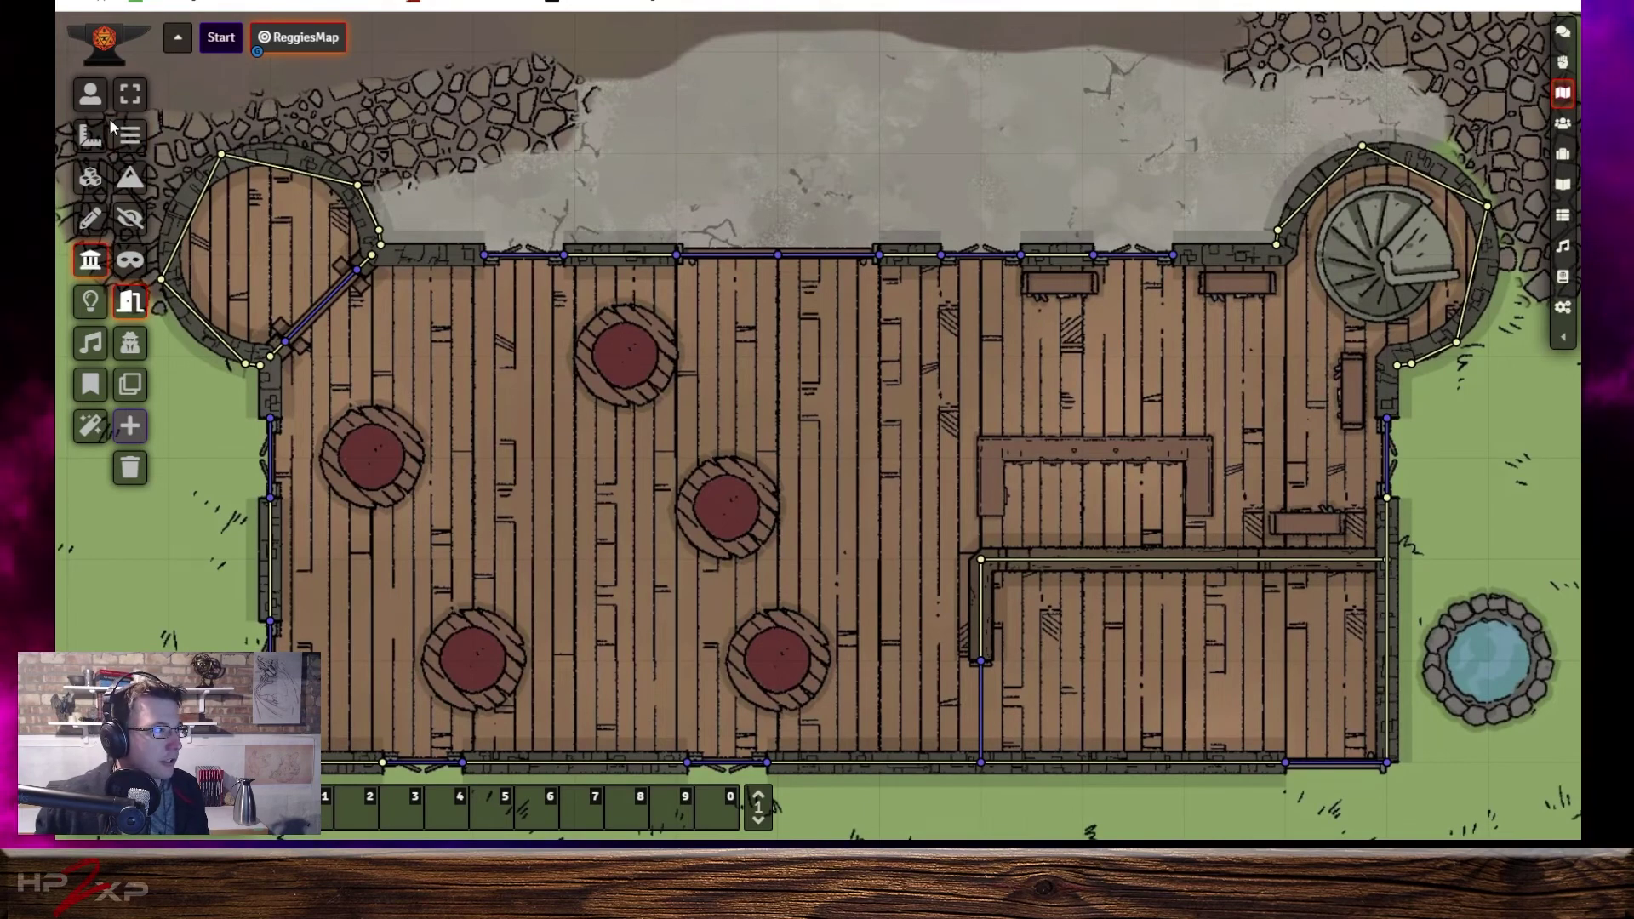
Switch to the token controls and examine the door icons on the tavern and the house near the lake.
left_click(91, 95)
scroll(1107, 340, "up", 2)
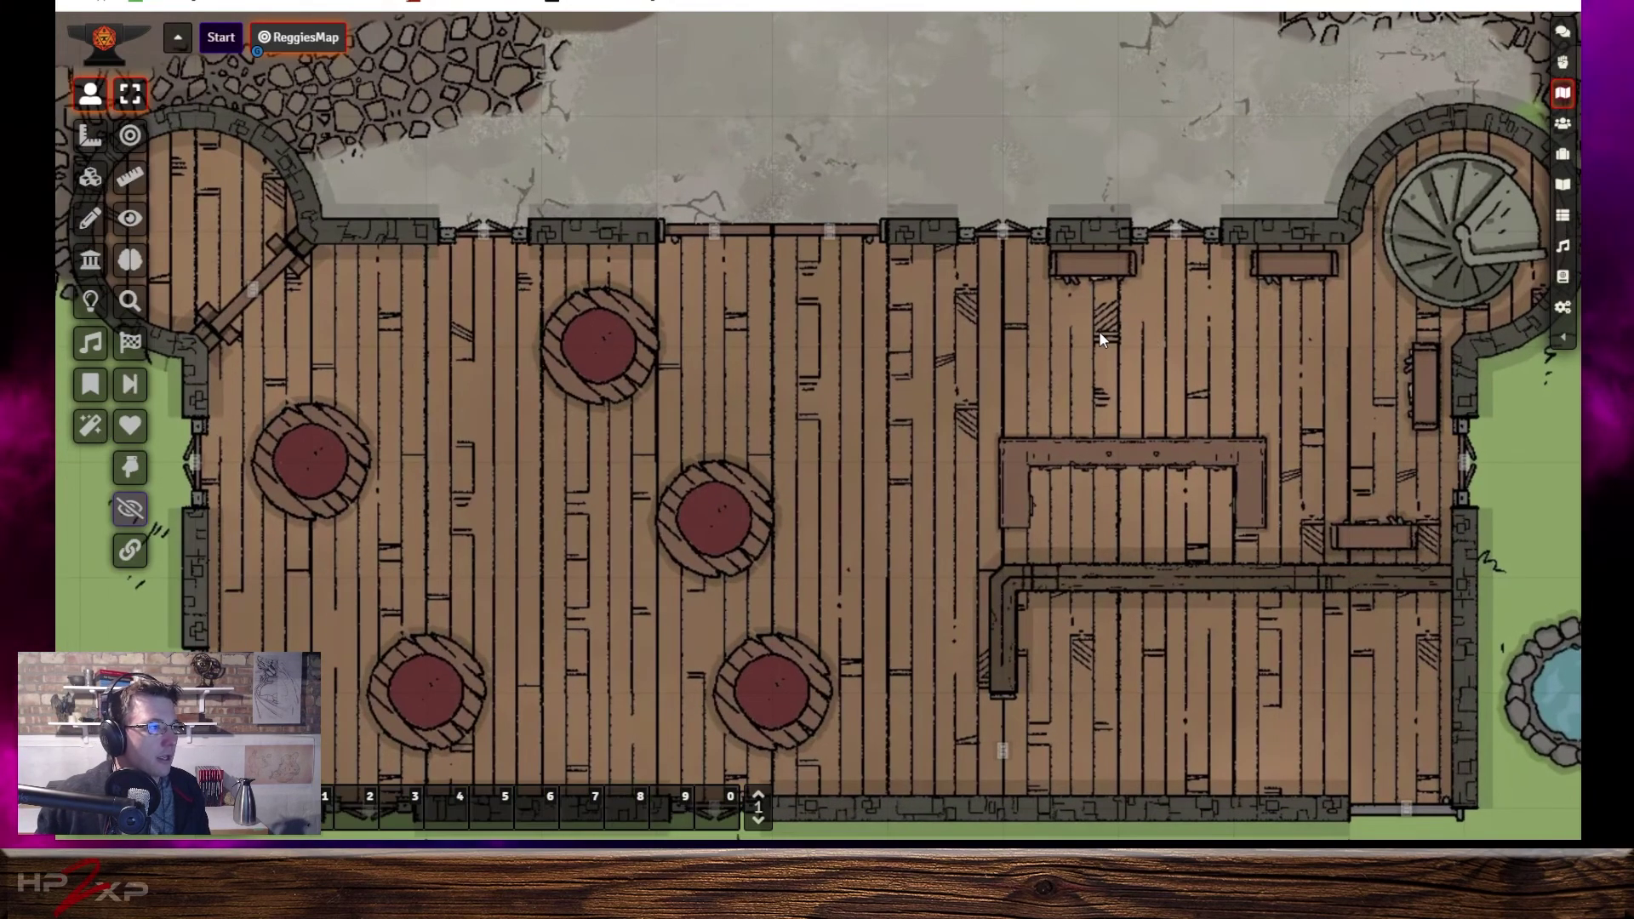
scroll(1100, 336, "up", 3)
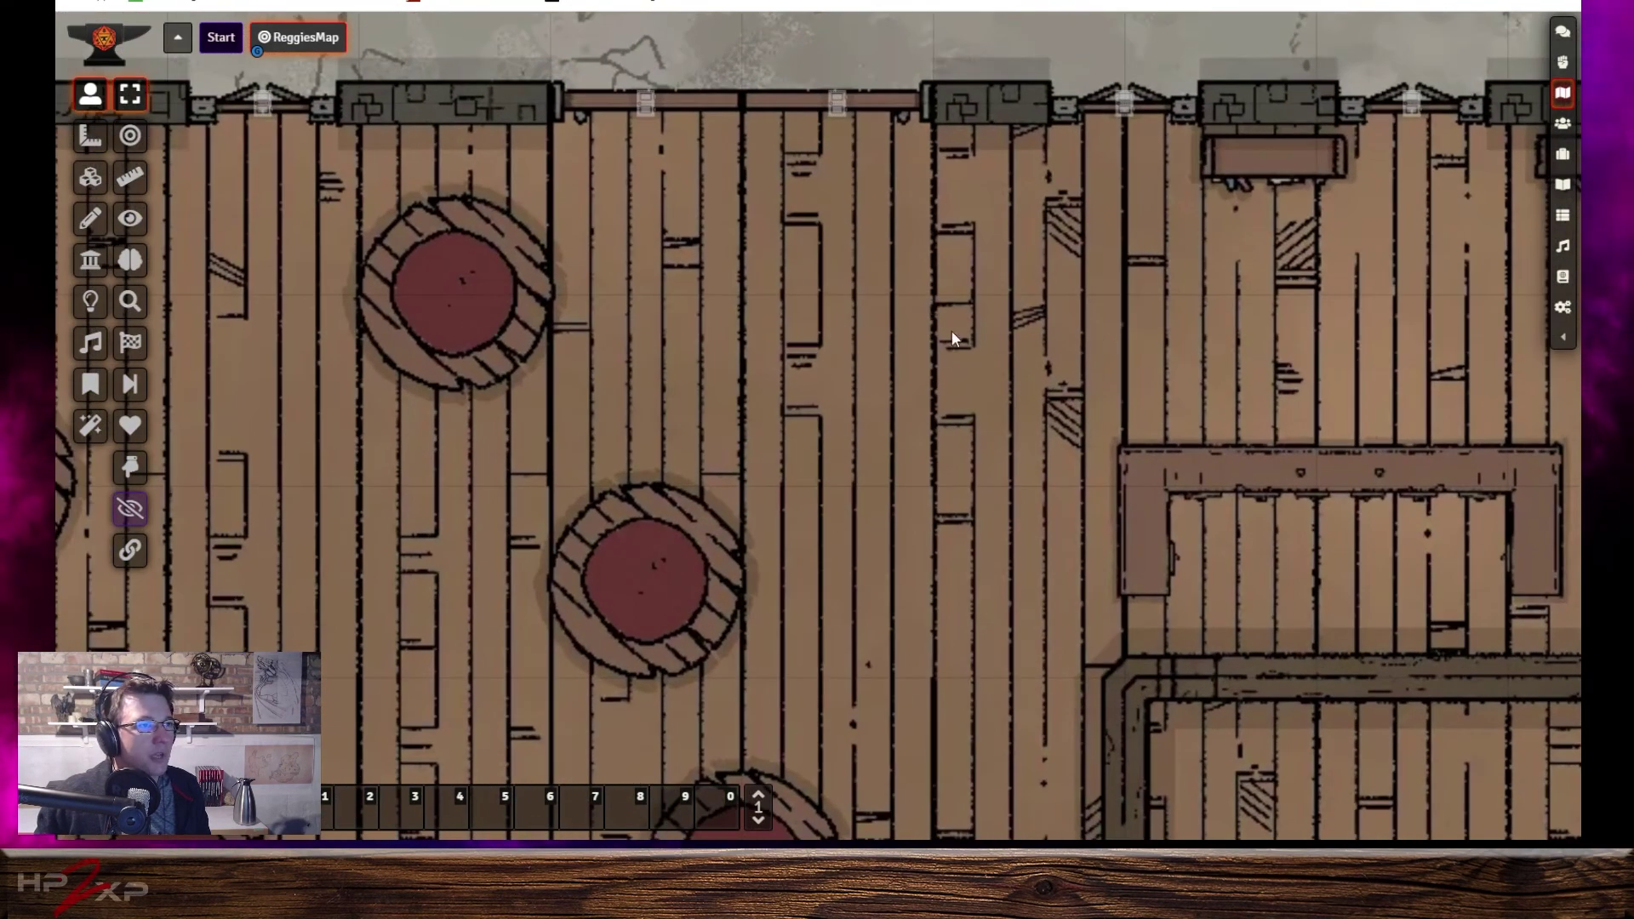
left_click_drag(951, 331, 1029, 411)
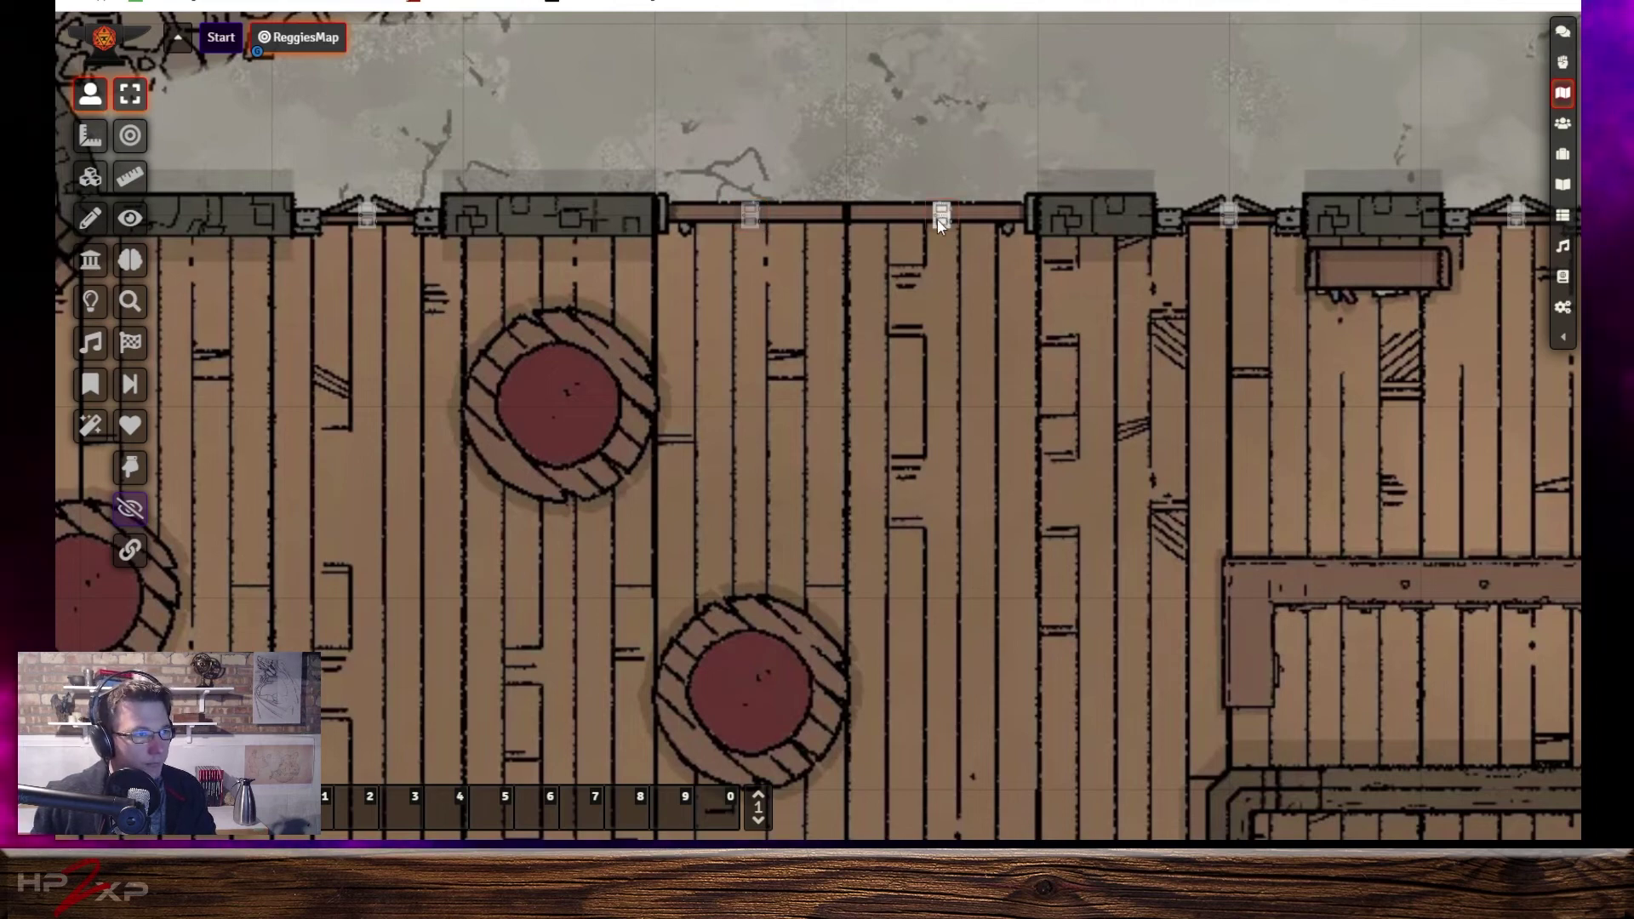
scroll(1122, 437, "up", 1)
scroll(1120, 426, "down", 6)
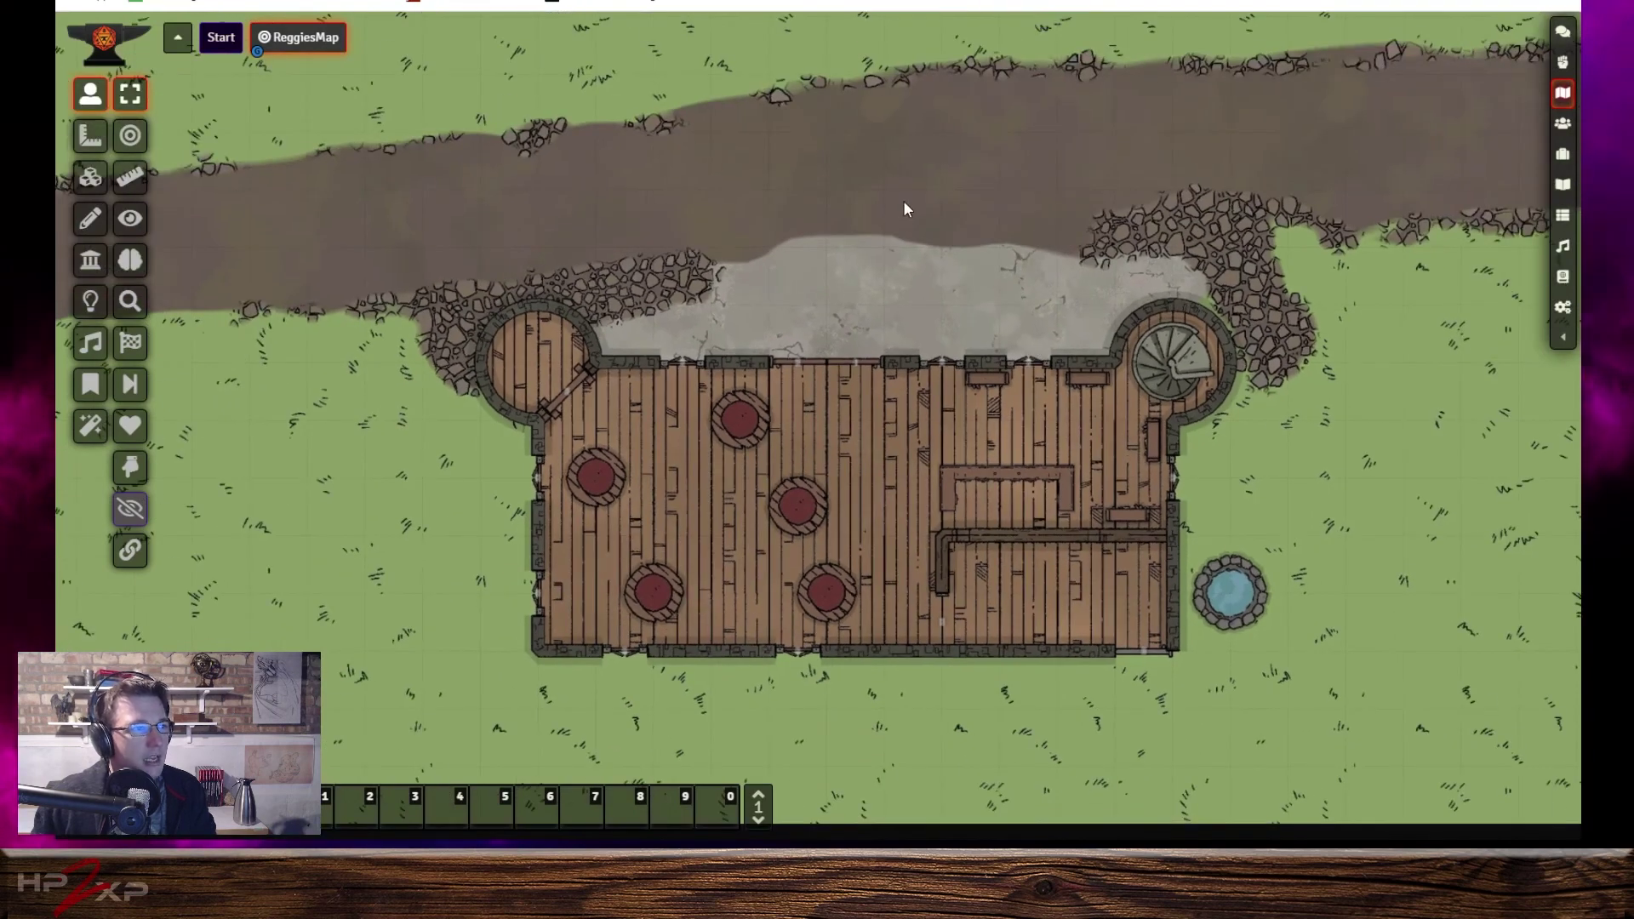
left_click_drag(901, 198, 1078, 870)
left_click_drag(968, 610, 1317, 678)
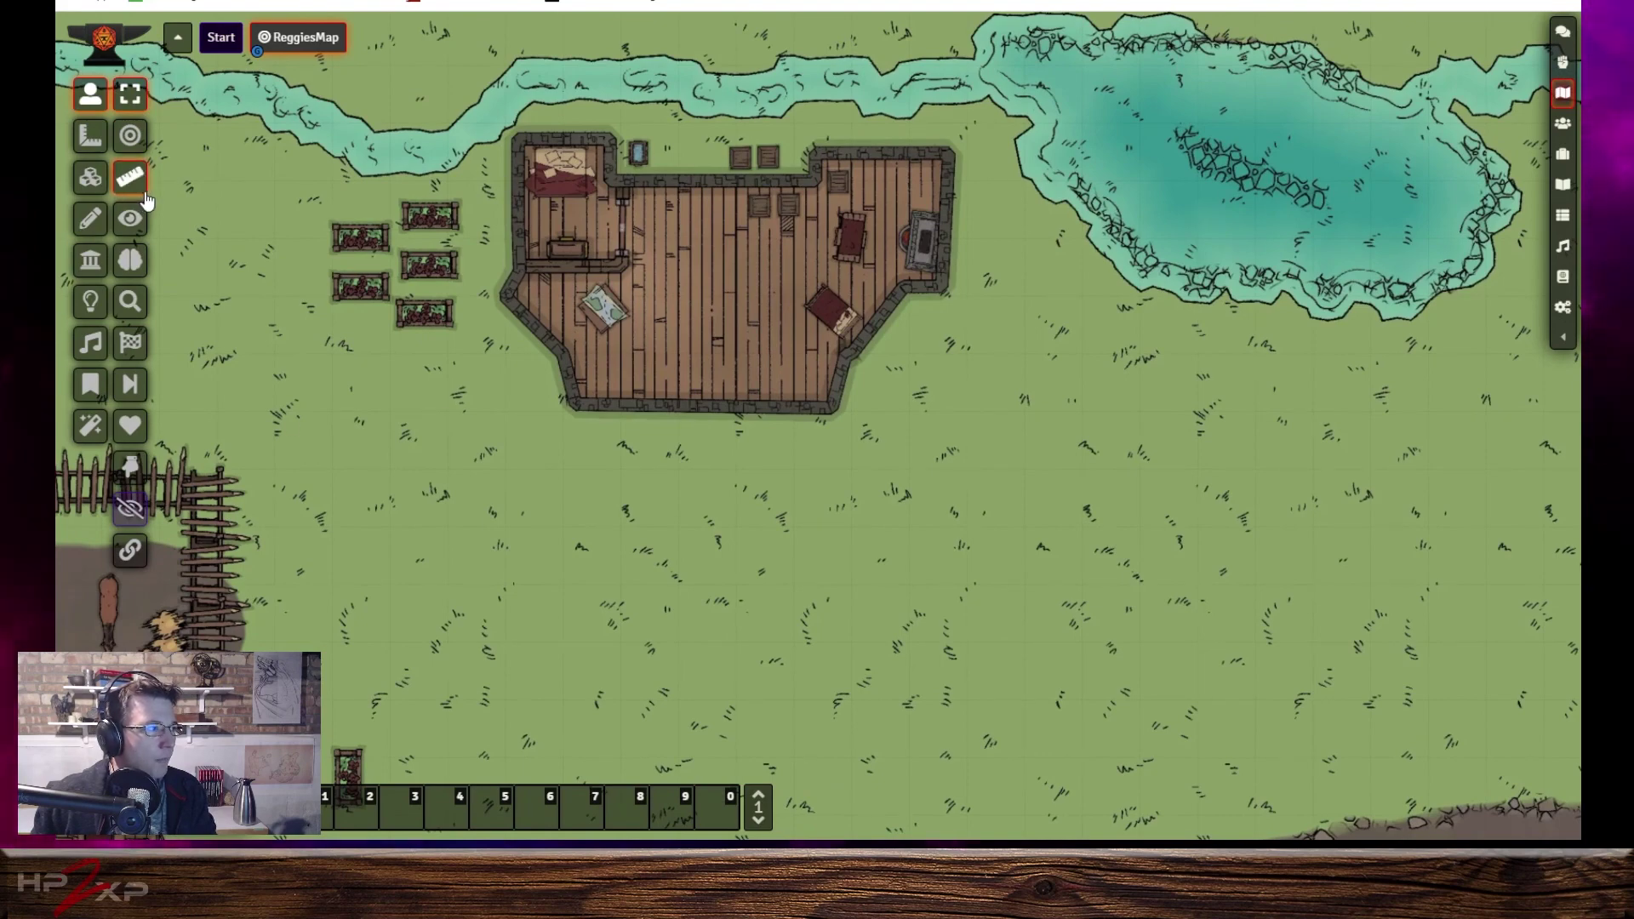
scroll(963, 514, "up", 3)
scroll(970, 528, "up", 1)
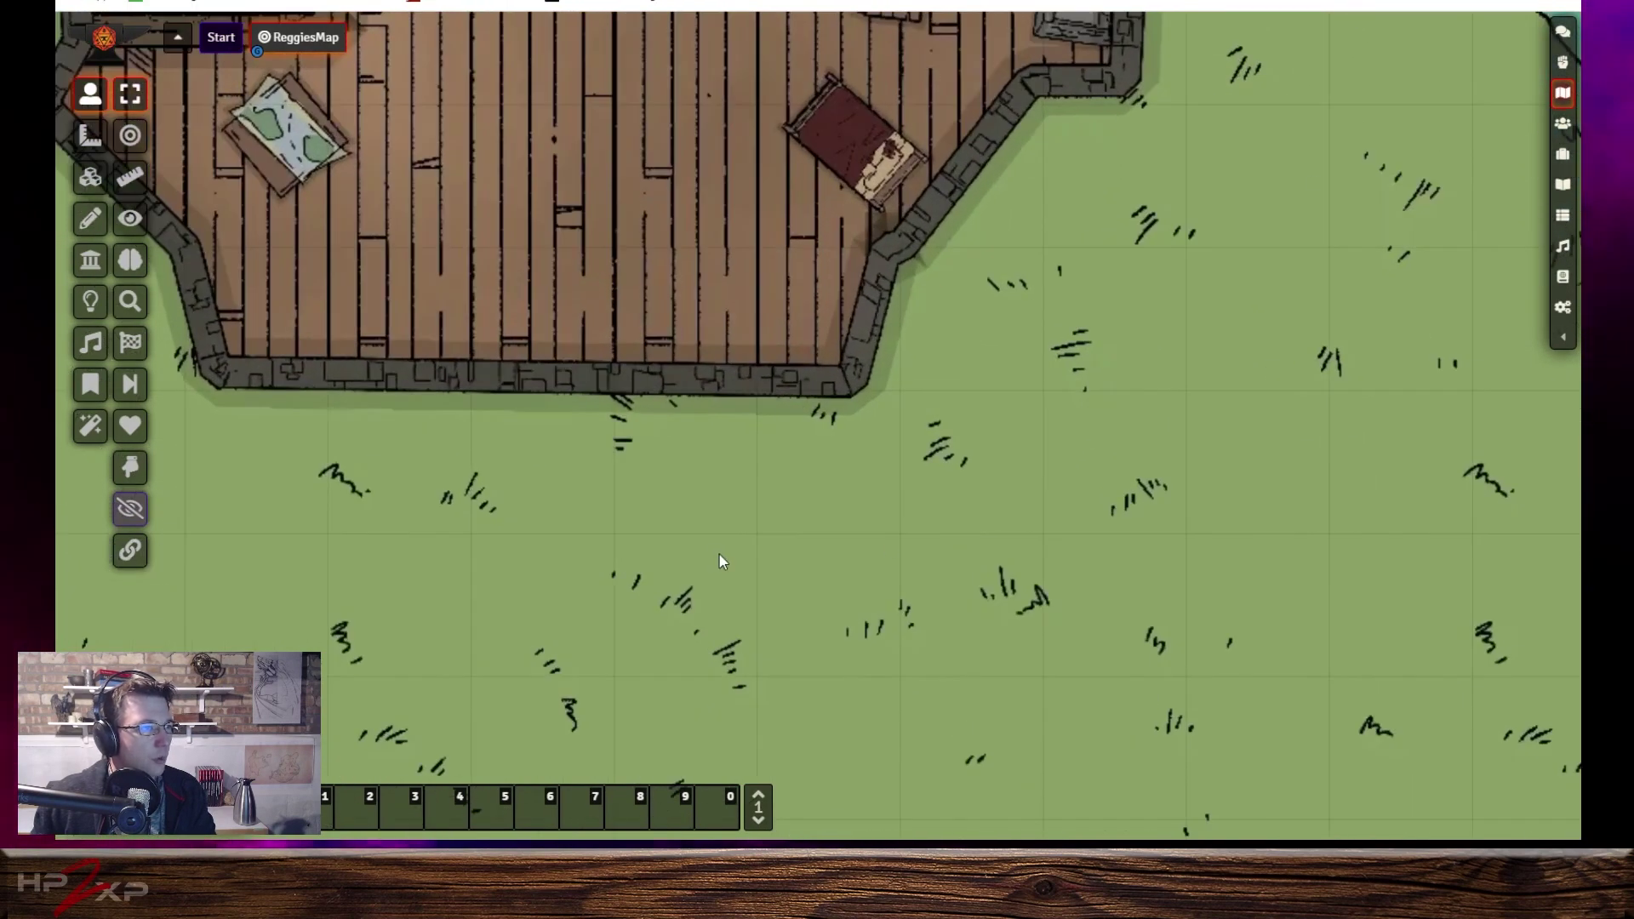
scroll(1127, 628, "up", 3)
left_click_drag(1116, 683, 1011, 730)
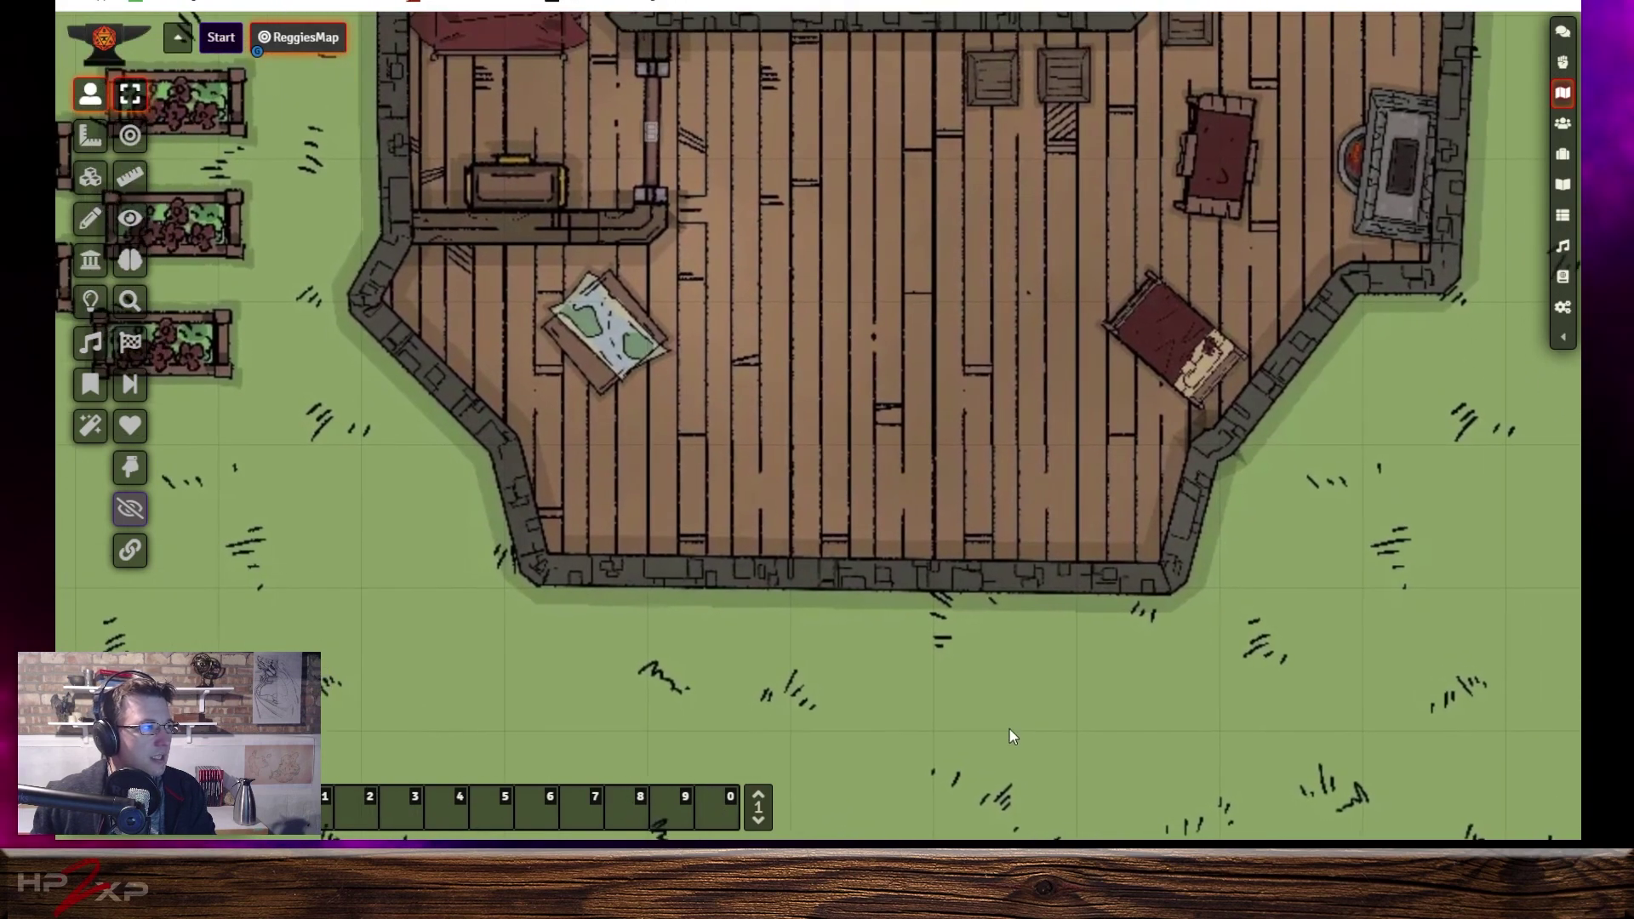
Try to draw a door segment over the middle of the house's south wall and delete it.
left_click(91, 262)
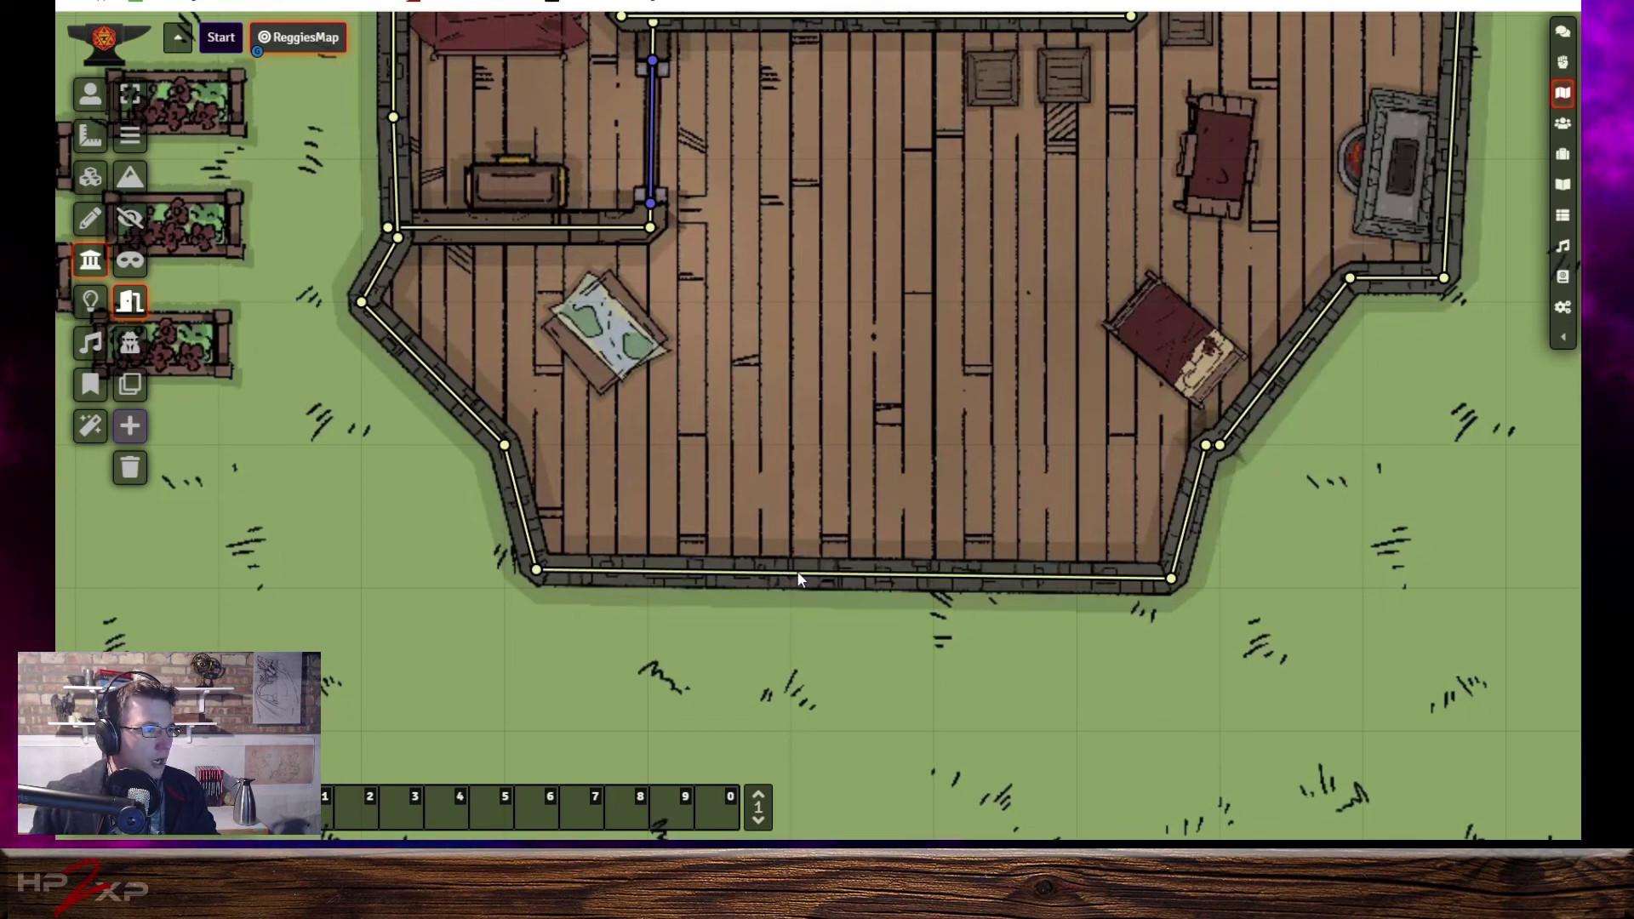
left_click_drag(796, 570, 927, 570)
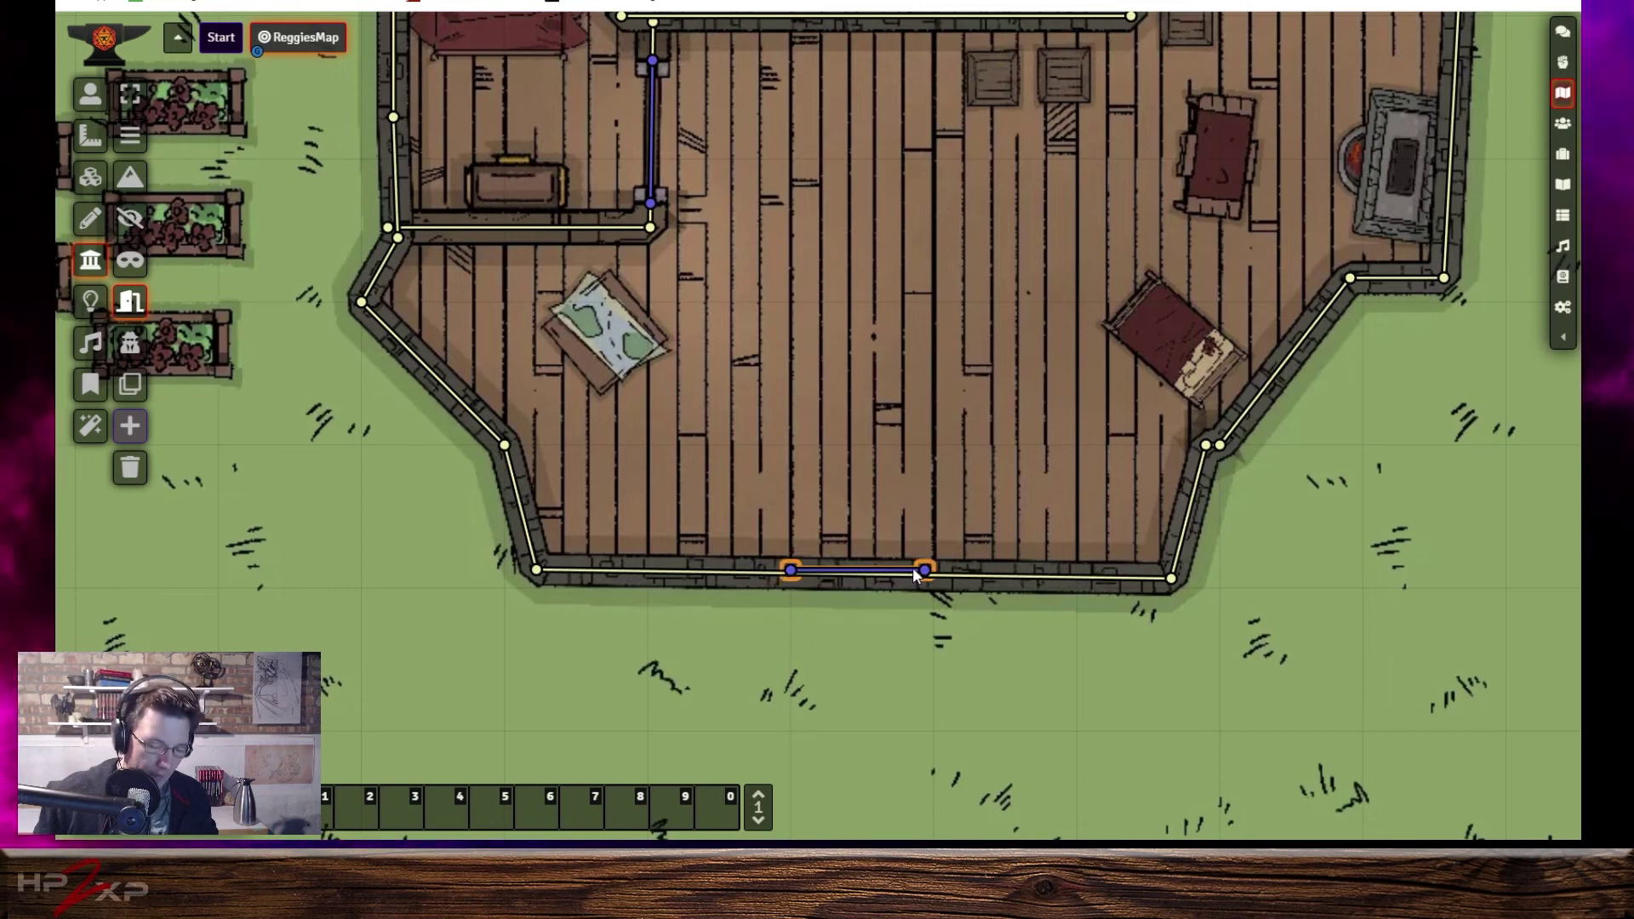
key("Delete")
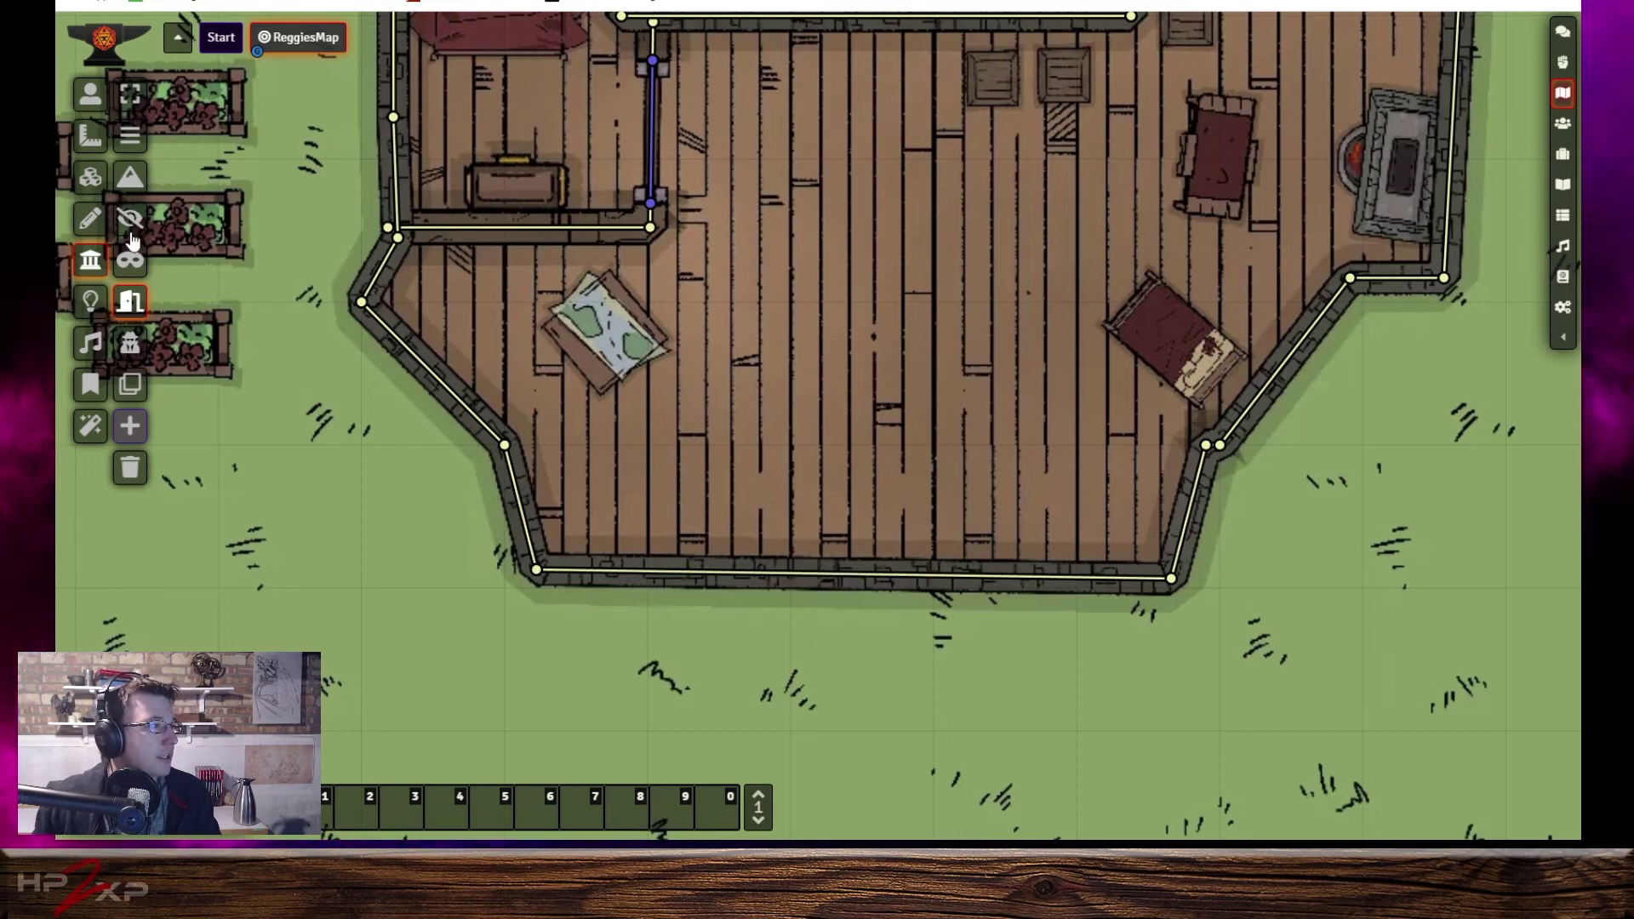
Shorten the house's south wall to its eastern part and draw a wall segment from the southwest corner, leaving a door-width gap between them.
left_click(131, 134)
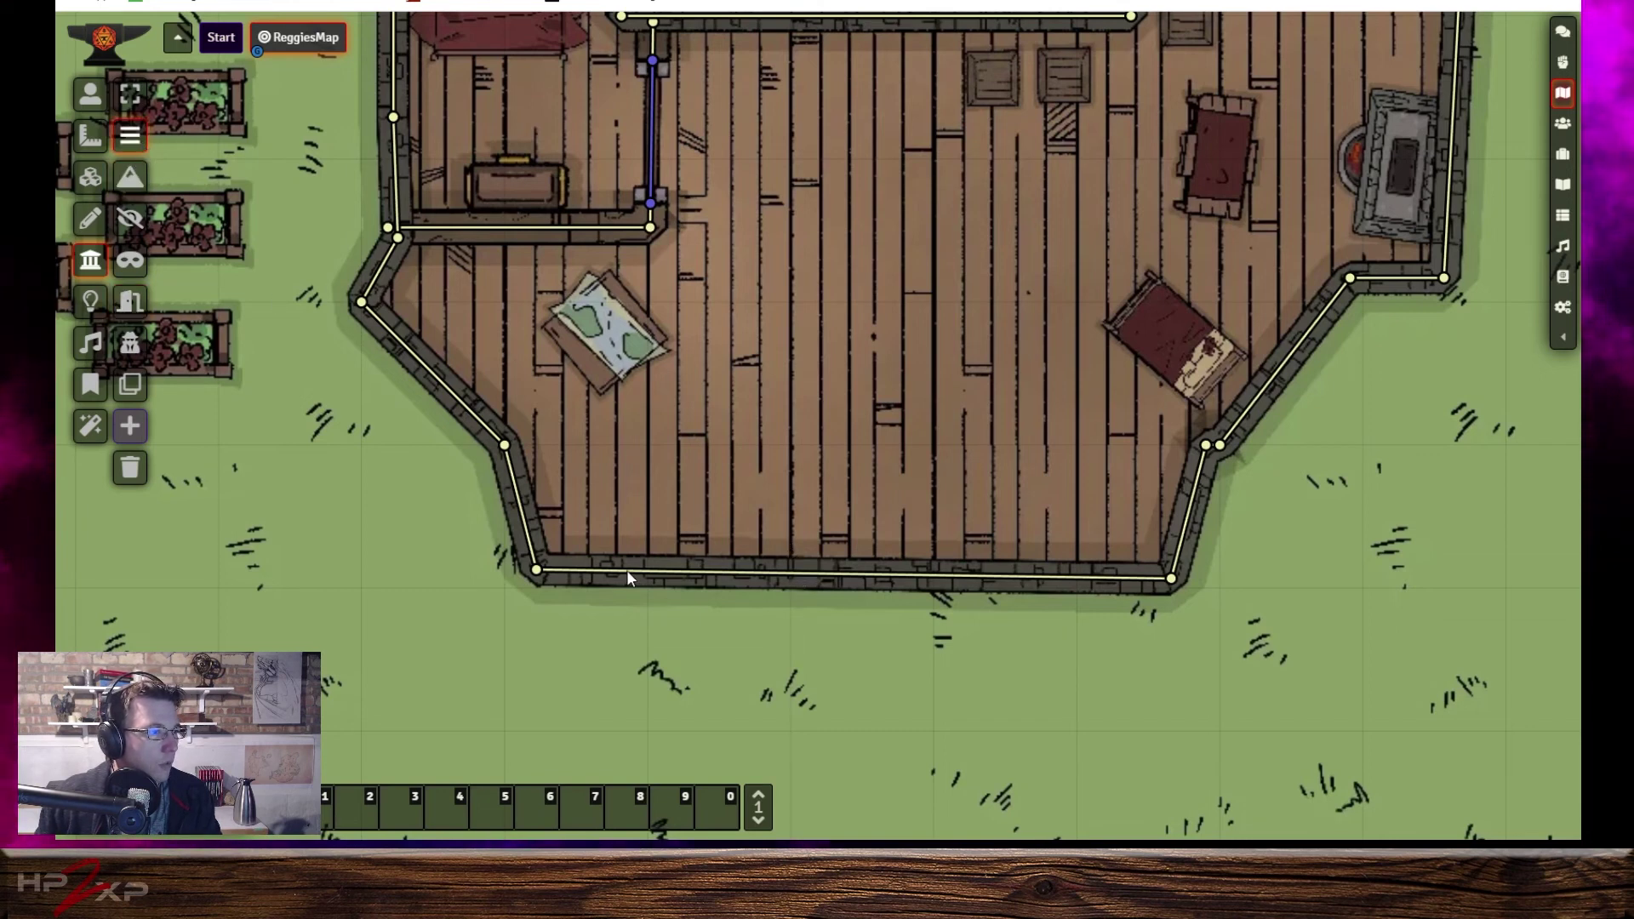
left_click(596, 570)
left_click_drag(577, 572, 923, 579)
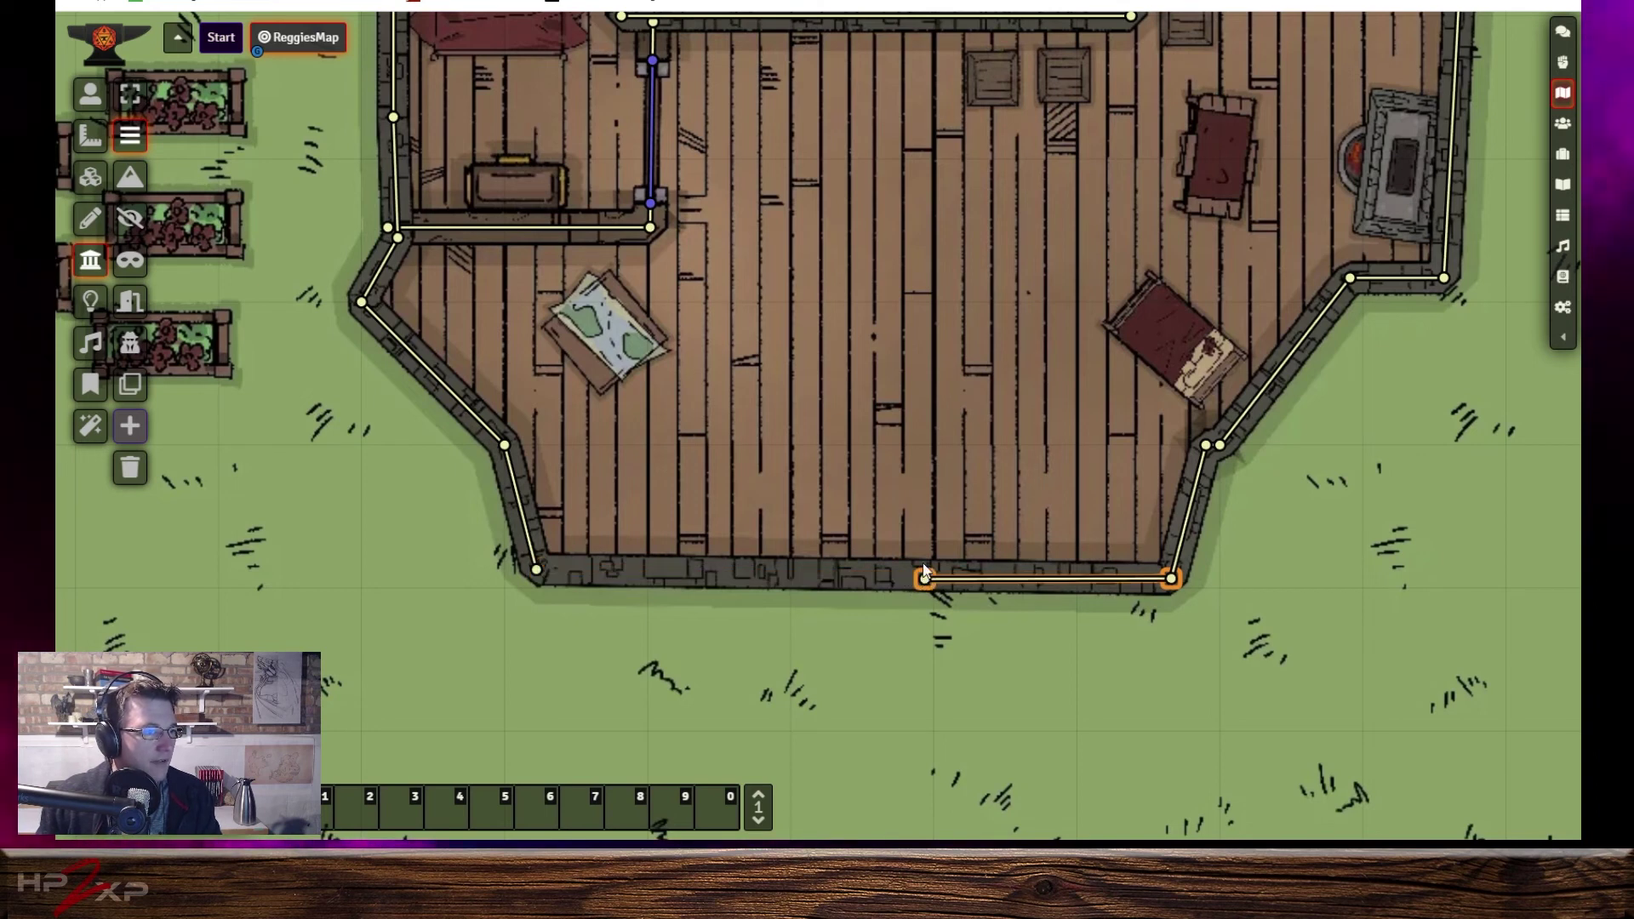
left_click(538, 570)
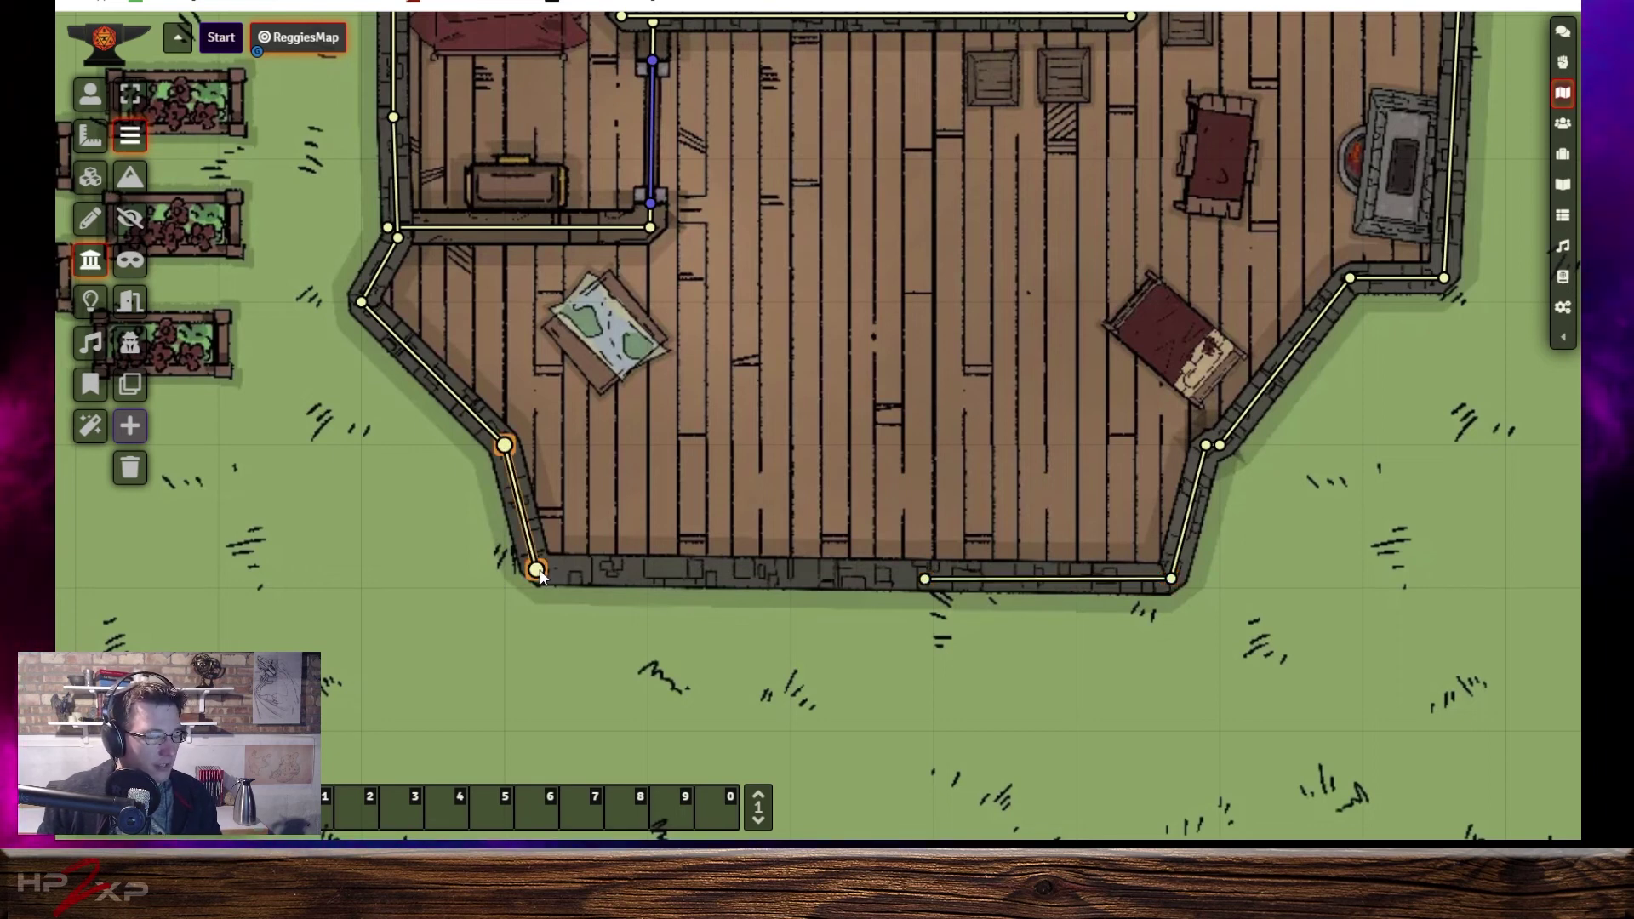
left_click_drag(538, 570, 788, 573)
left_click(789, 575)
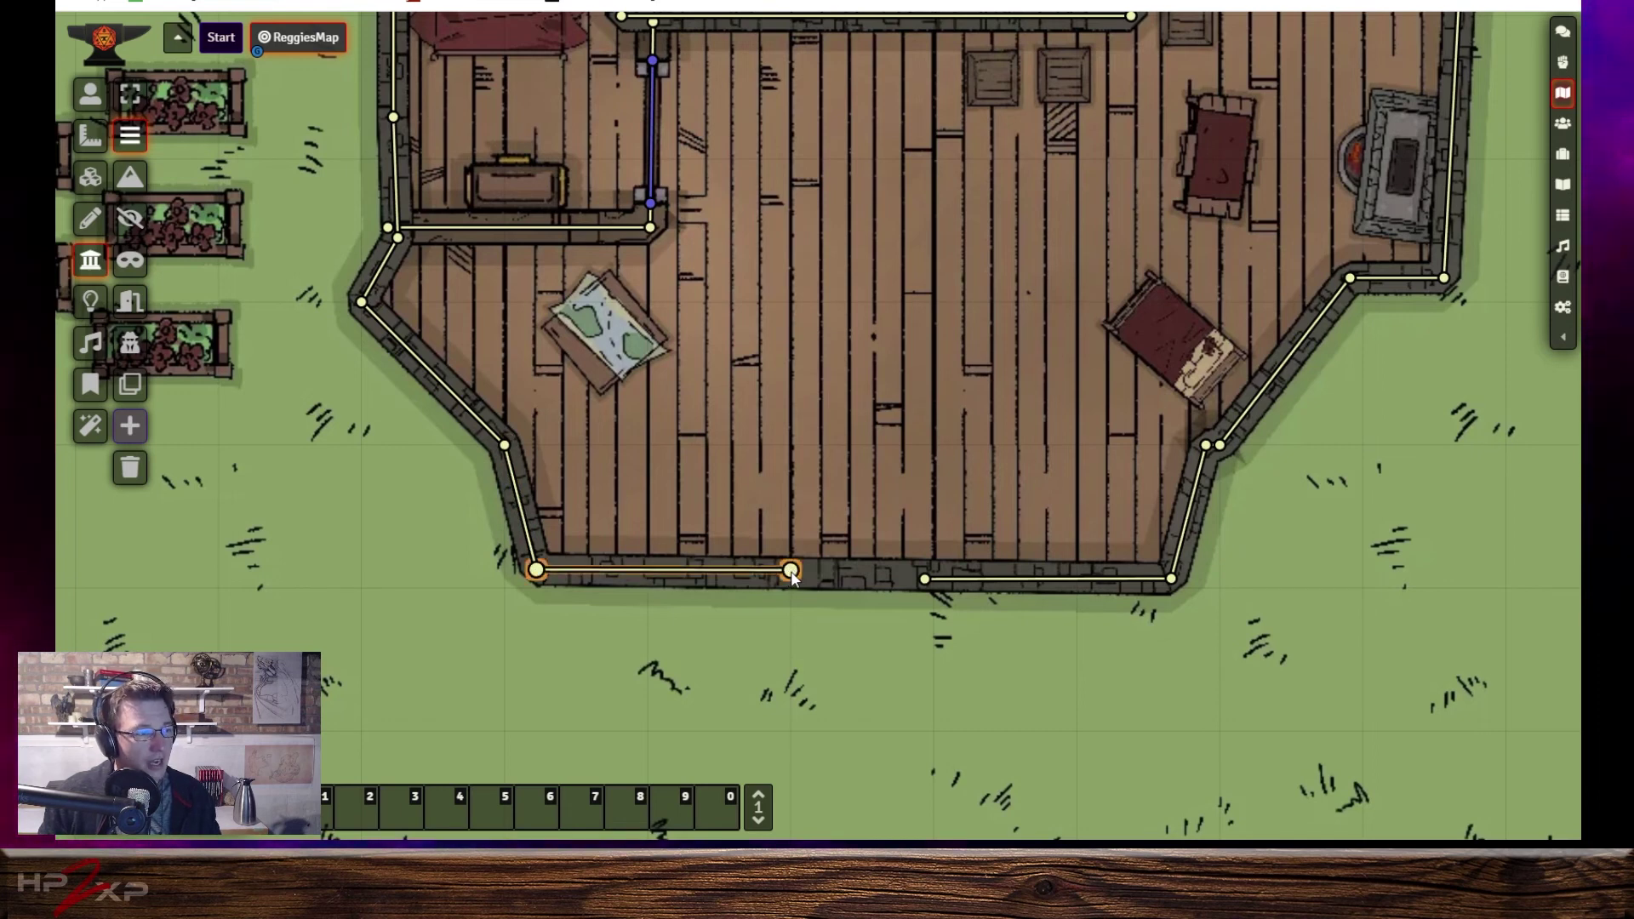
Draw a door segment across the gap in the house's south wall, joining the endpoints of the two wall segments.
left_click(924, 579)
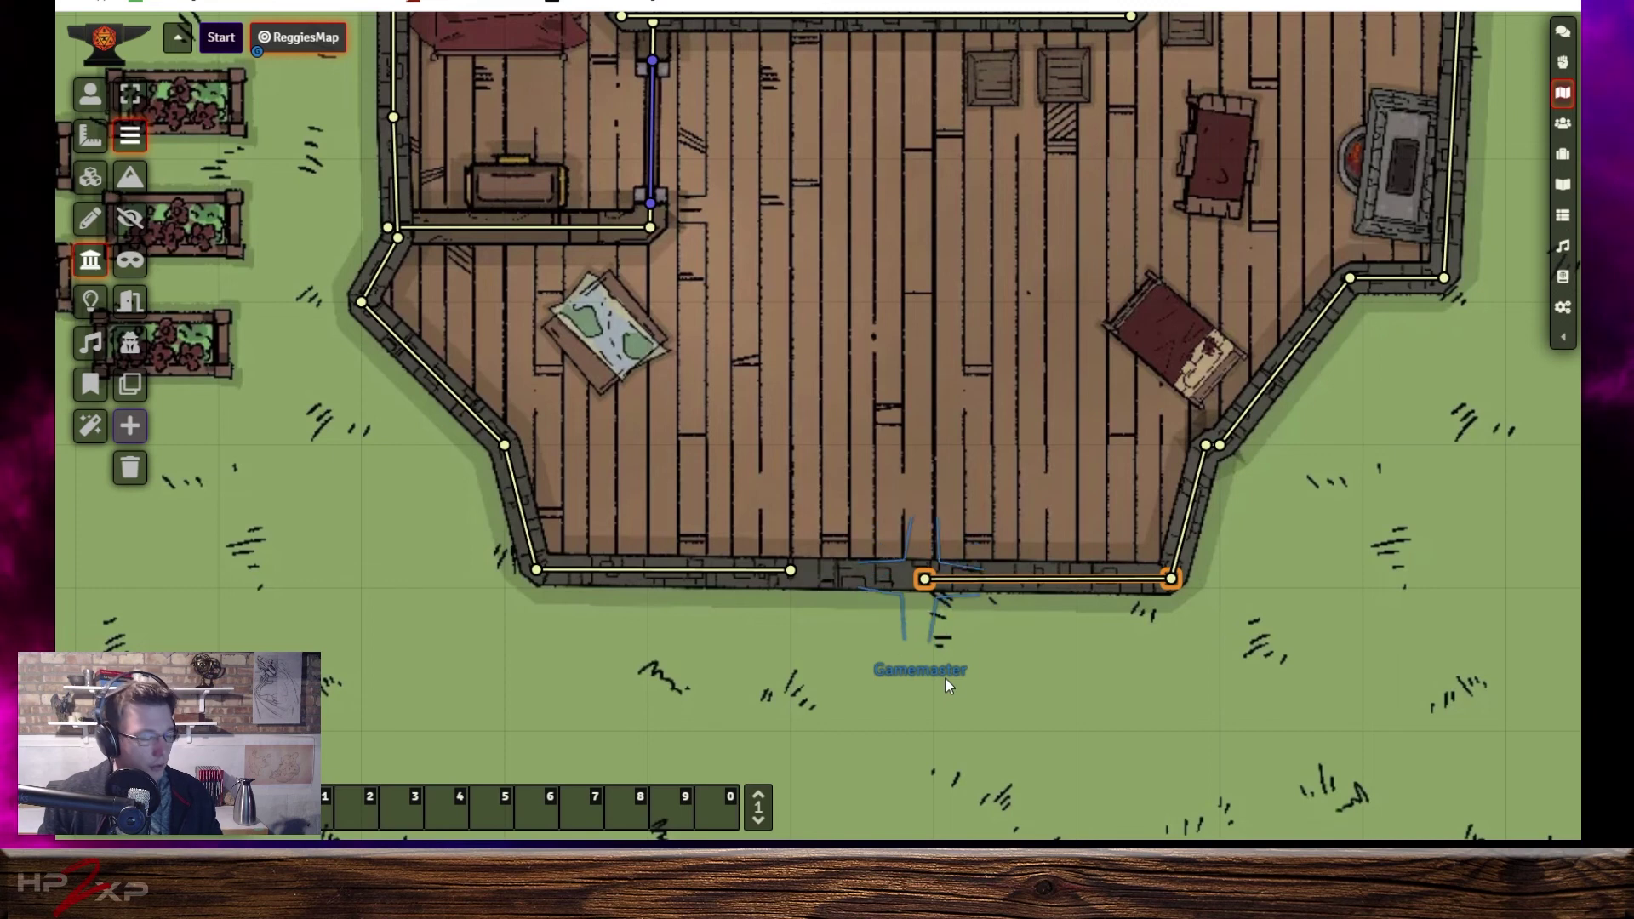
left_click(131, 303)
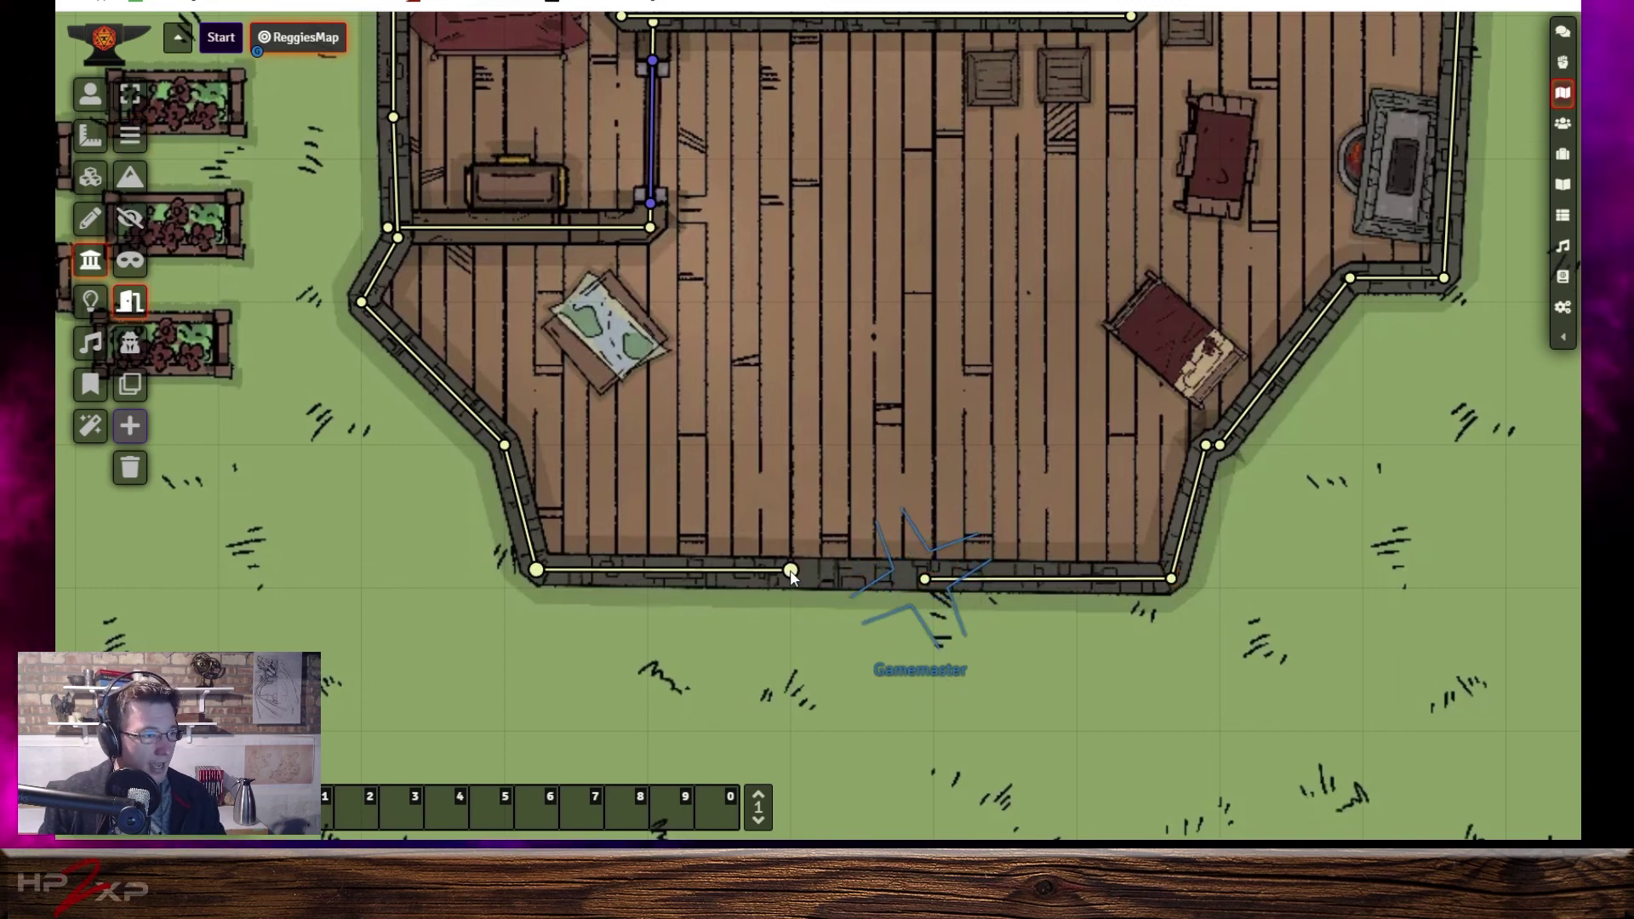
left_click_drag(791, 571, 924, 581)
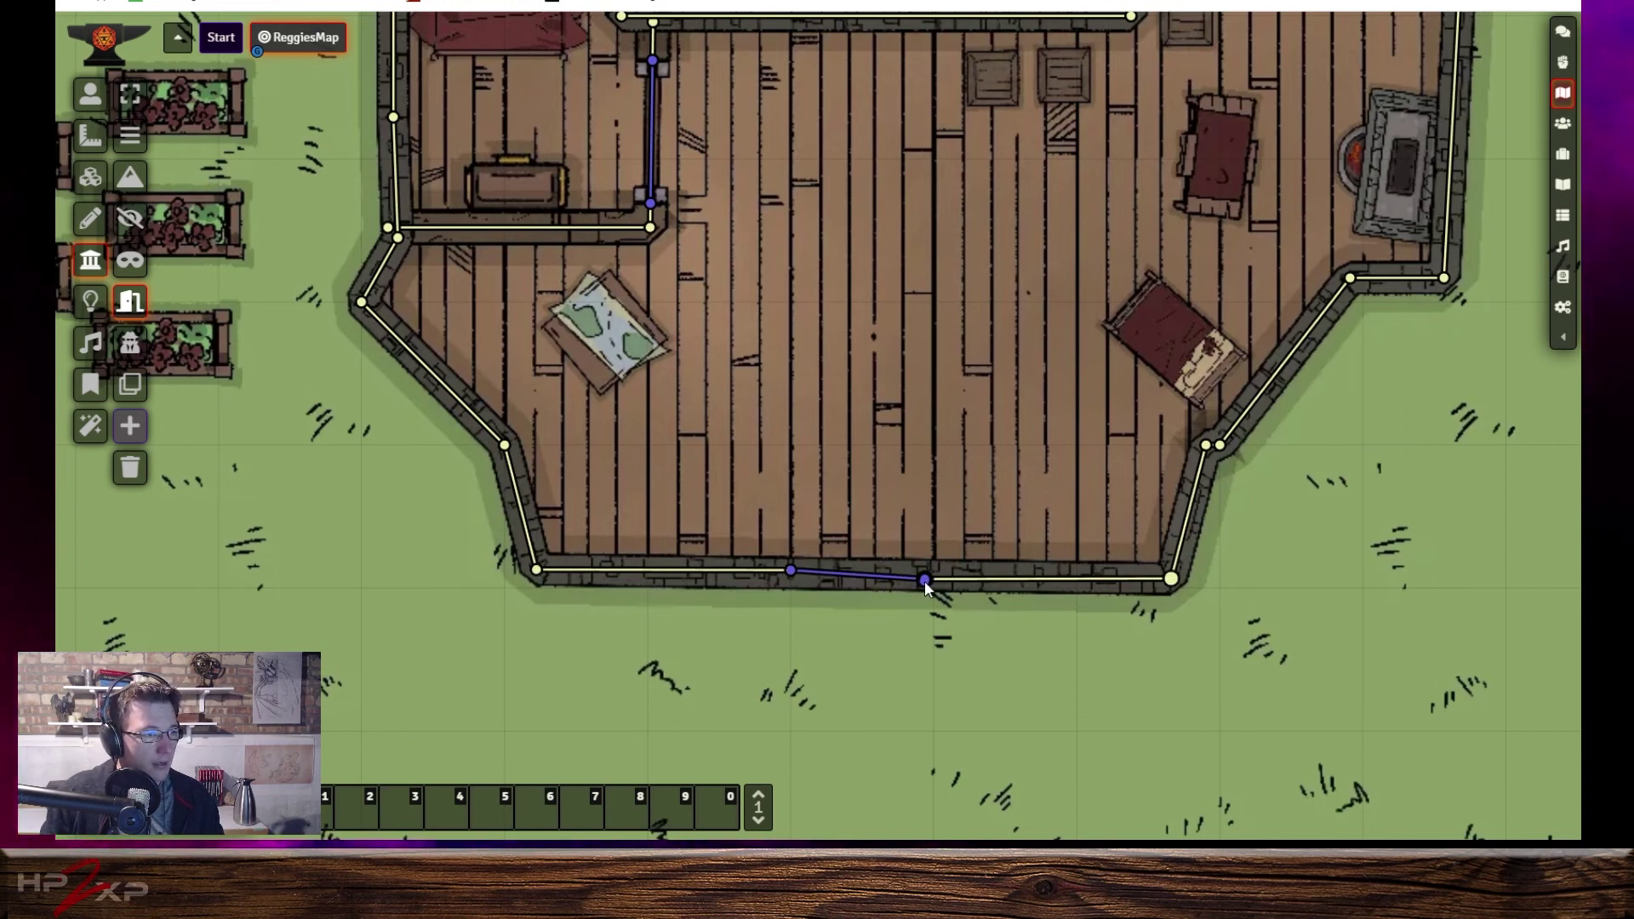
double_click(925, 581)
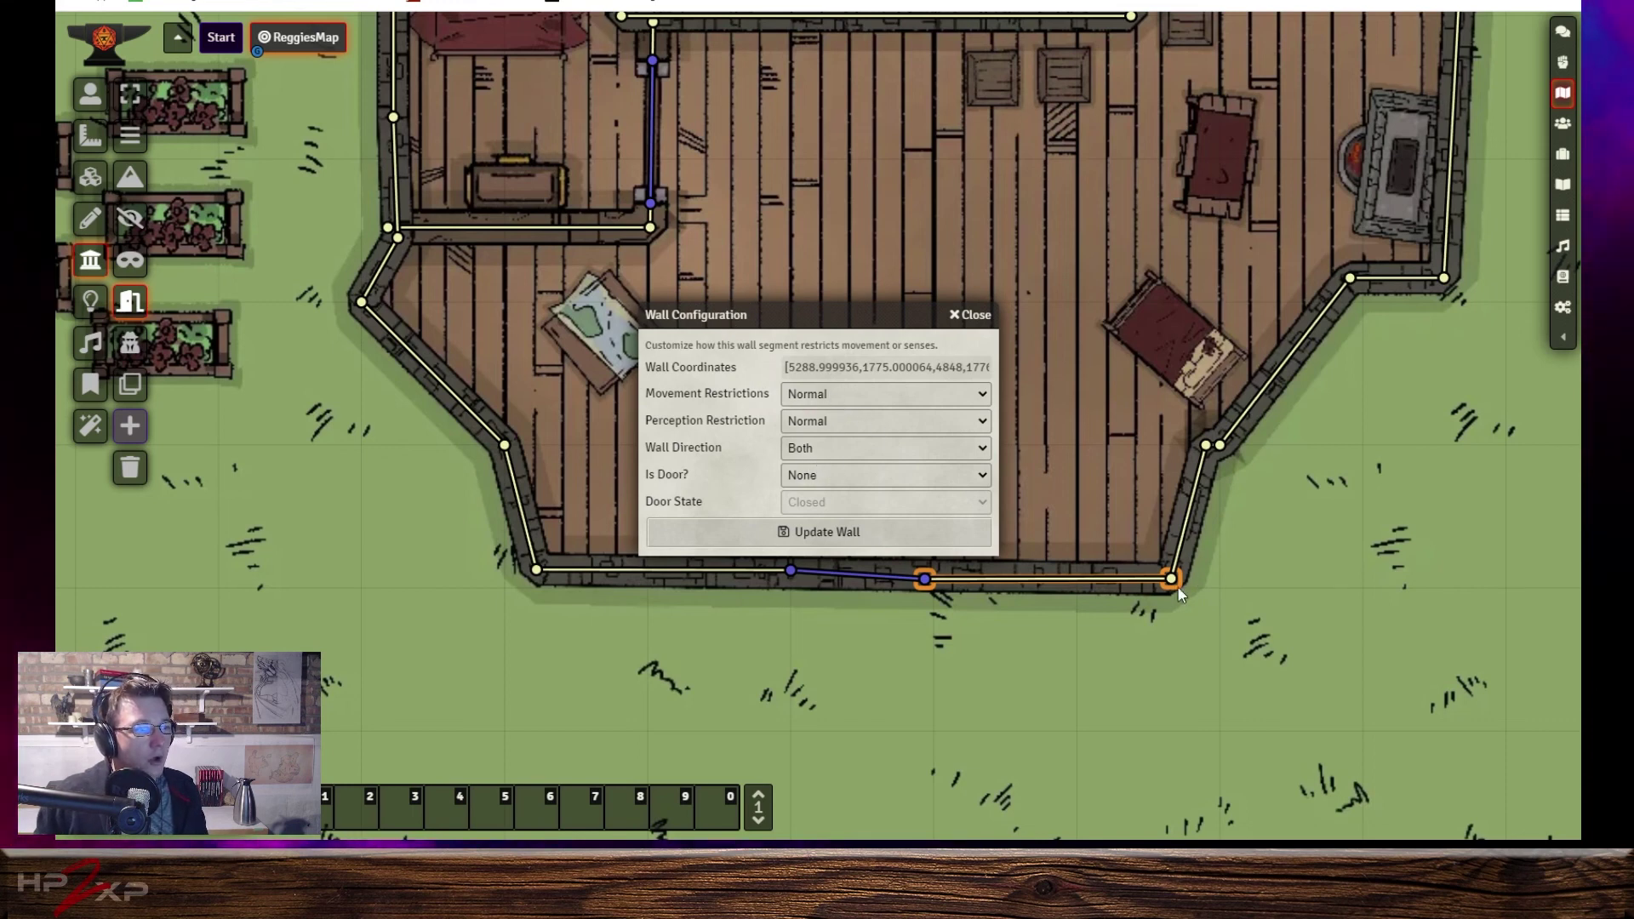
left_click(971, 314)
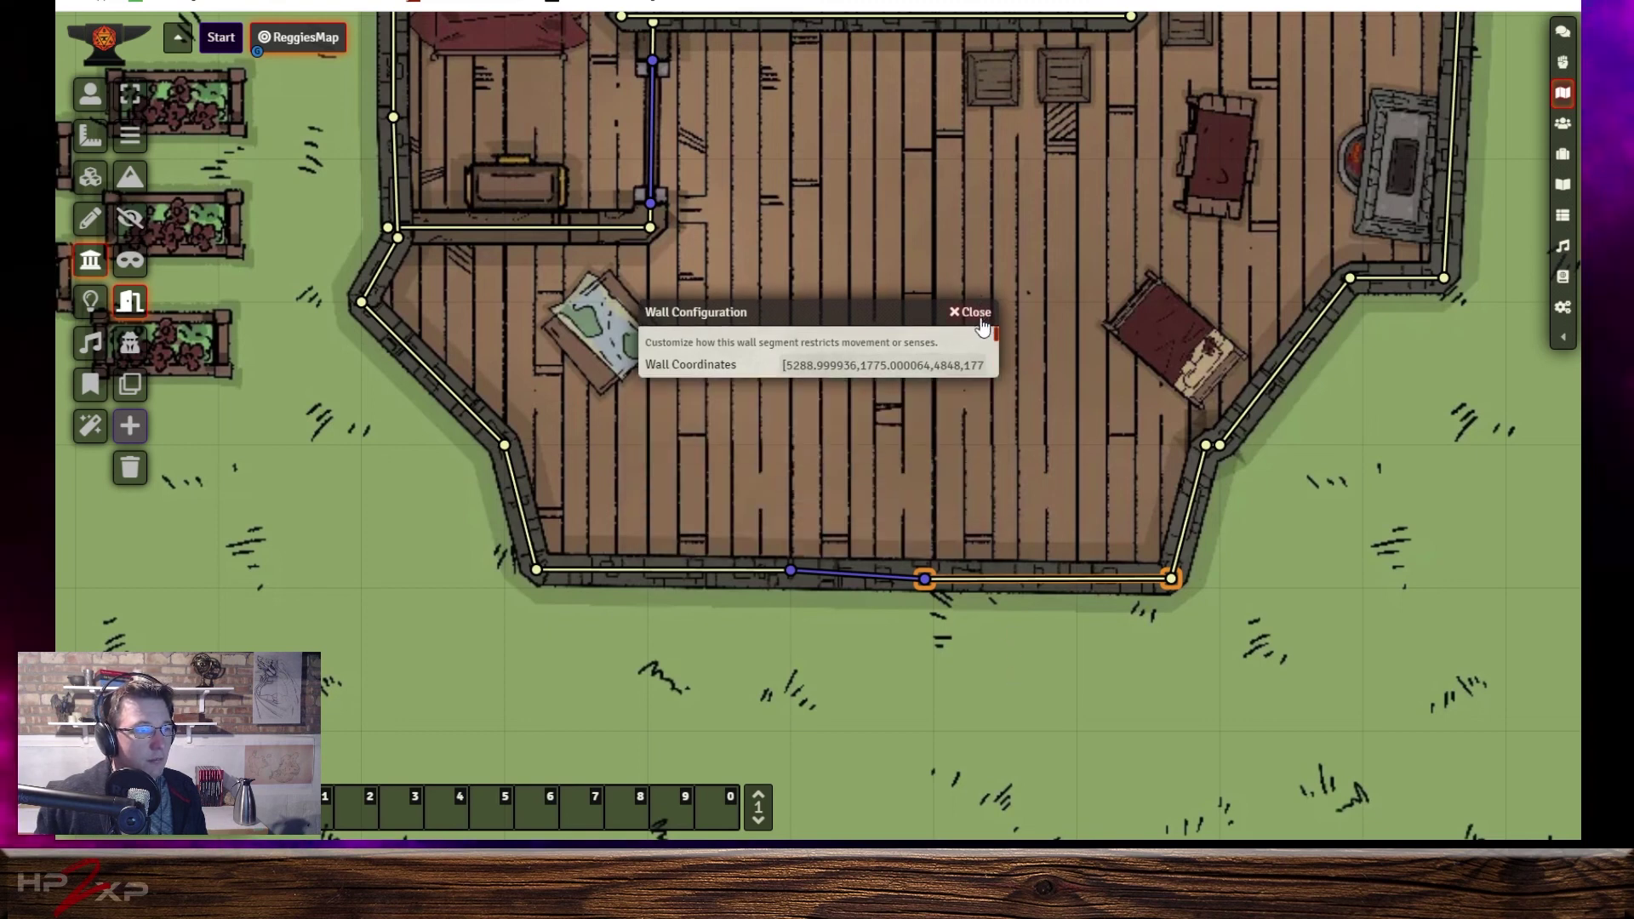
left_click(1034, 704)
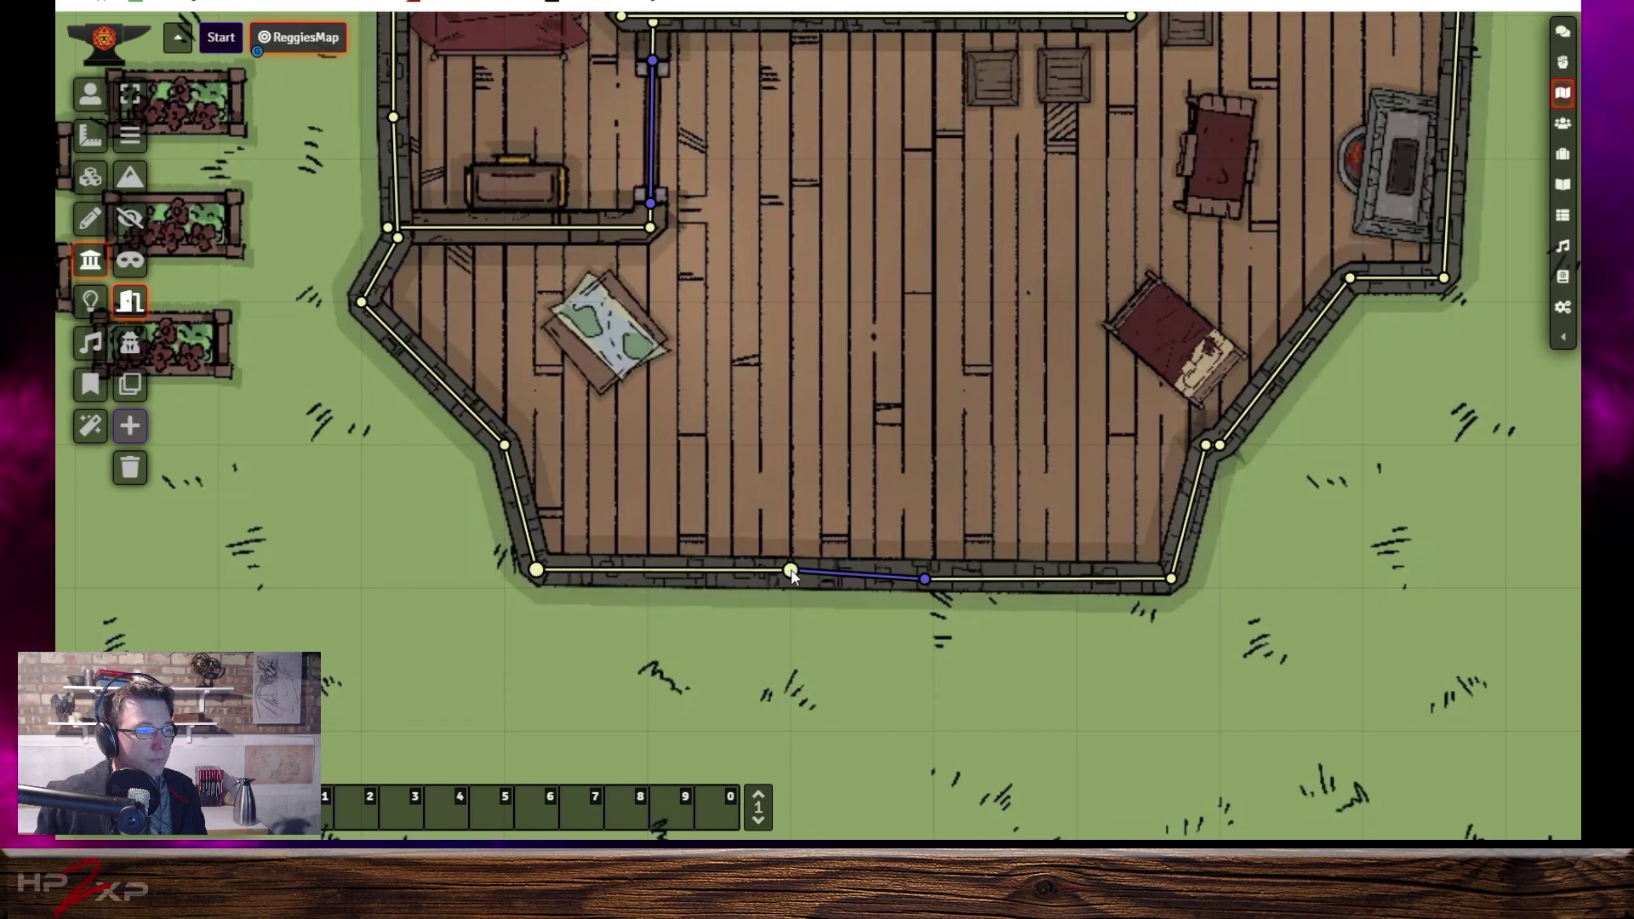
Examine the new south door segment's movement, perception, door type and door state options, and update the wall with them unchanged.
double_click(903, 579)
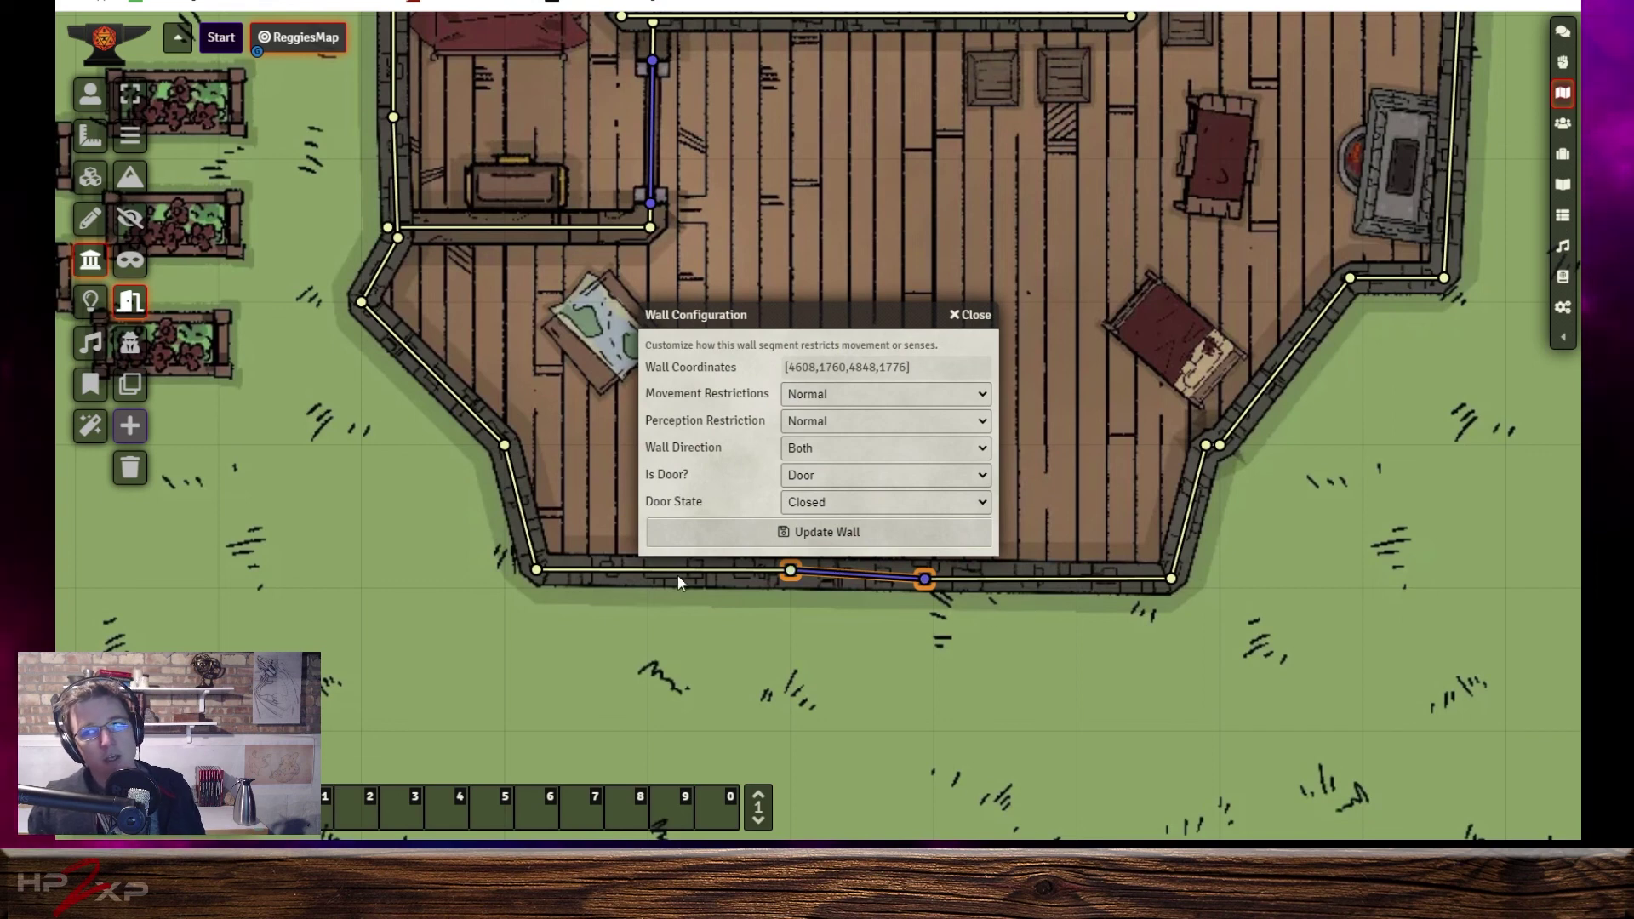
left_click(830, 392)
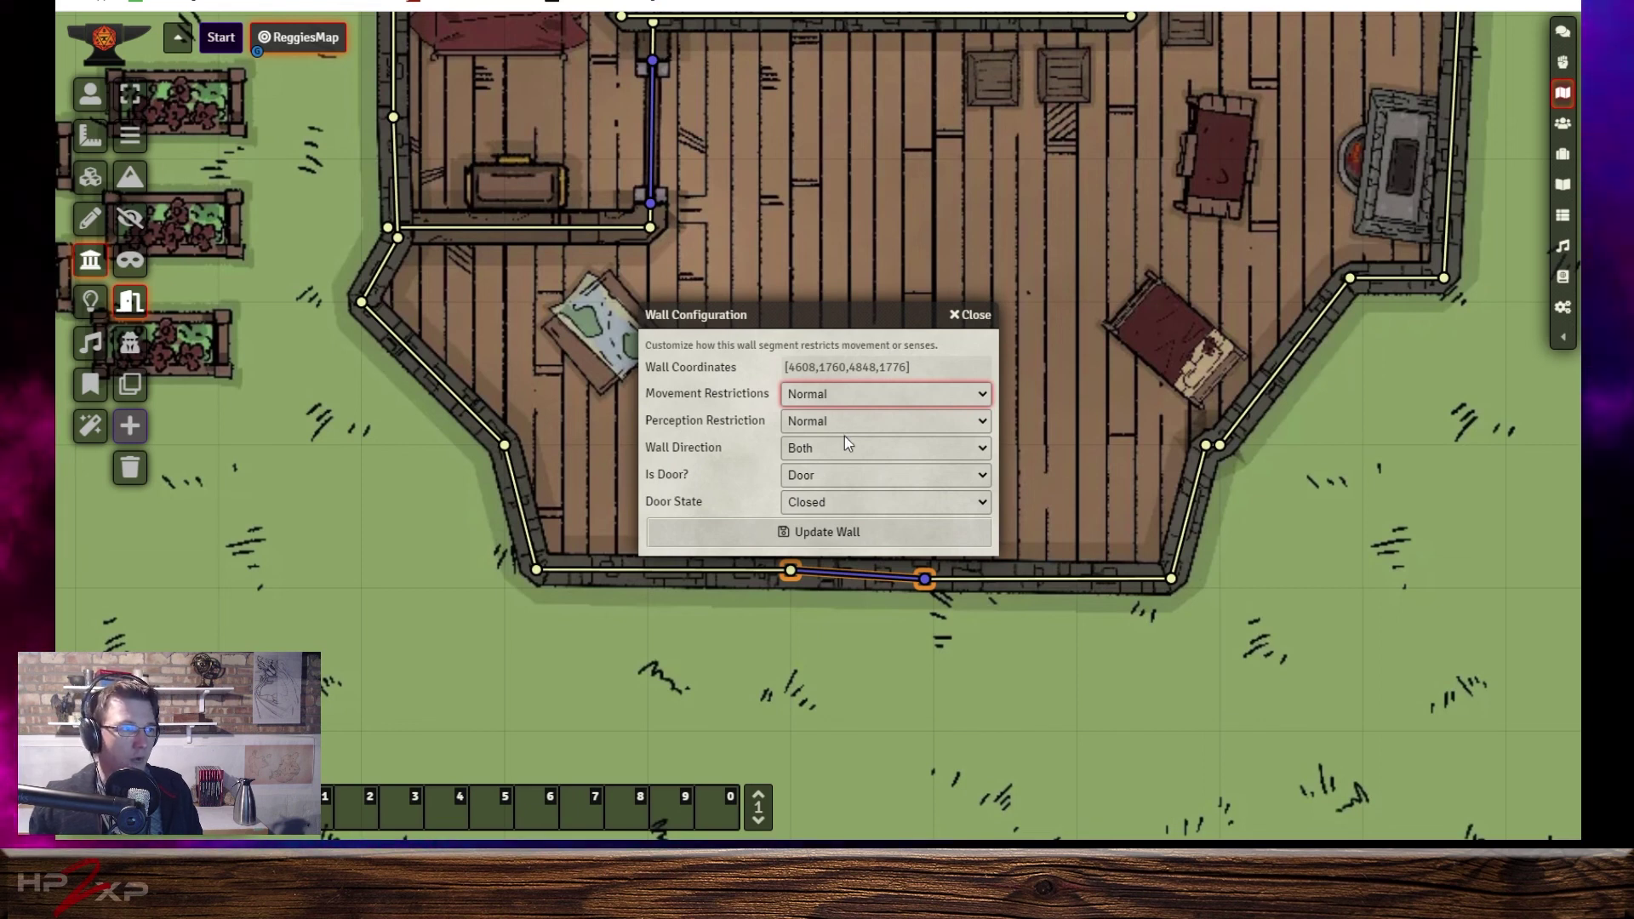
left_click(842, 430)
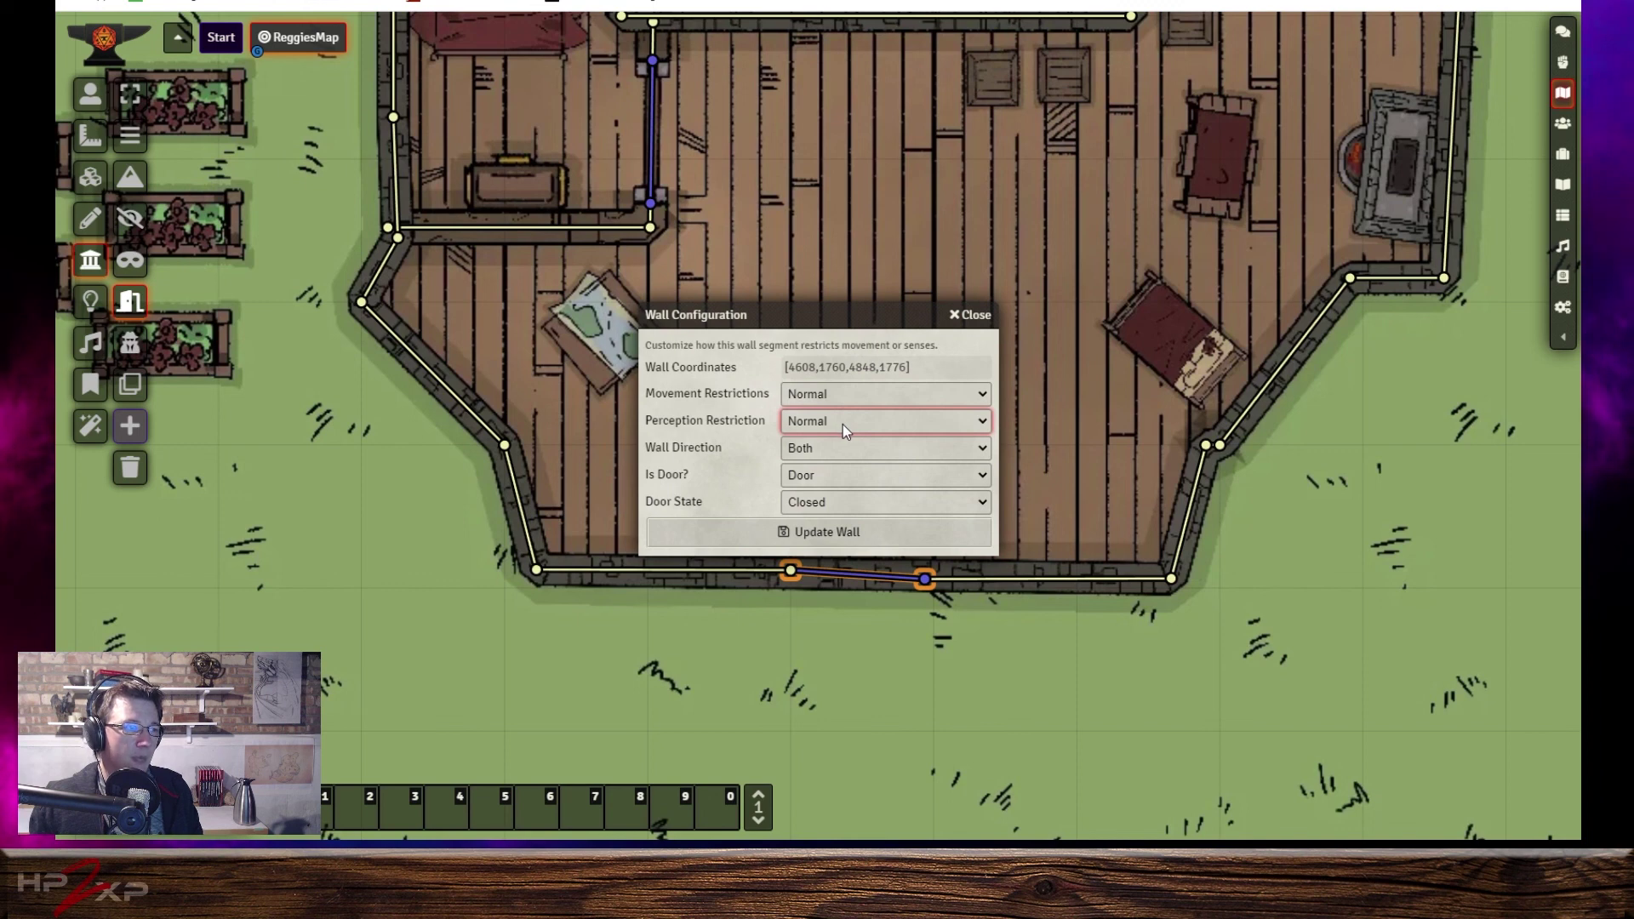
left_click(861, 474)
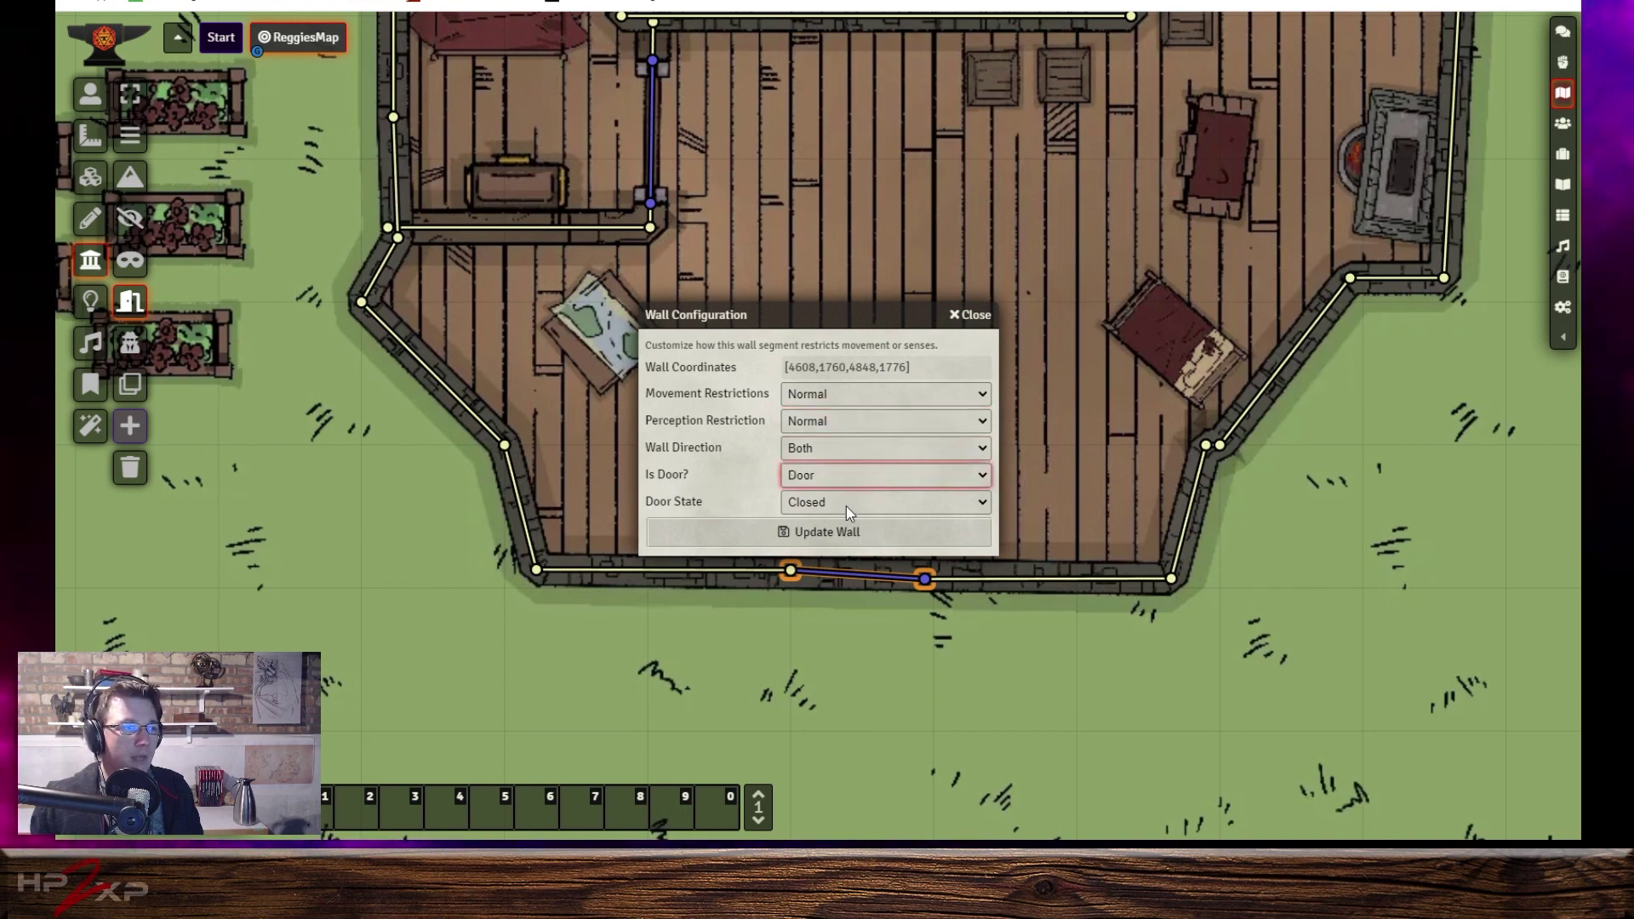
left_click(845, 506)
key("Down")
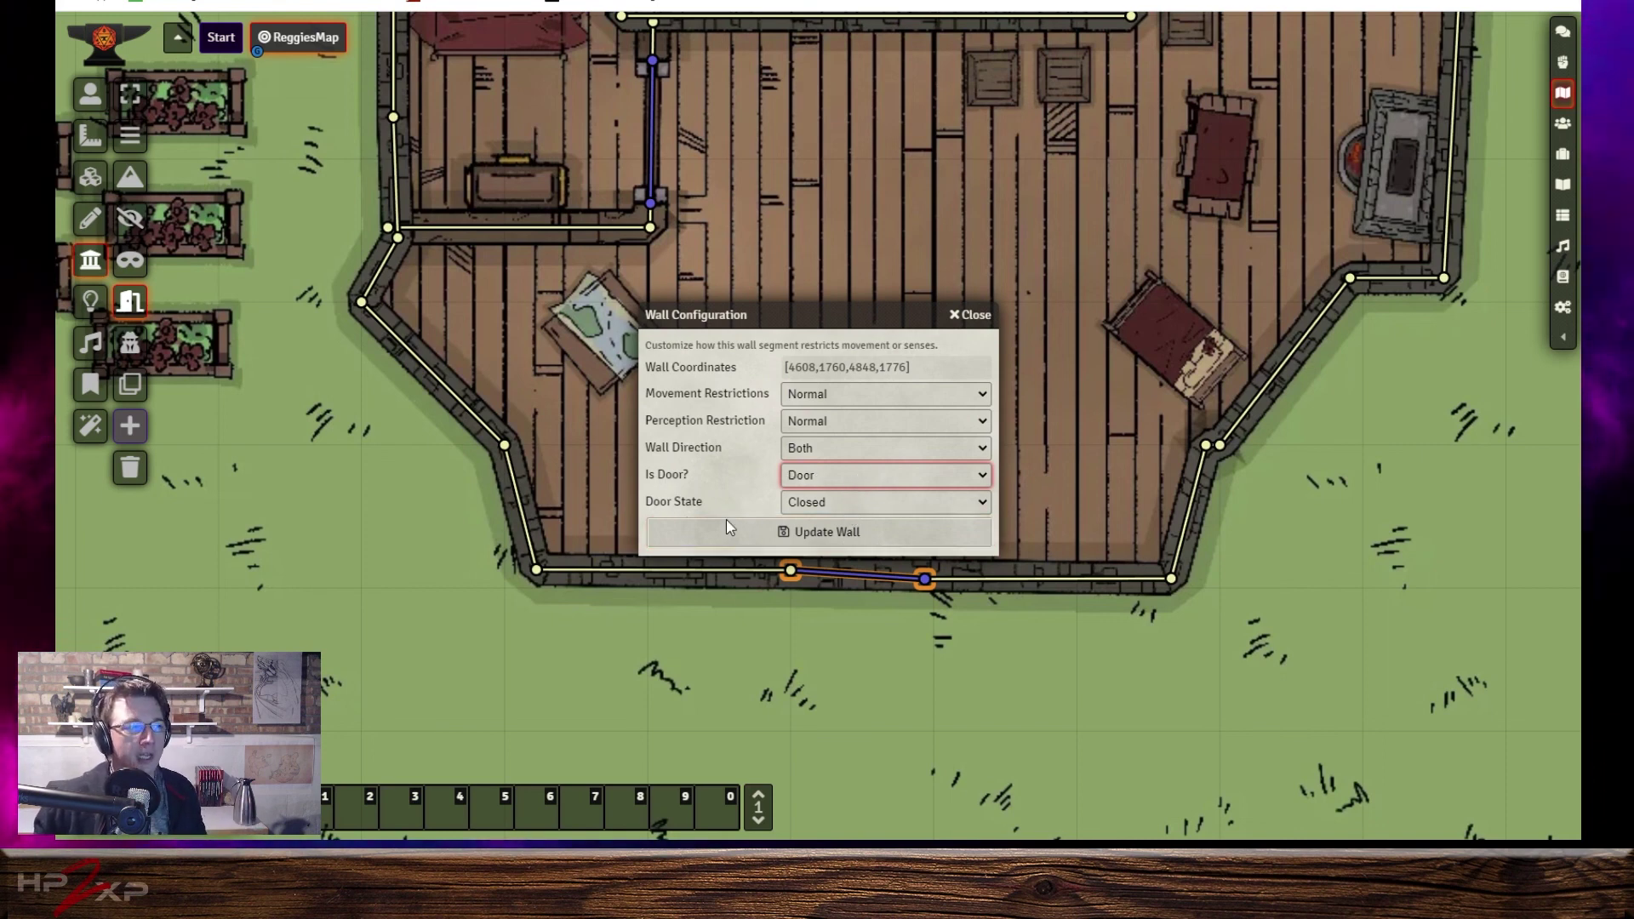
left_click(849, 502)
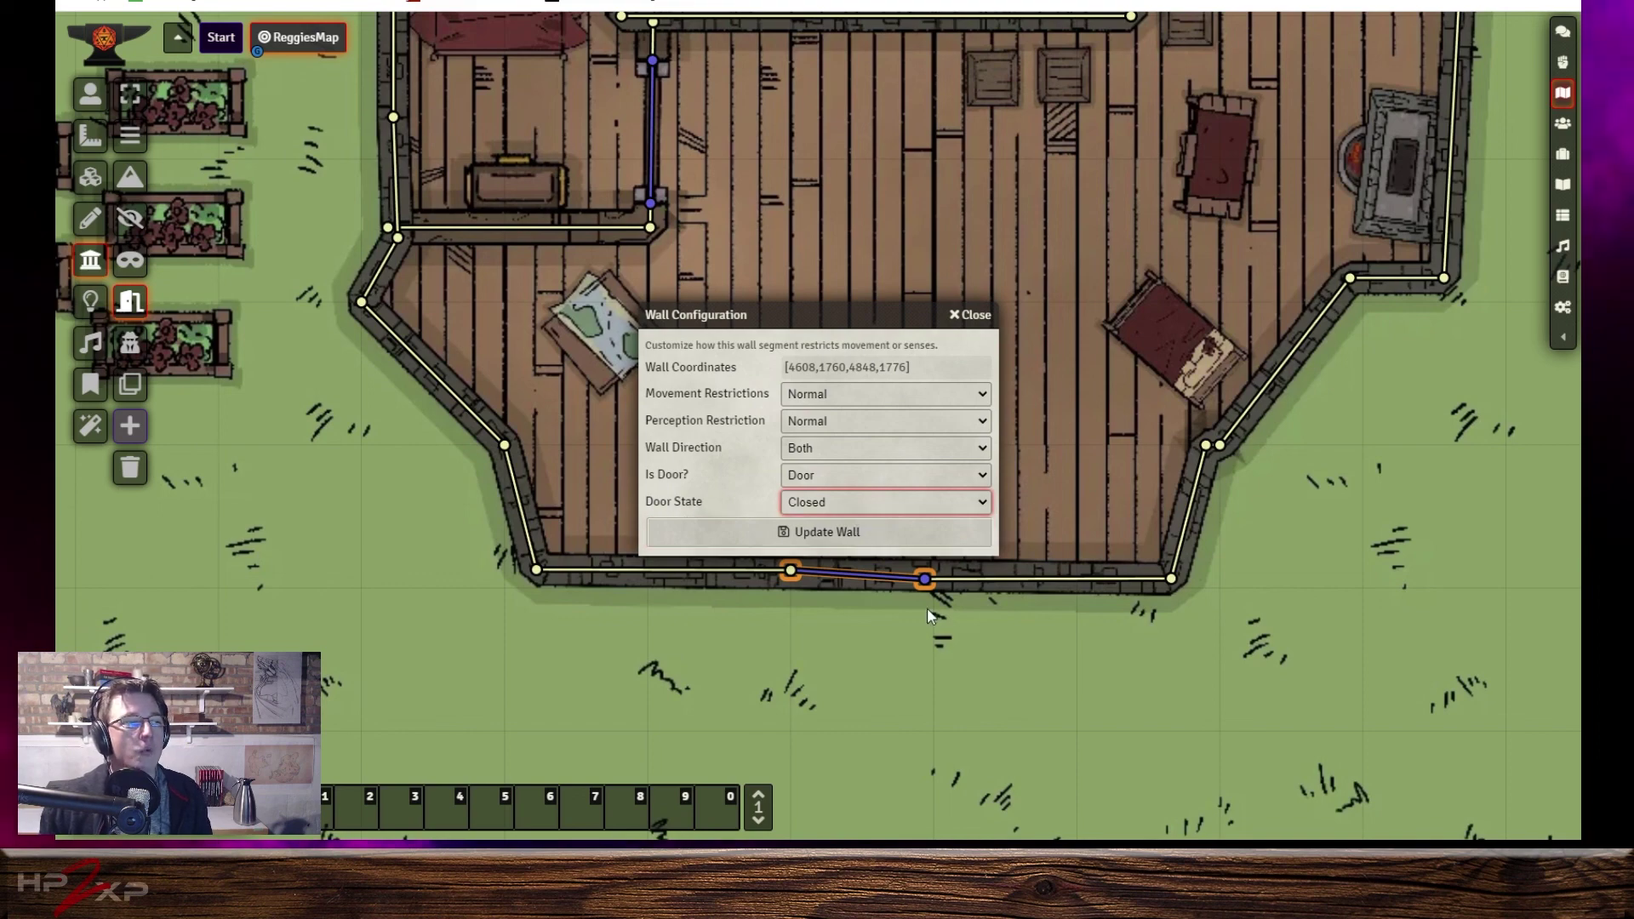
left_click(886, 538)
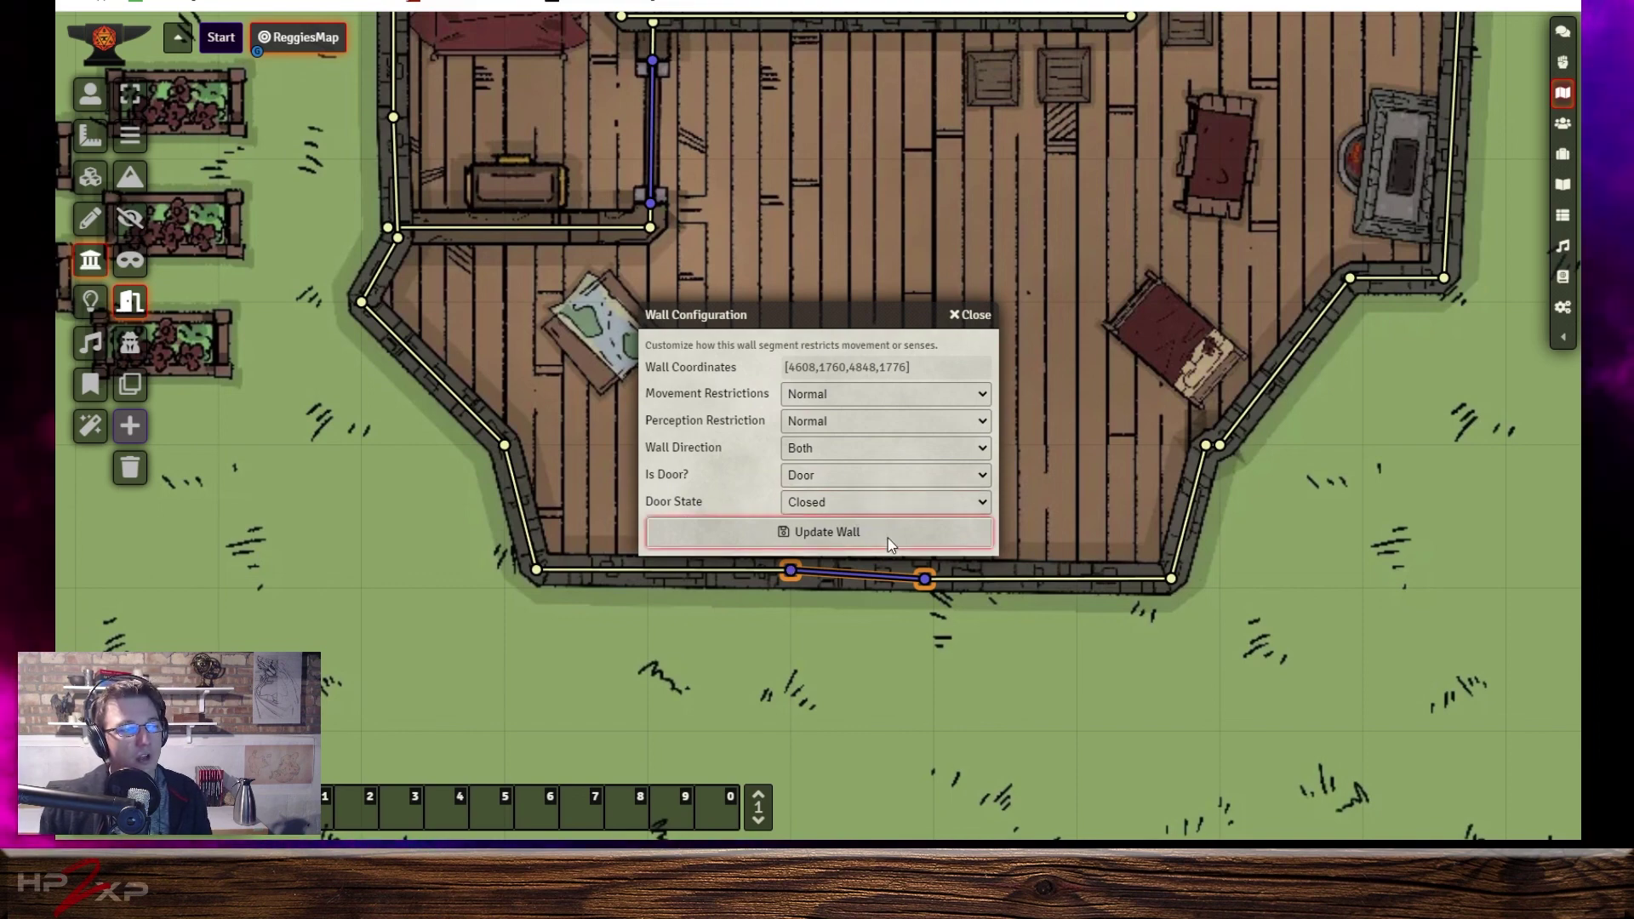